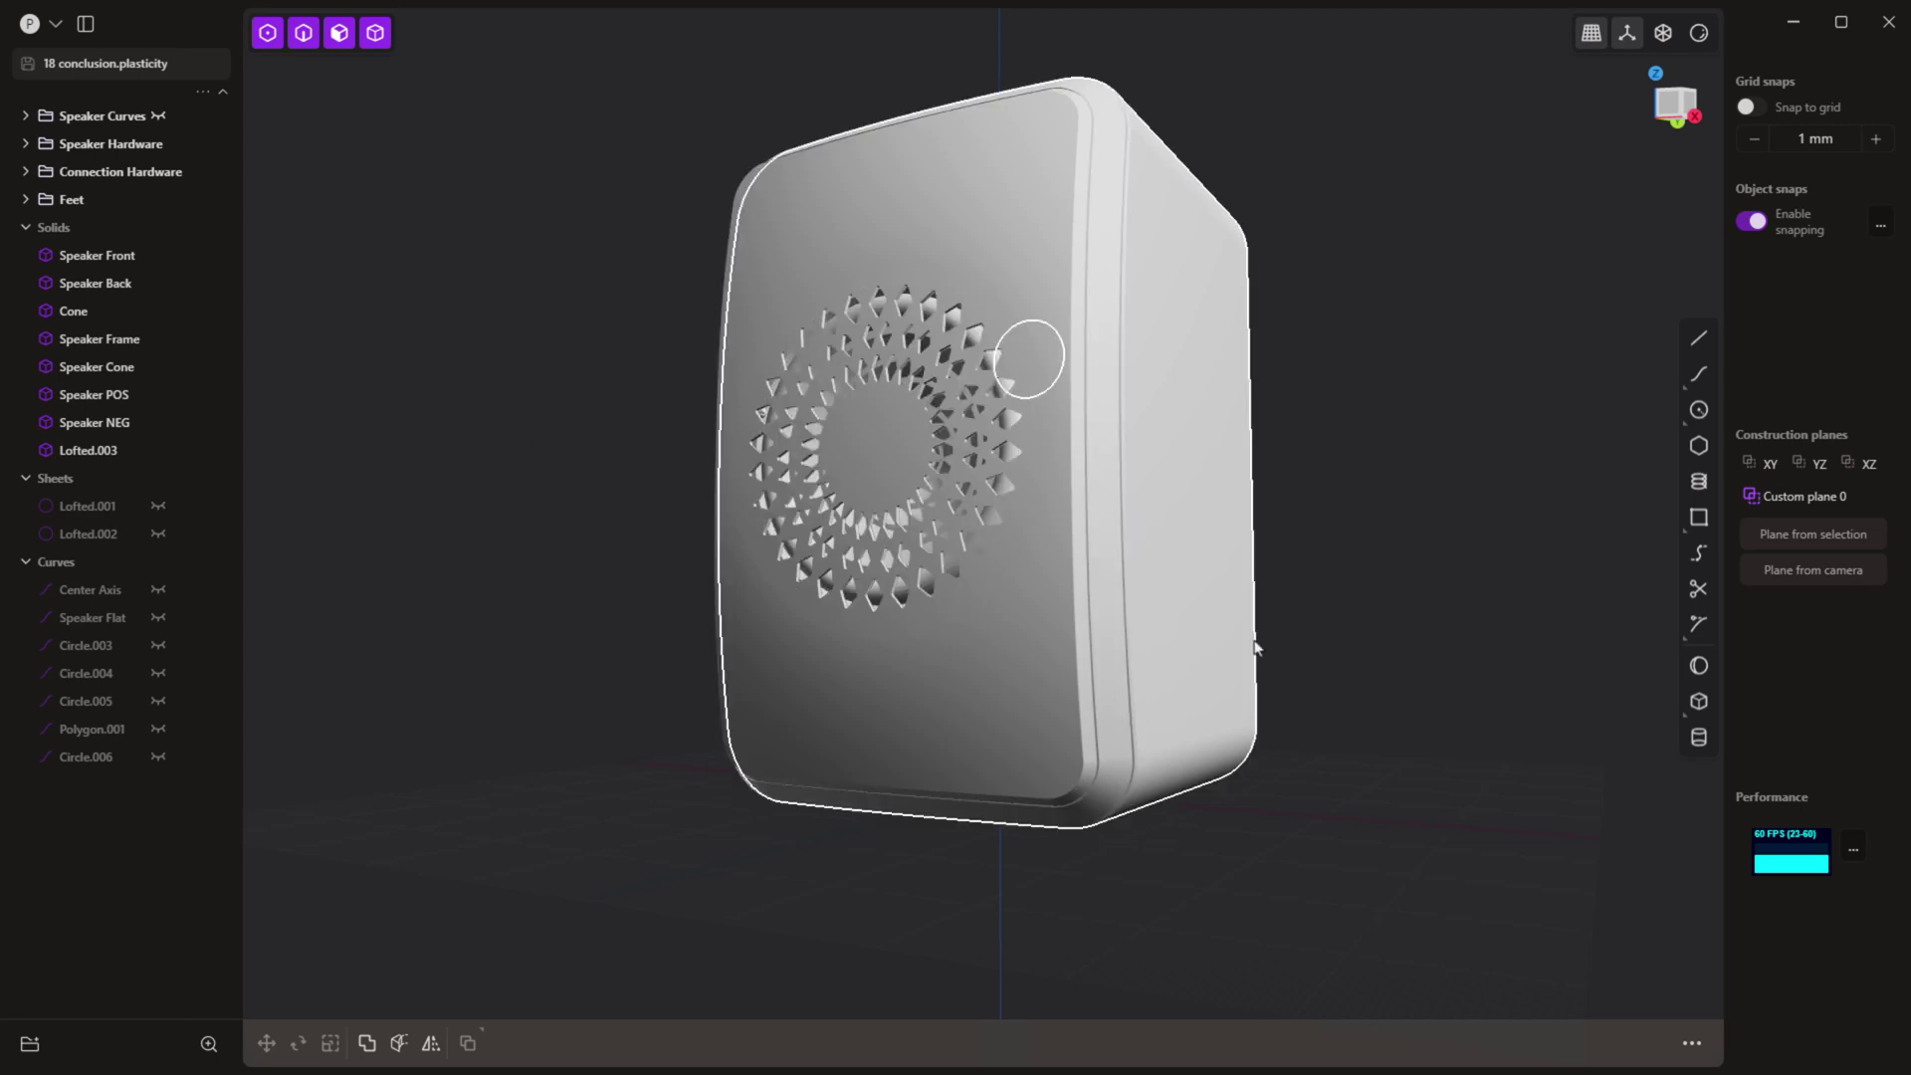
Step: Look over the speaker model and the curves contained in the Speaker Curves group
{"action": "middle_click_drag", "start_coordinate": [1250, 648], "coordinate": [674, 733]}
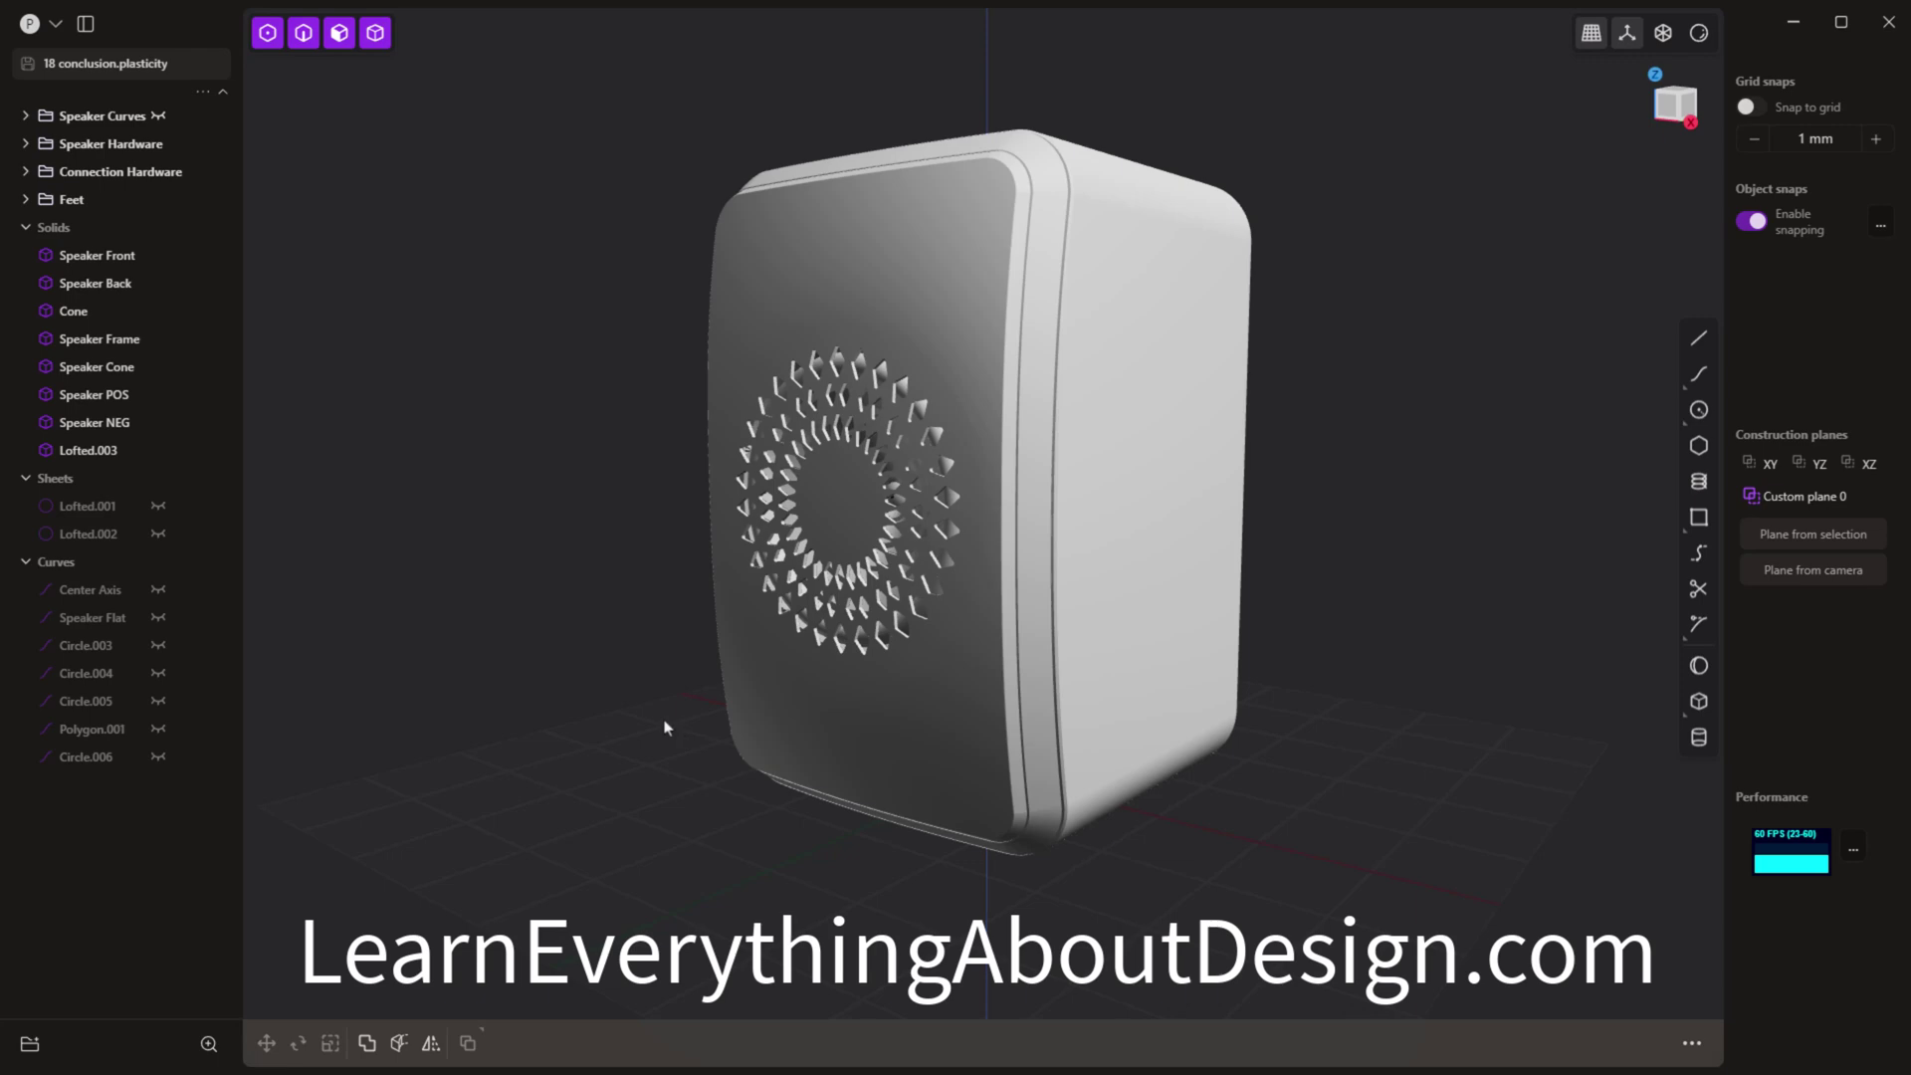
{"action": "mouse_move", "coordinate": [685, 728]}
{"action": "middle_mouse_down"}
{"action": "mouse_move", "coordinate": [724, 629]}
{"action": "mouse_move", "coordinate": [676, 719]}
{"action": "middle_mouse_up"}
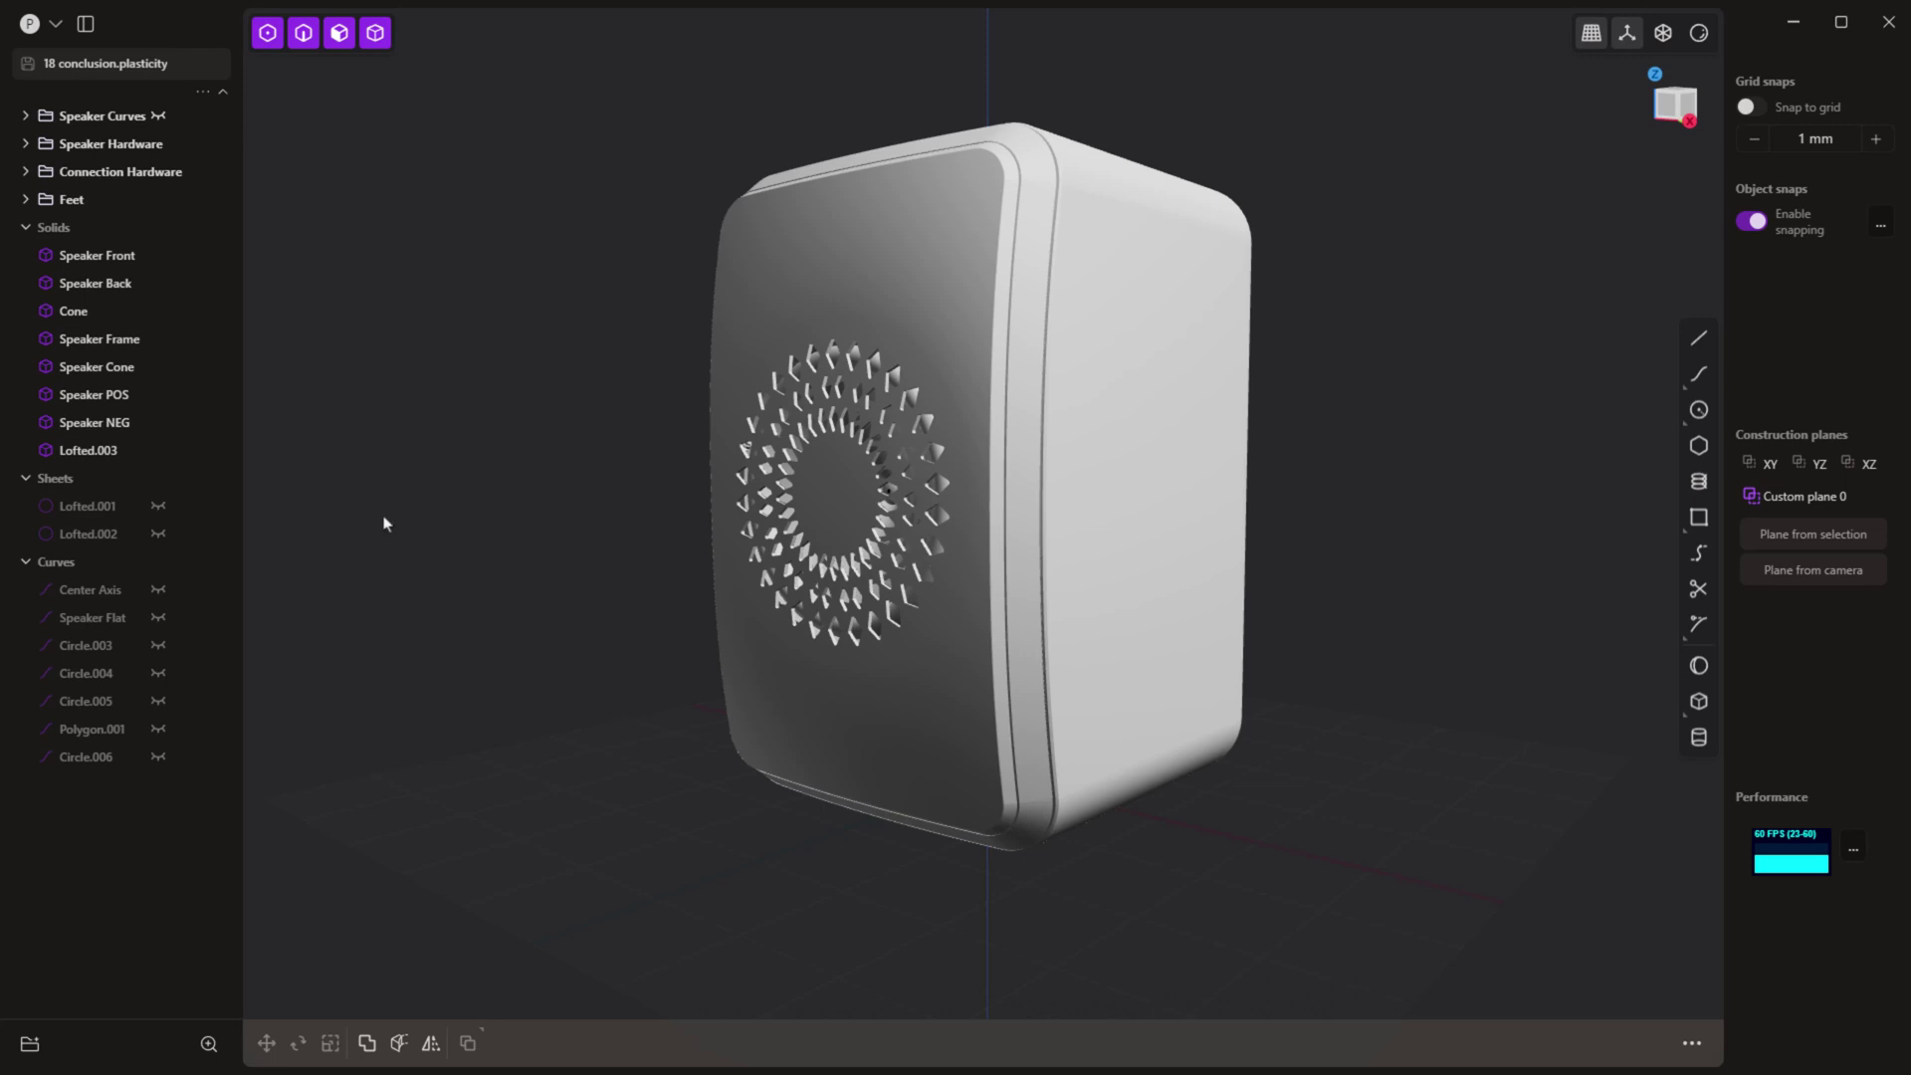
{"action": "mouse_move", "coordinate": [221, 397]}
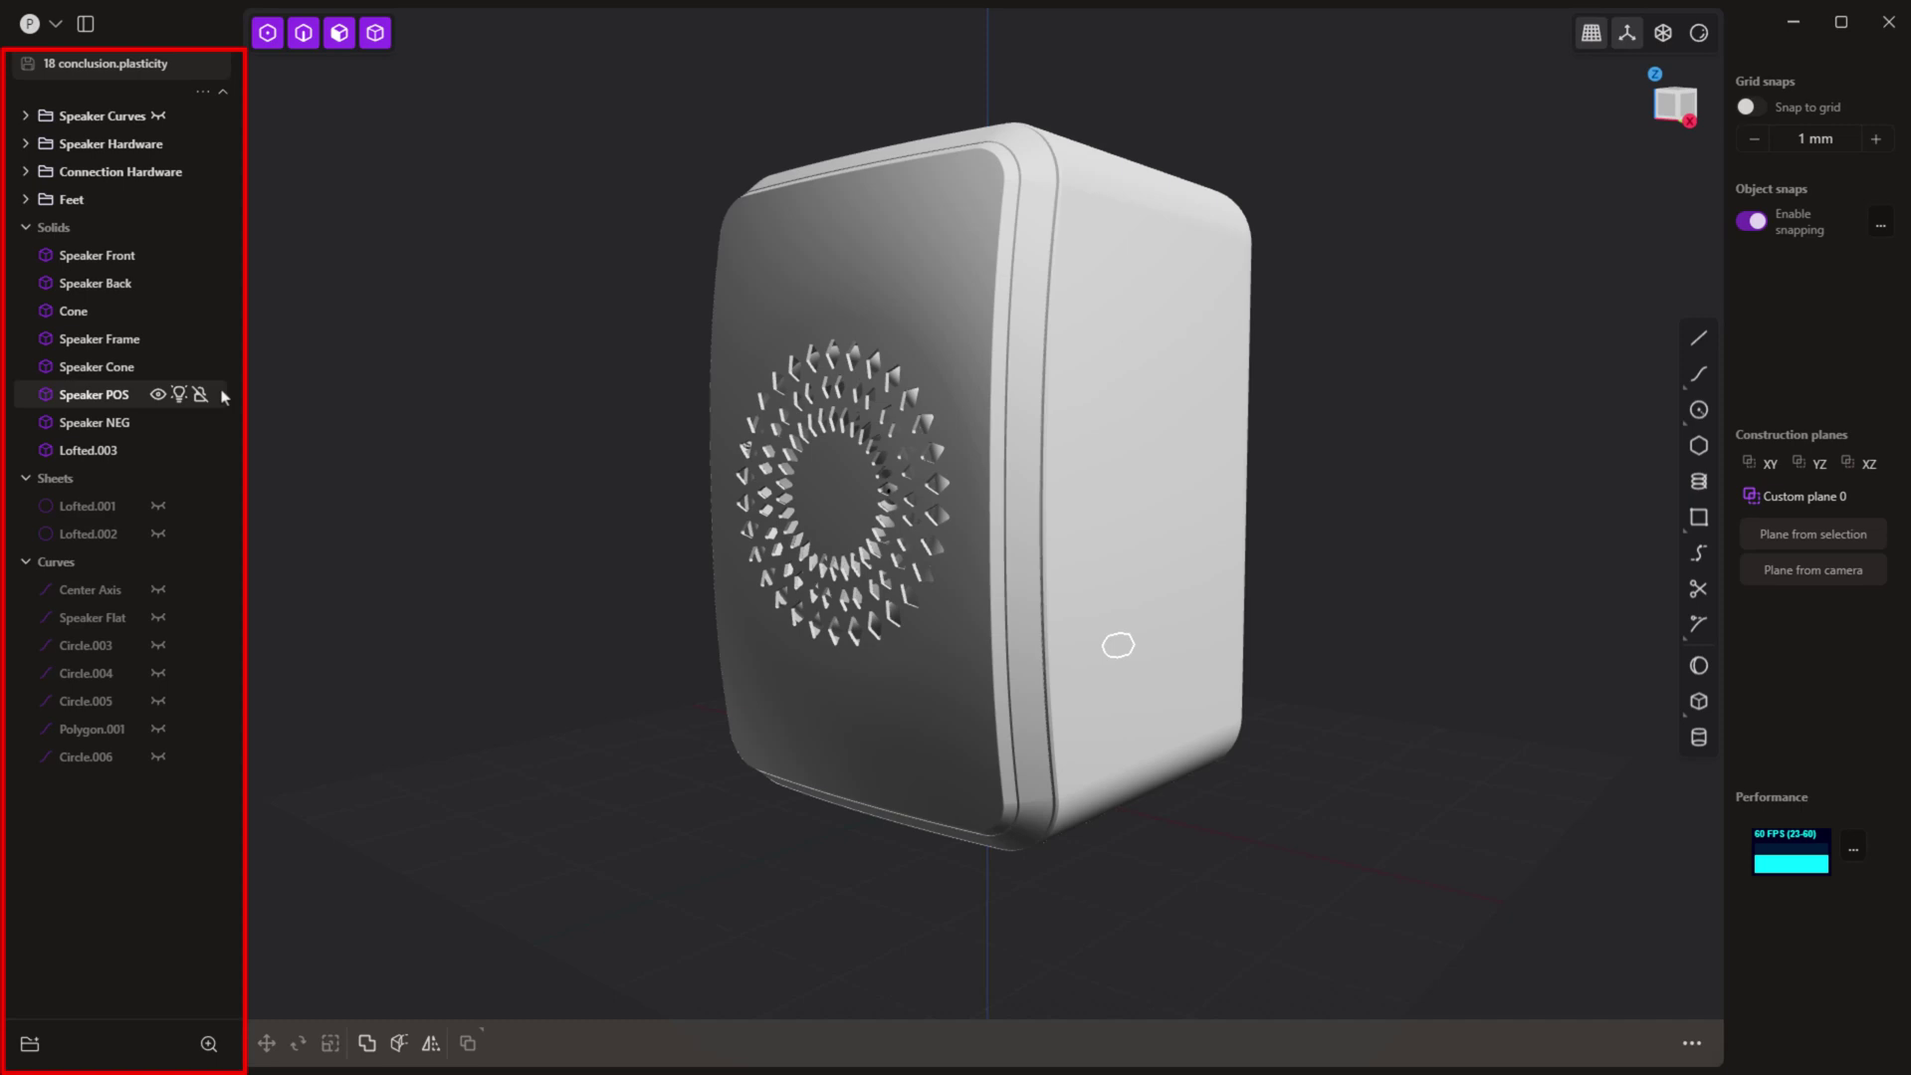
{"action": "left_click", "coordinate": [25, 118]}
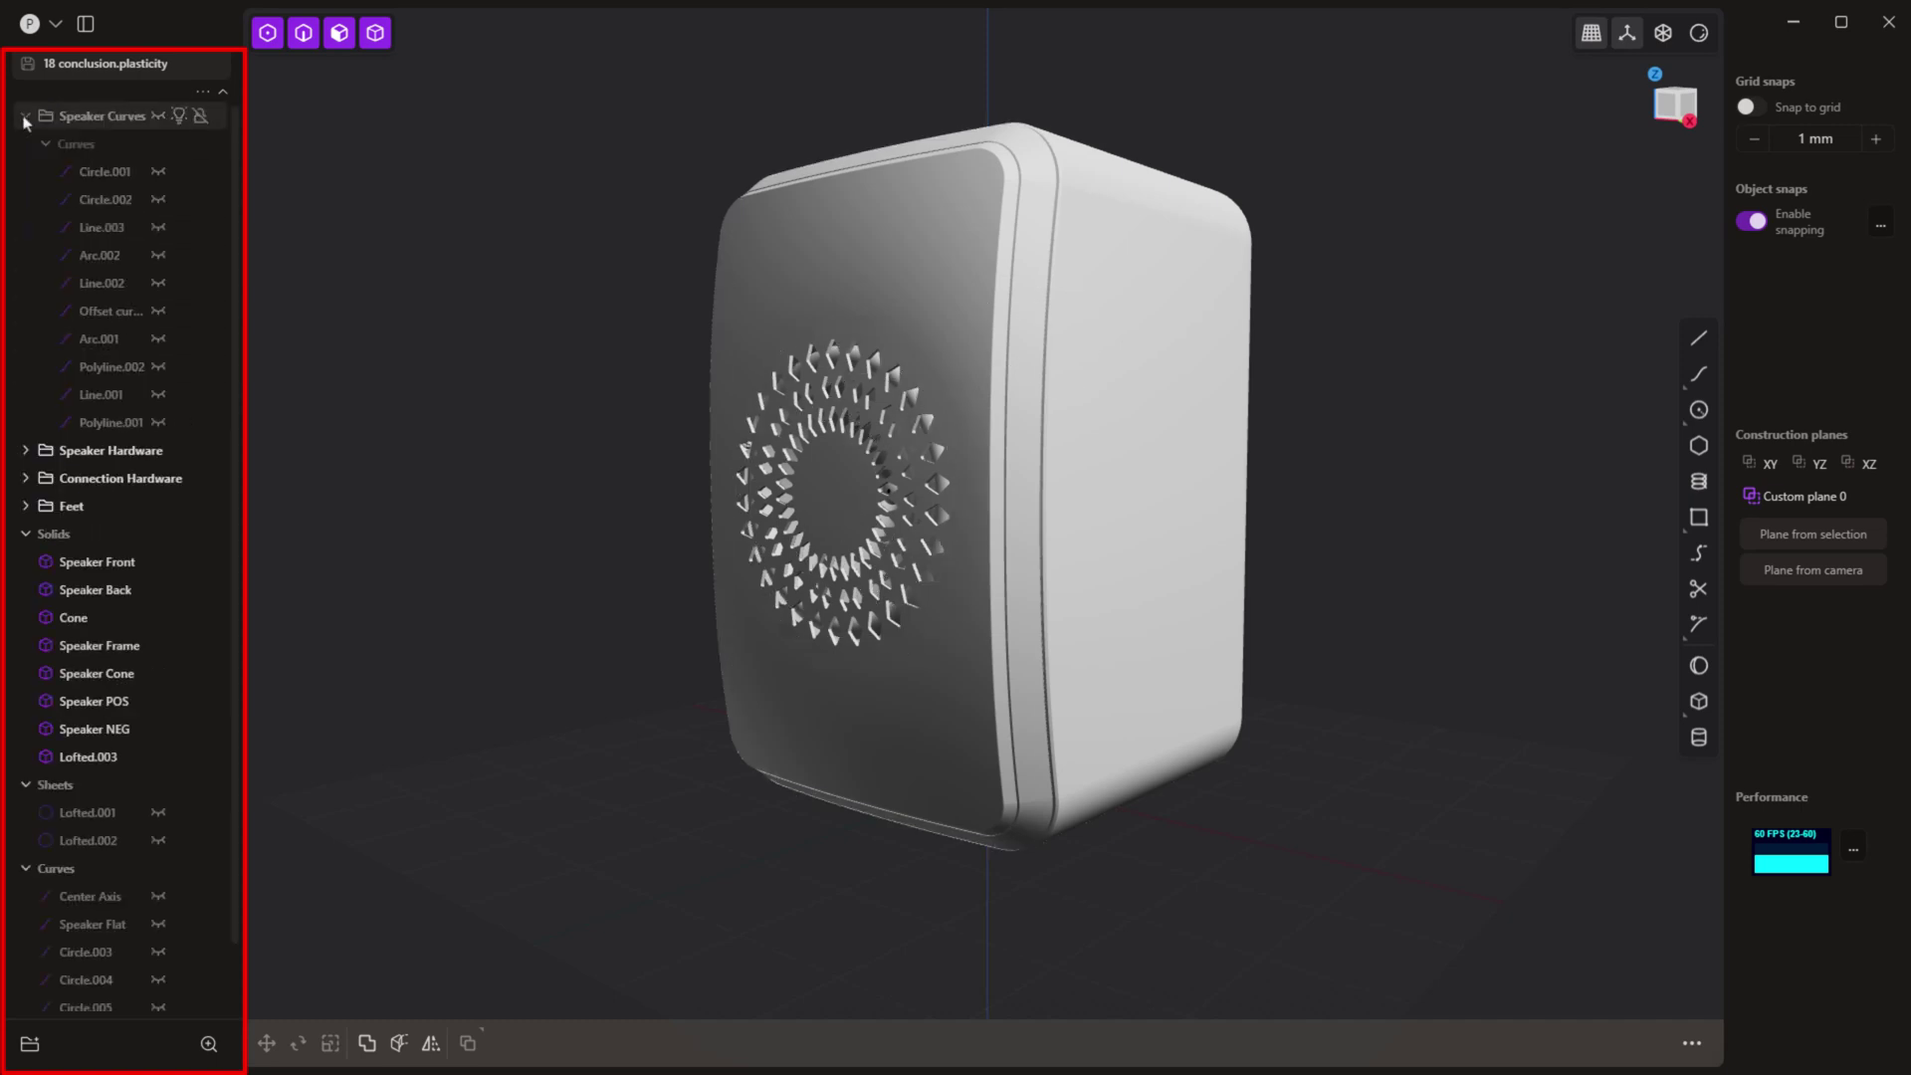
{"action": "left_click", "coordinate": [25, 118]}
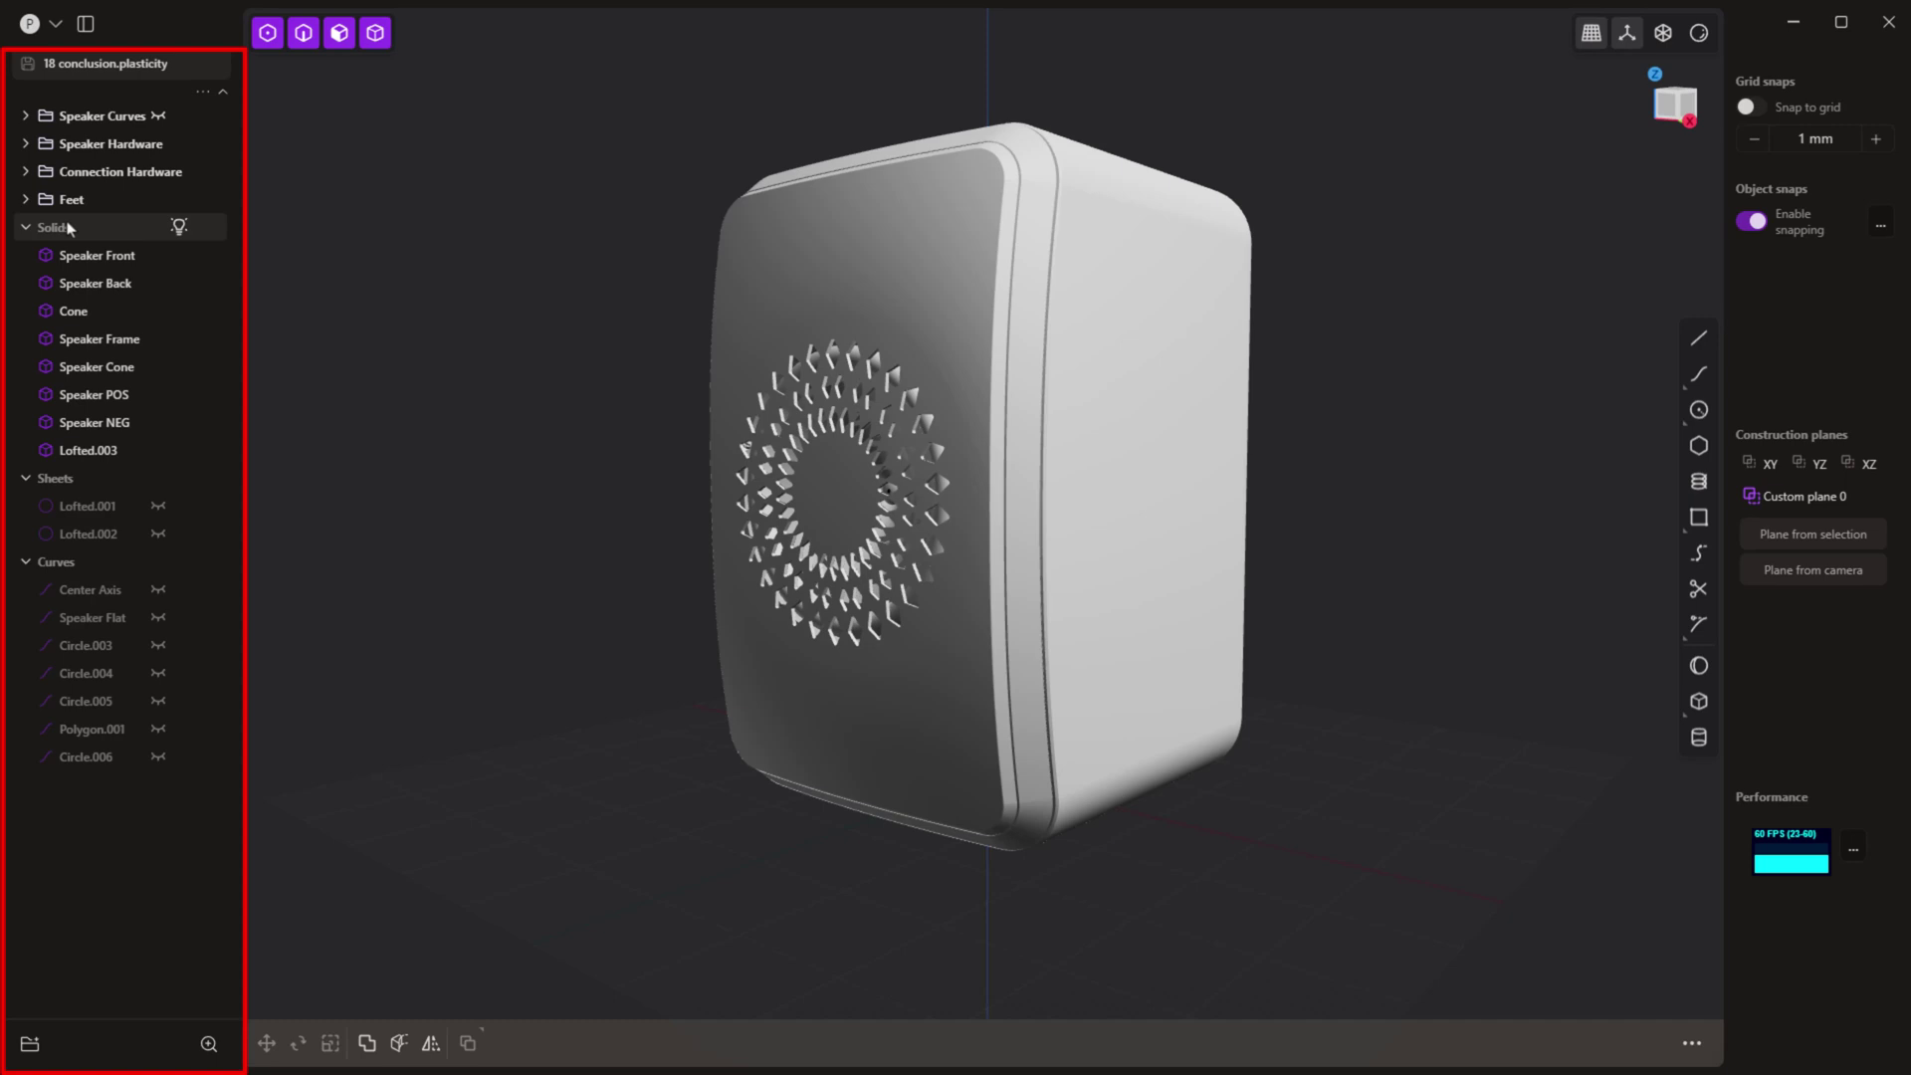
Step: Toggle the visibility of all Solids off and on, and examine the contents of the Speaker Curves group again
{"action": "left_click", "coordinate": [178, 227]}
{"action": "left_click", "coordinate": [179, 227]}
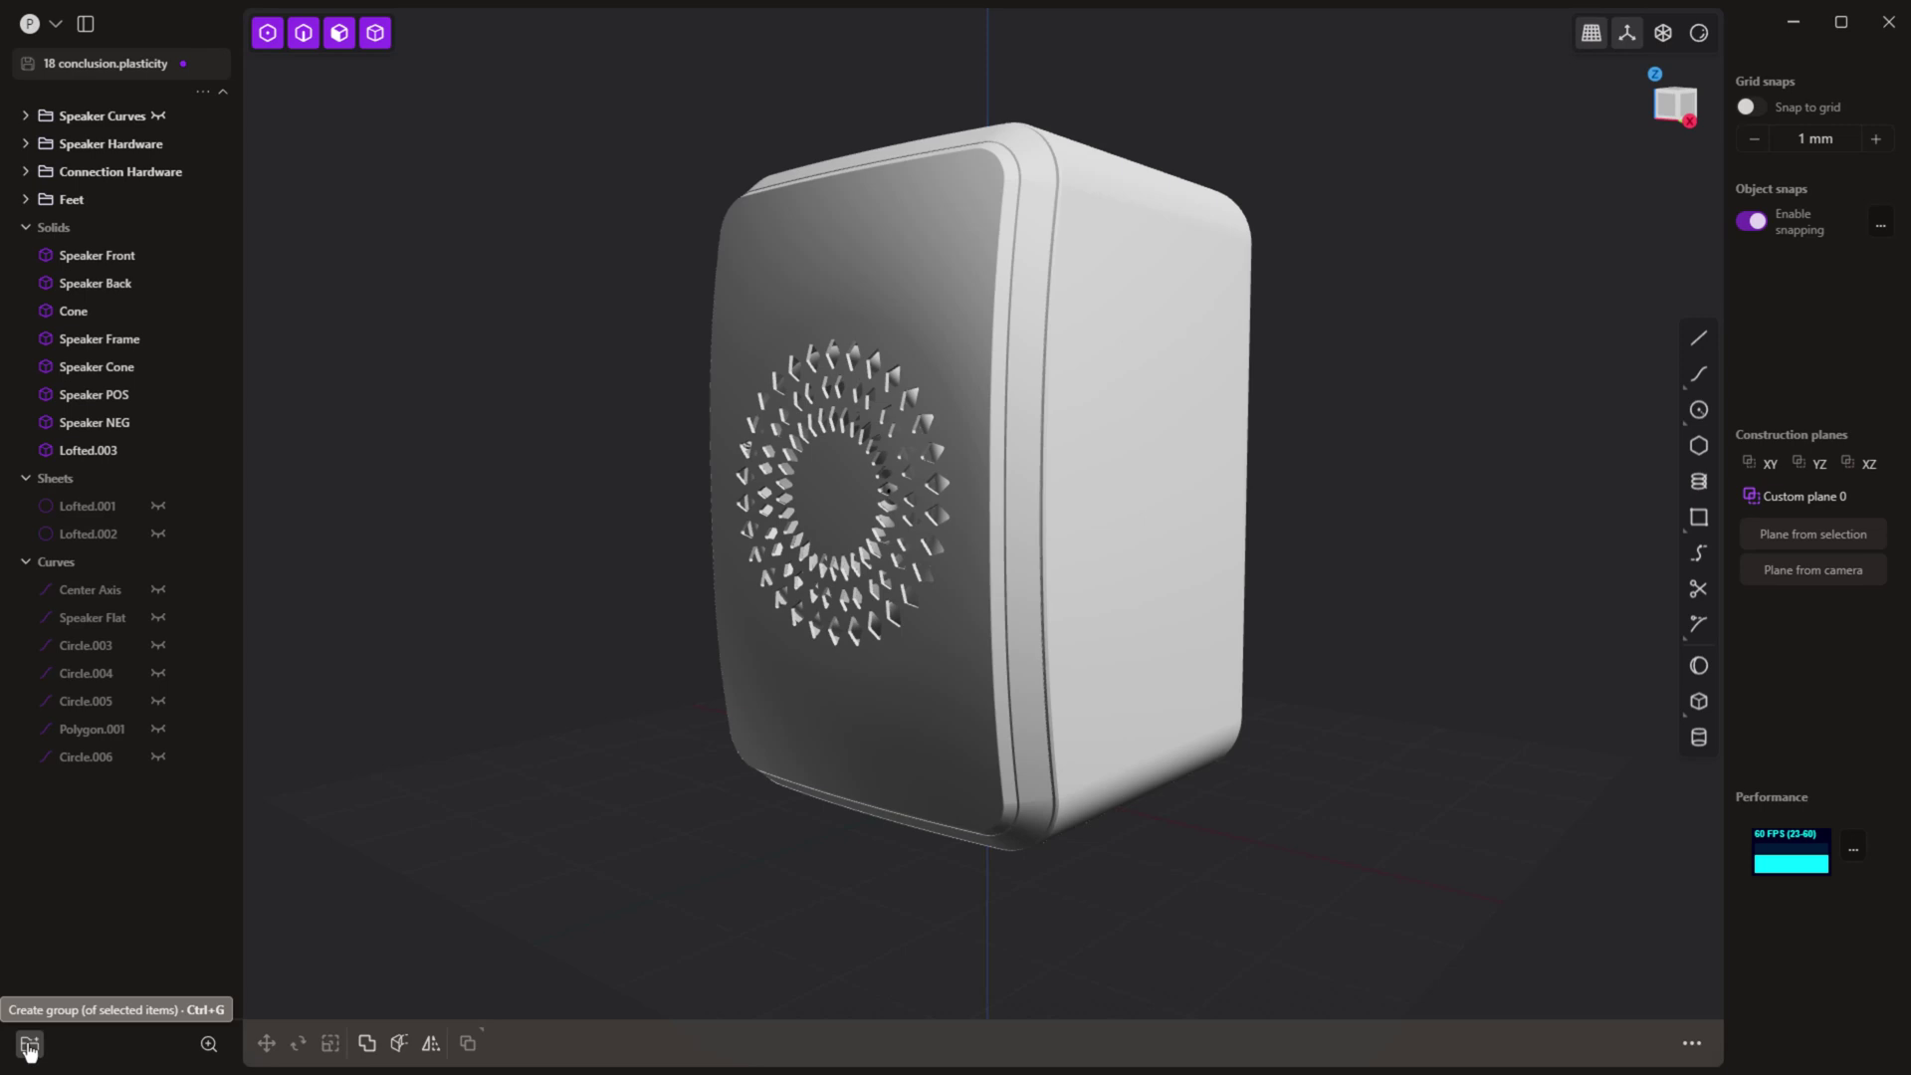
{"action": "left_click", "coordinate": [26, 117]}
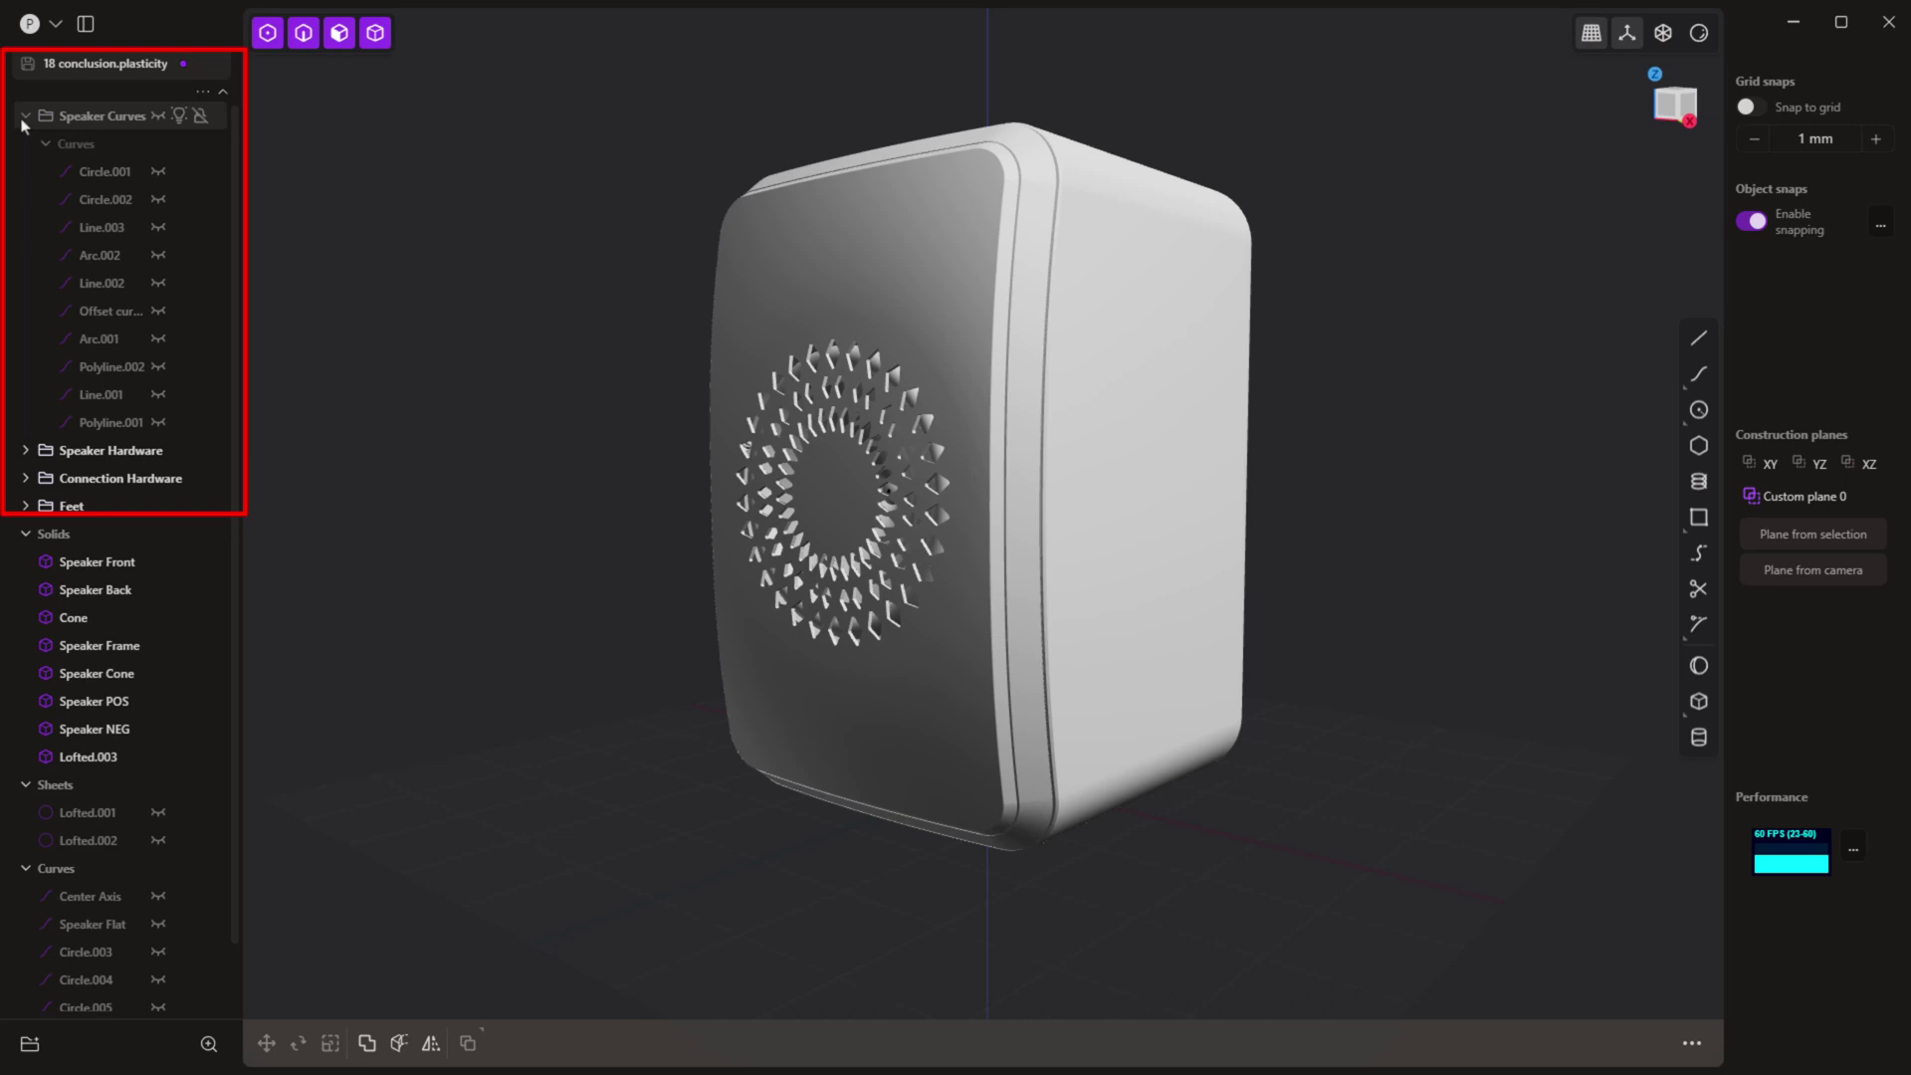
{"action": "left_click", "coordinate": [26, 116]}
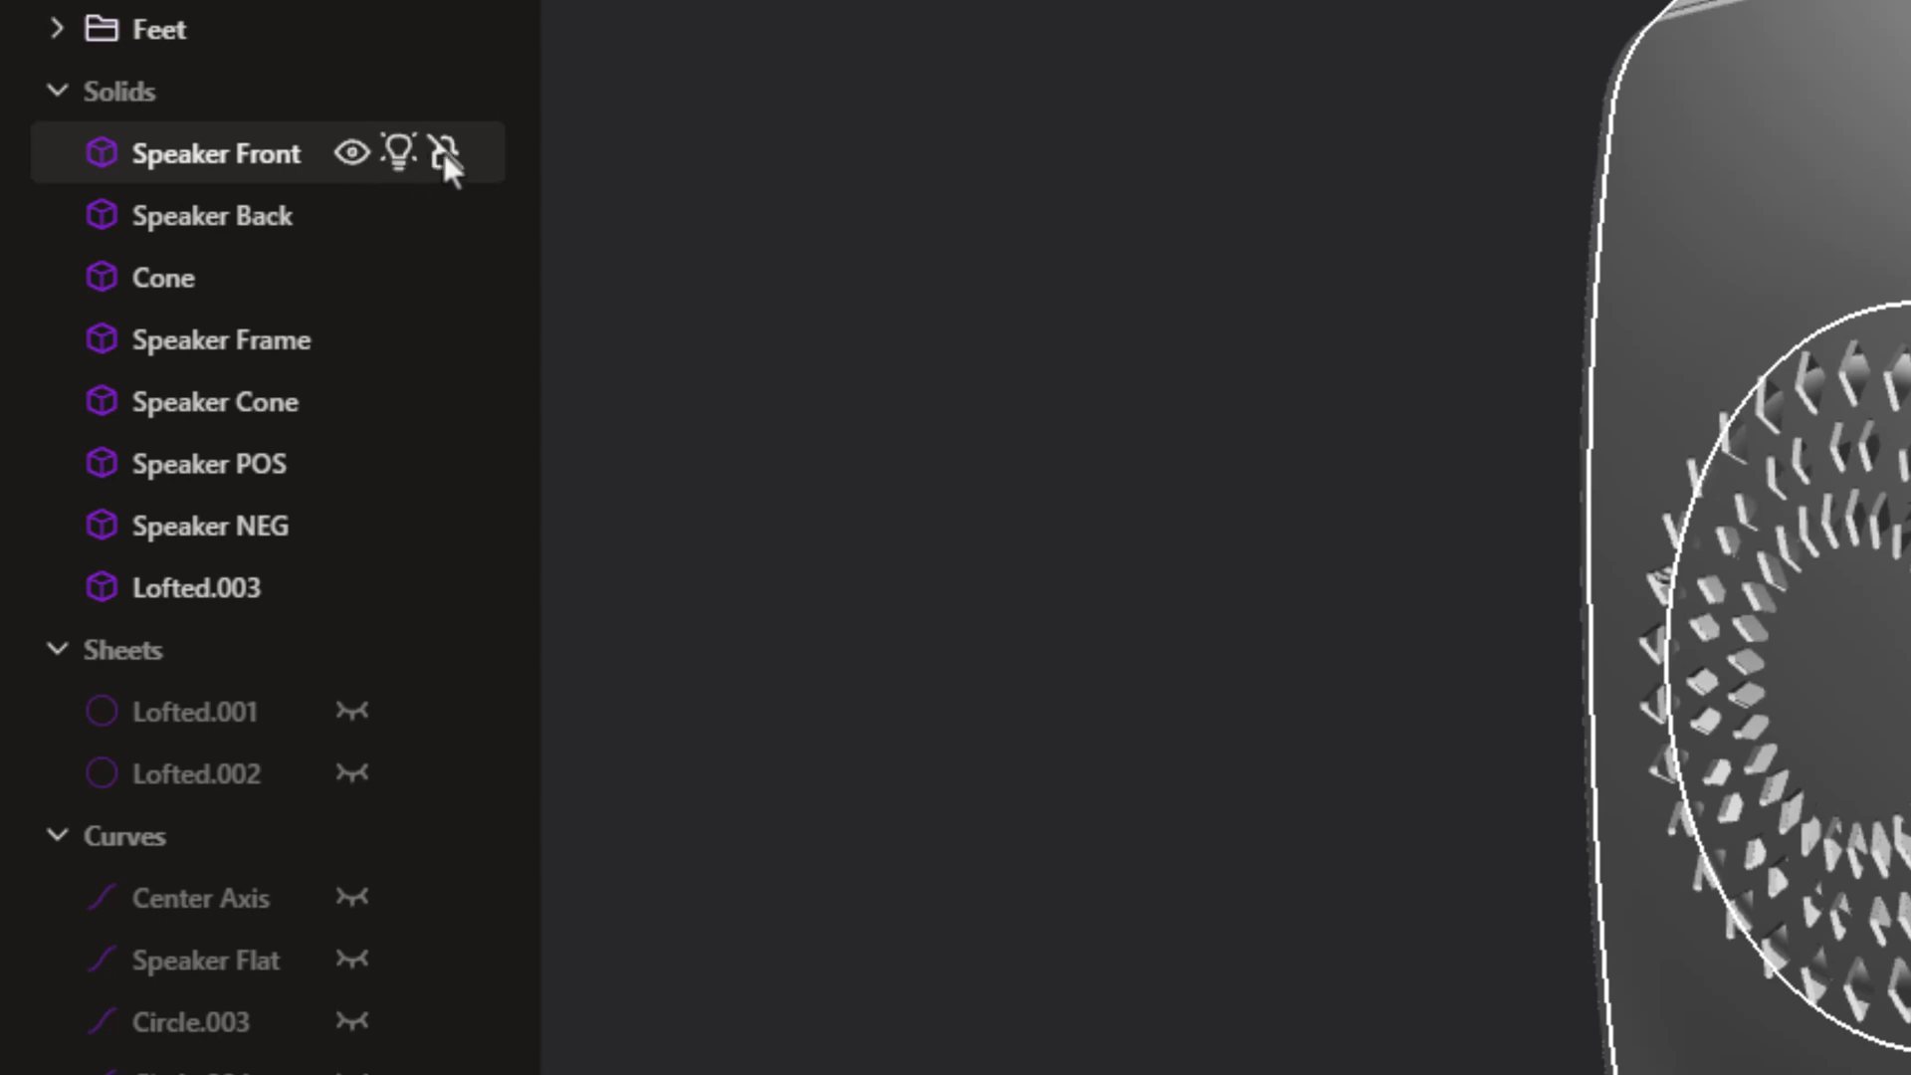
Step: Toggle the Speaker Front solid's visibility off and on, and hide the Lofted.003 solid
{"action": "left_click", "coordinate": [352, 154]}
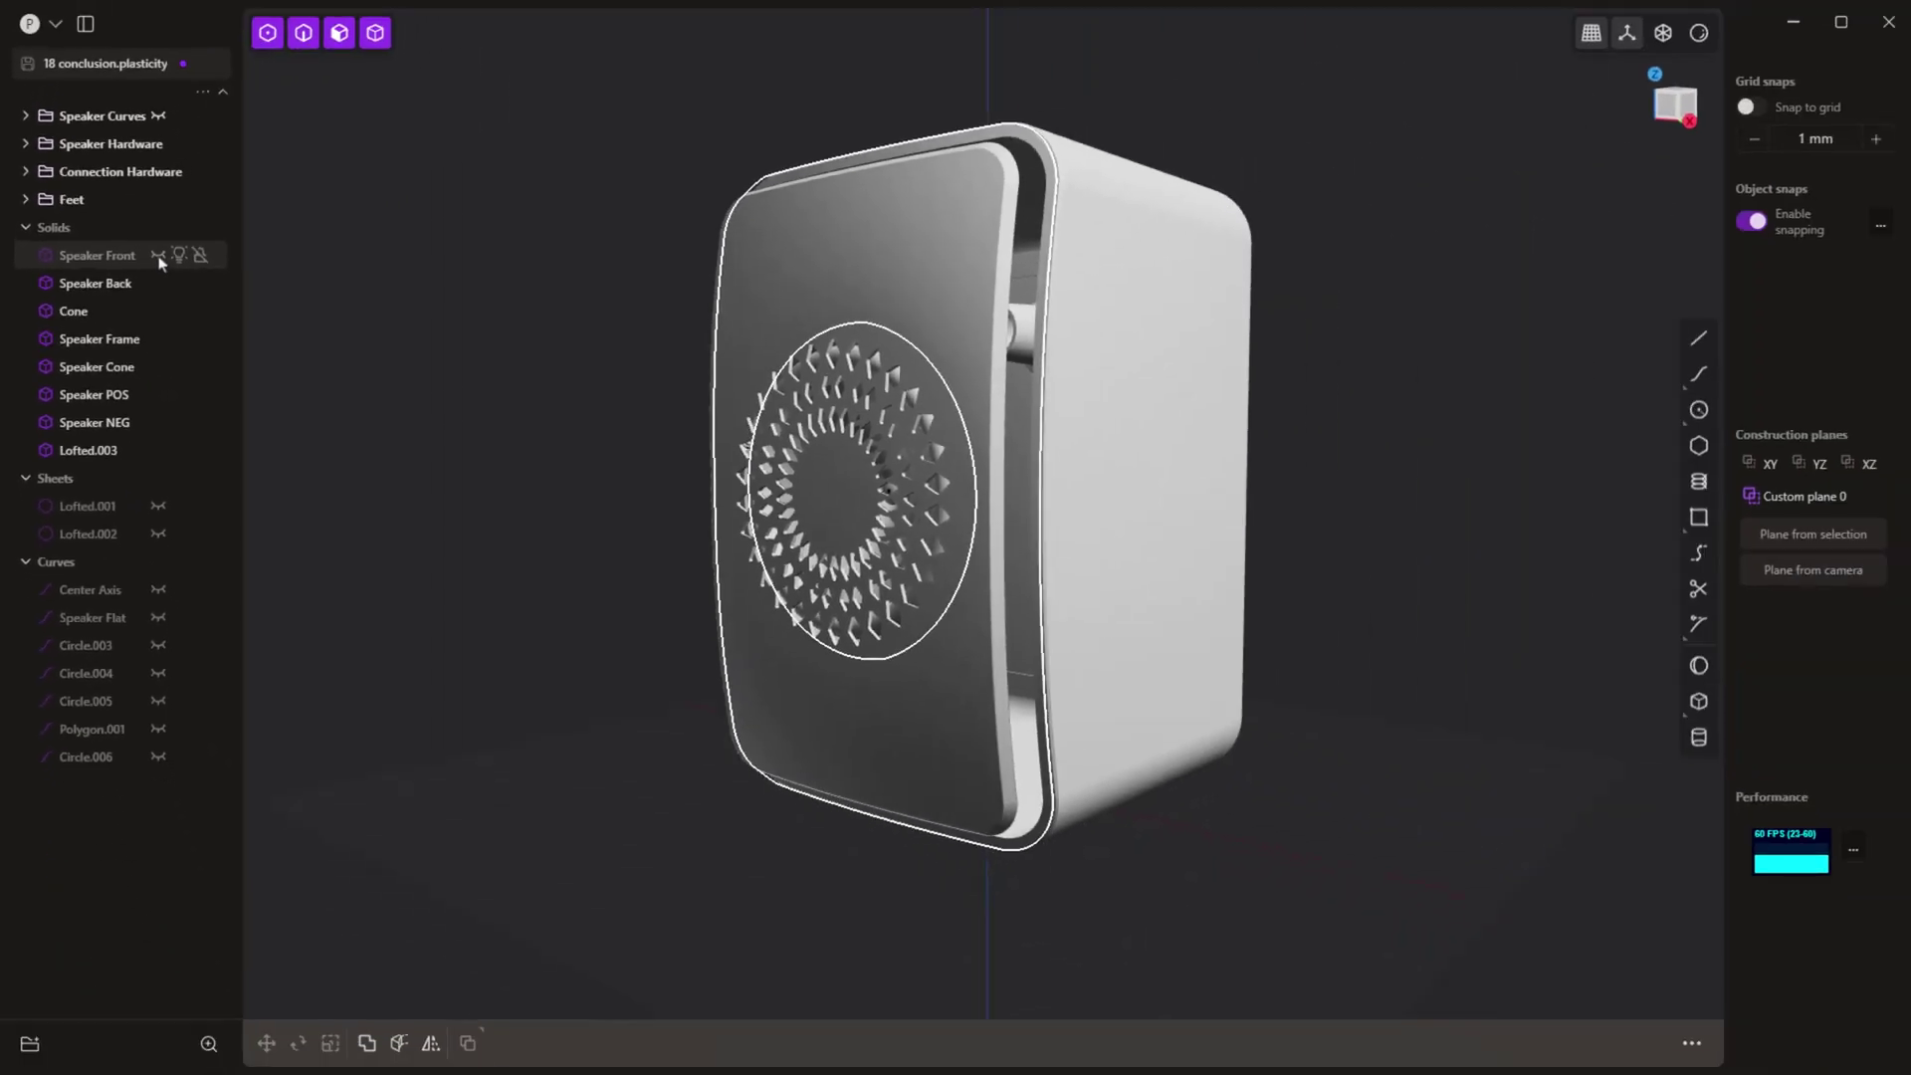
{"action": "left_click", "coordinate": [158, 256]}
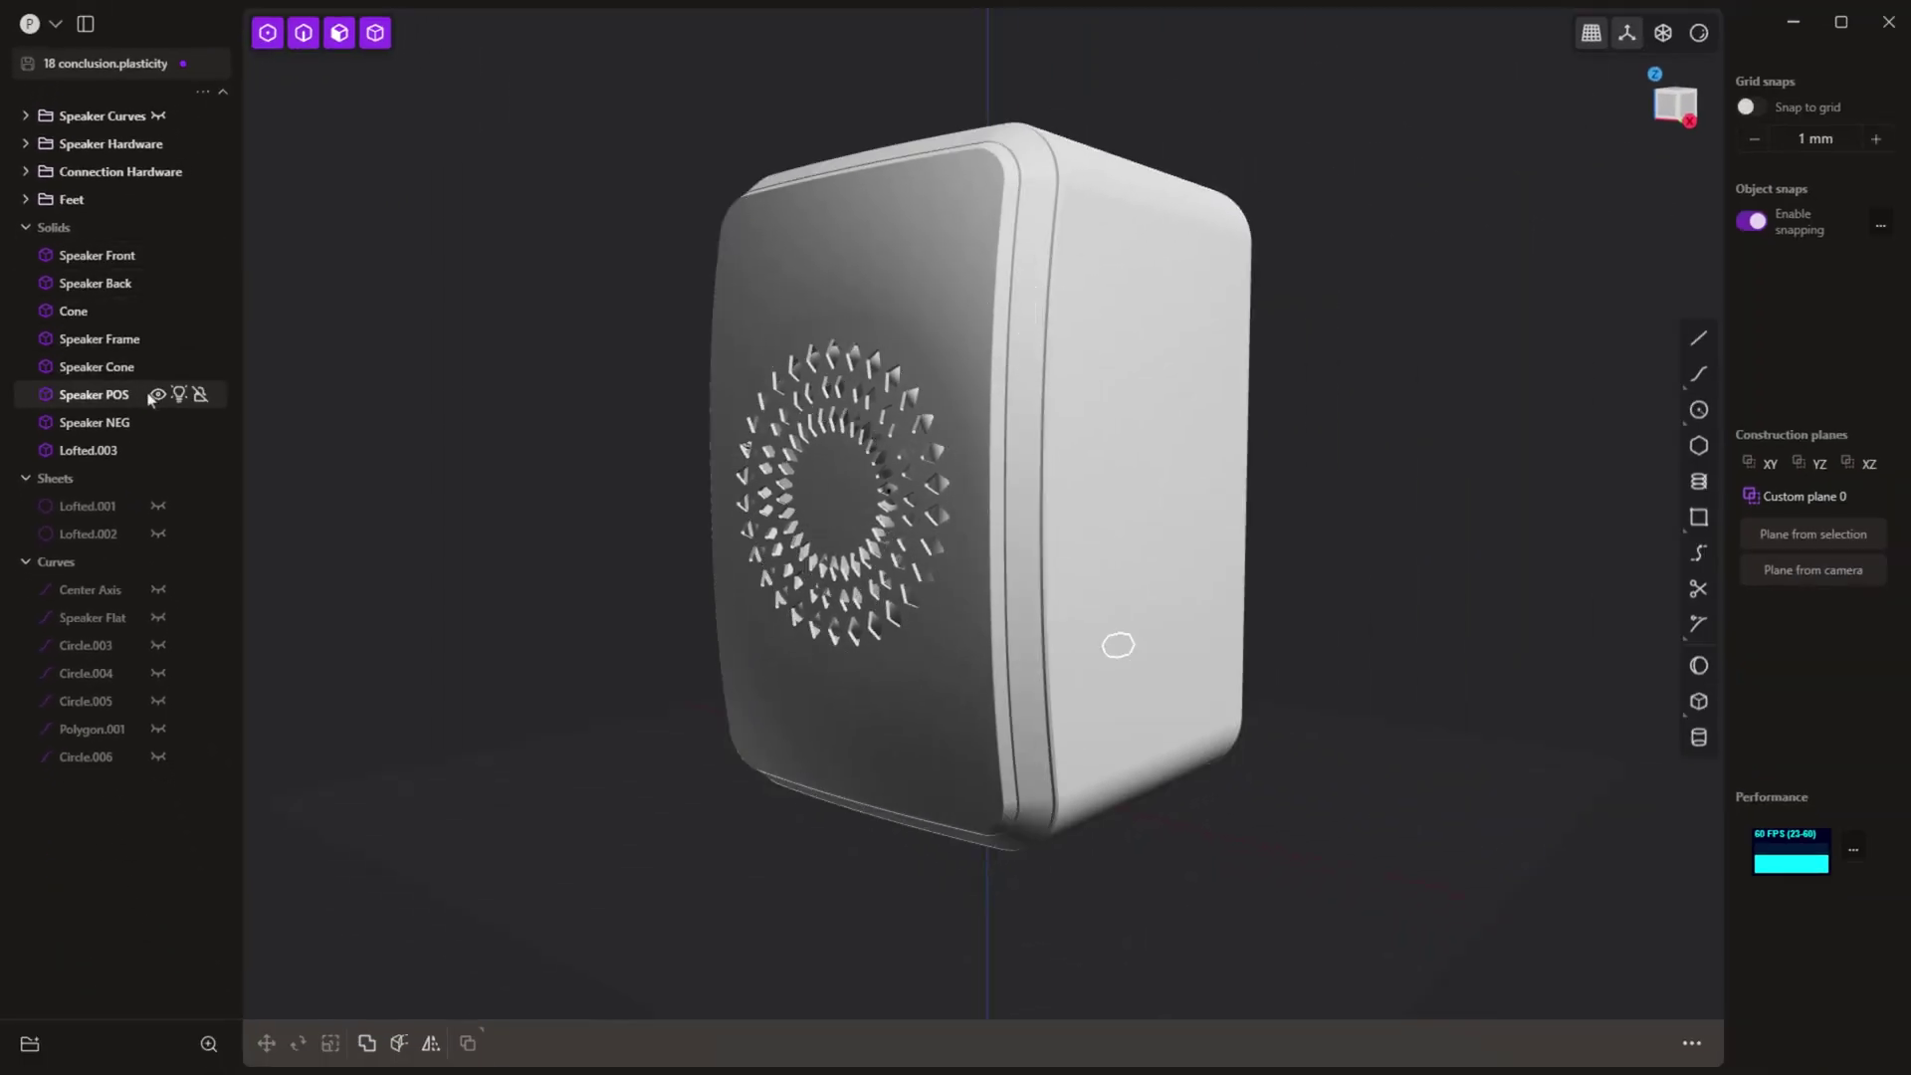
{"action": "left_click", "coordinate": [158, 451]}
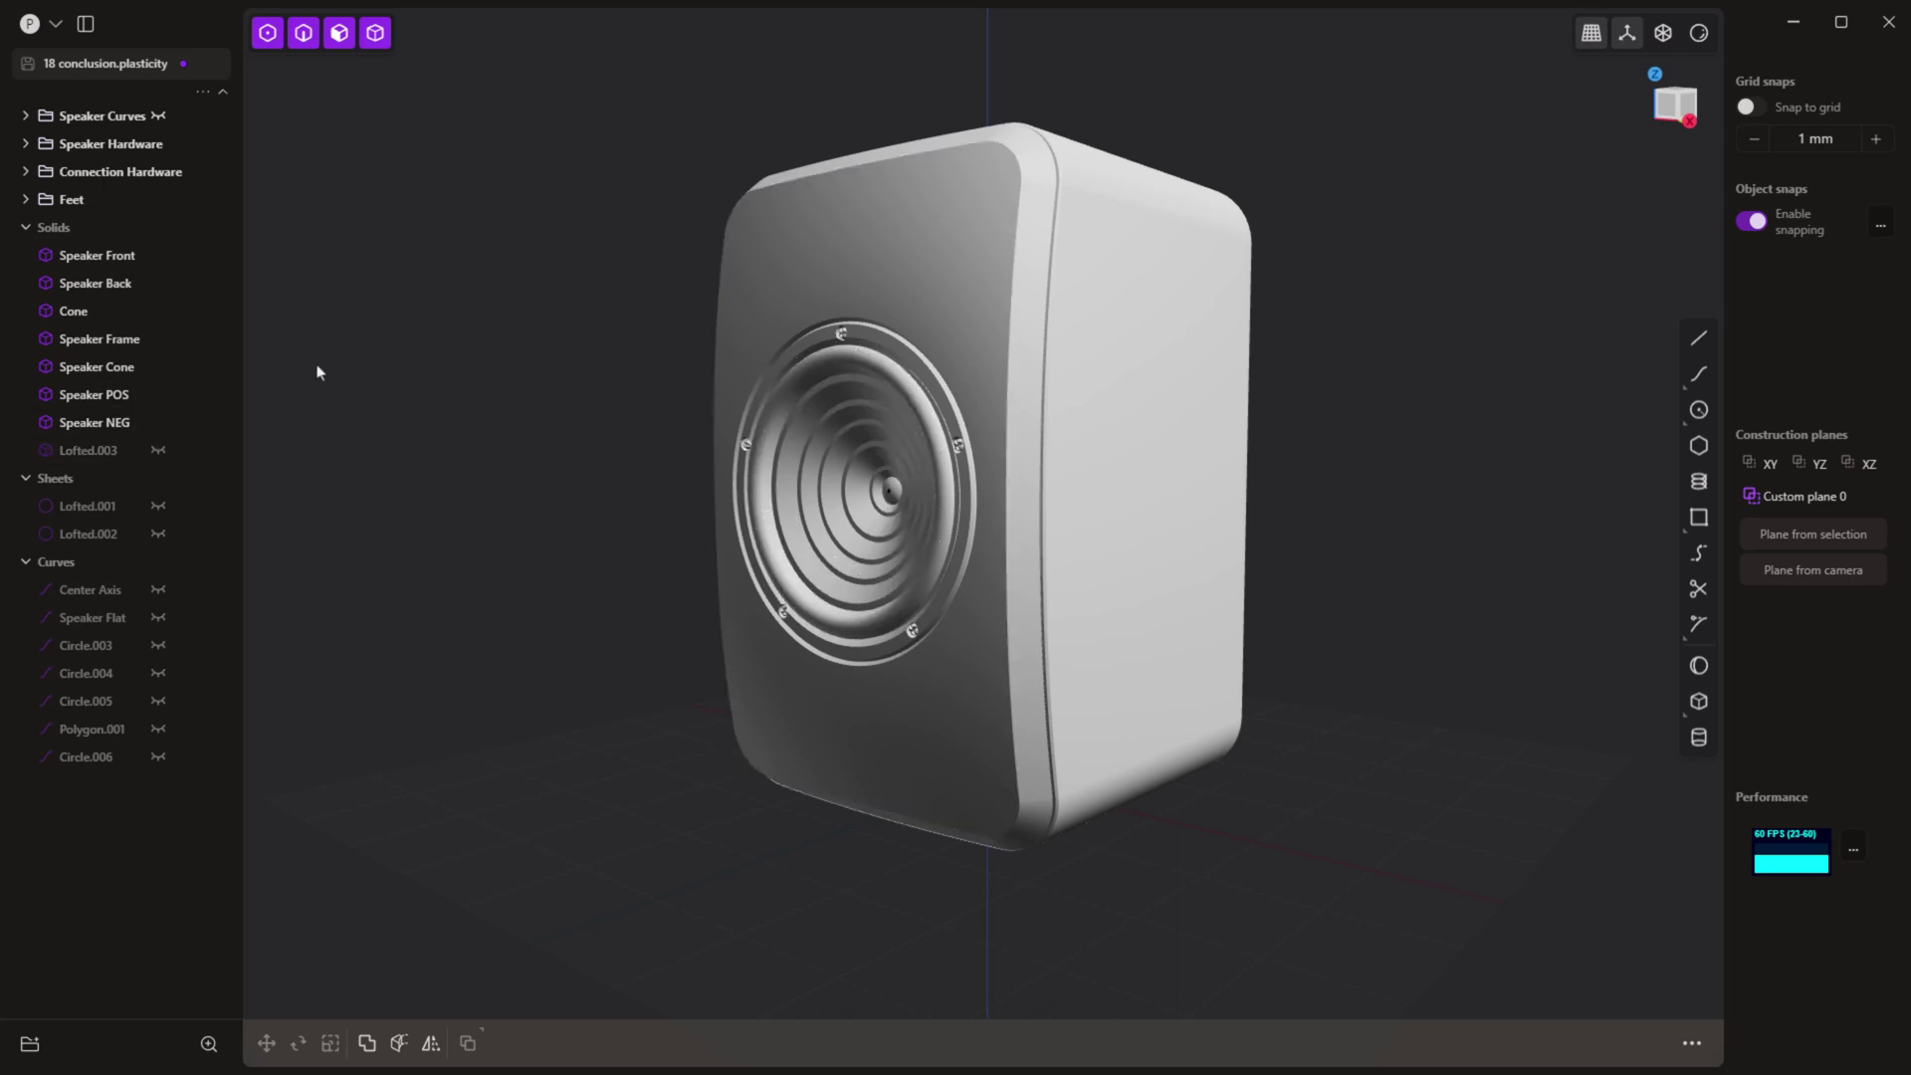
Step: Select and hide the Speaker Front solid in the viewport, and make it visible again
{"action": "left_click", "coordinate": [910, 264]}
{"action": "key", "text": "h"}
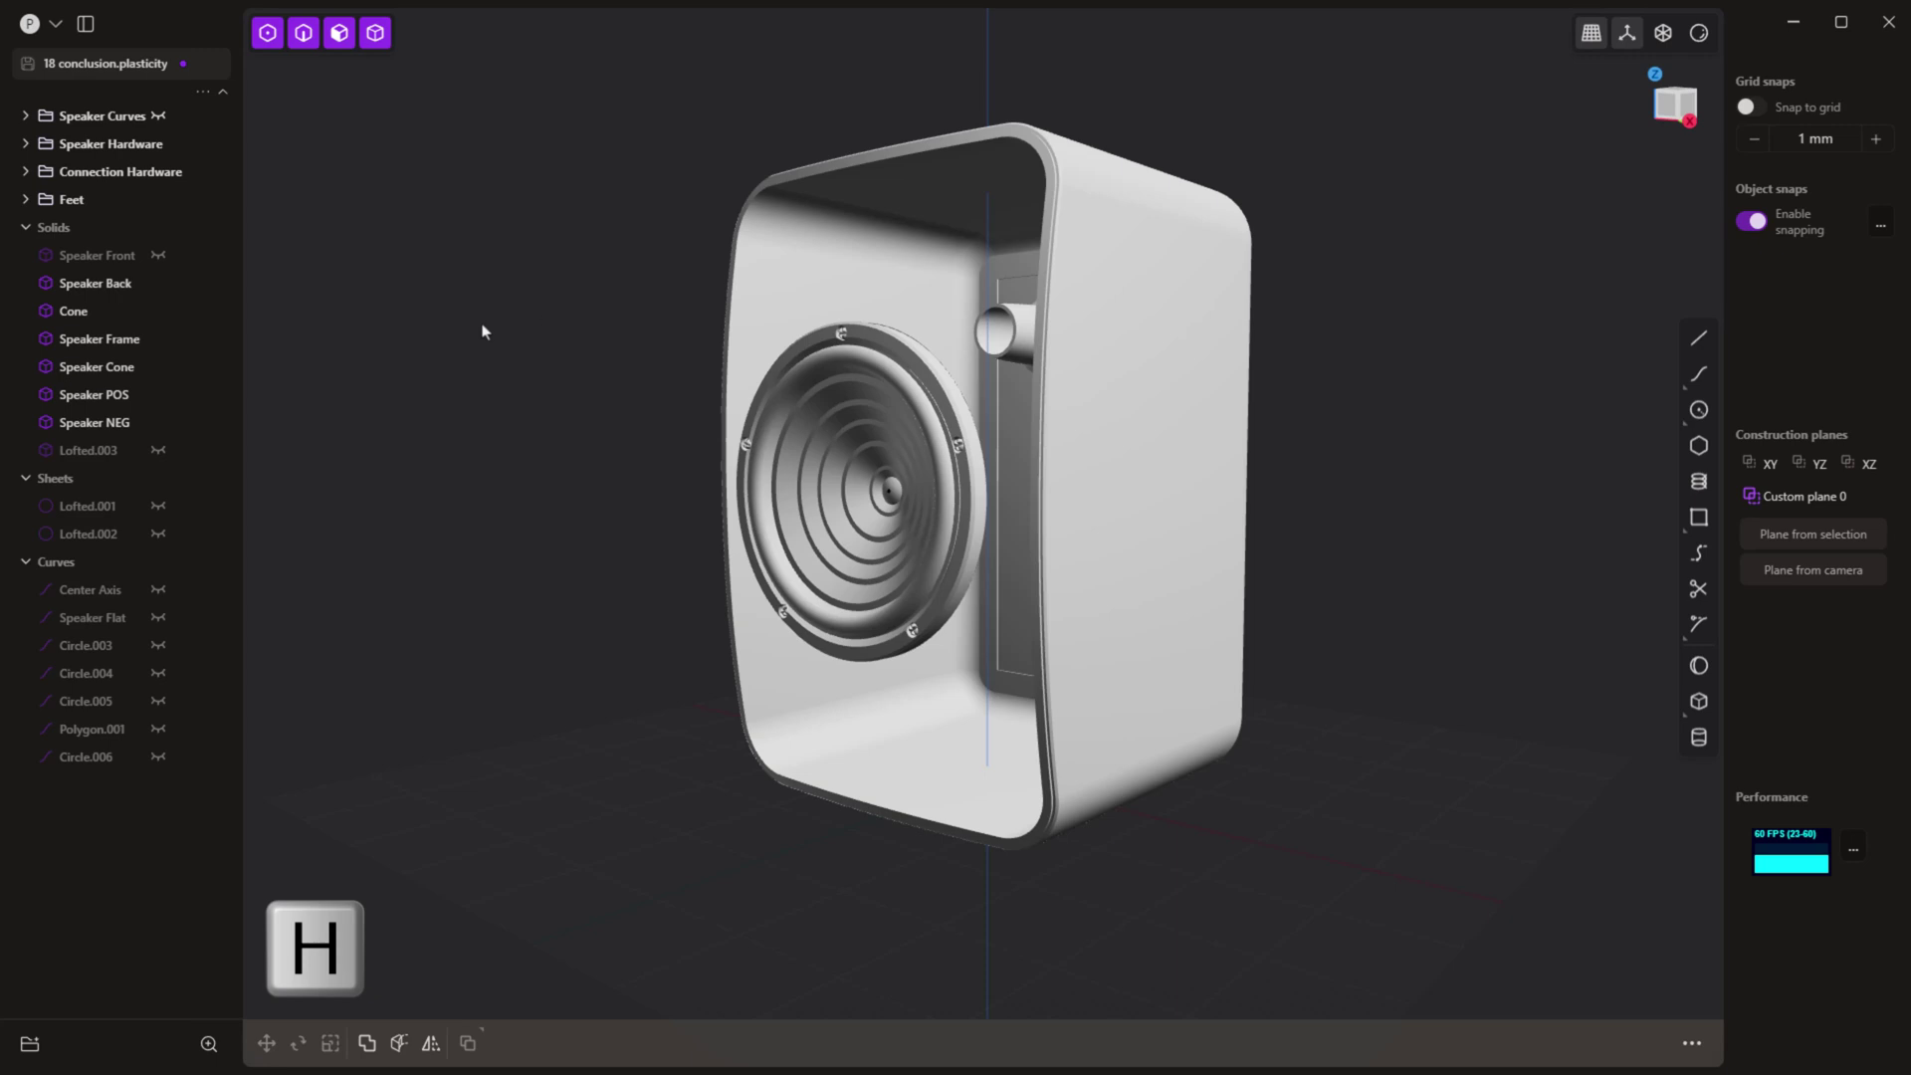
{"action": "left_click", "coordinate": [158, 256]}
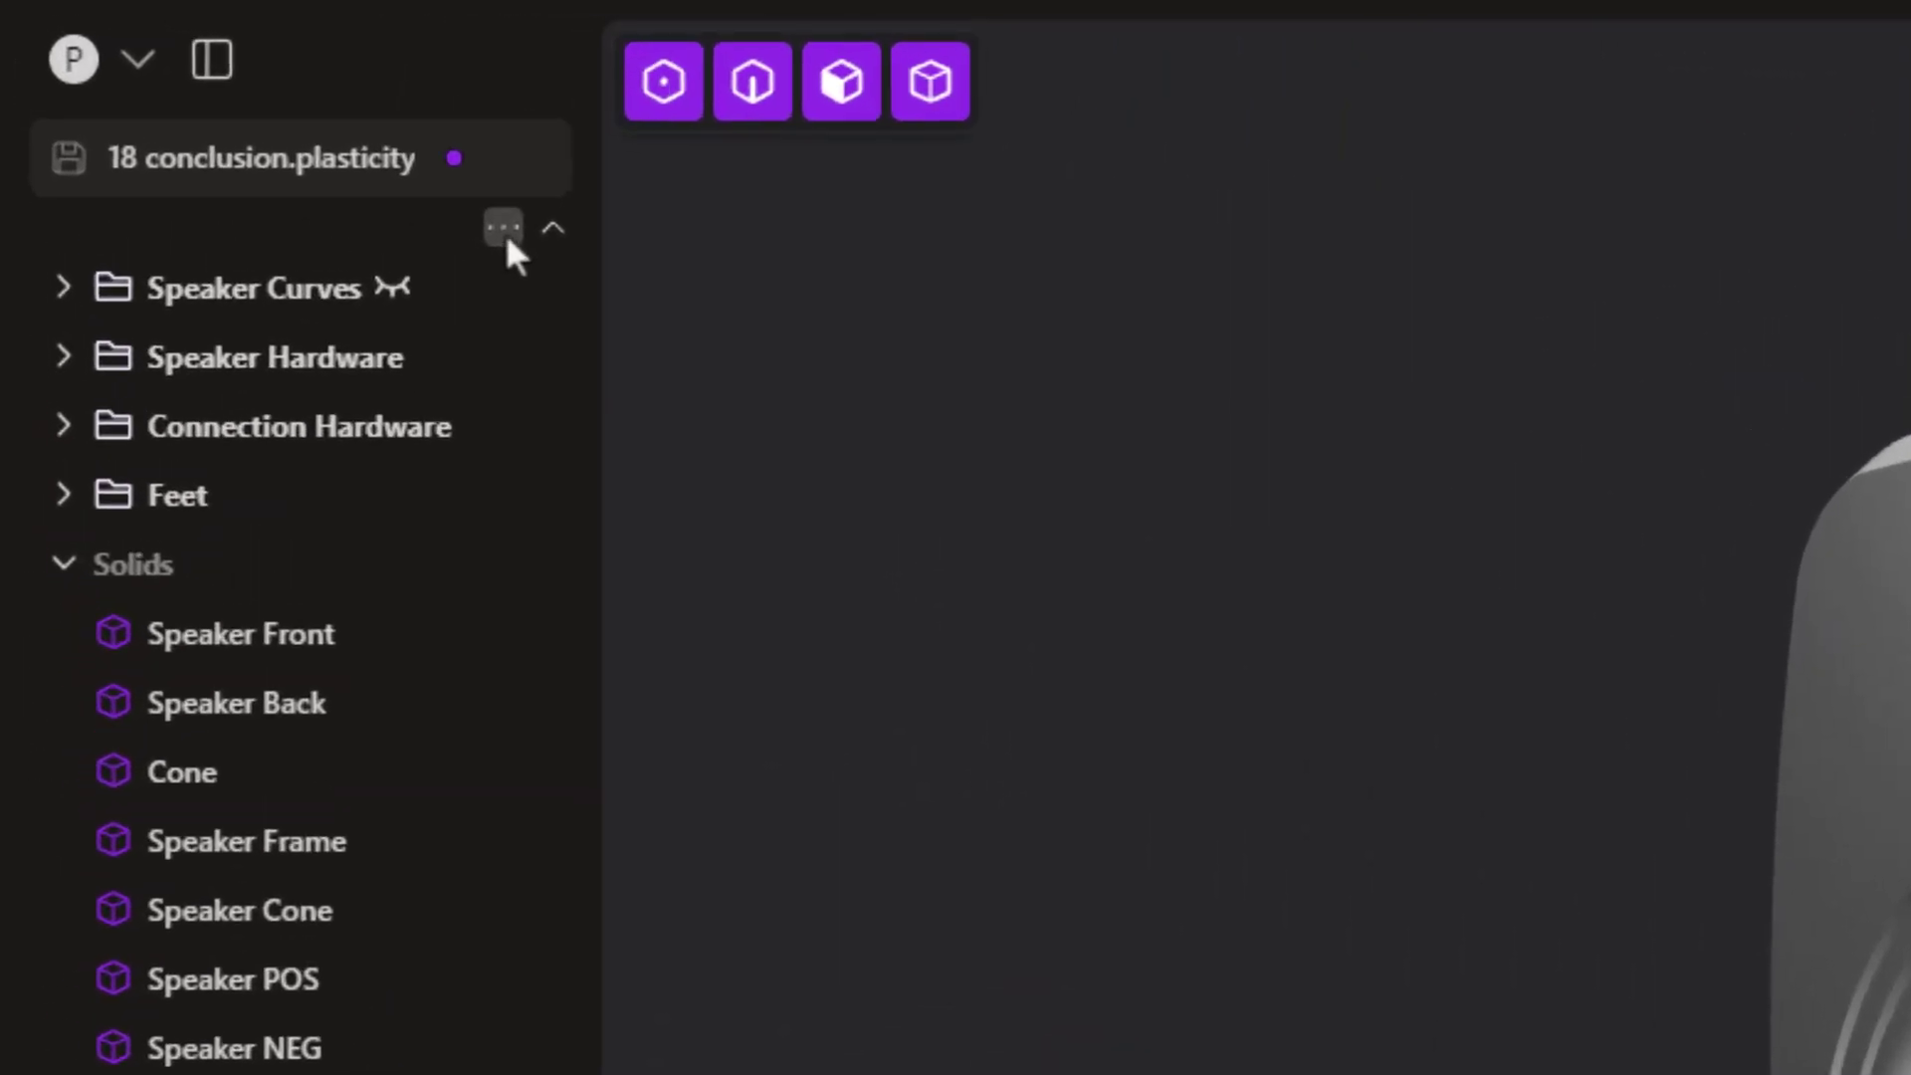
Step: Collapse all groups and categories in the outliner and save the file
{"action": "left_click", "coordinate": [506, 235]}
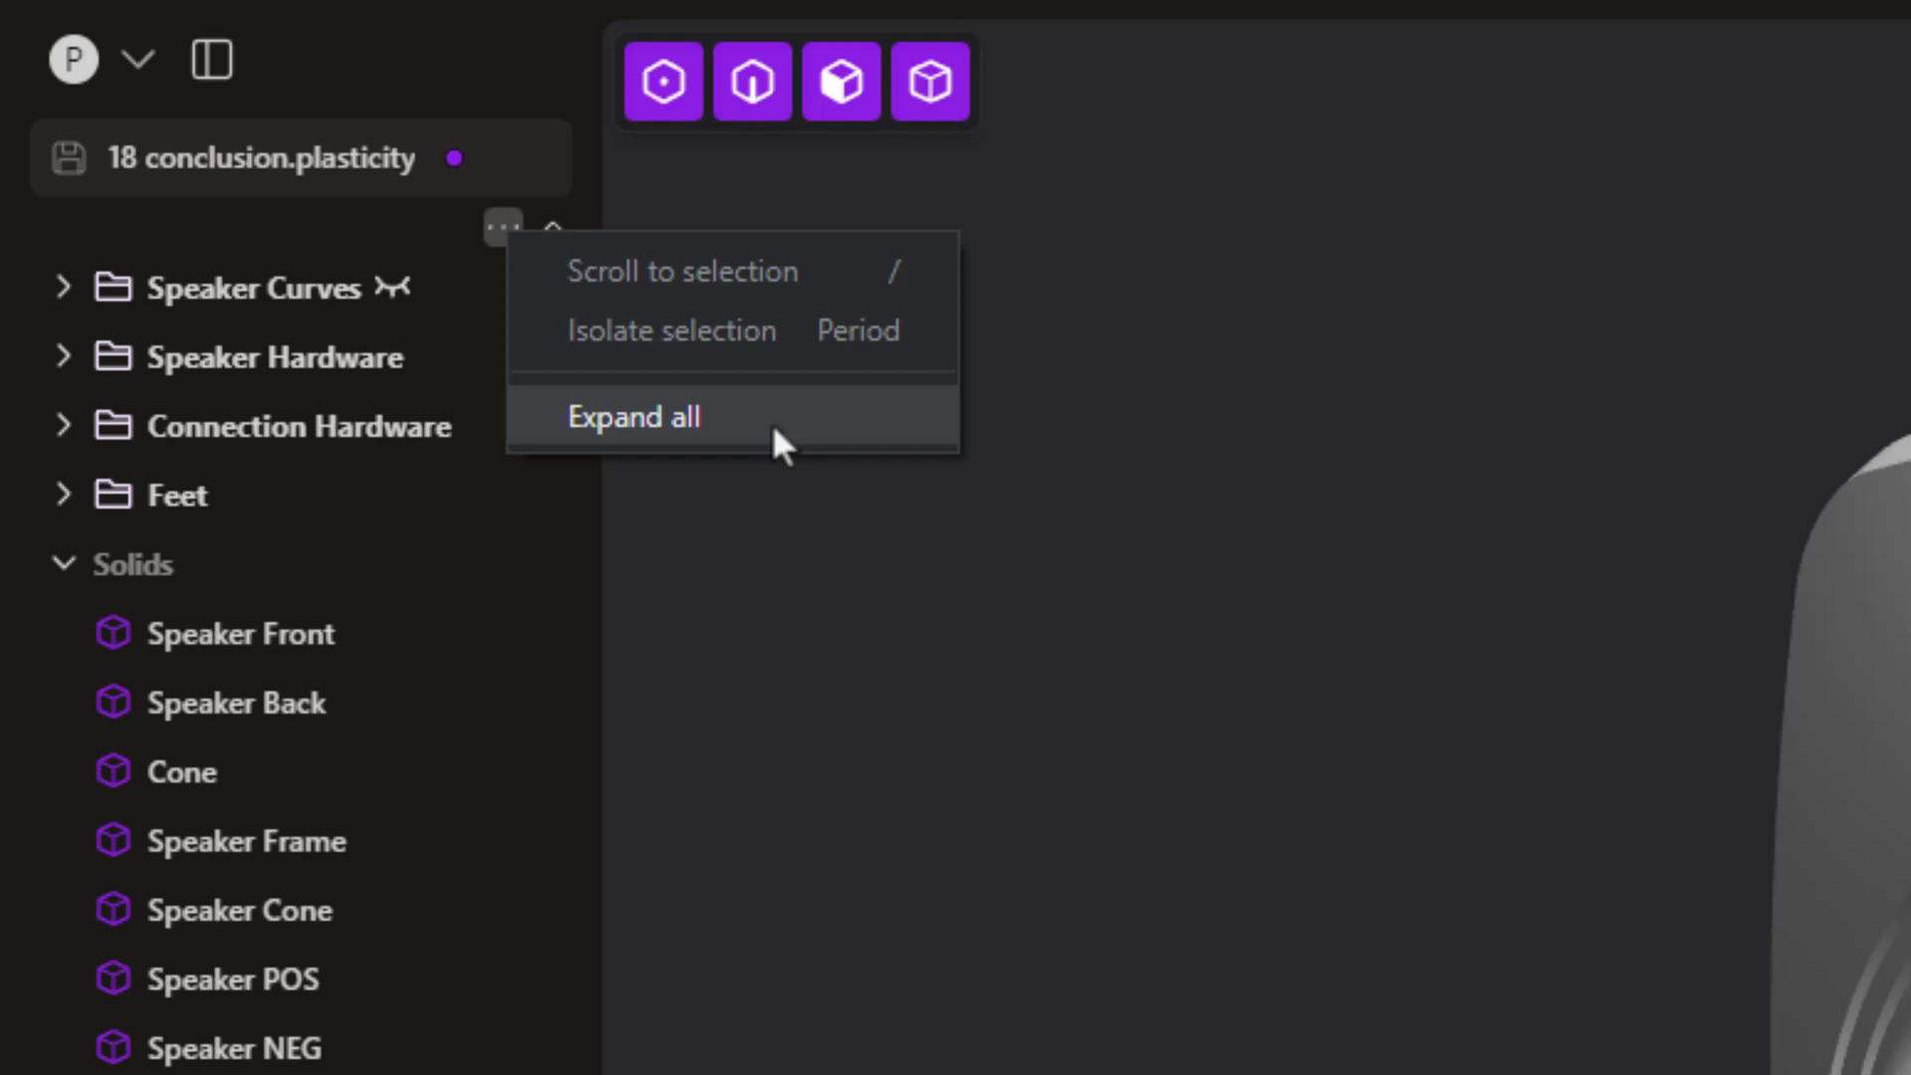
{"action": "left_click", "coordinate": [585, 223]}
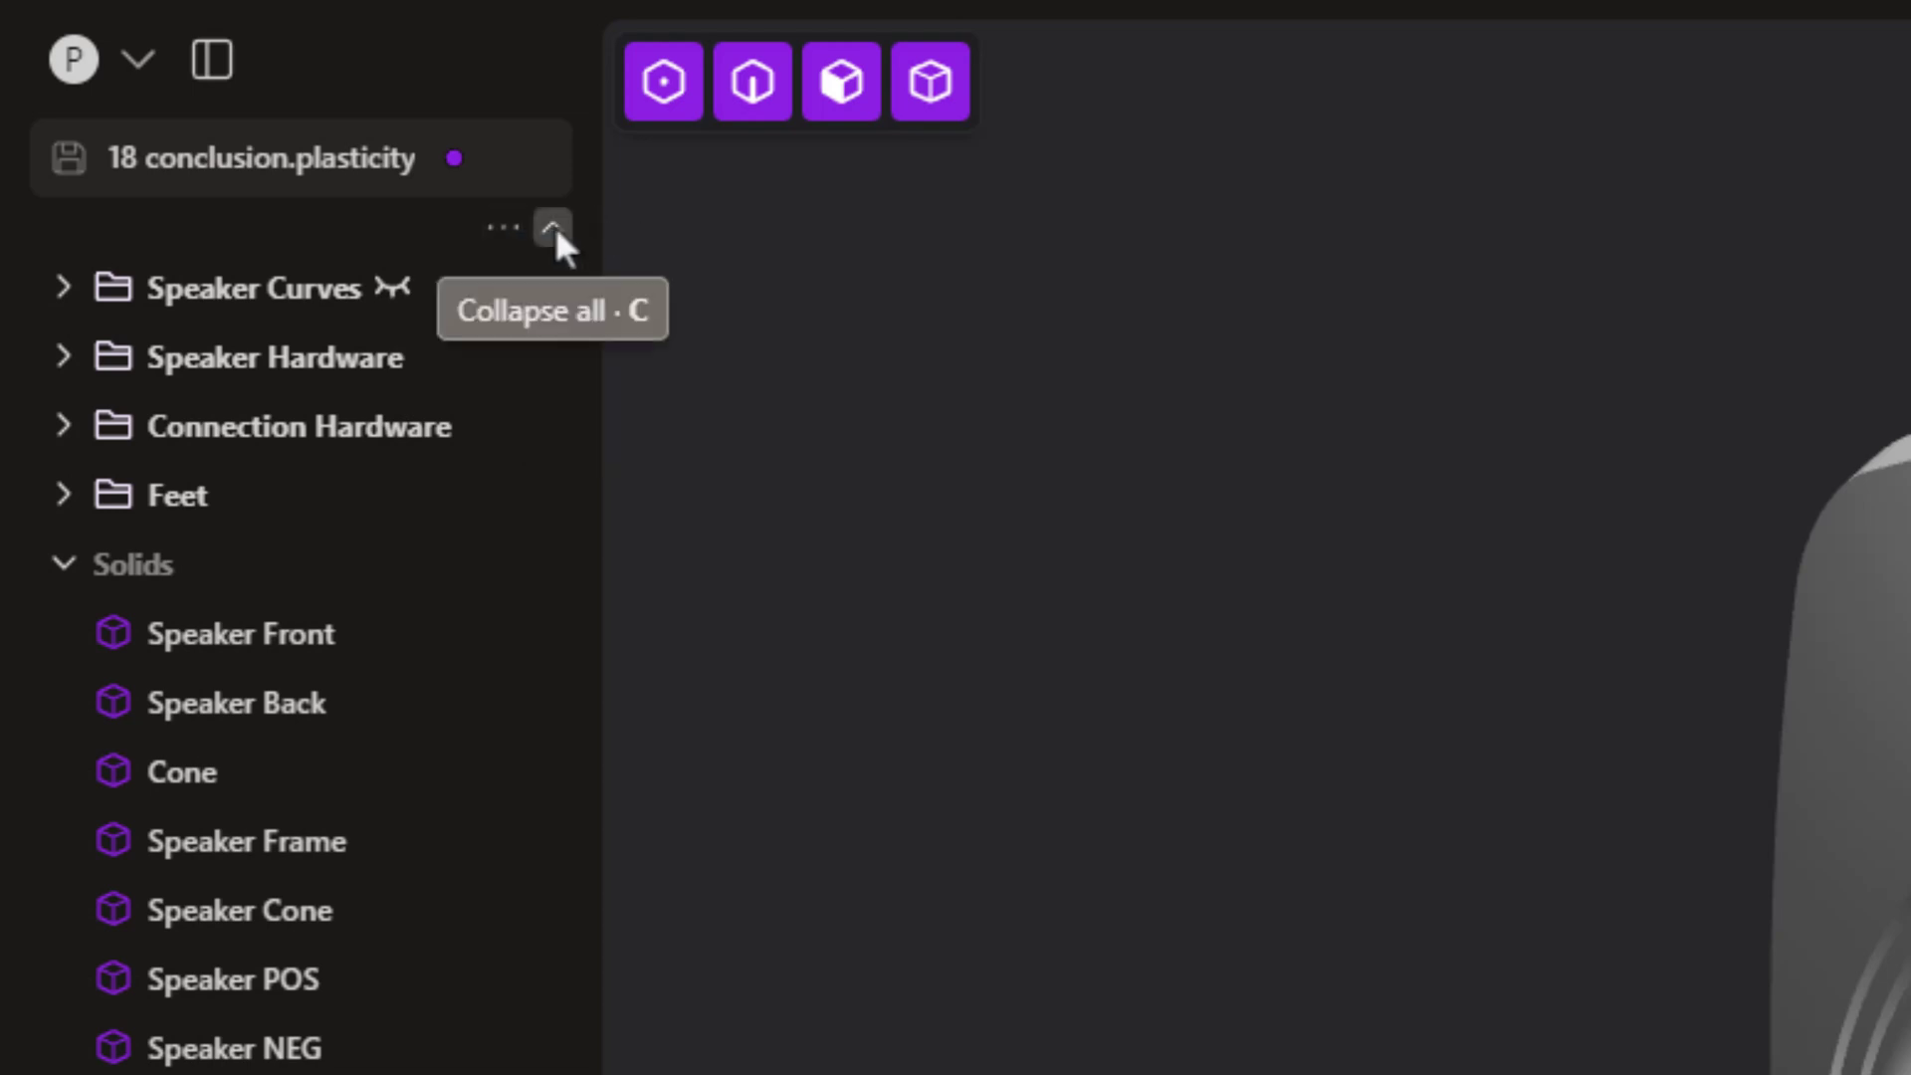
{"action": "left_click", "coordinate": [553, 227]}
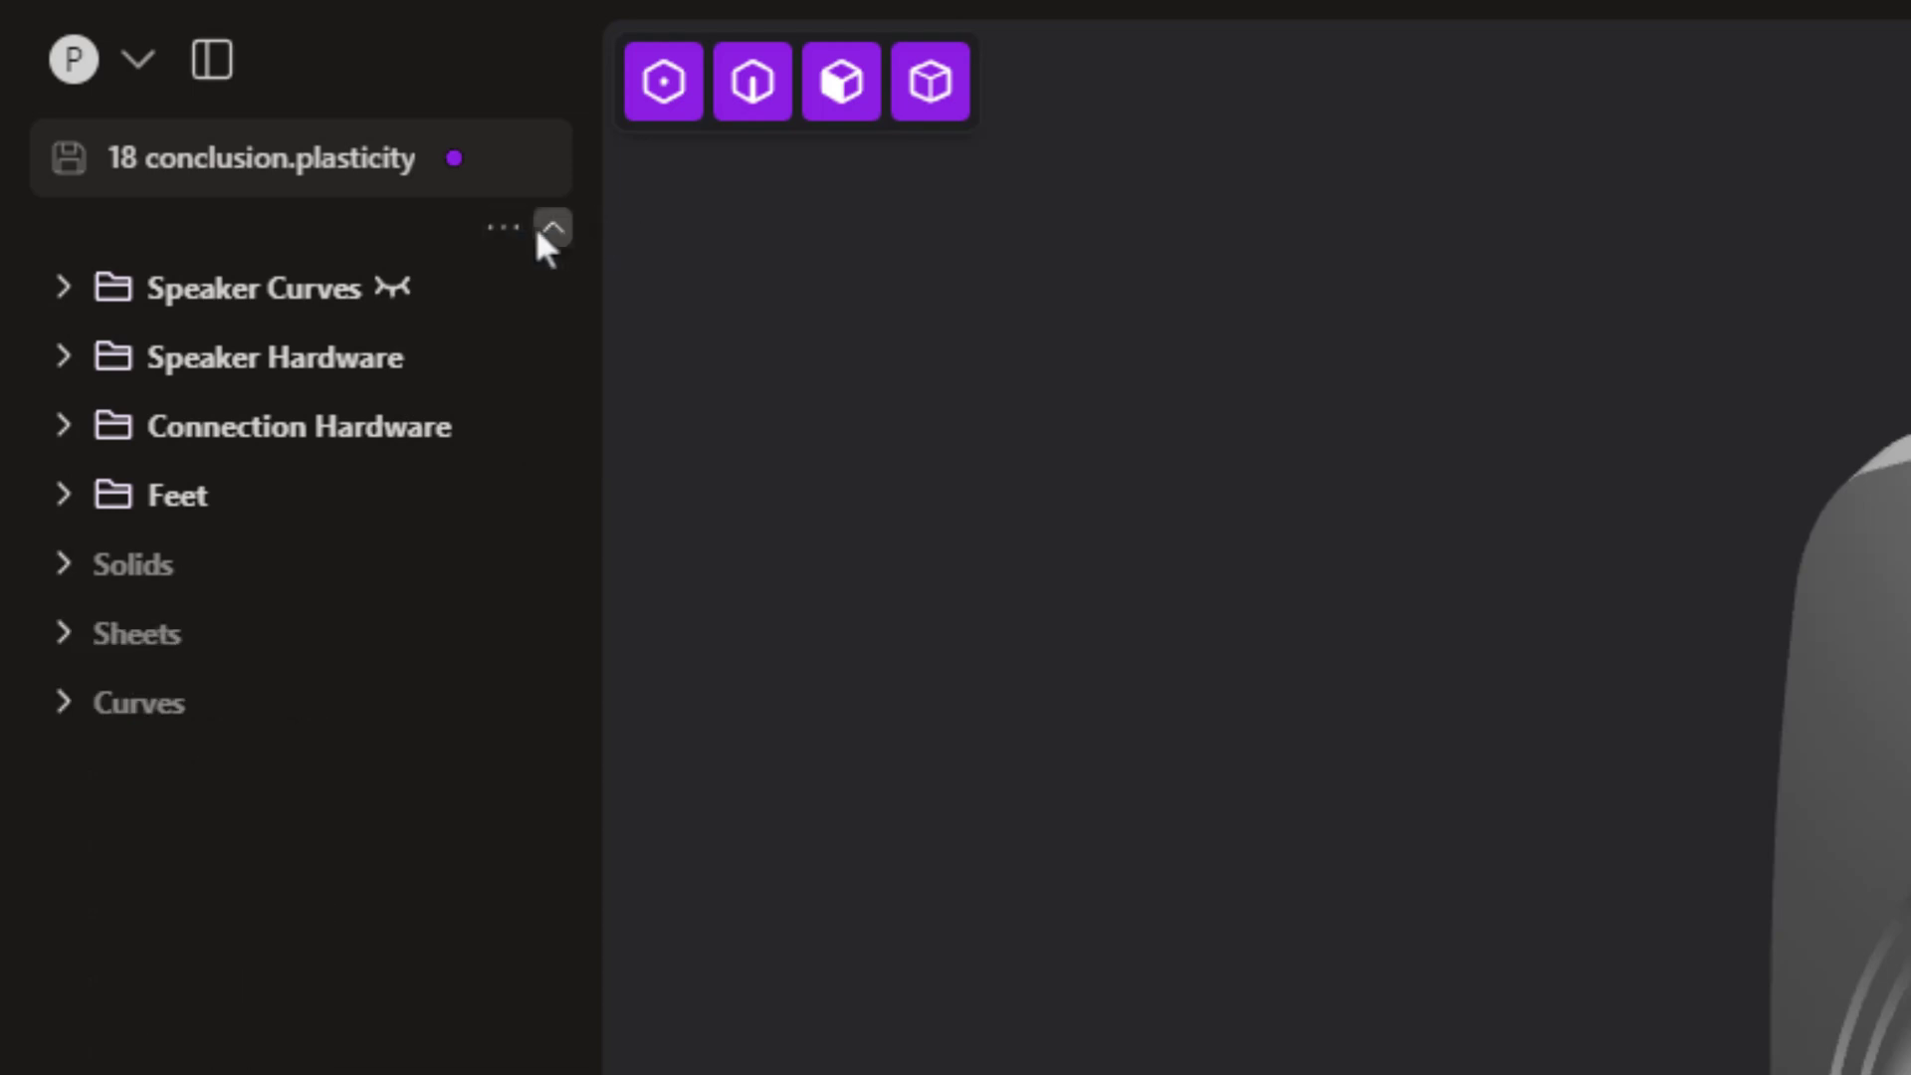
{"action": "left_click", "coordinate": [502, 229]}
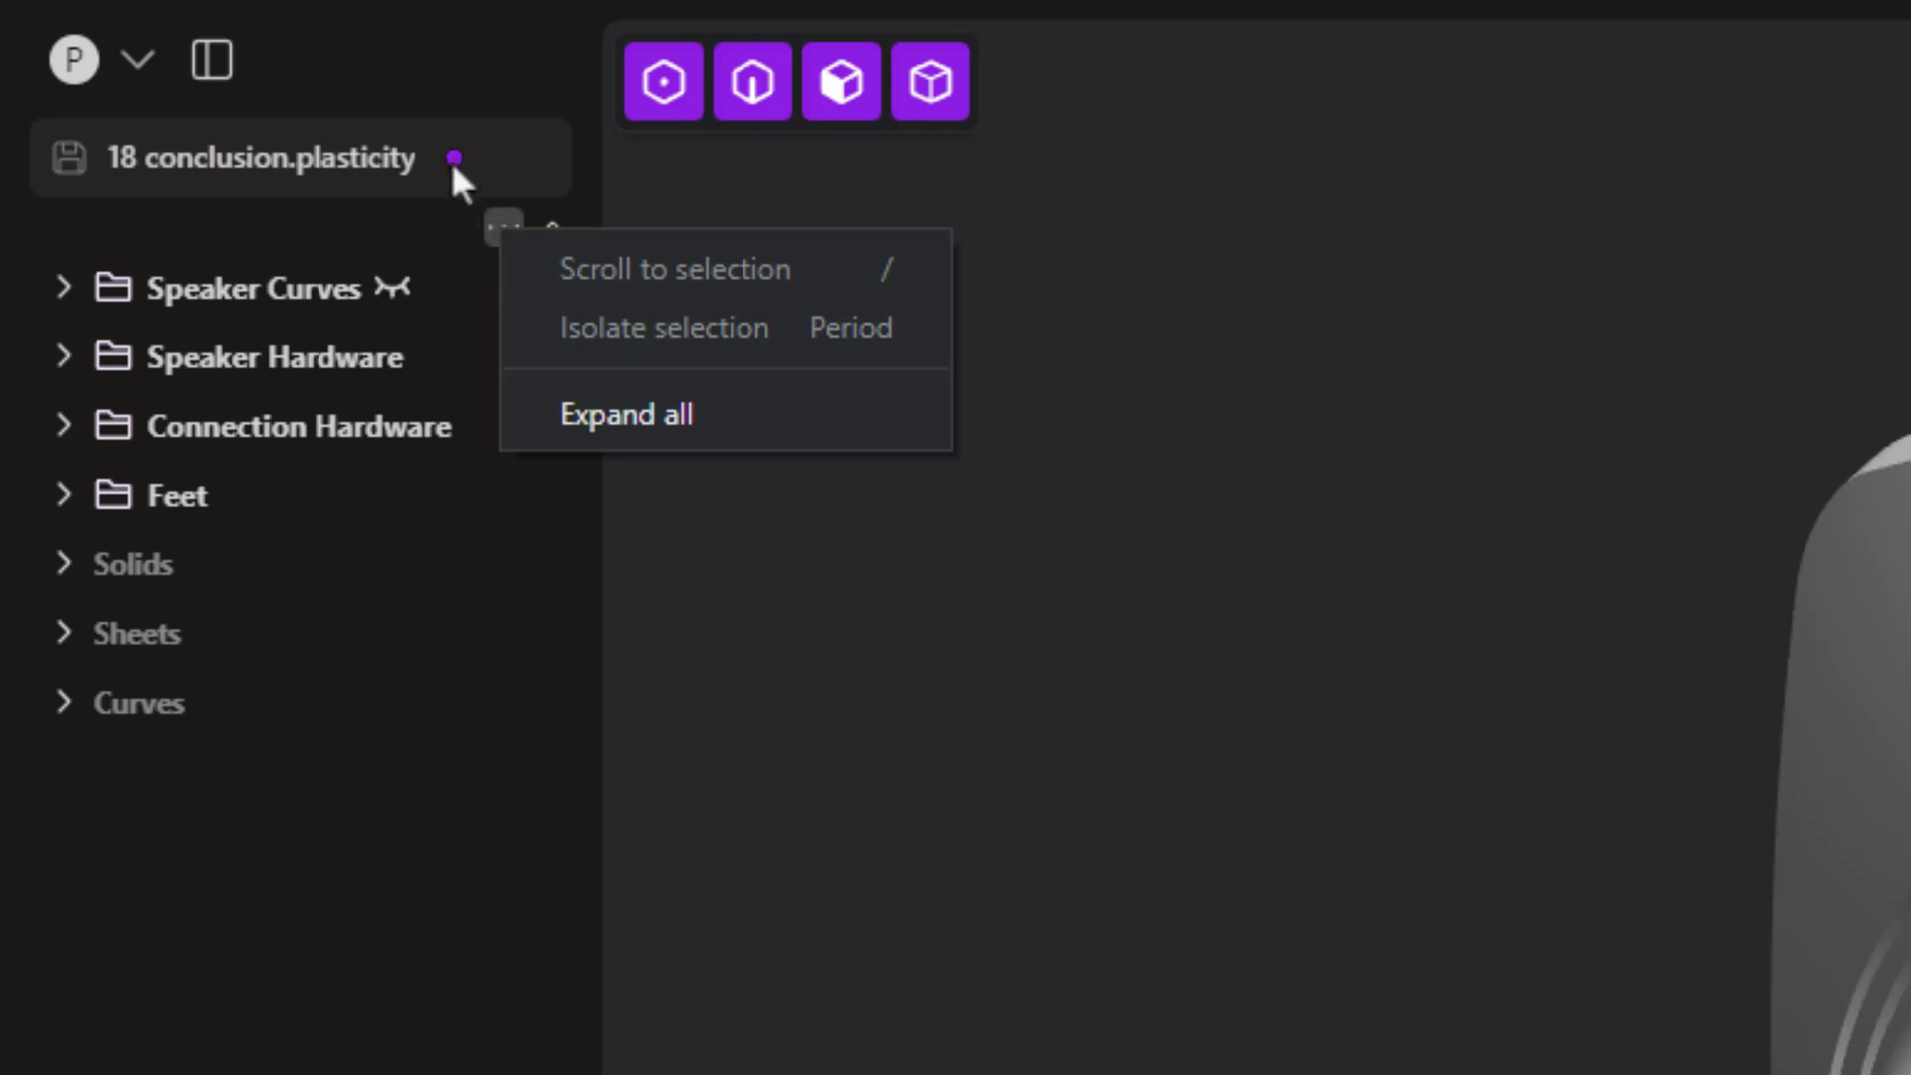
{"action": "left_click", "coordinate": [361, 219]}
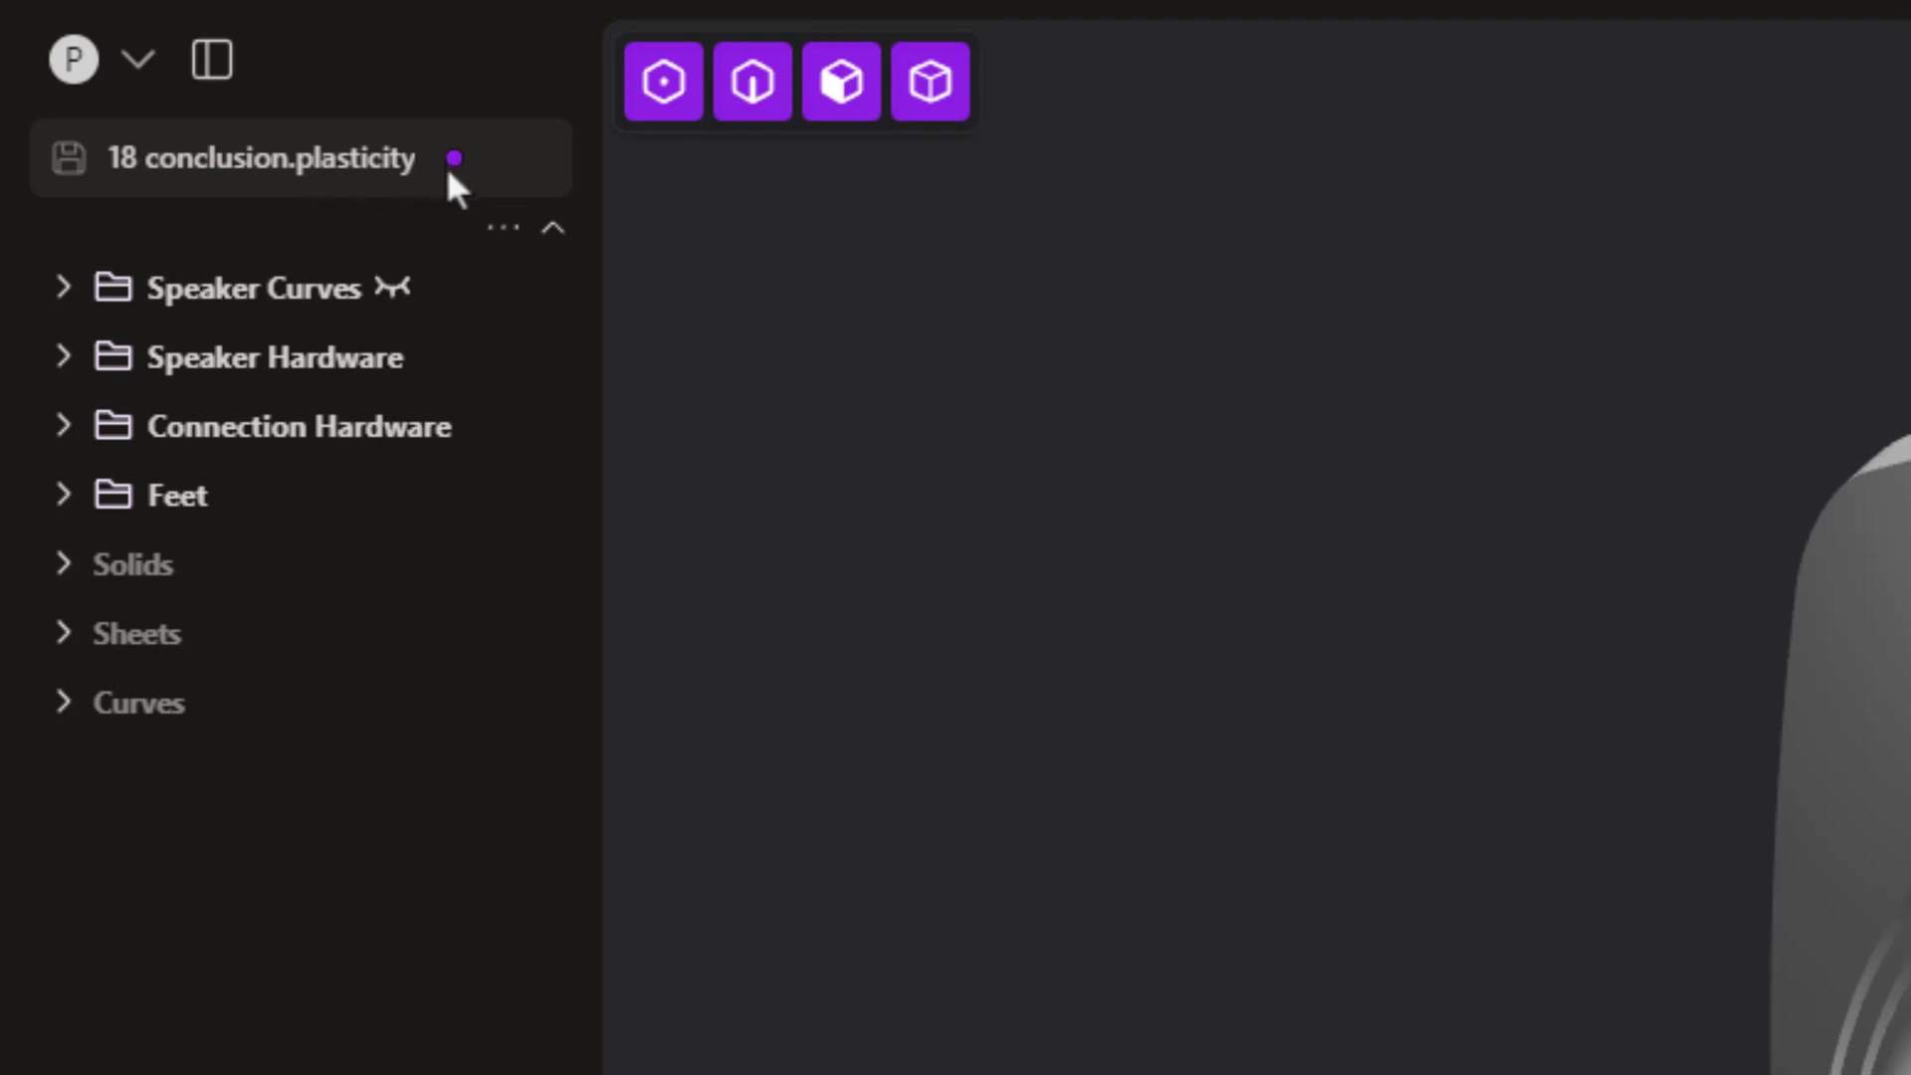
{"action": "key", "text": "ctrl+s"}
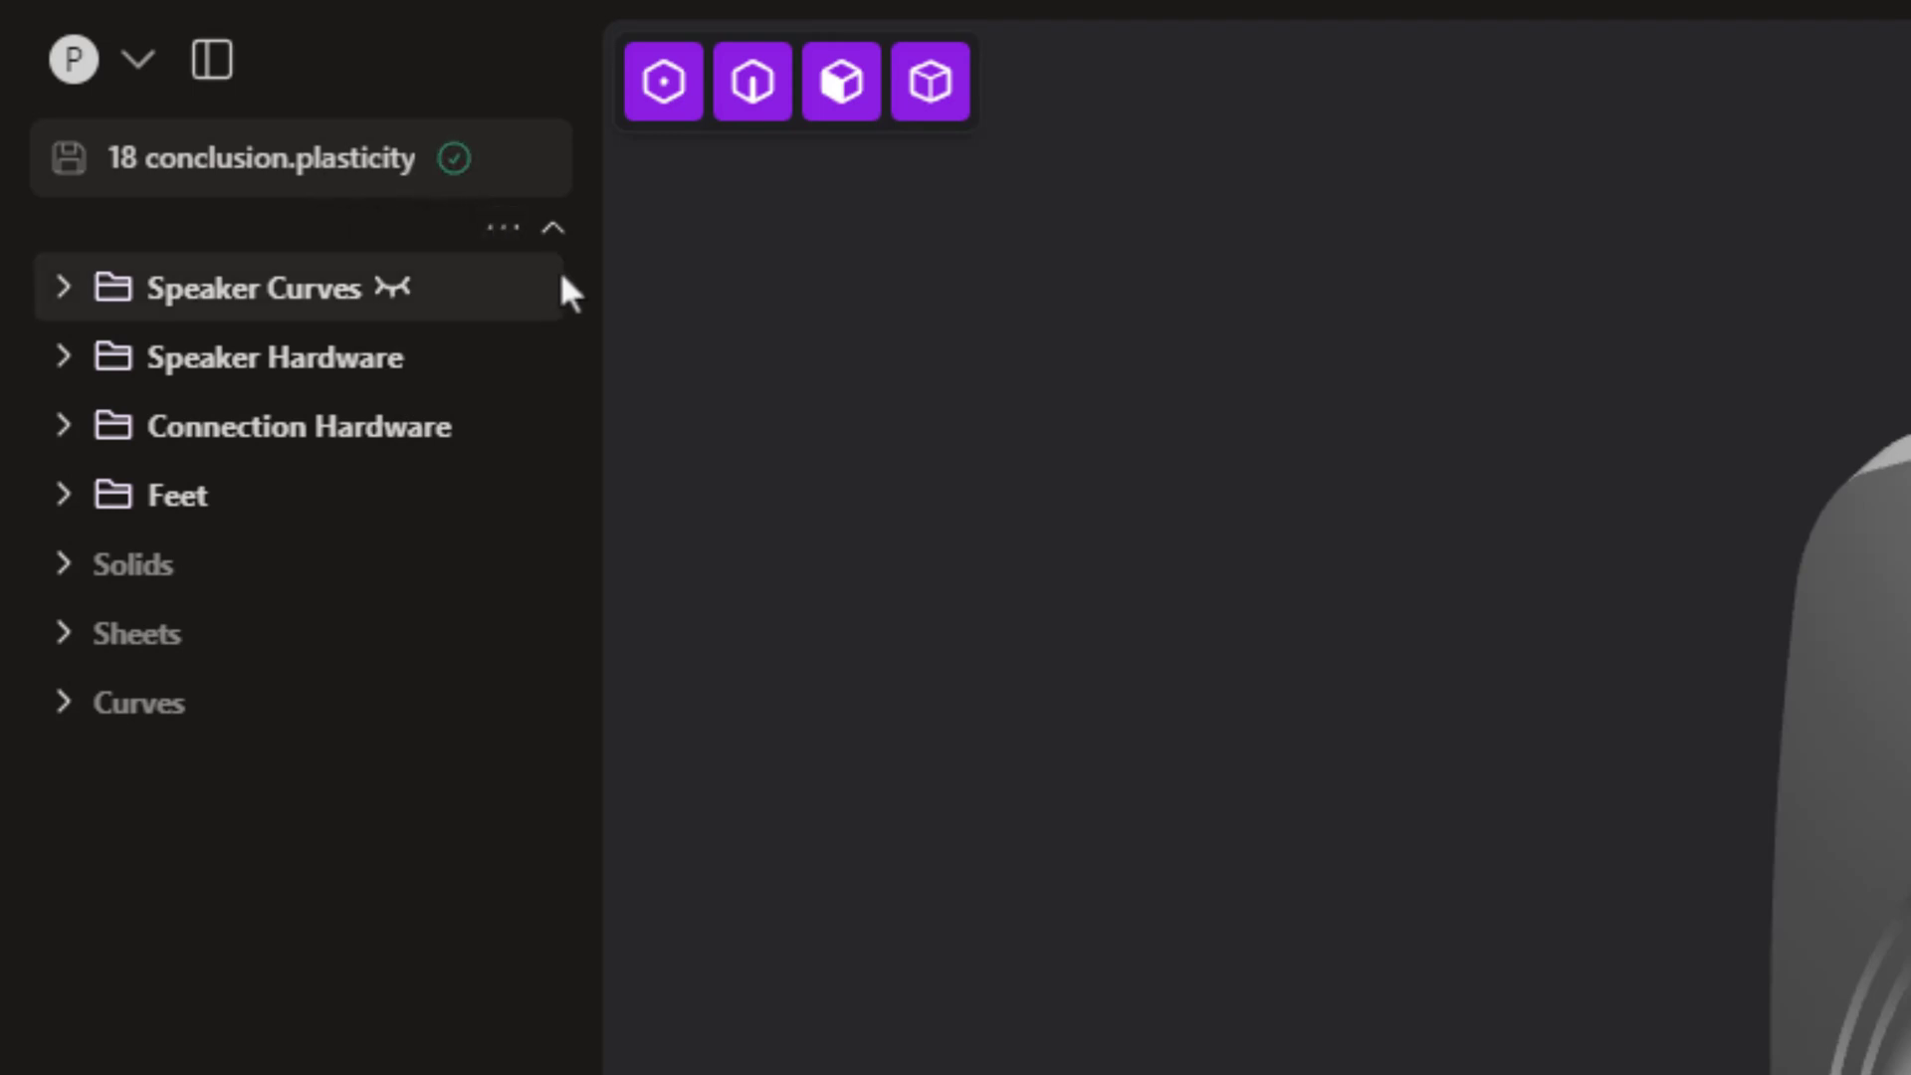
Step: Open the preferences and review the Navigation and Performance settings
{"action": "left_click", "coordinate": [138, 71]}
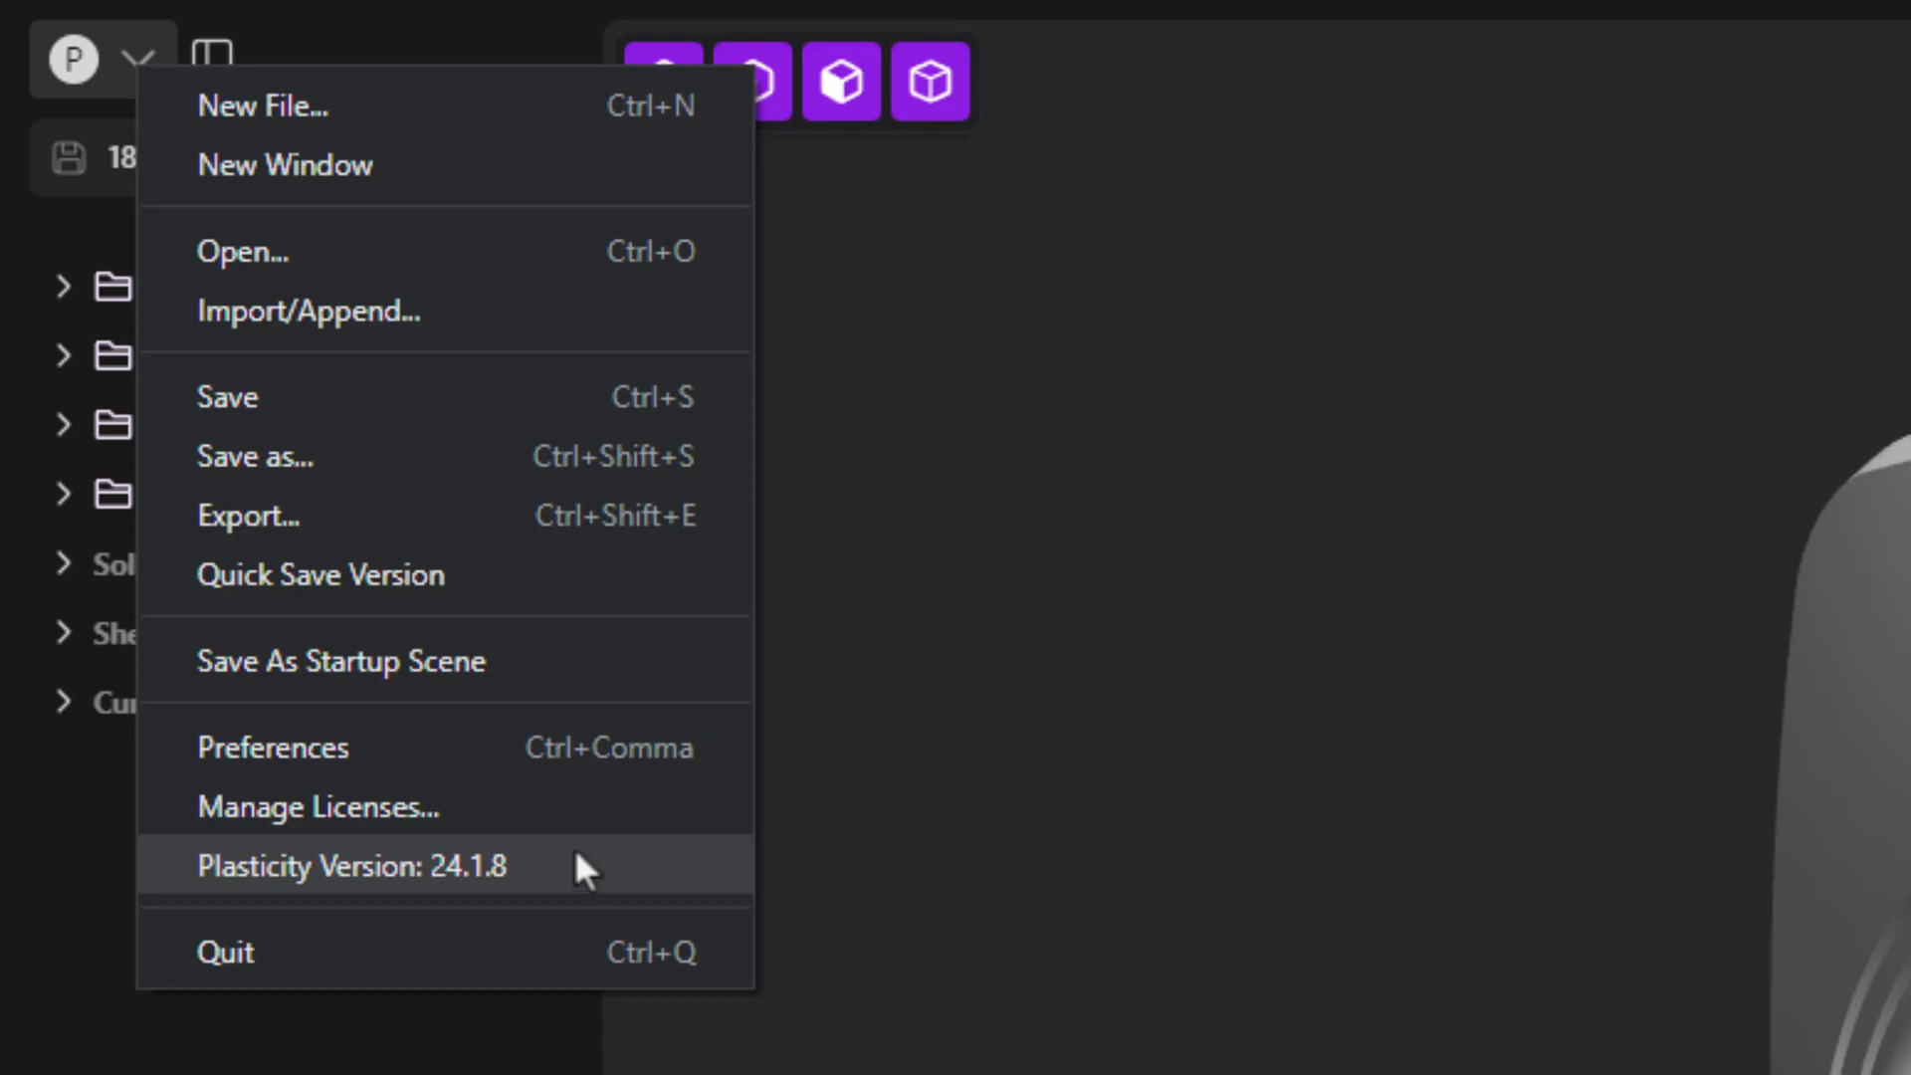
{"action": "left_click", "coordinate": [397, 760]}
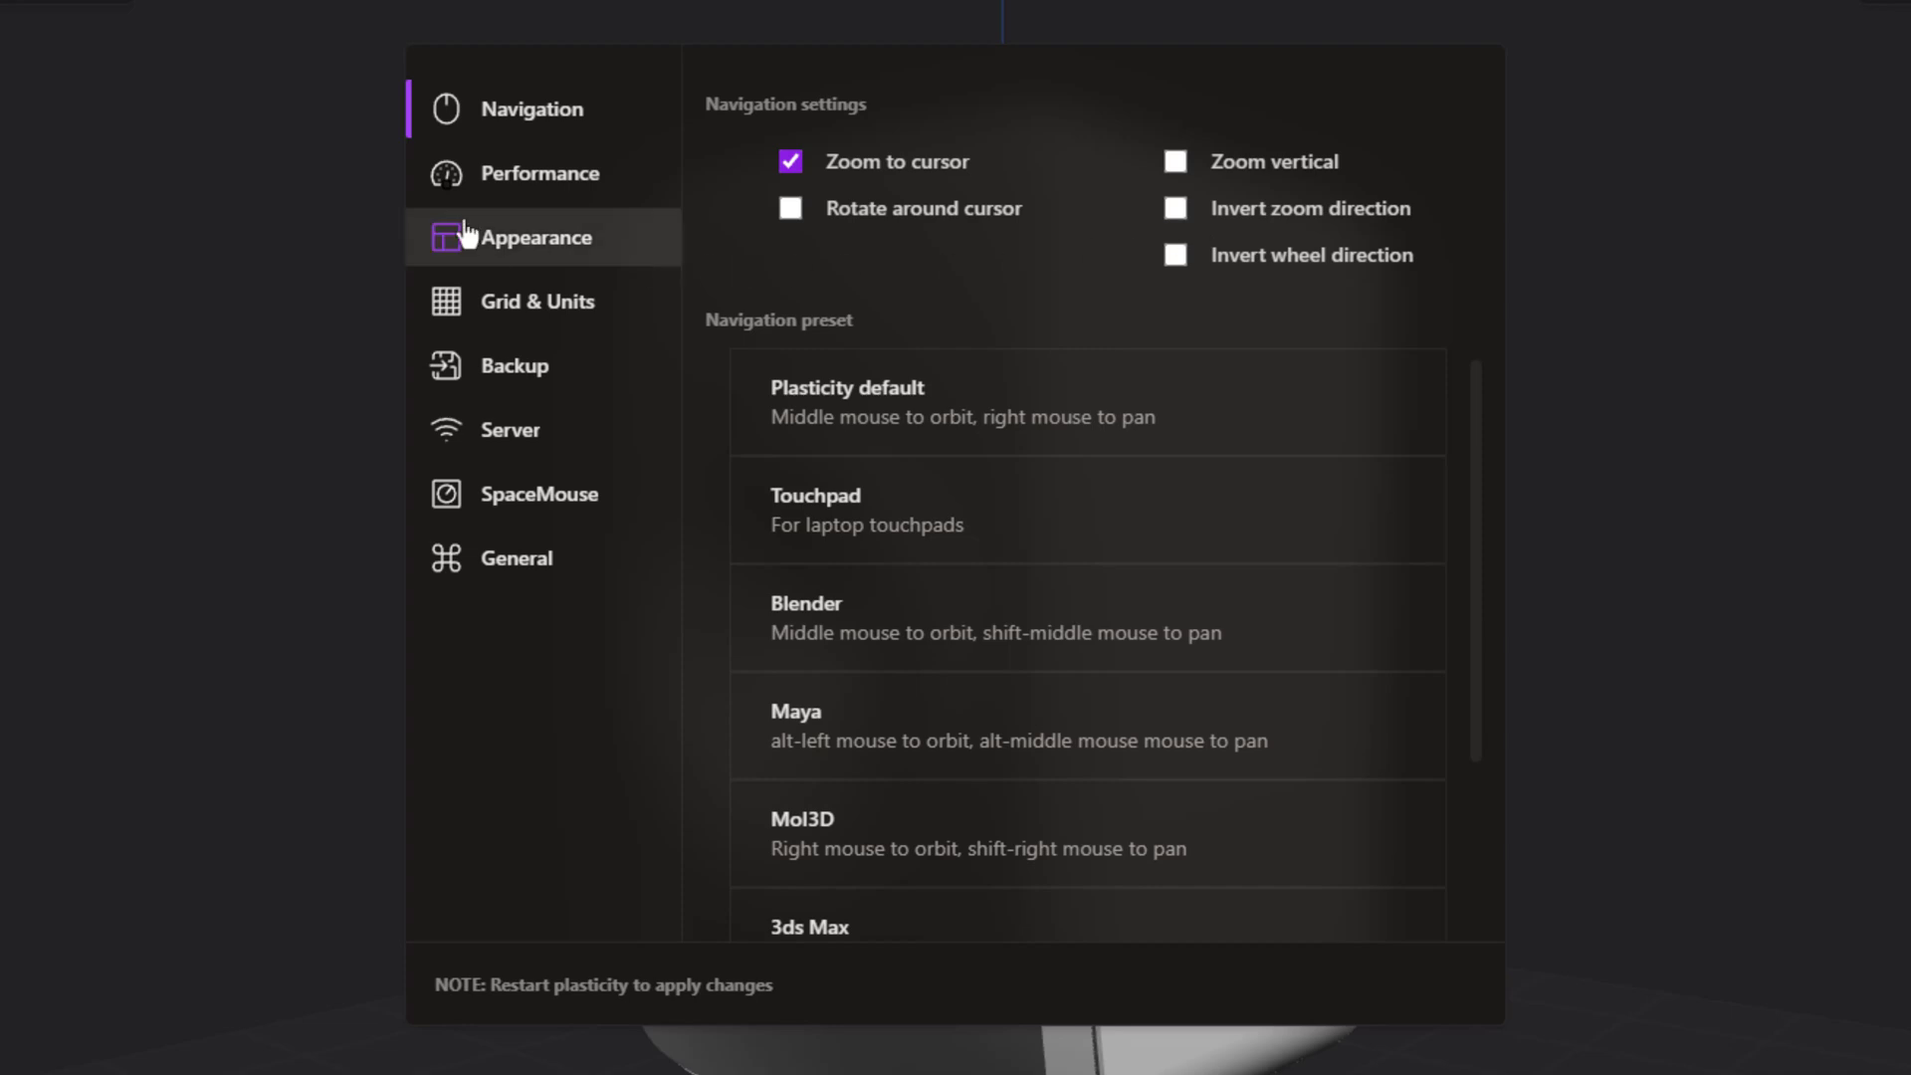
{"action": "left_click", "coordinate": [484, 186]}
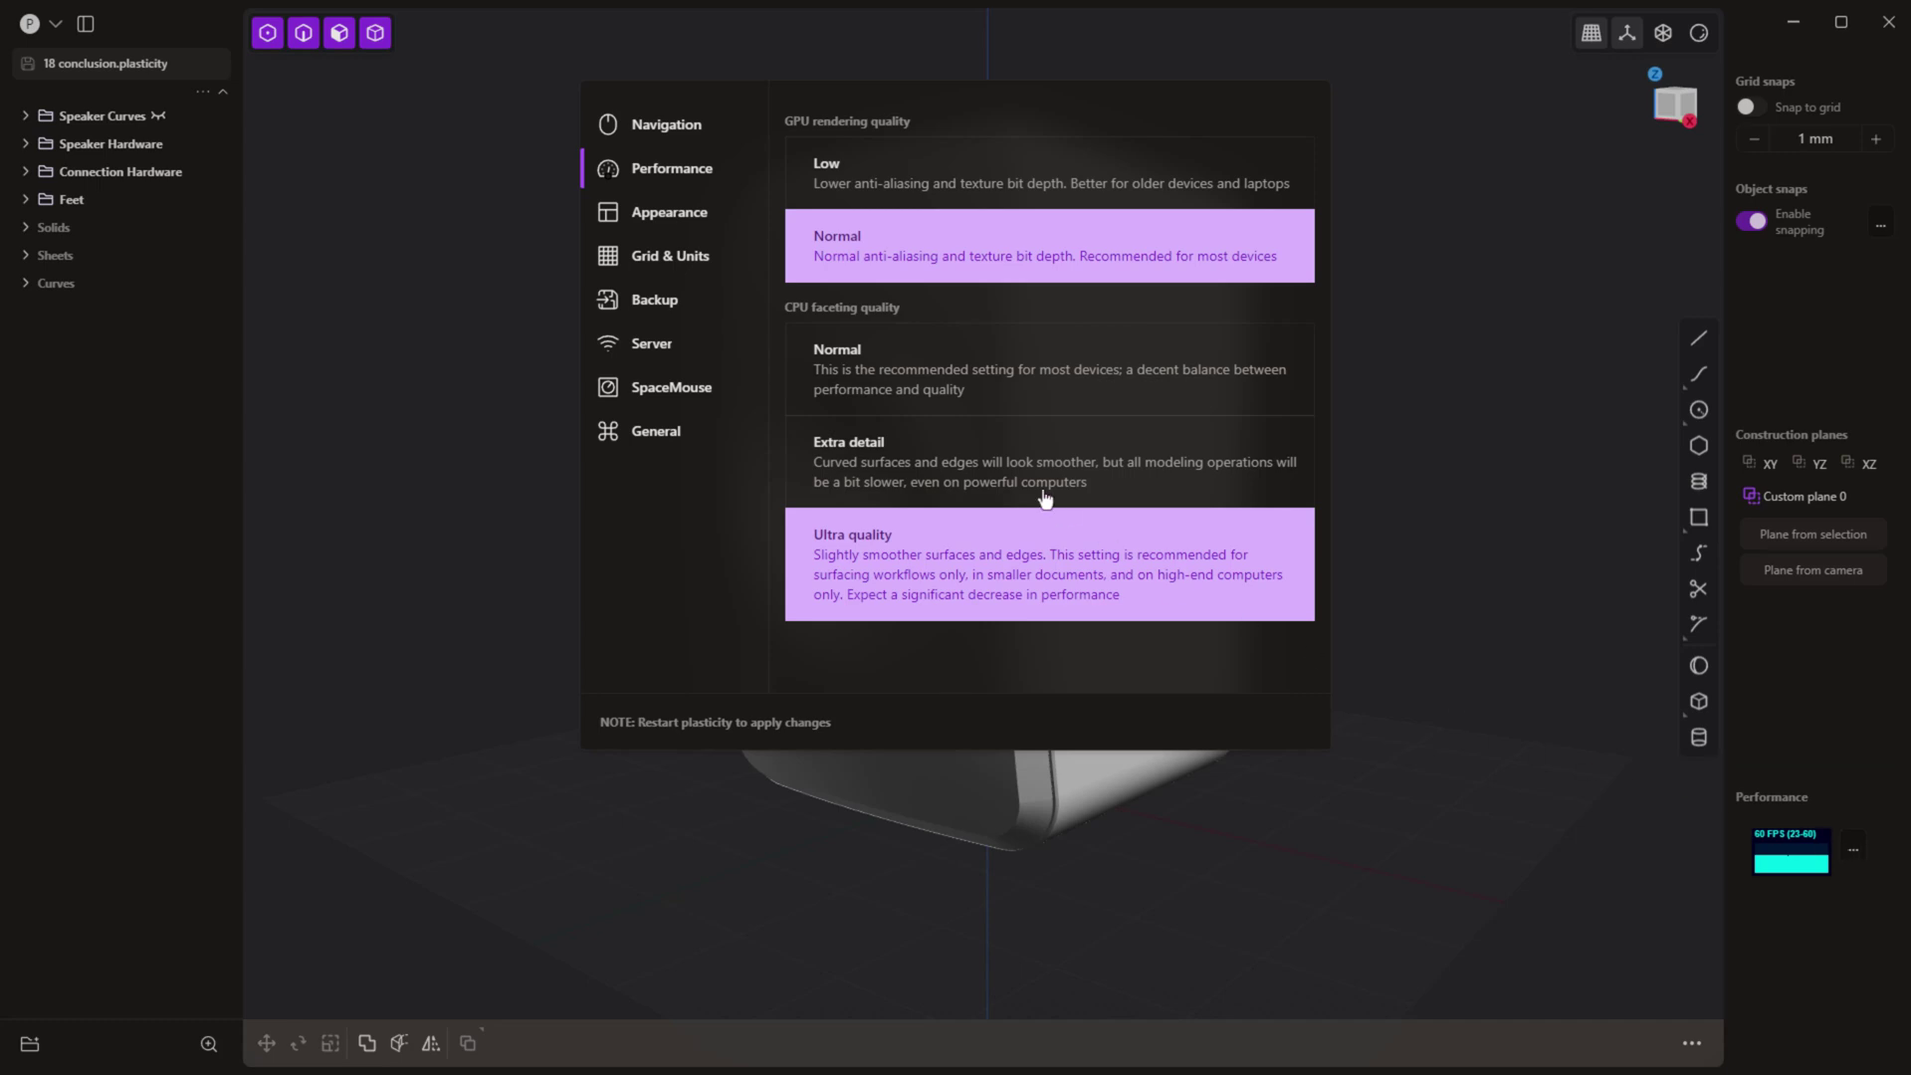
Step: Try the red accent color in the Appearance settings and set the accent color to purple
{"action": "left_click", "coordinate": [685, 214]}
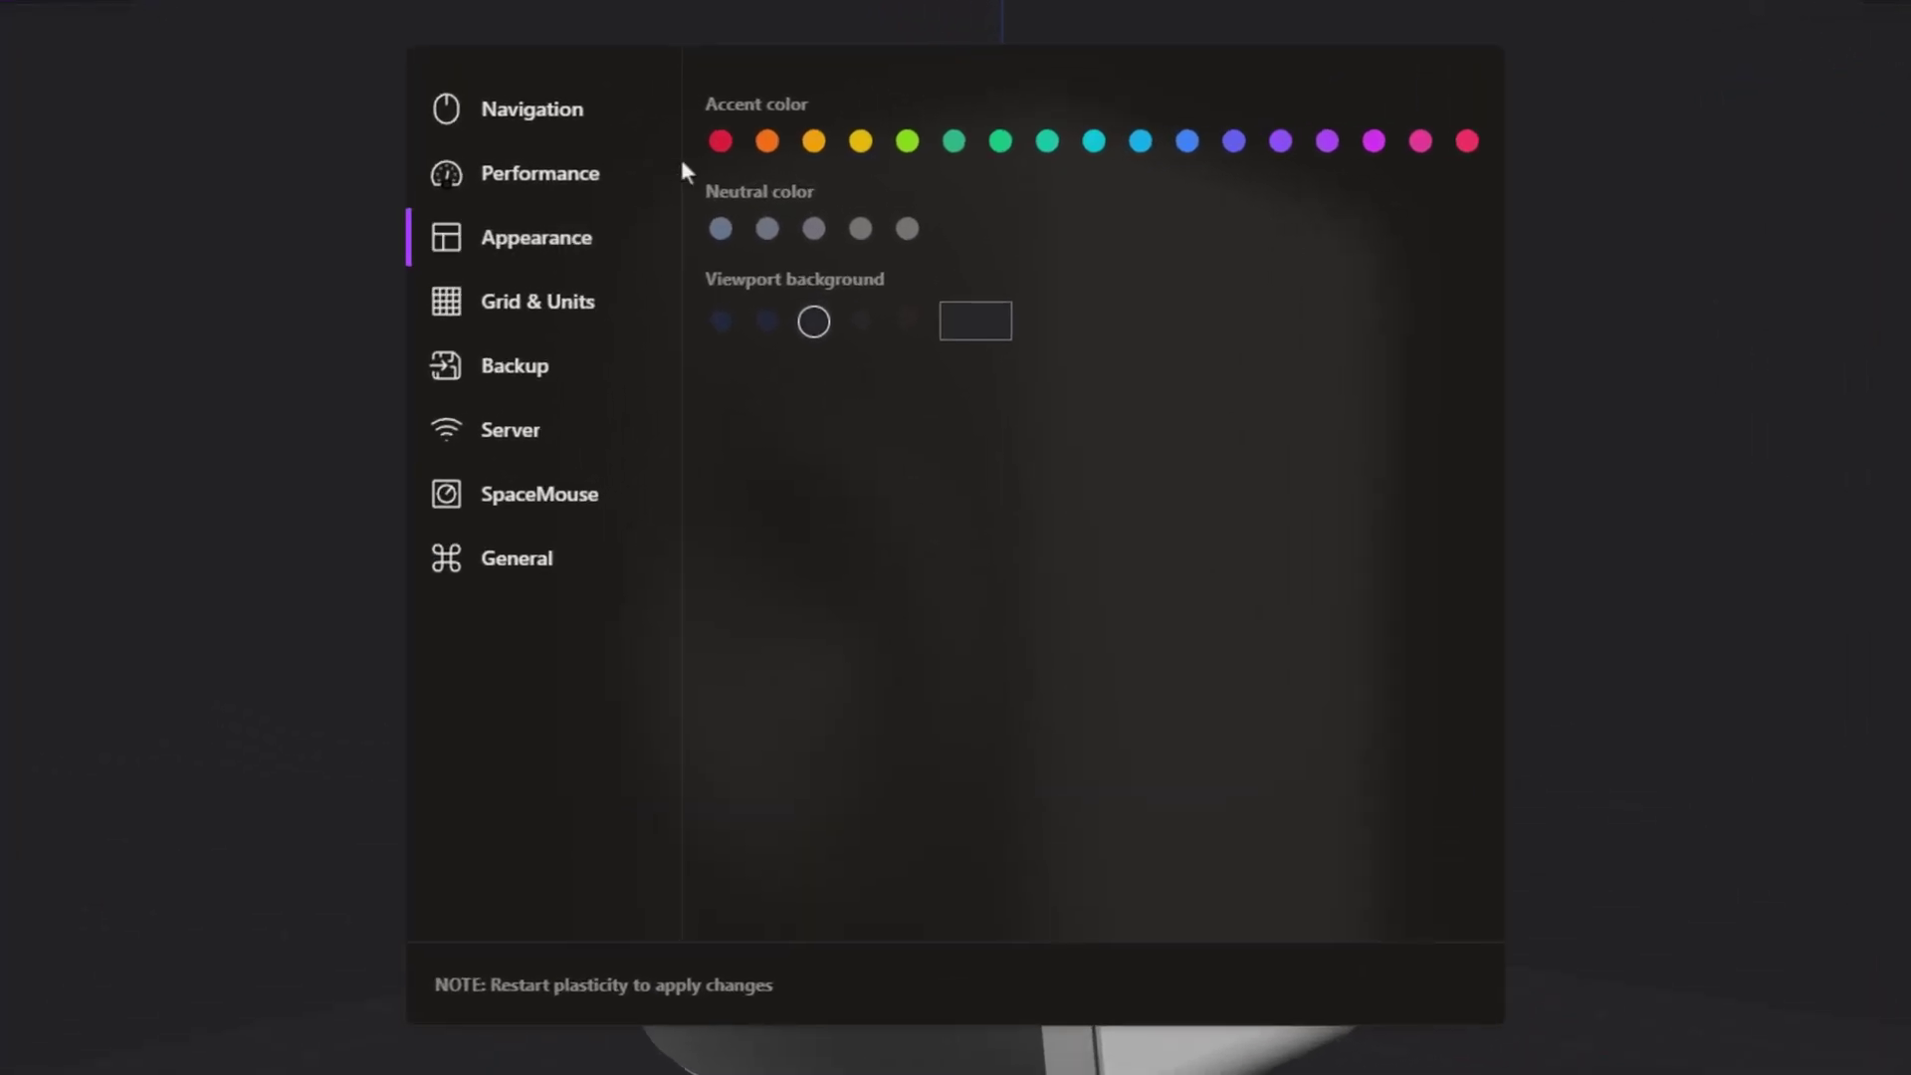
{"action": "left_click", "coordinate": [718, 147]}
{"action": "left_click", "coordinate": [718, 148]}
{"action": "left_click", "coordinate": [1330, 145]}
Step: Try a custom color and several presets for the viewport background, and reselect the middle dark grey preset
{"action": "left_click", "coordinate": [981, 329]}
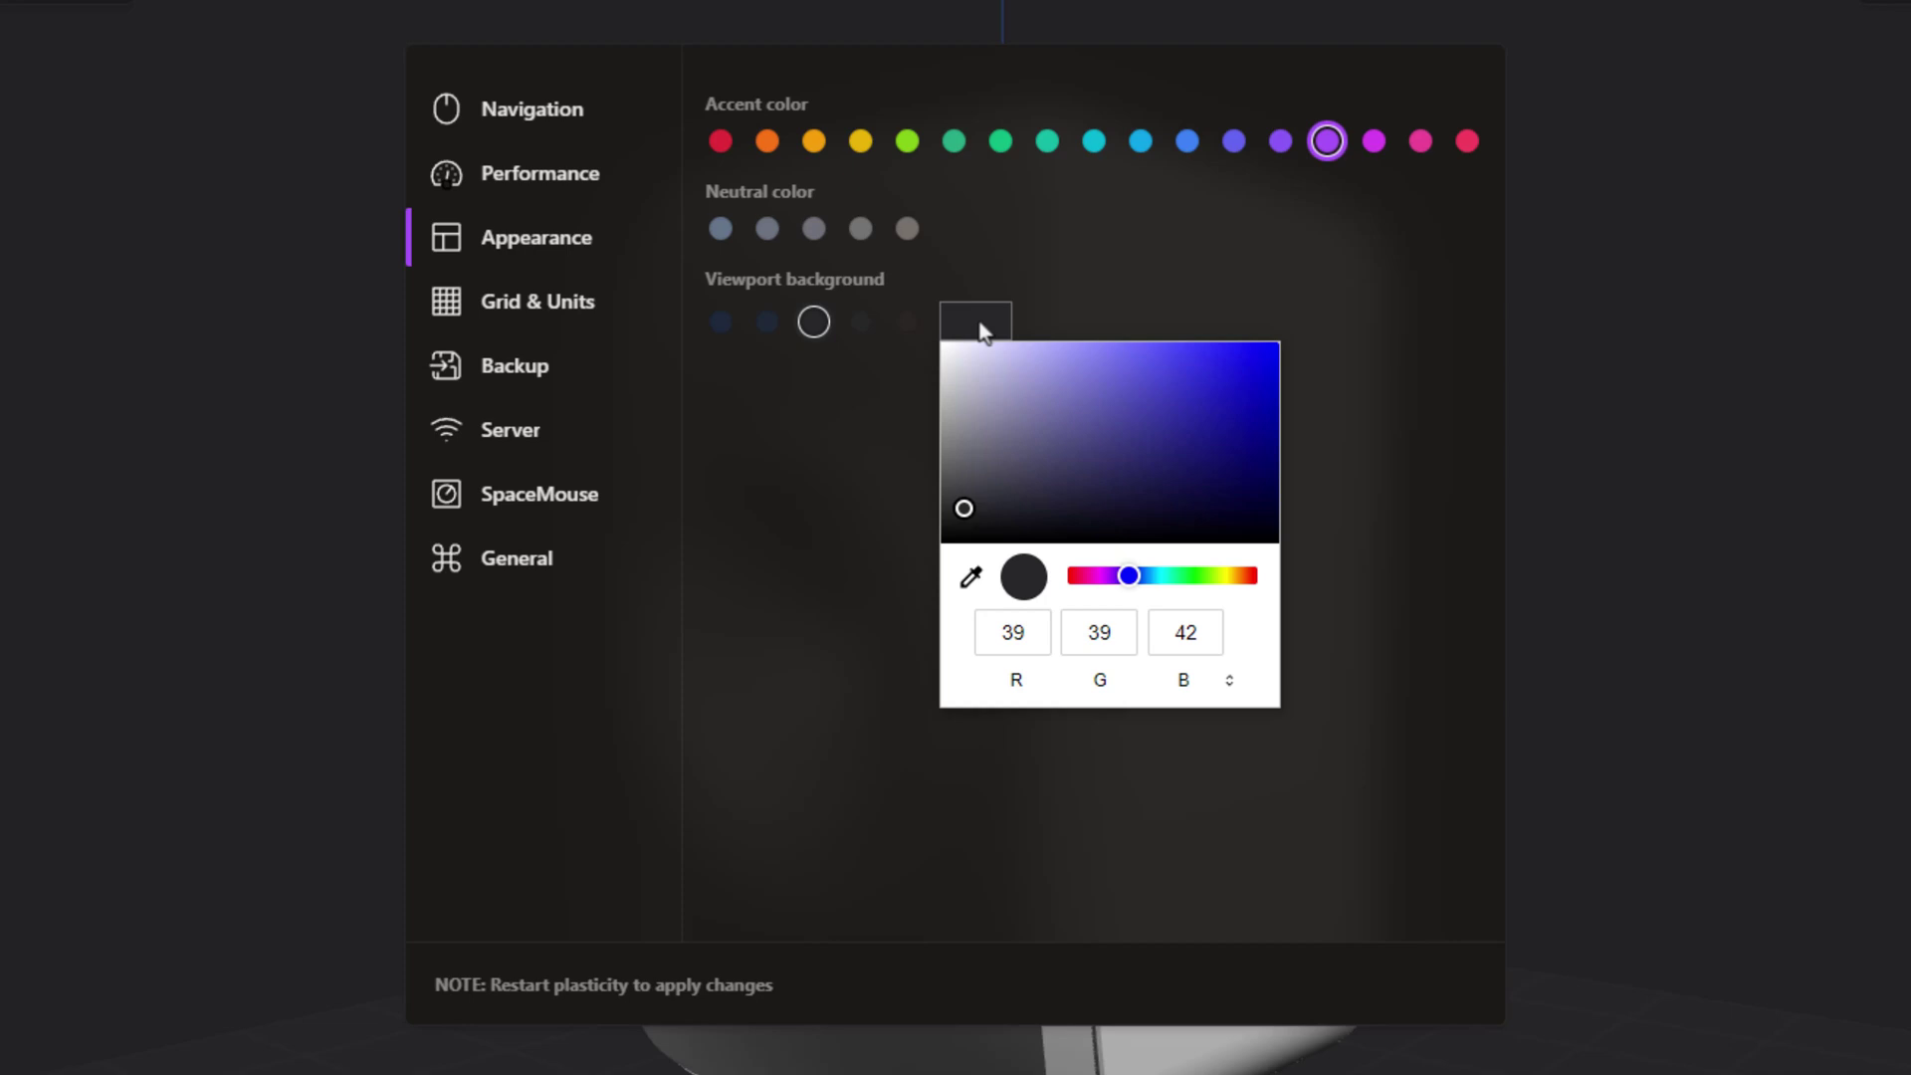
{"action": "left_click_drag", "start_coordinate": [963, 505], "coordinate": [995, 468]}
{"action": "left_click", "coordinate": [906, 322]}
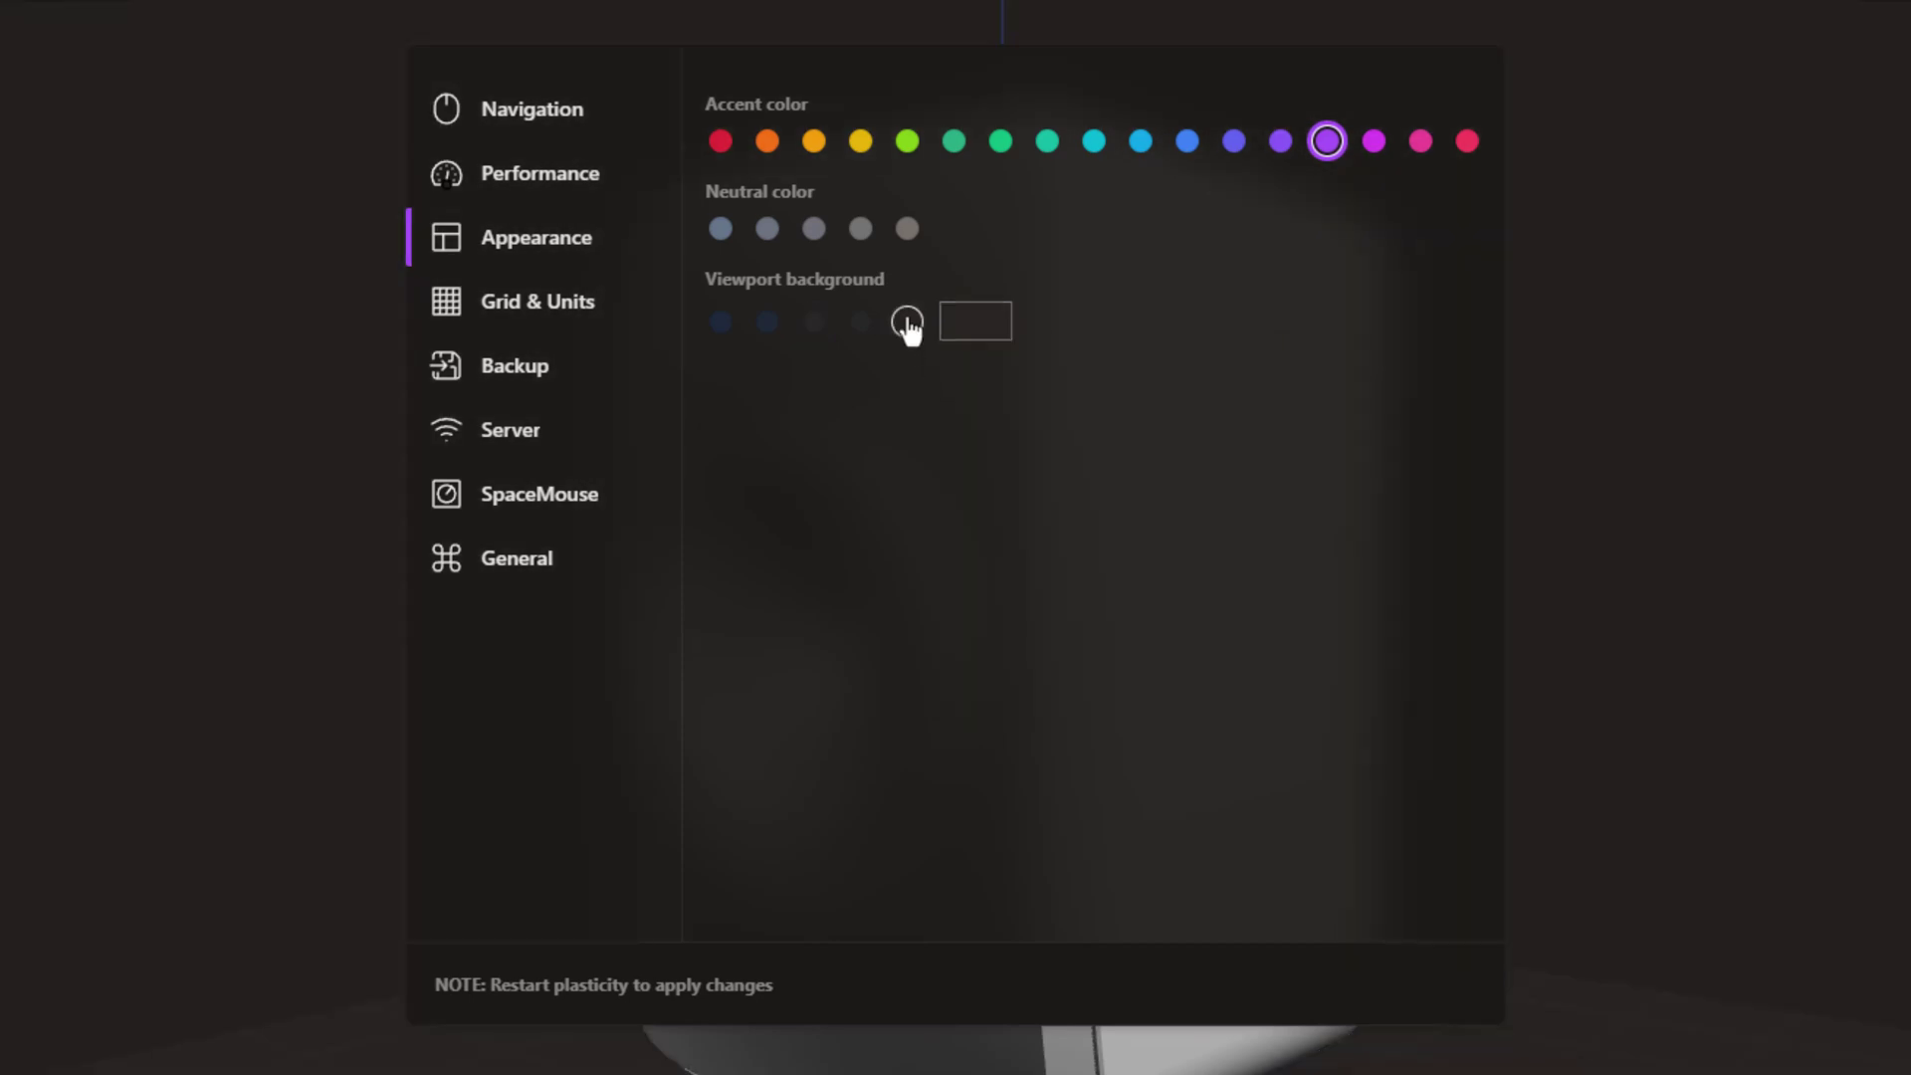
{"action": "left_click", "coordinate": [720, 321]}
{"action": "left_click", "coordinate": [767, 322]}
{"action": "left_click", "coordinate": [815, 321]}
{"action": "left_click", "coordinate": [985, 323]}
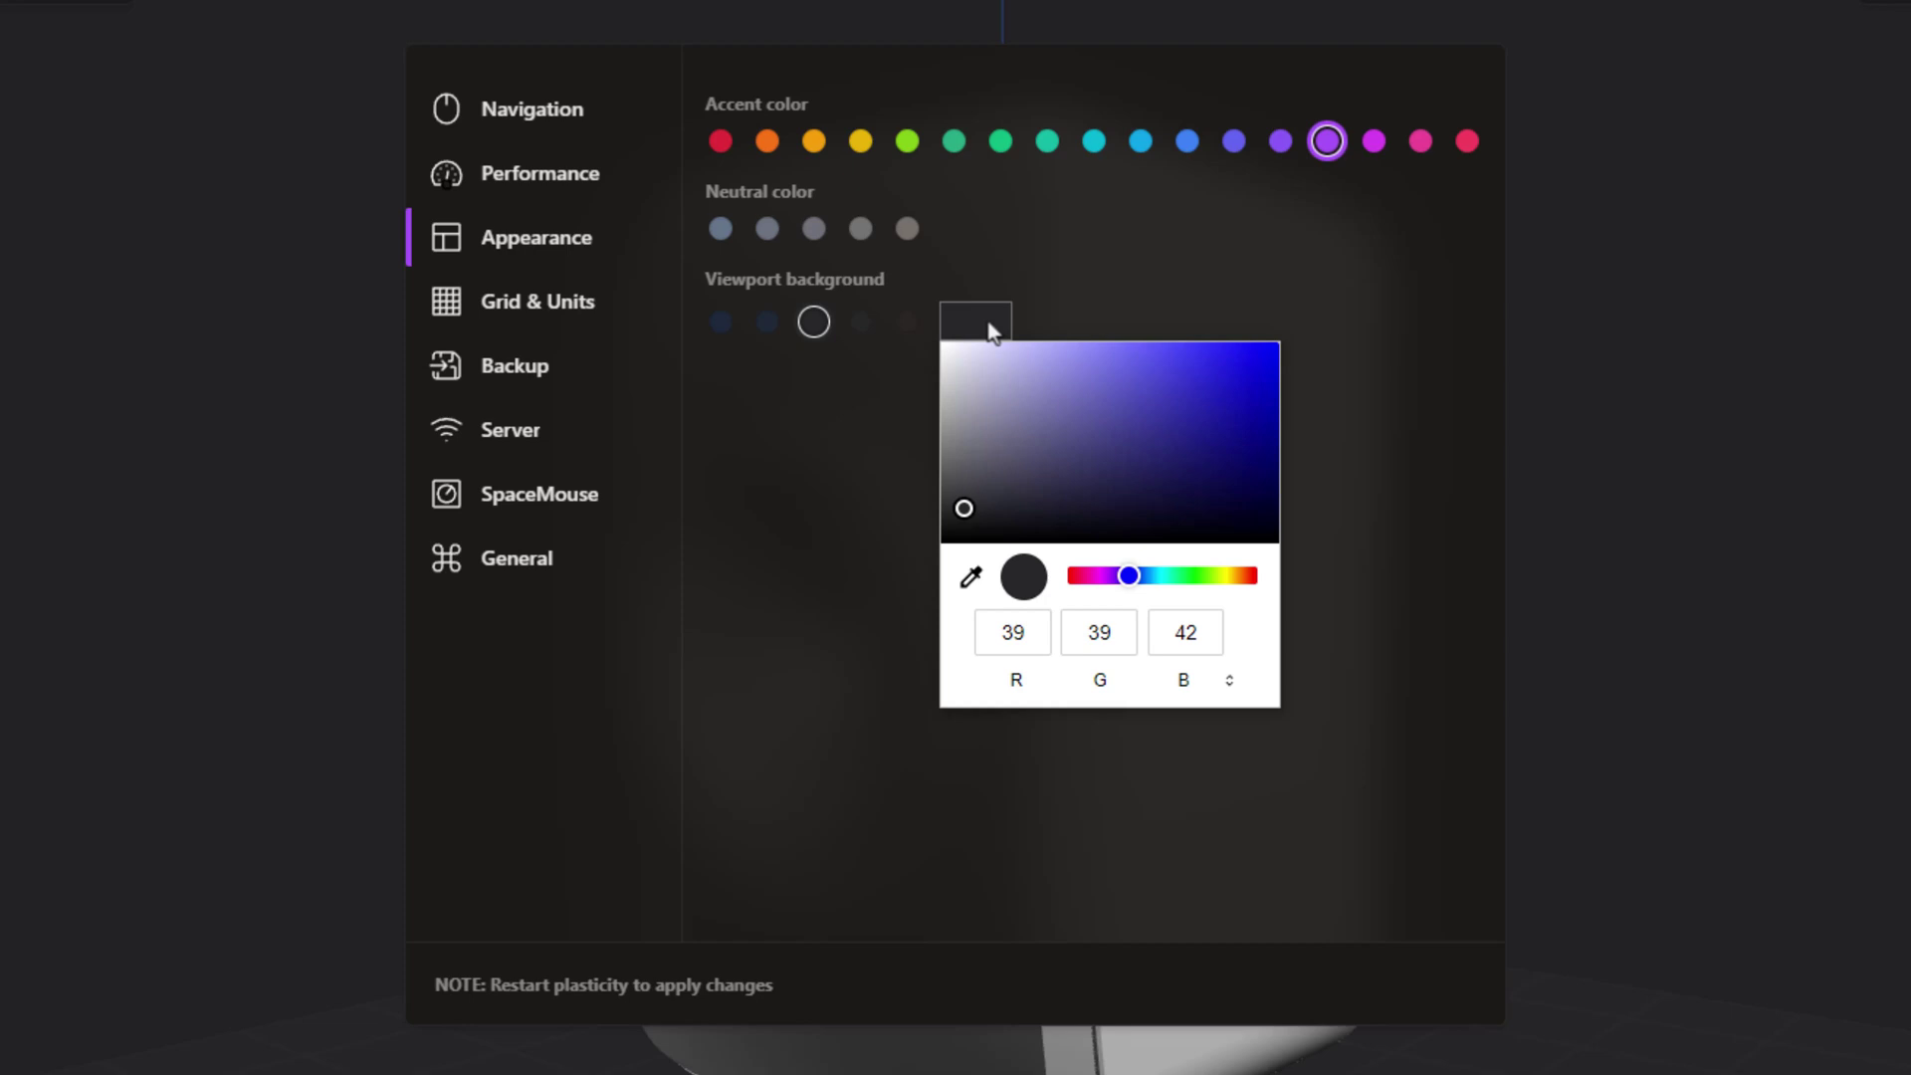
{"action": "left_click", "coordinate": [737, 438]}
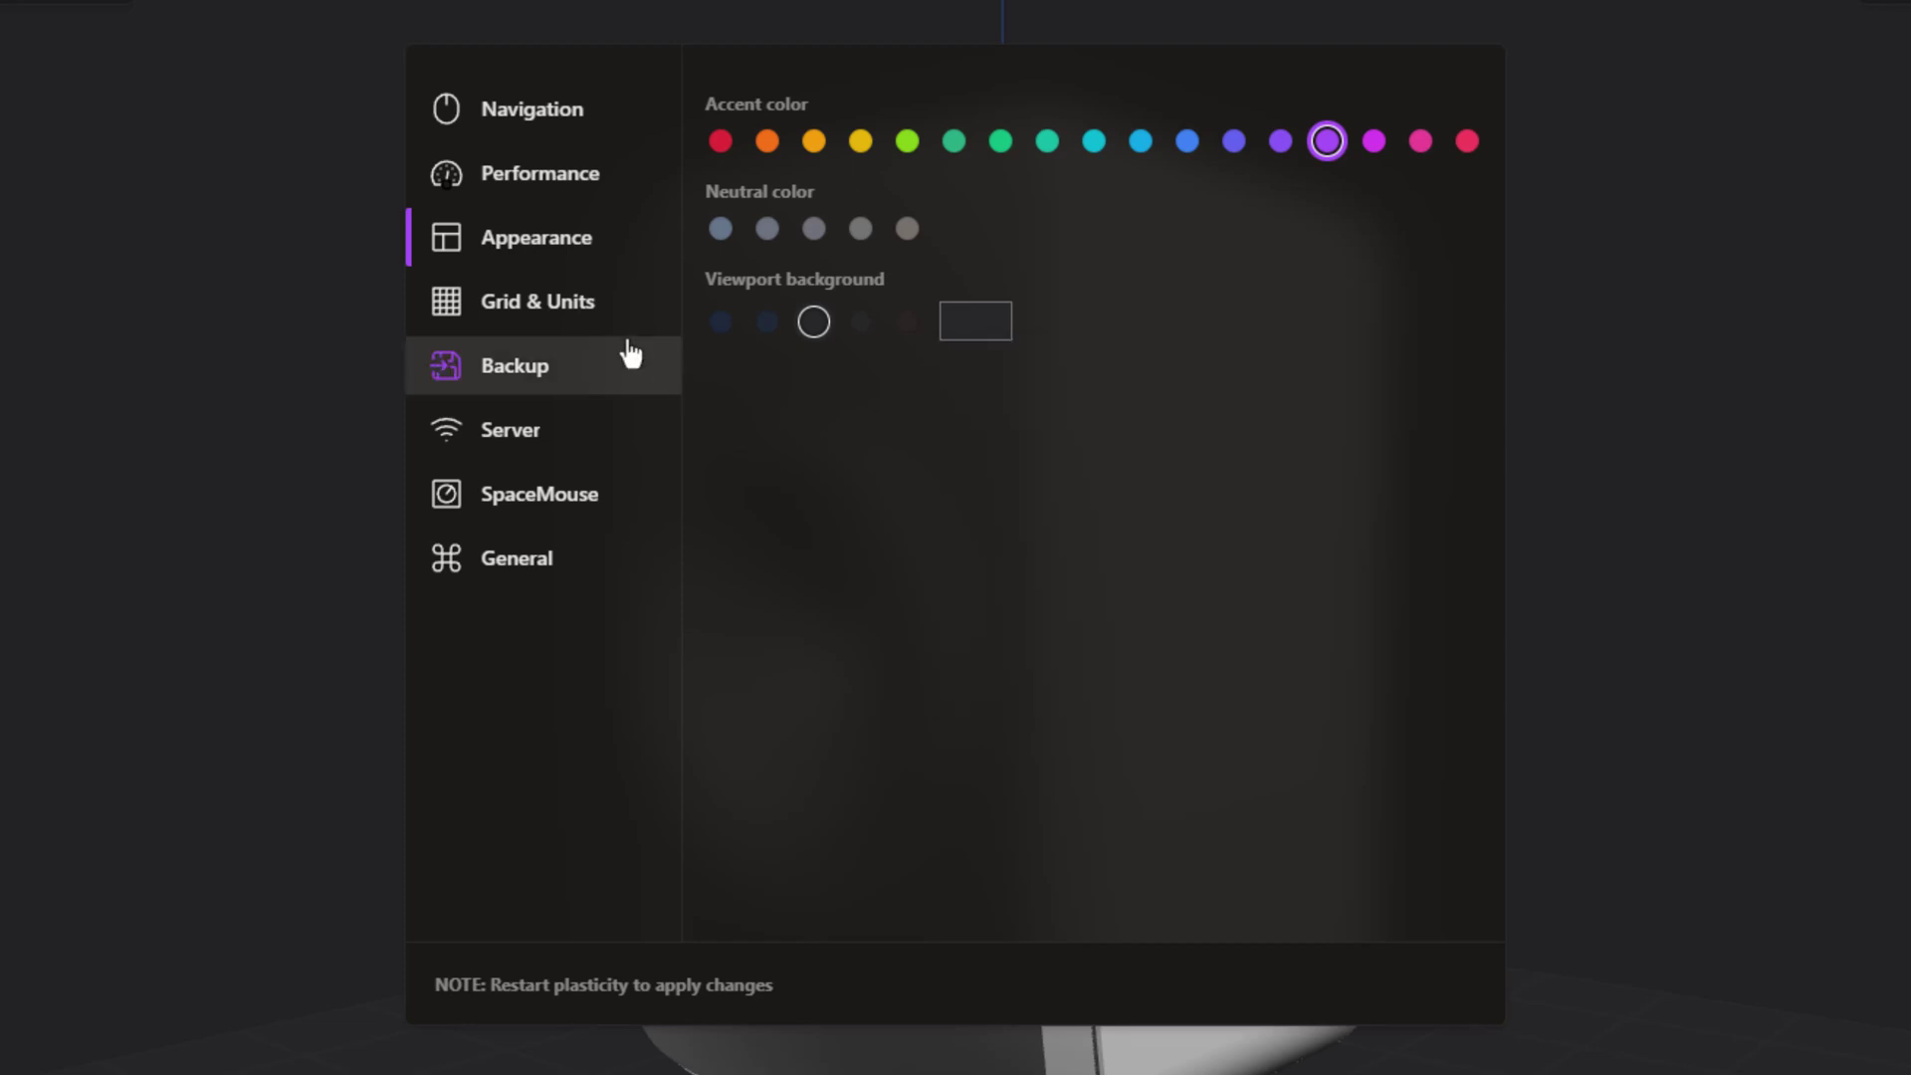
Step: Review the Grid & Units, Backup, Server, SpaceMouse and General preferences
{"action": "left_click", "coordinate": [527, 312]}
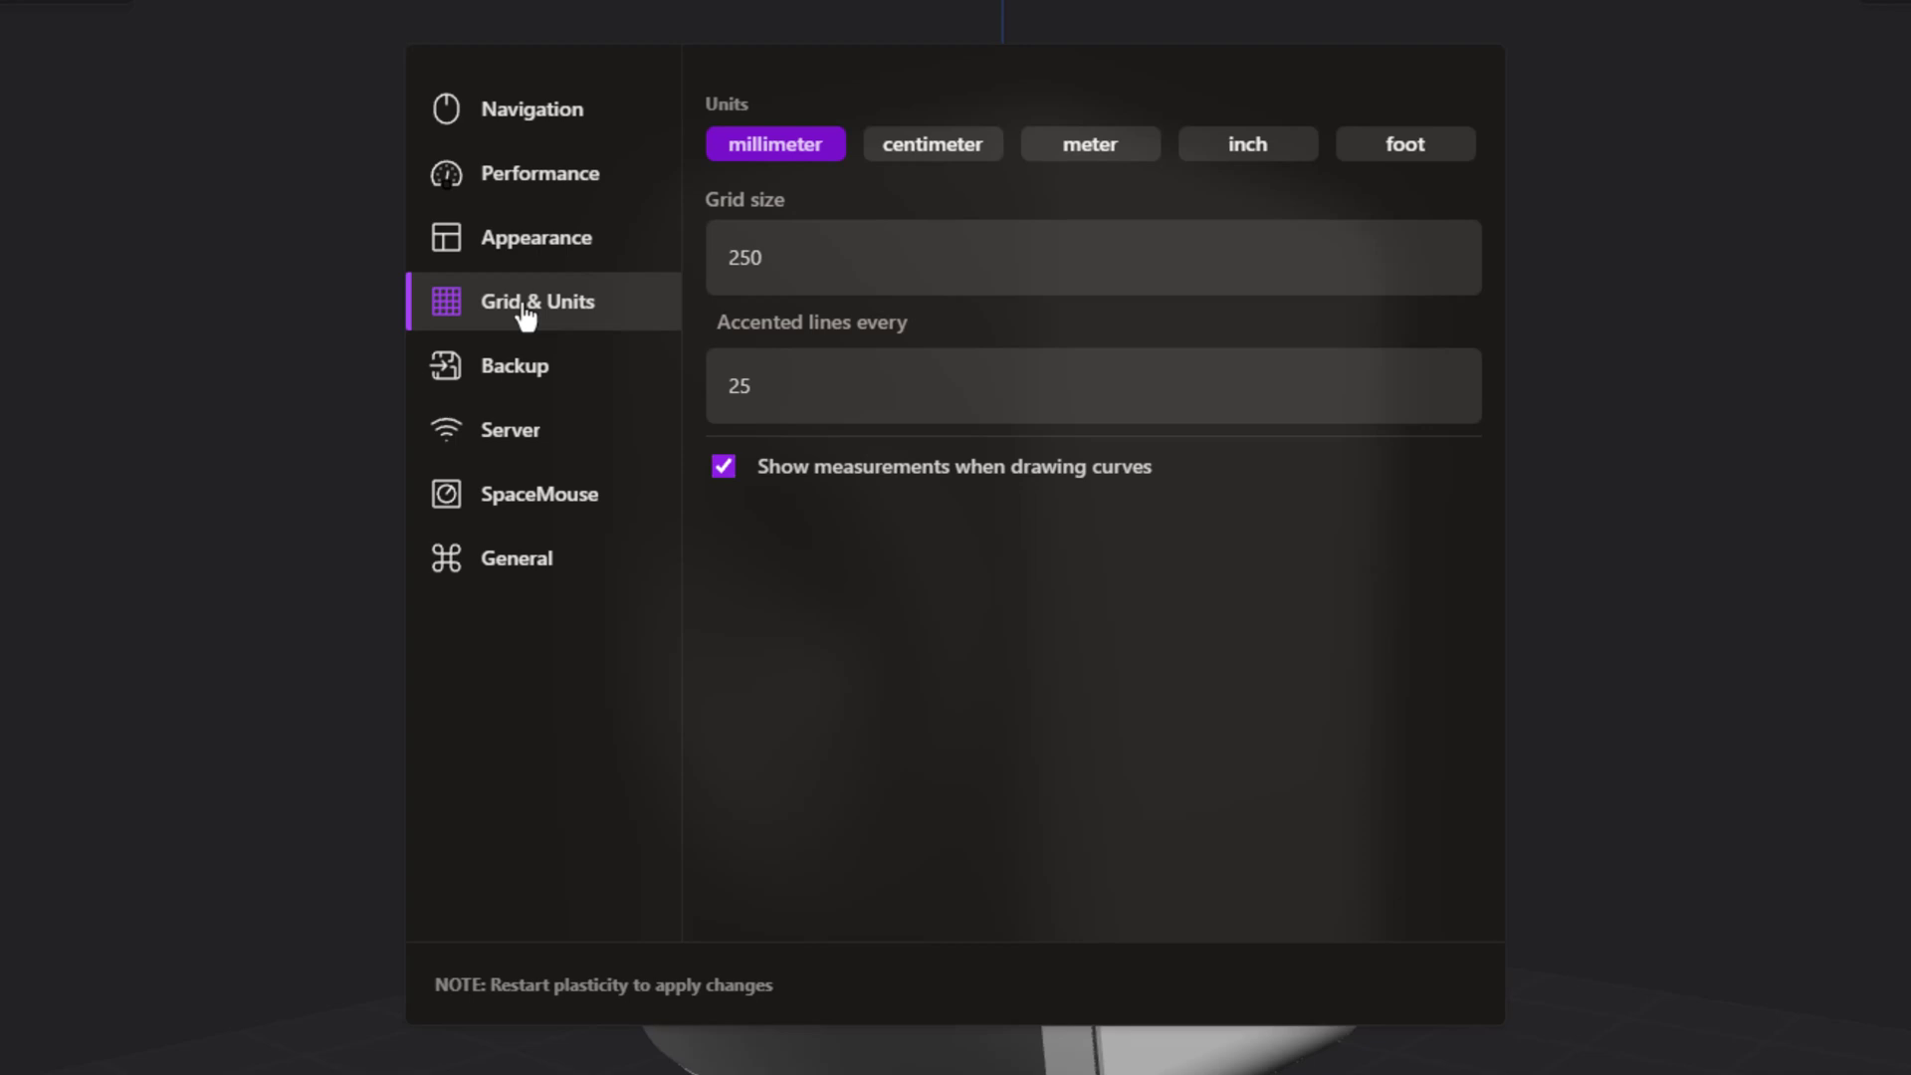
{"action": "left_click", "coordinate": [536, 394]}
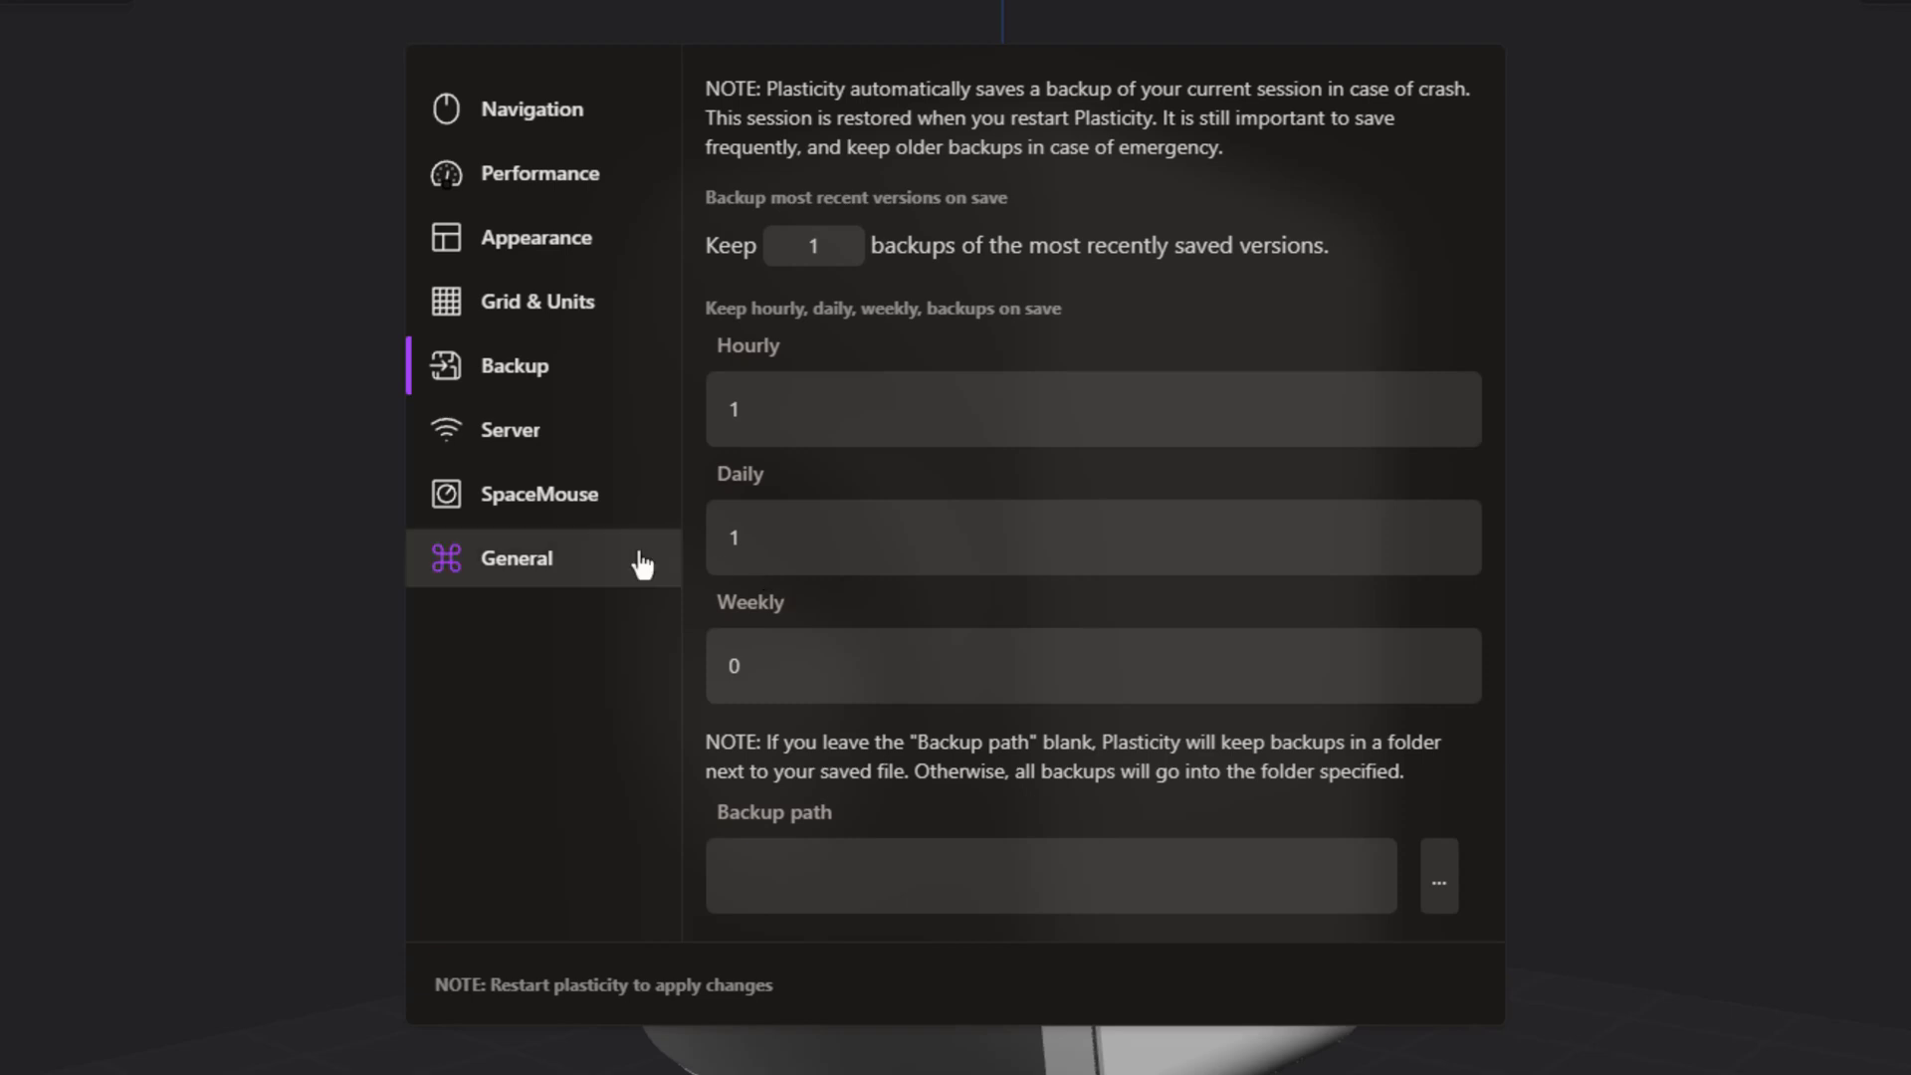
{"action": "left_click", "coordinate": [544, 435]}
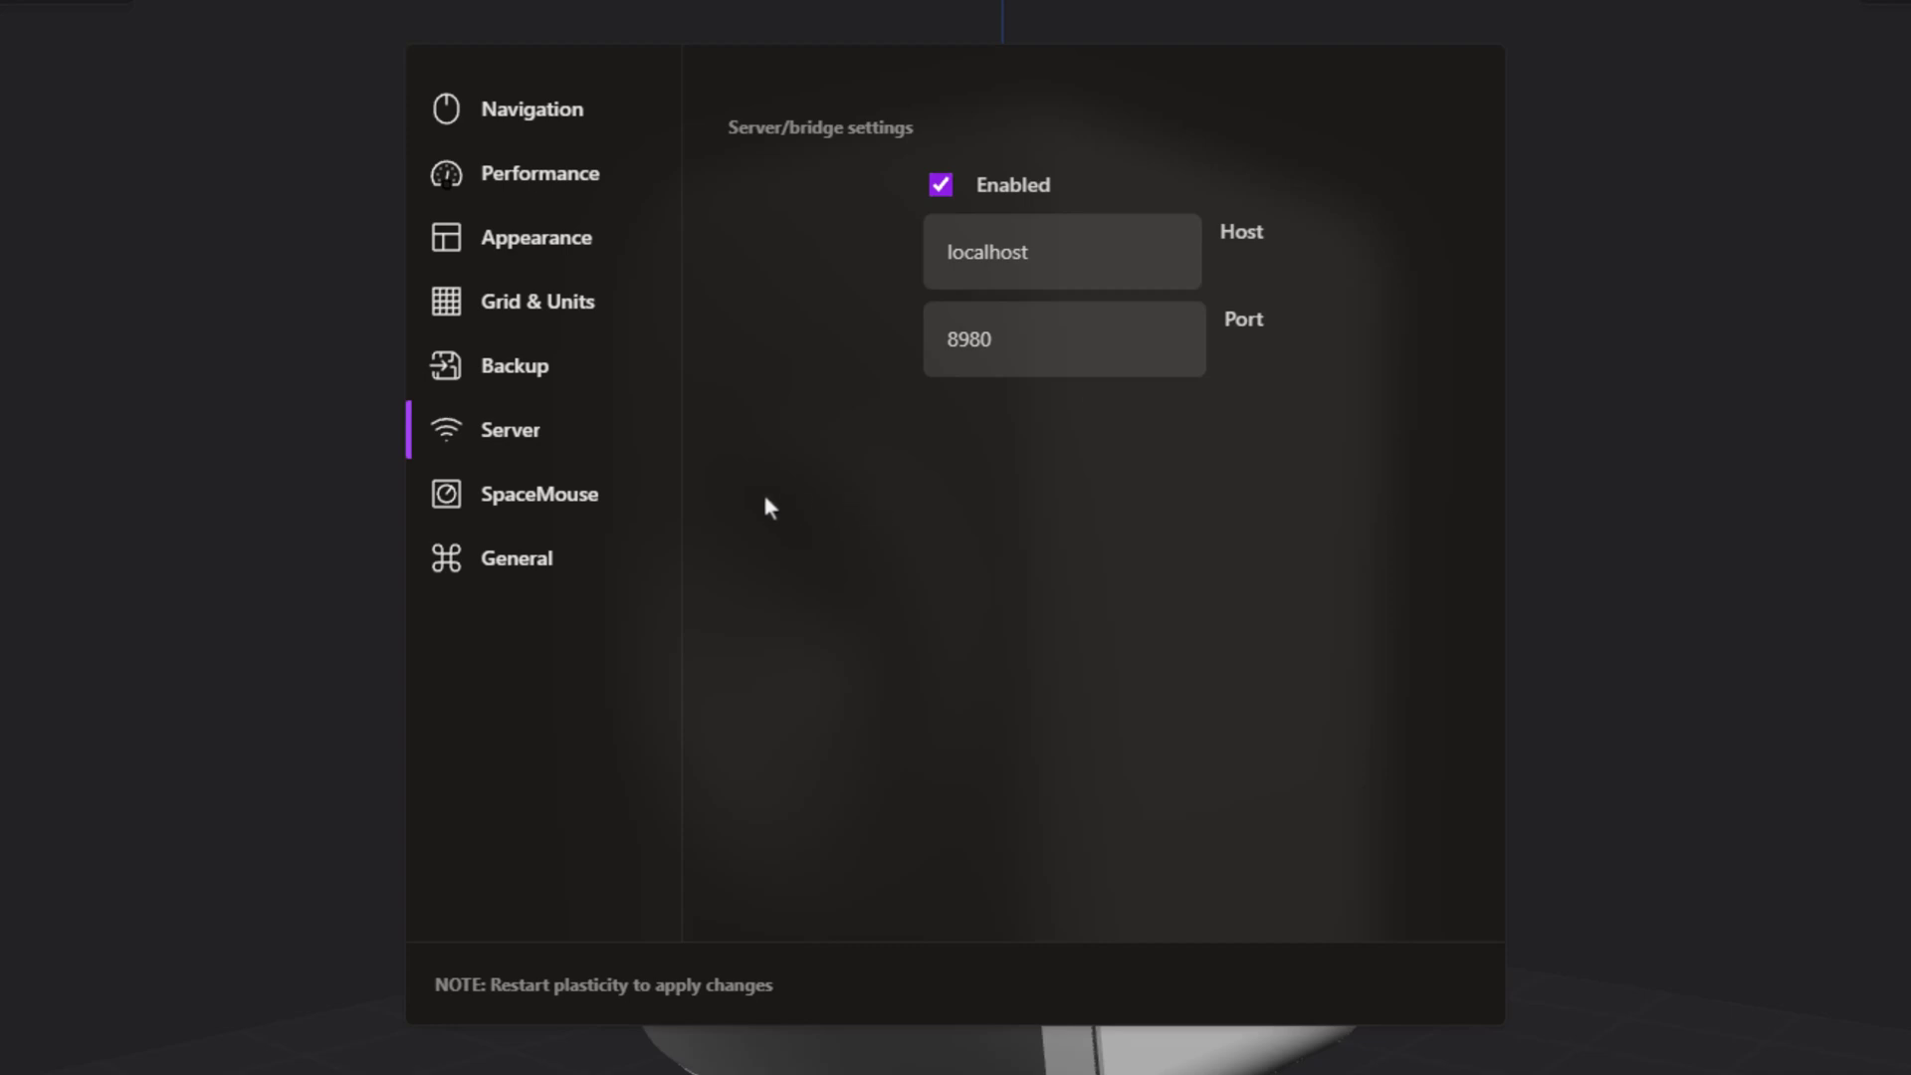
{"action": "left_click", "coordinate": [590, 511]}
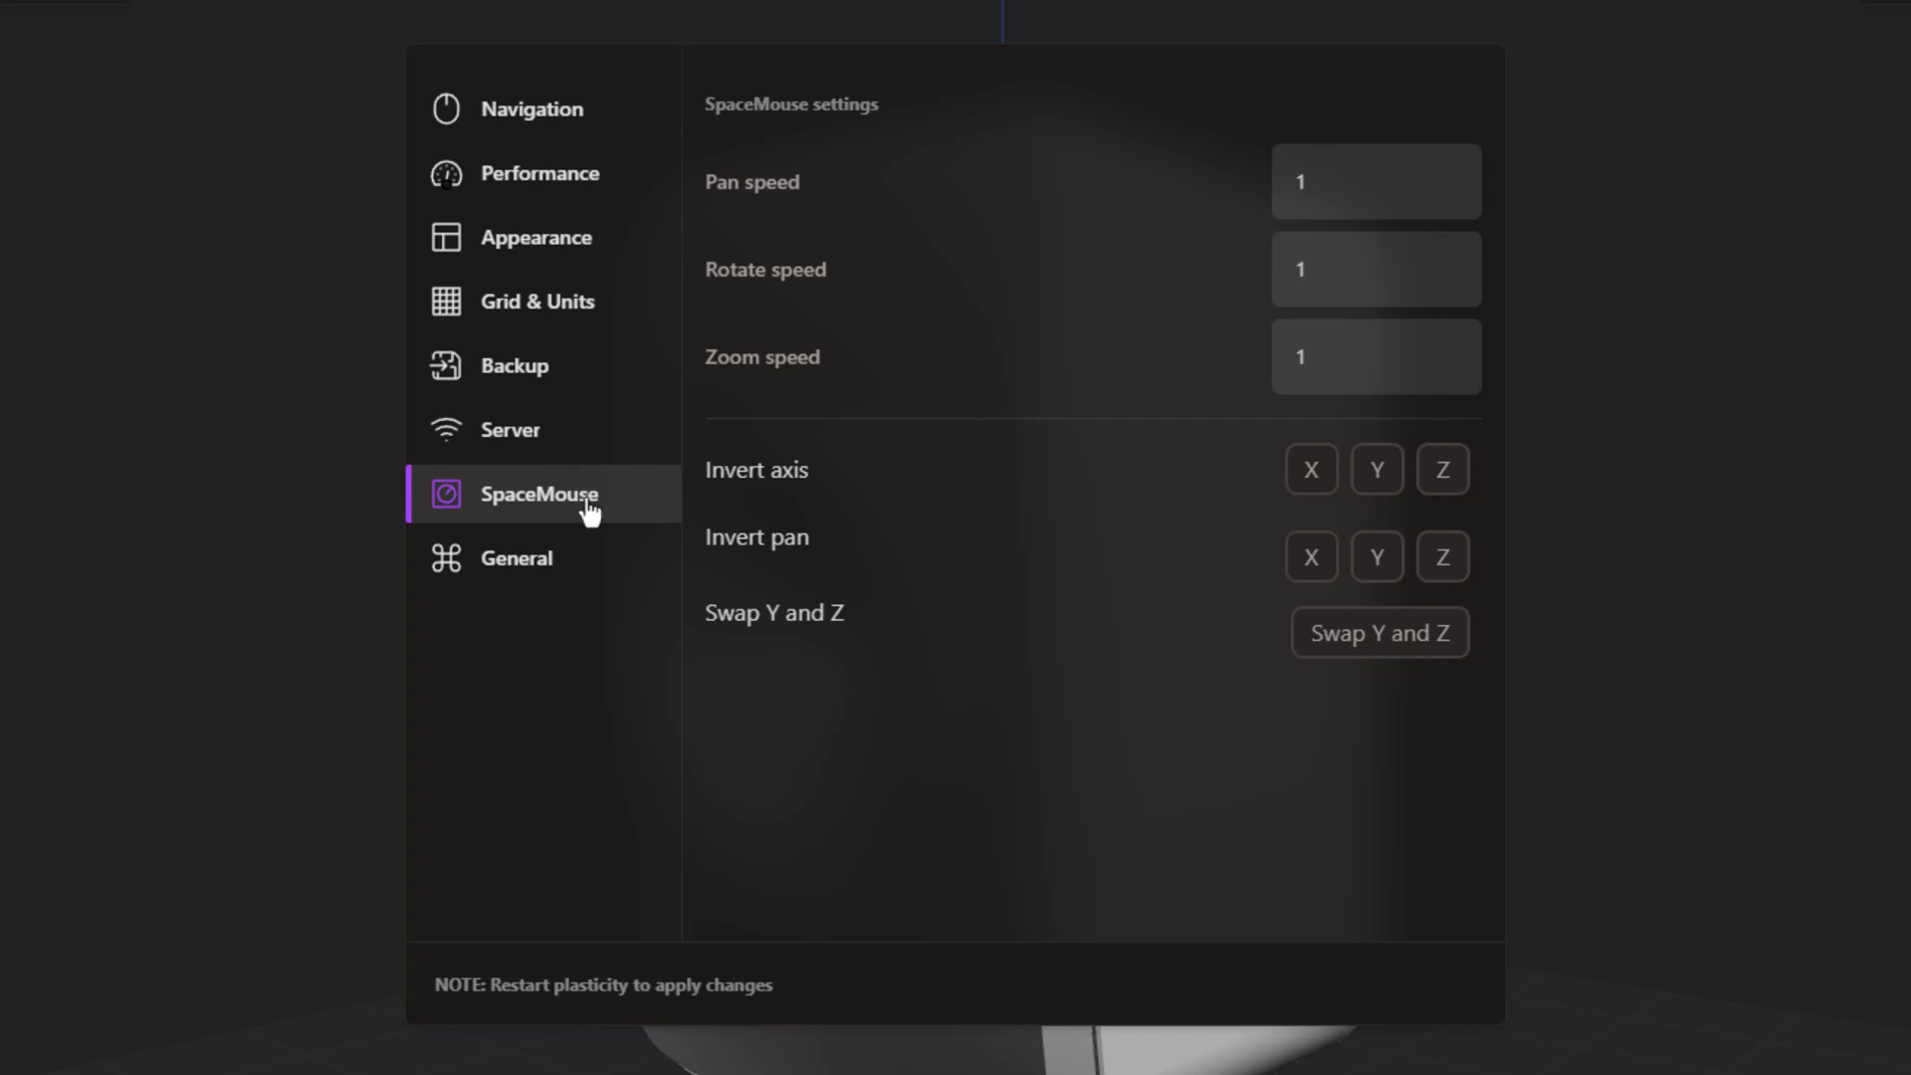
{"action": "left_click", "coordinate": [528, 574]}
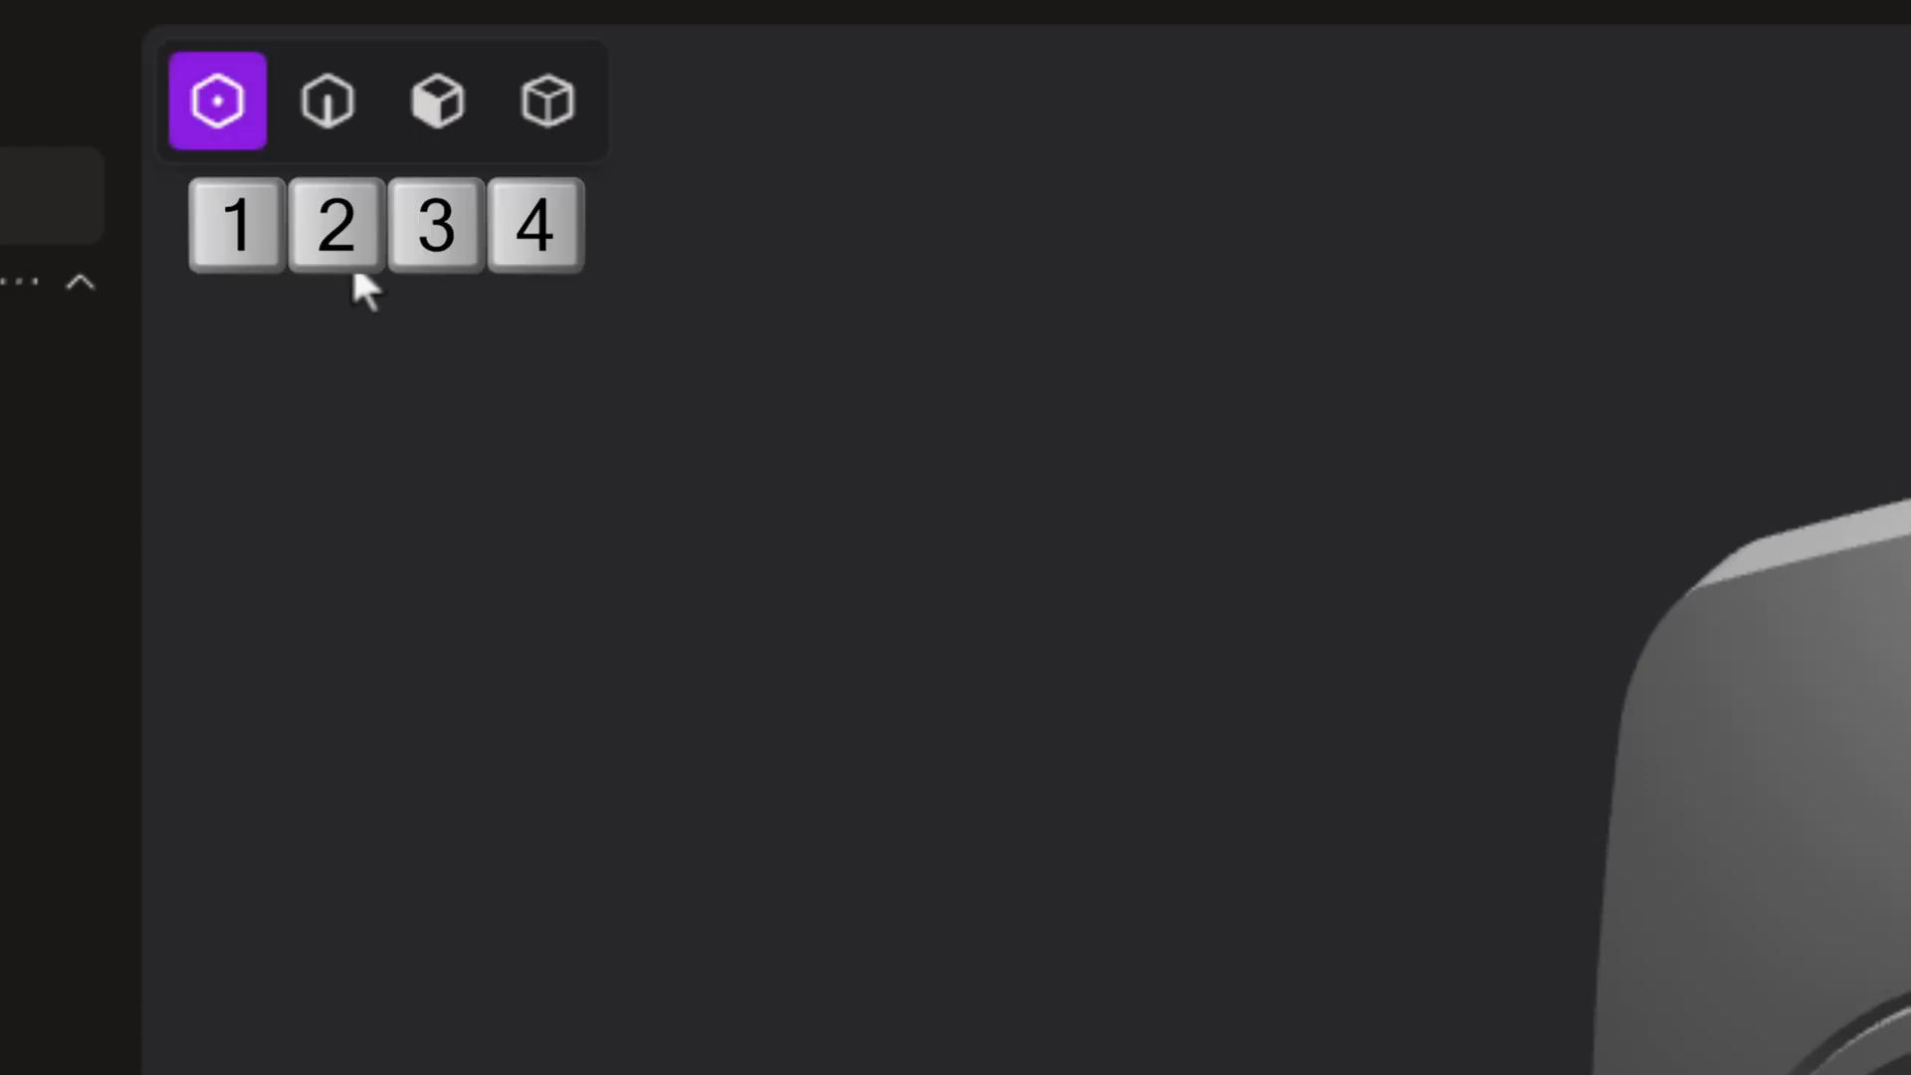
Step: Cycle the selection filter through the point, edge, face and solid modes one at a time
{"action": "key", "text": "2"}
{"action": "key", "text": "3"}
{"action": "key", "text": "4"}
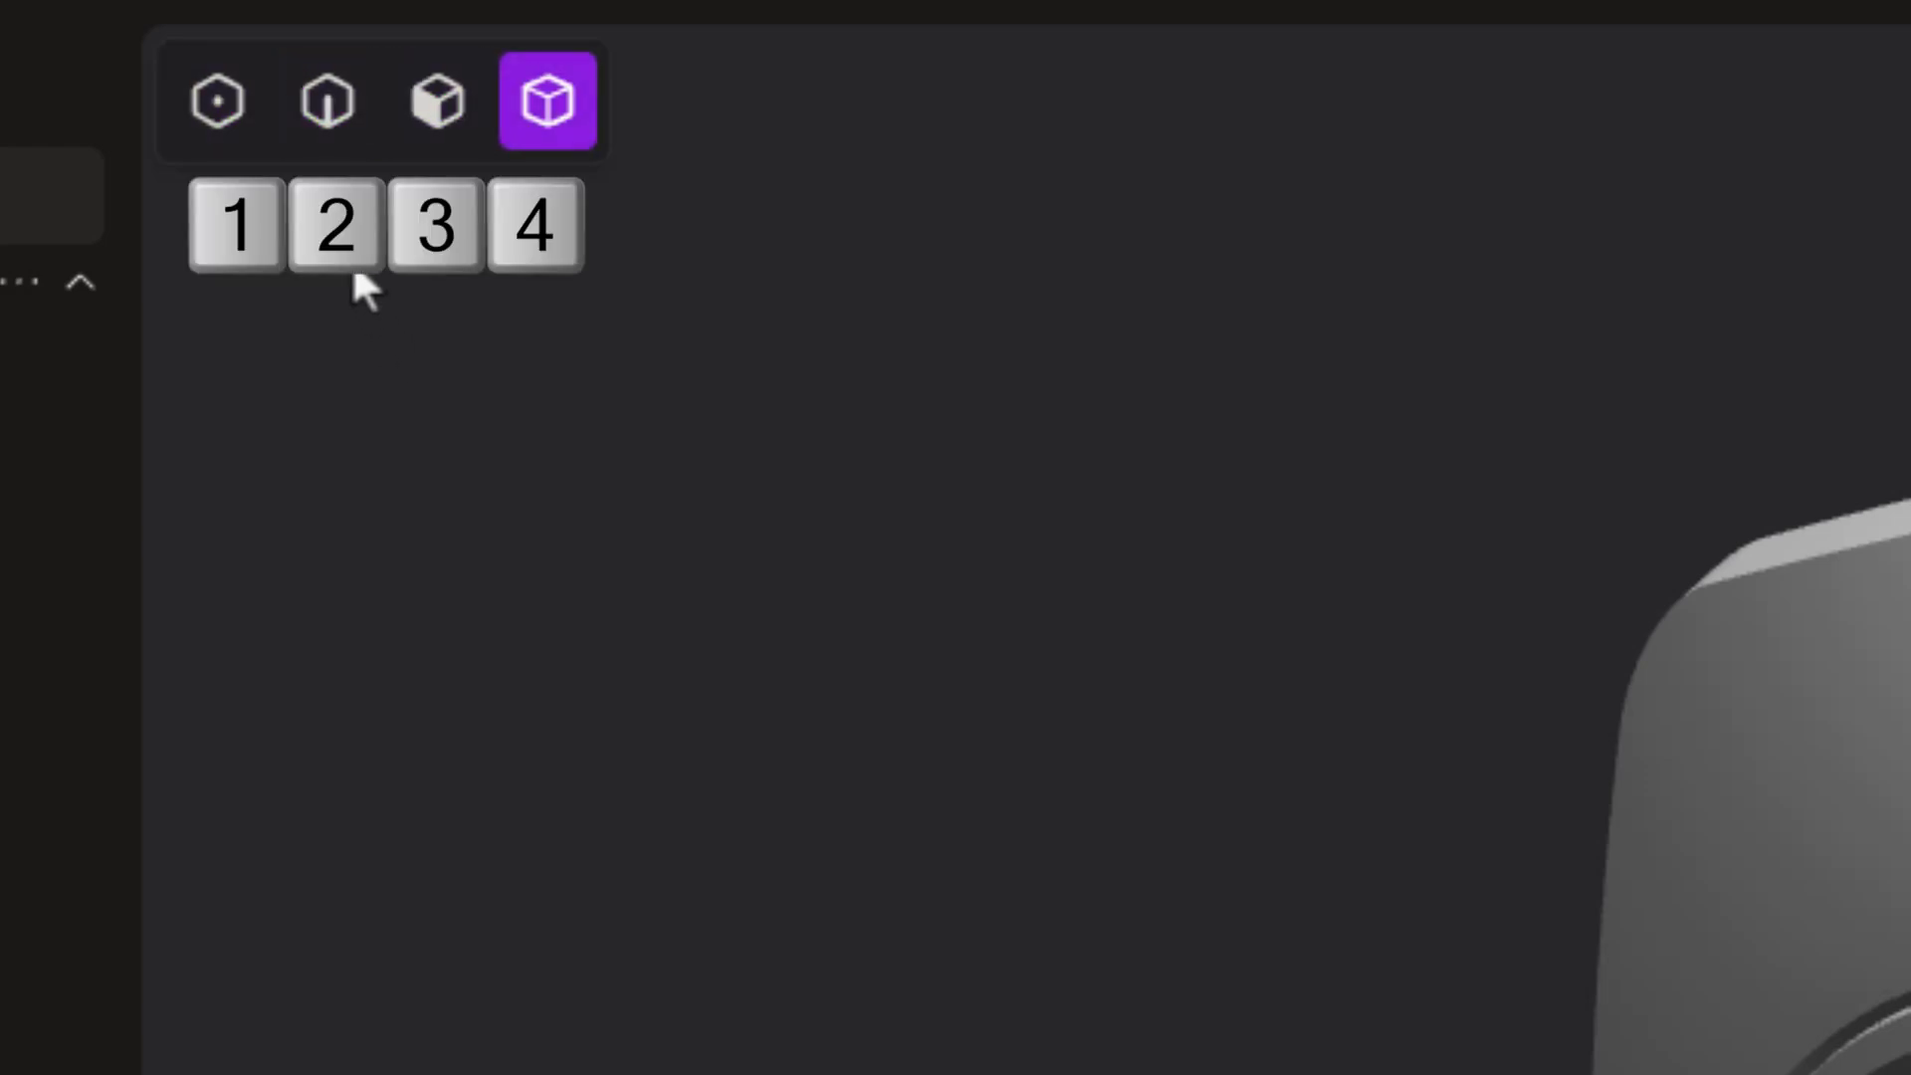
{"action": "key", "text": "1"}
{"action": "key", "text": "2"}
{"action": "key", "text": "3"}
{"action": "key", "text": "4"}
Step: Combine several selection modes and enable the point, edge, face and solid modes together
{"action": "key", "text": "shift+2"}
{"action": "key", "text": "shift+1"}
{"action": "key", "text": "shift+3"}
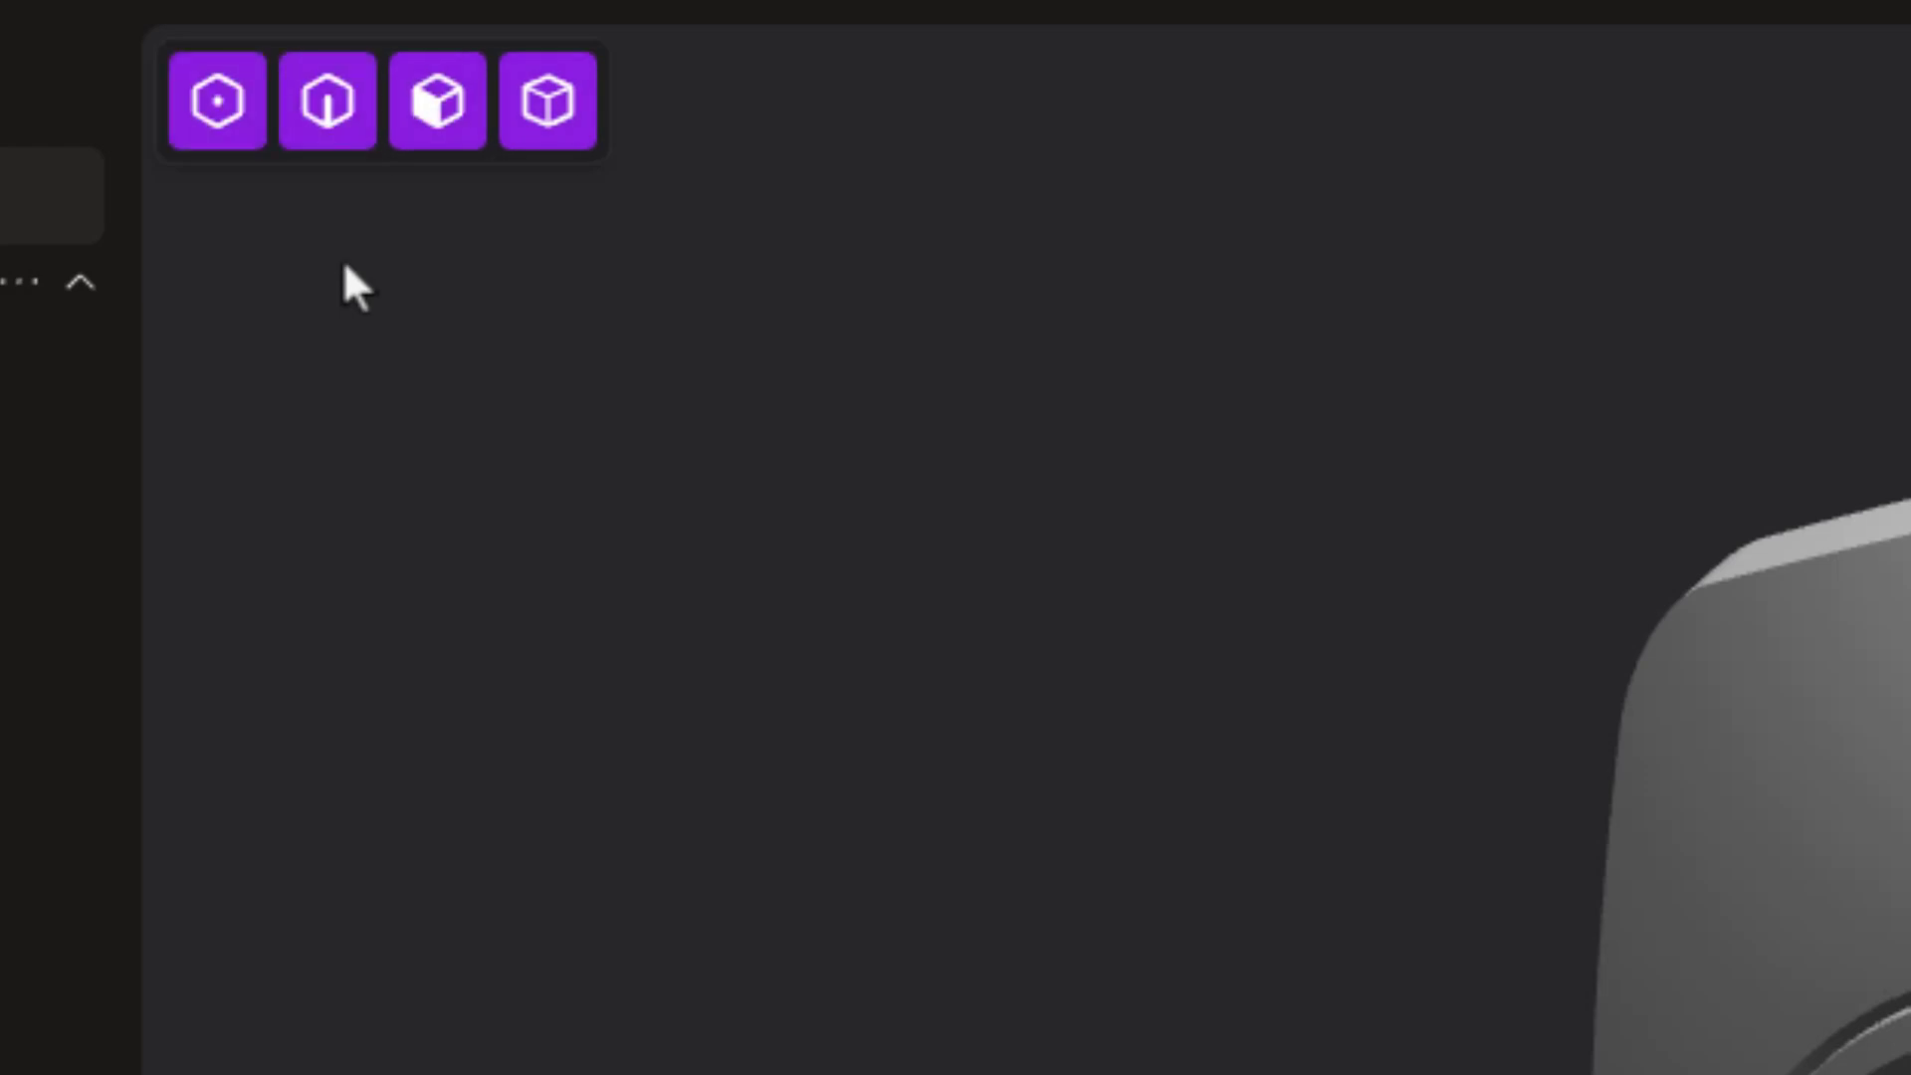
{"action": "key", "text": "1"}
{"action": "key", "text": "5"}
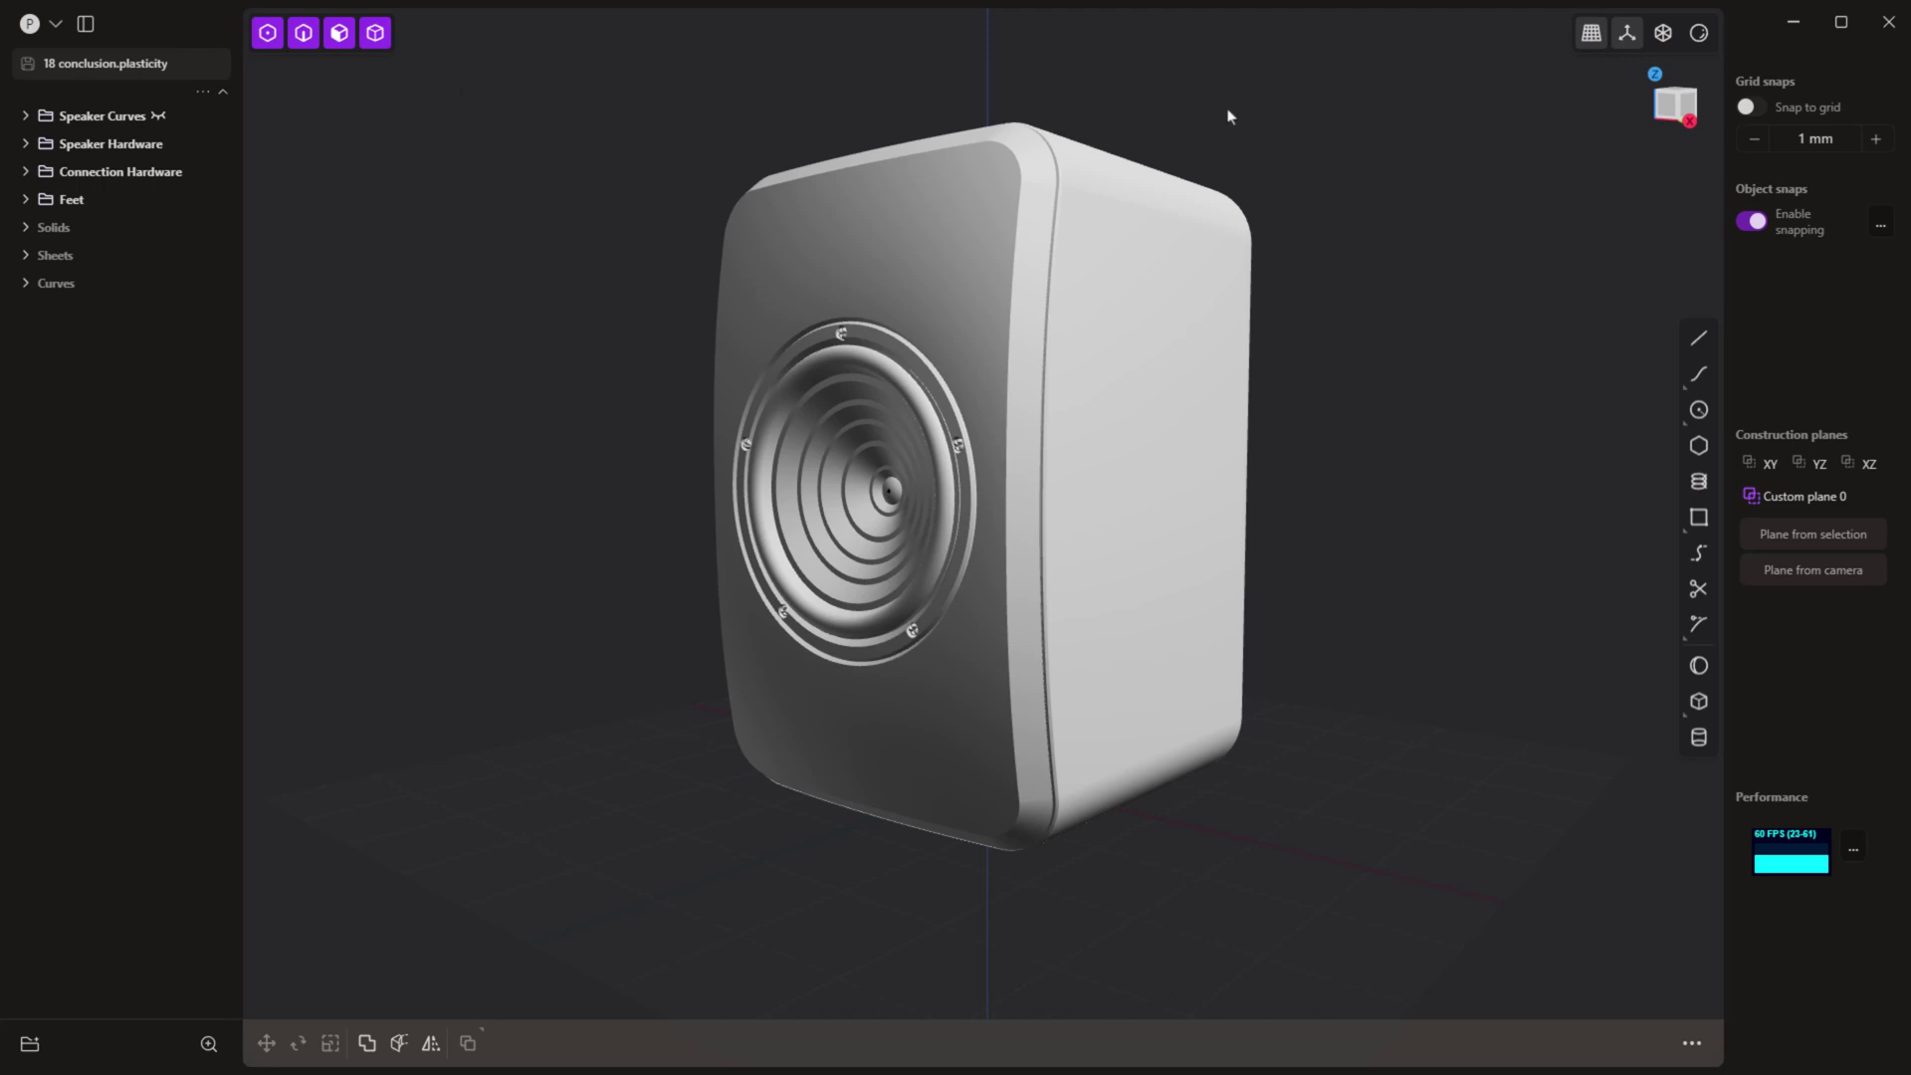
Step: Browse the full command list, search it for "dupli", and show the shortcut and favorite options for Duplicate Curve And Project
{"action": "left_click", "coordinate": [1690, 1043]}
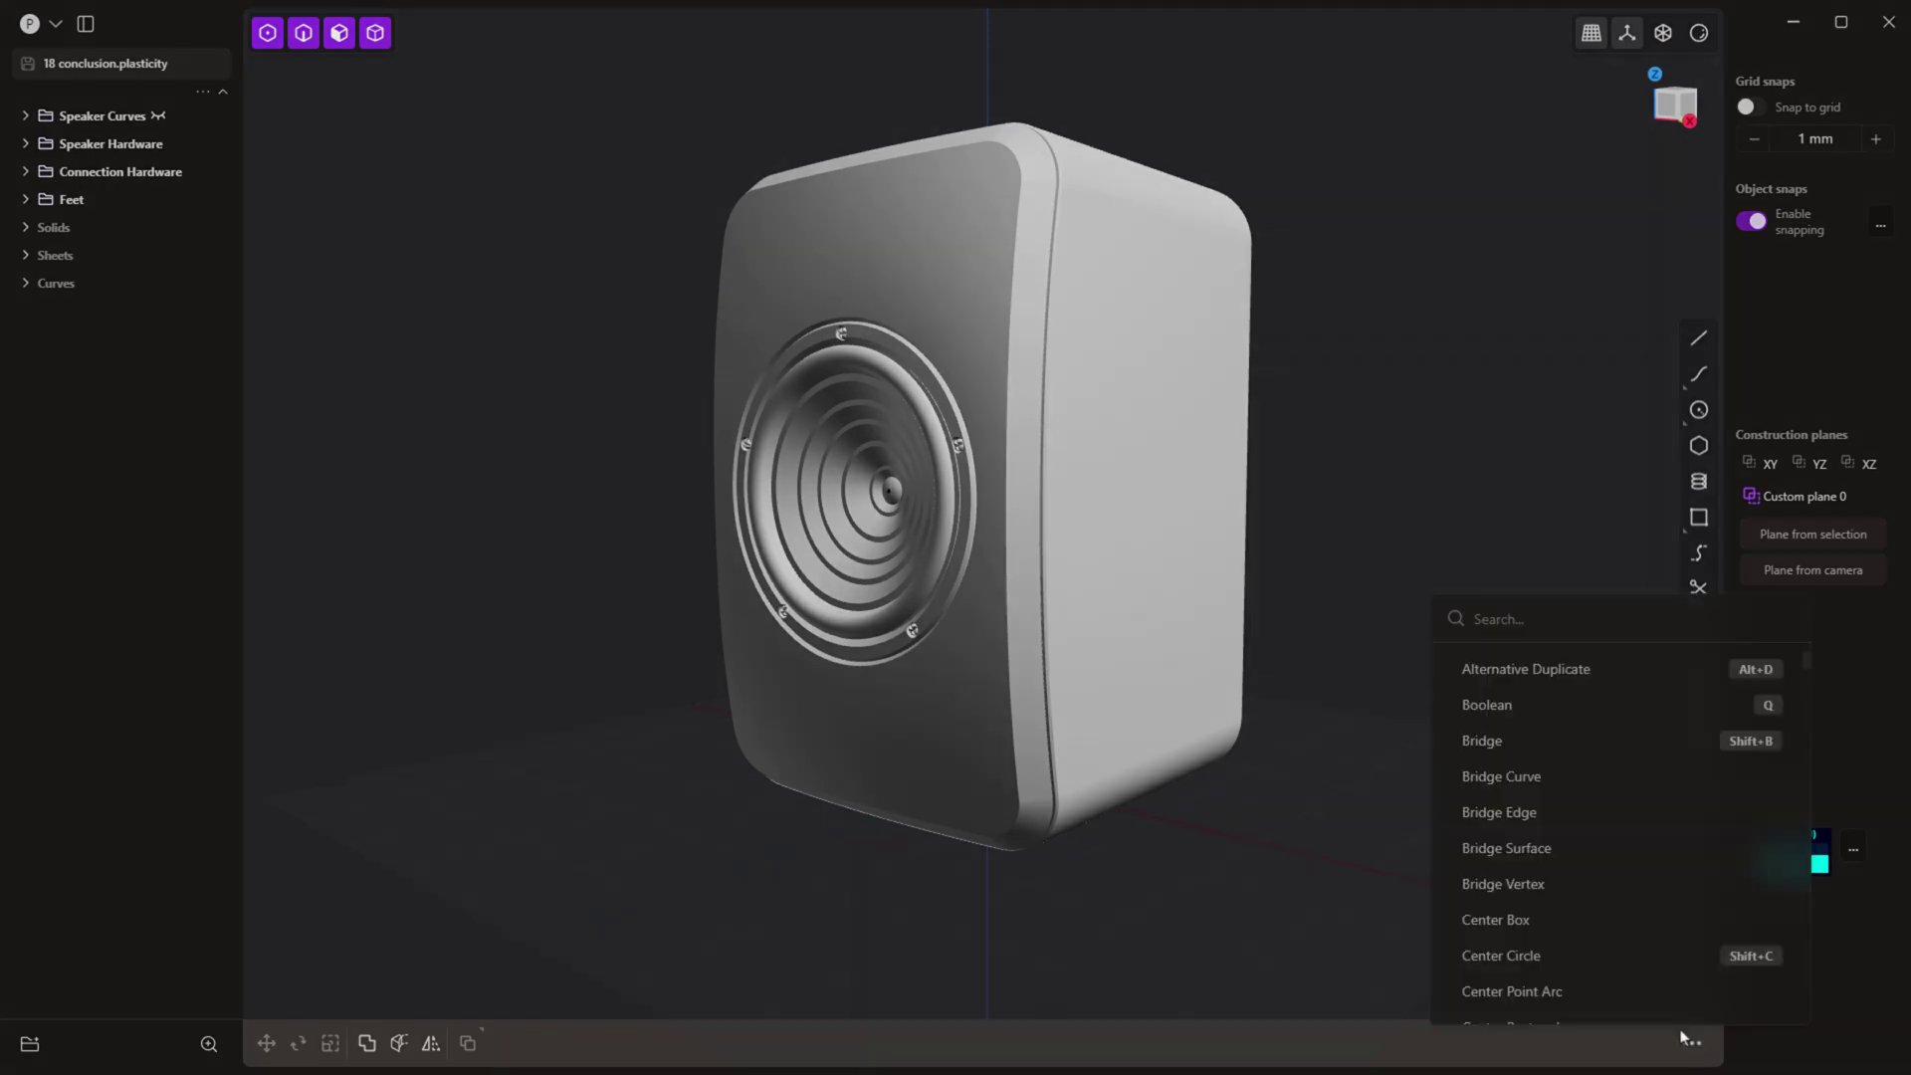
{"action": "left_click", "coordinate": [602, 266]}
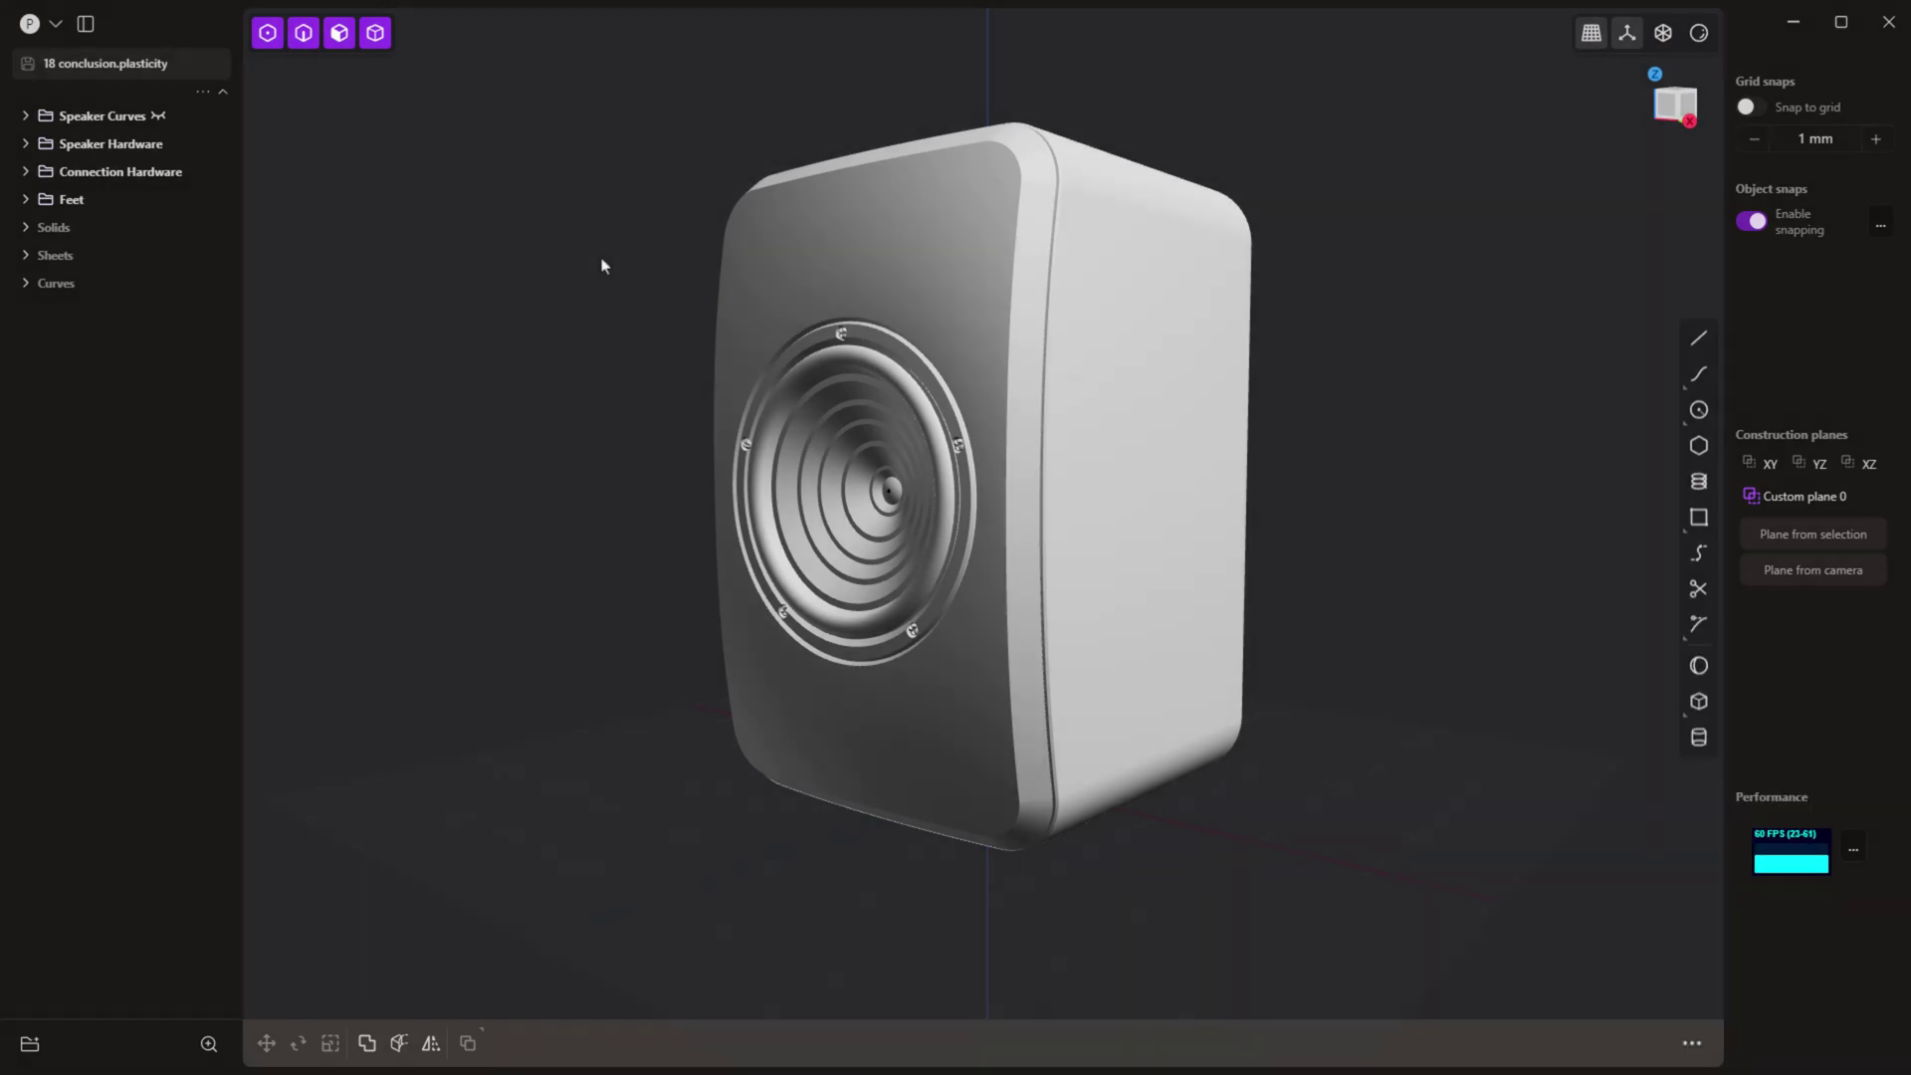
{"action": "key", "text": "f"}
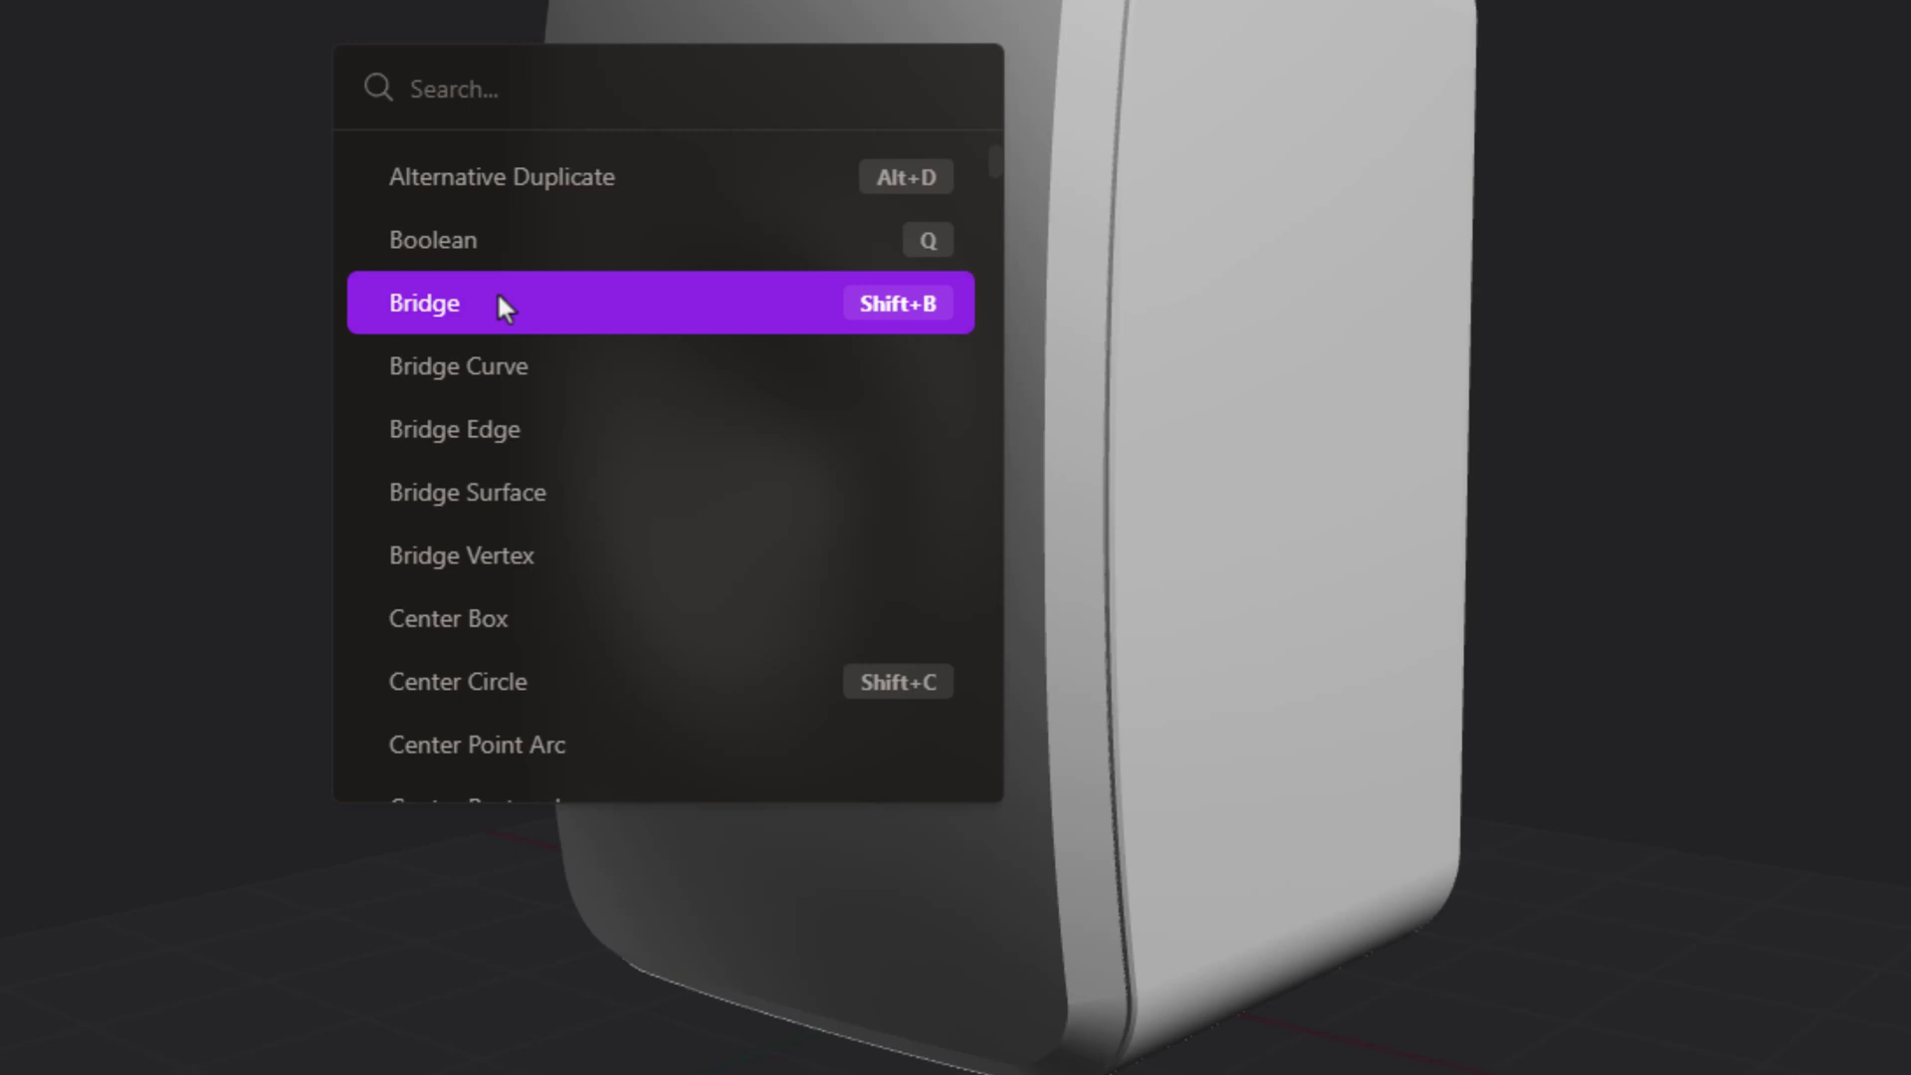
{"action": "scroll", "coordinate": [502, 303], "scroll_direction": "down", "scroll_amount": 5}
{"action": "scroll", "coordinate": [508, 299], "scroll_direction": "down", "scroll_amount": 5}
{"action": "type", "text": "fd"}
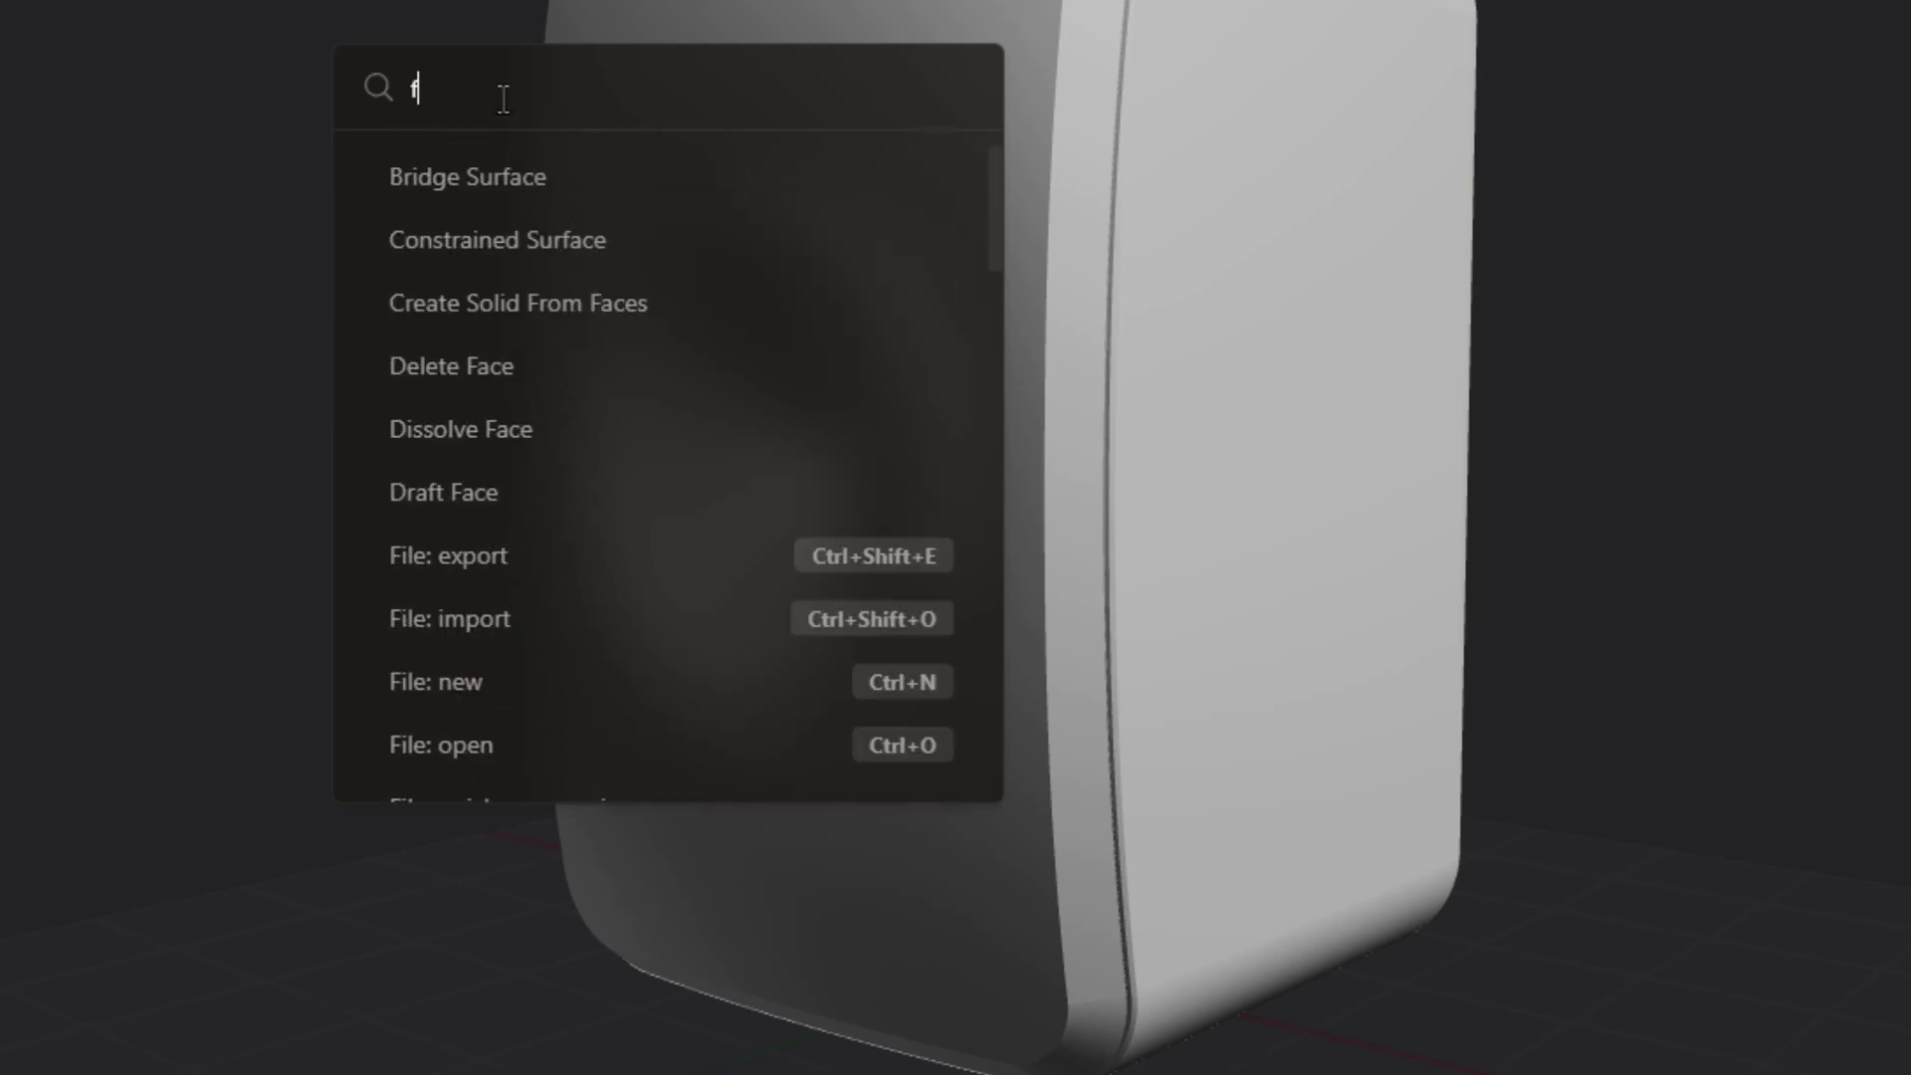
{"action": "key", "text": "BackSpace"}
{"action": "key", "text": "BackSpace"}
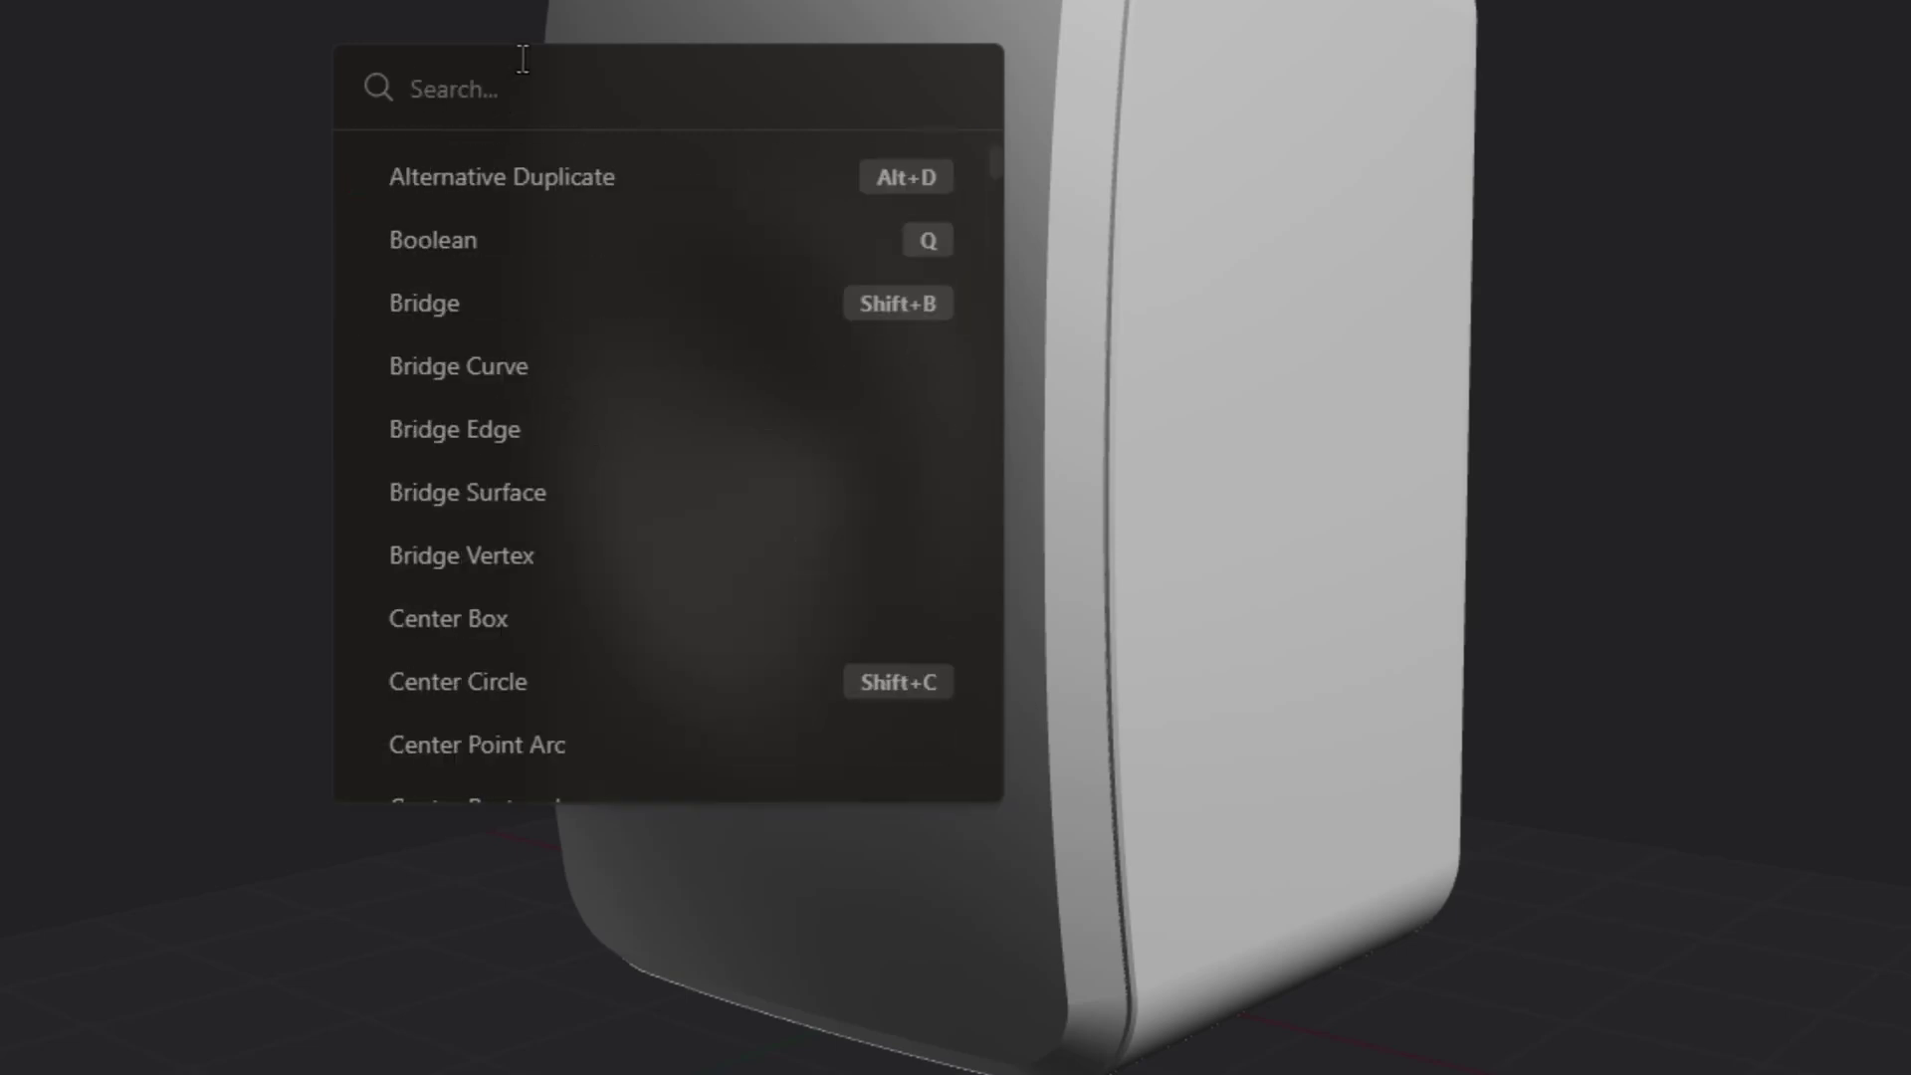
{"action": "type", "text": "dupli"}
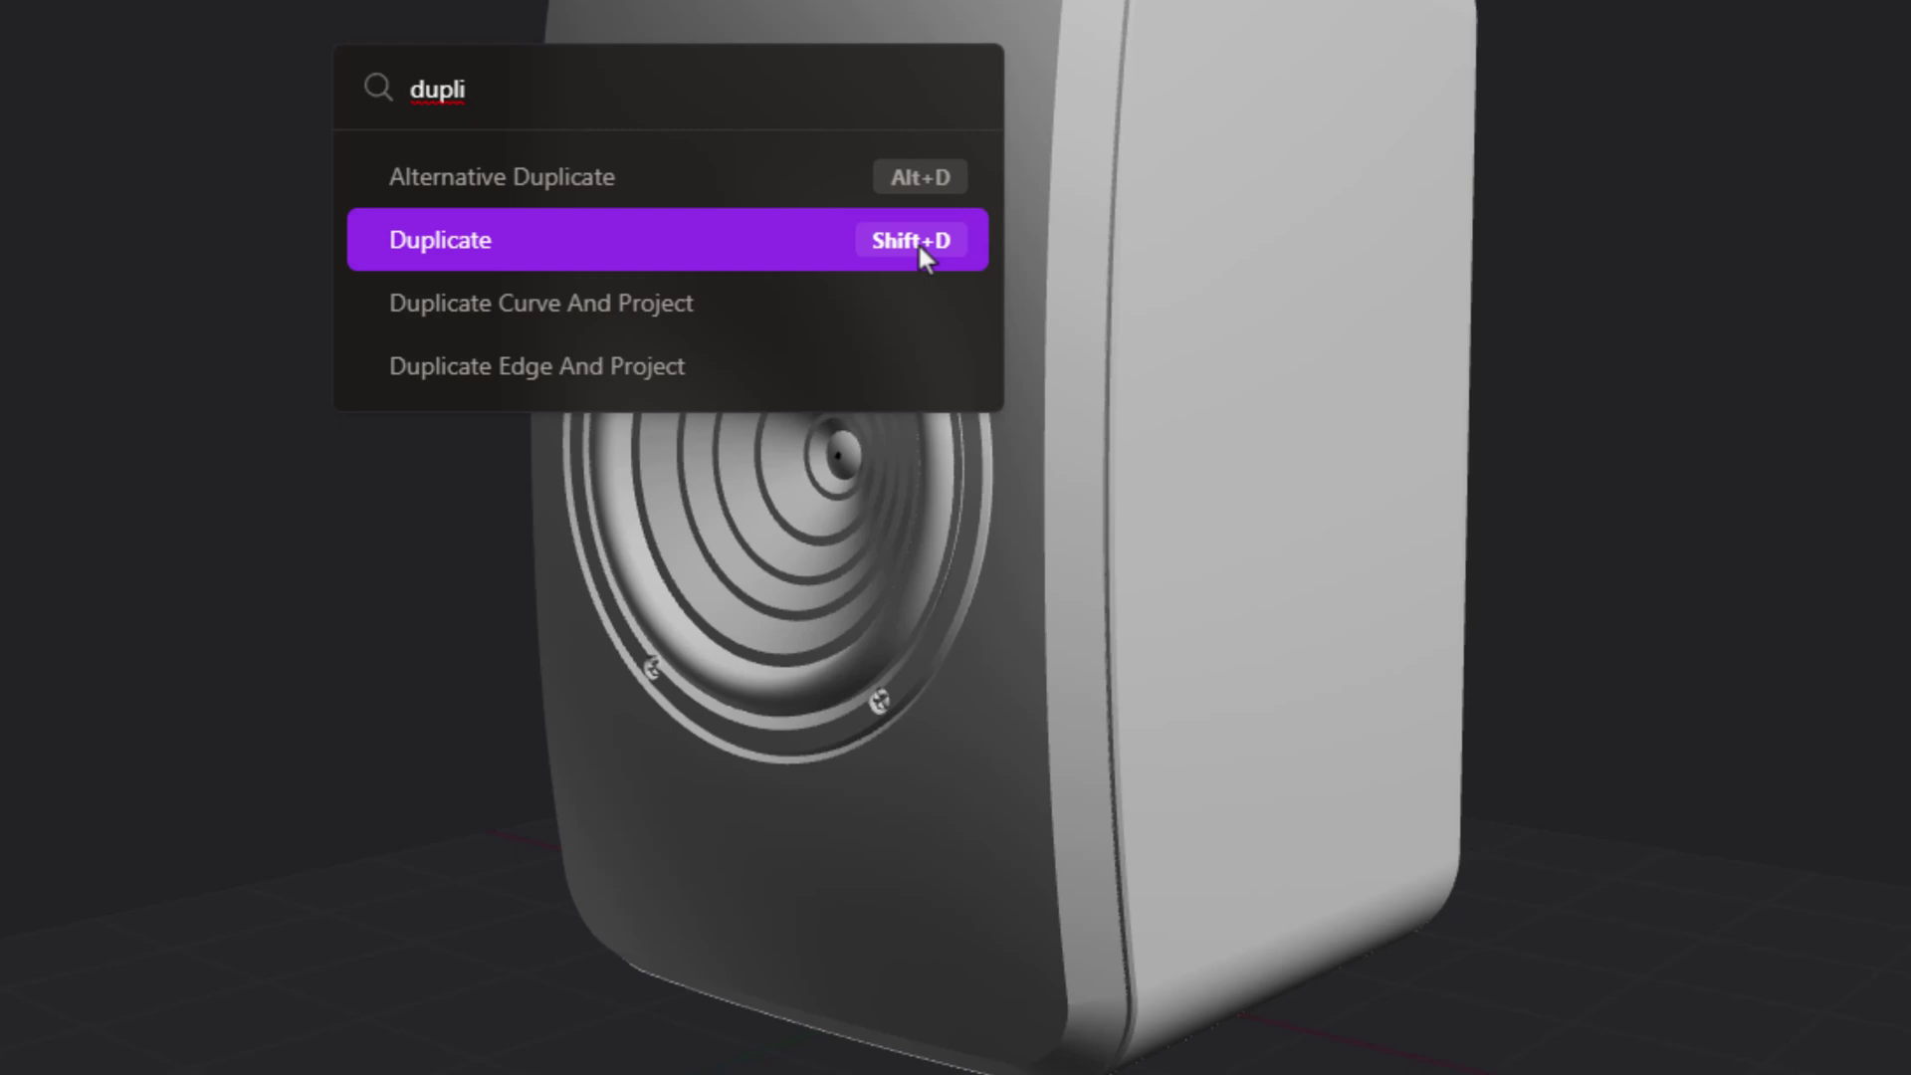
{"action": "right_click", "coordinate": [711, 291]}
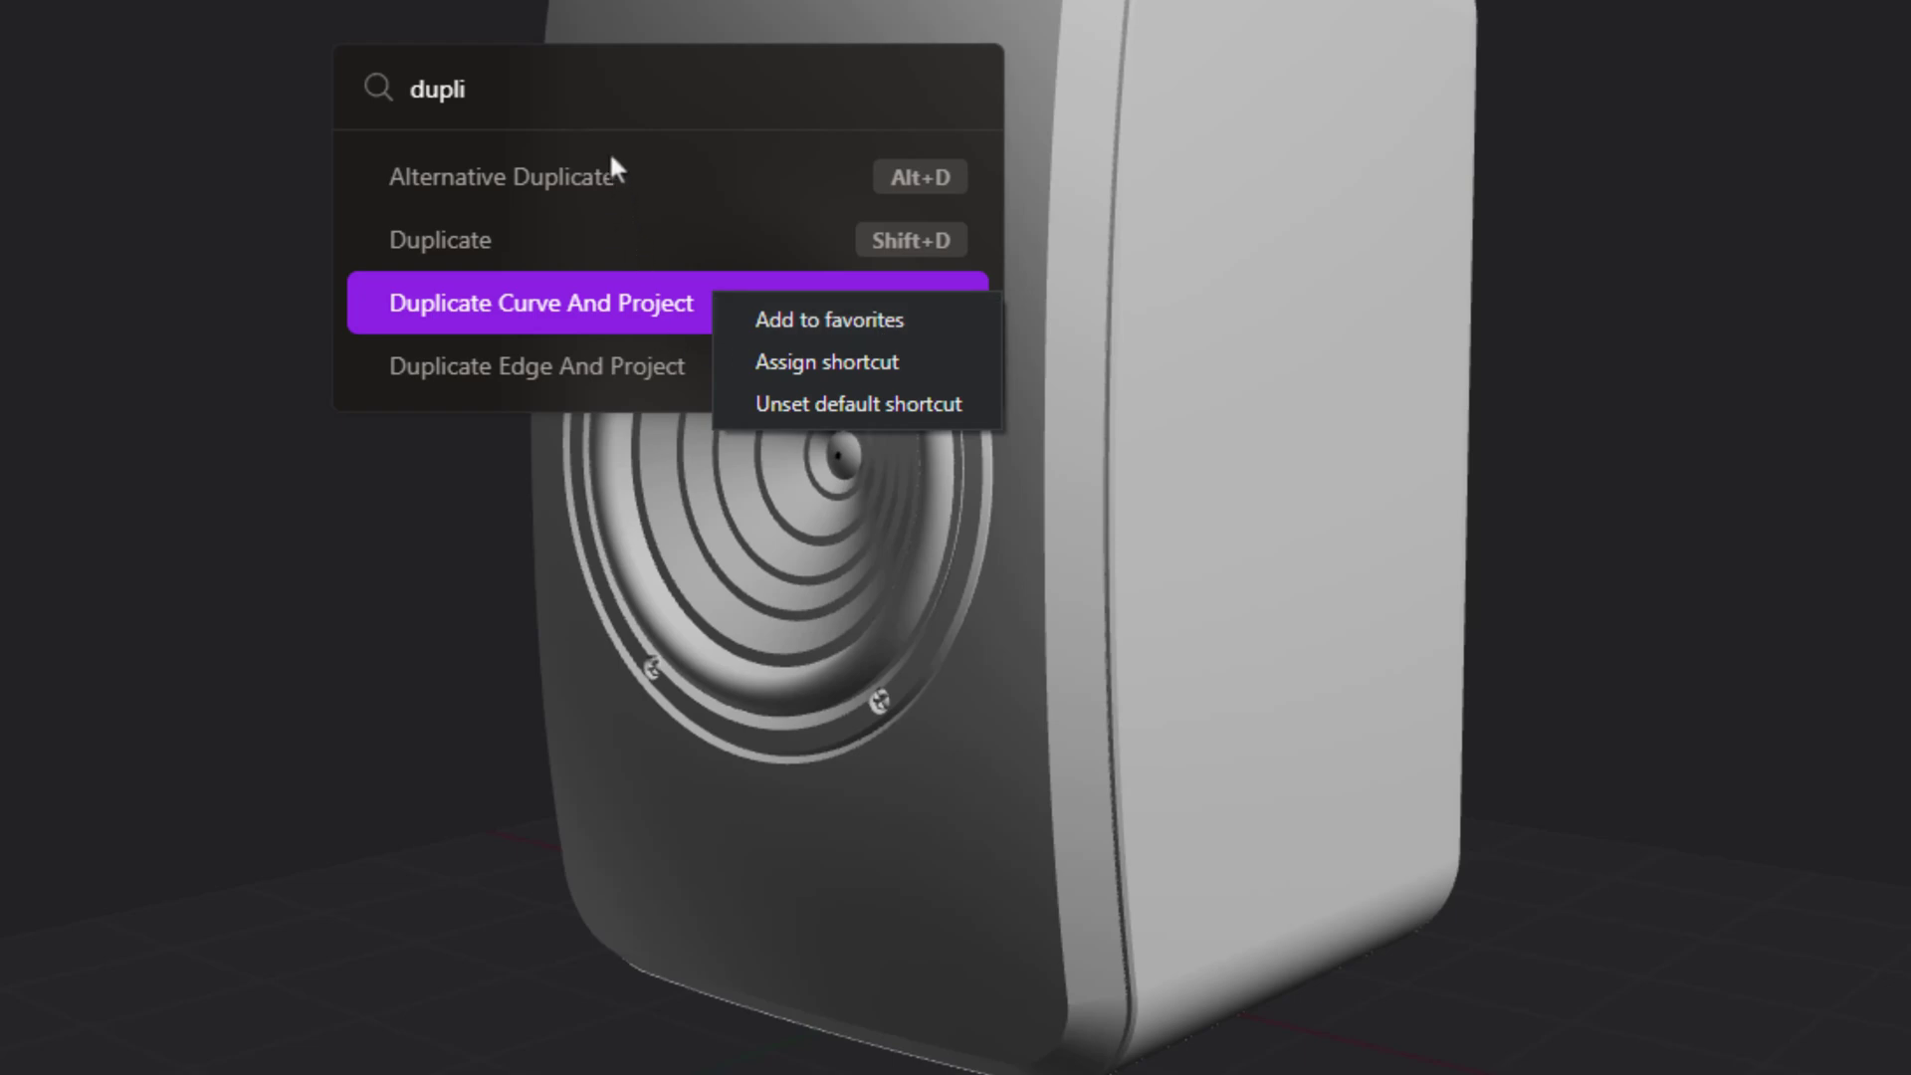
Step: Search the commands for "raise" and add Raise Degree to the favorites
{"action": "left_click", "coordinate": [537, 104]}
{"action": "left_click_drag", "start_coordinate": [467, 91], "coordinate": [390, 94]}
{"action": "key", "text": "BackSpace"}
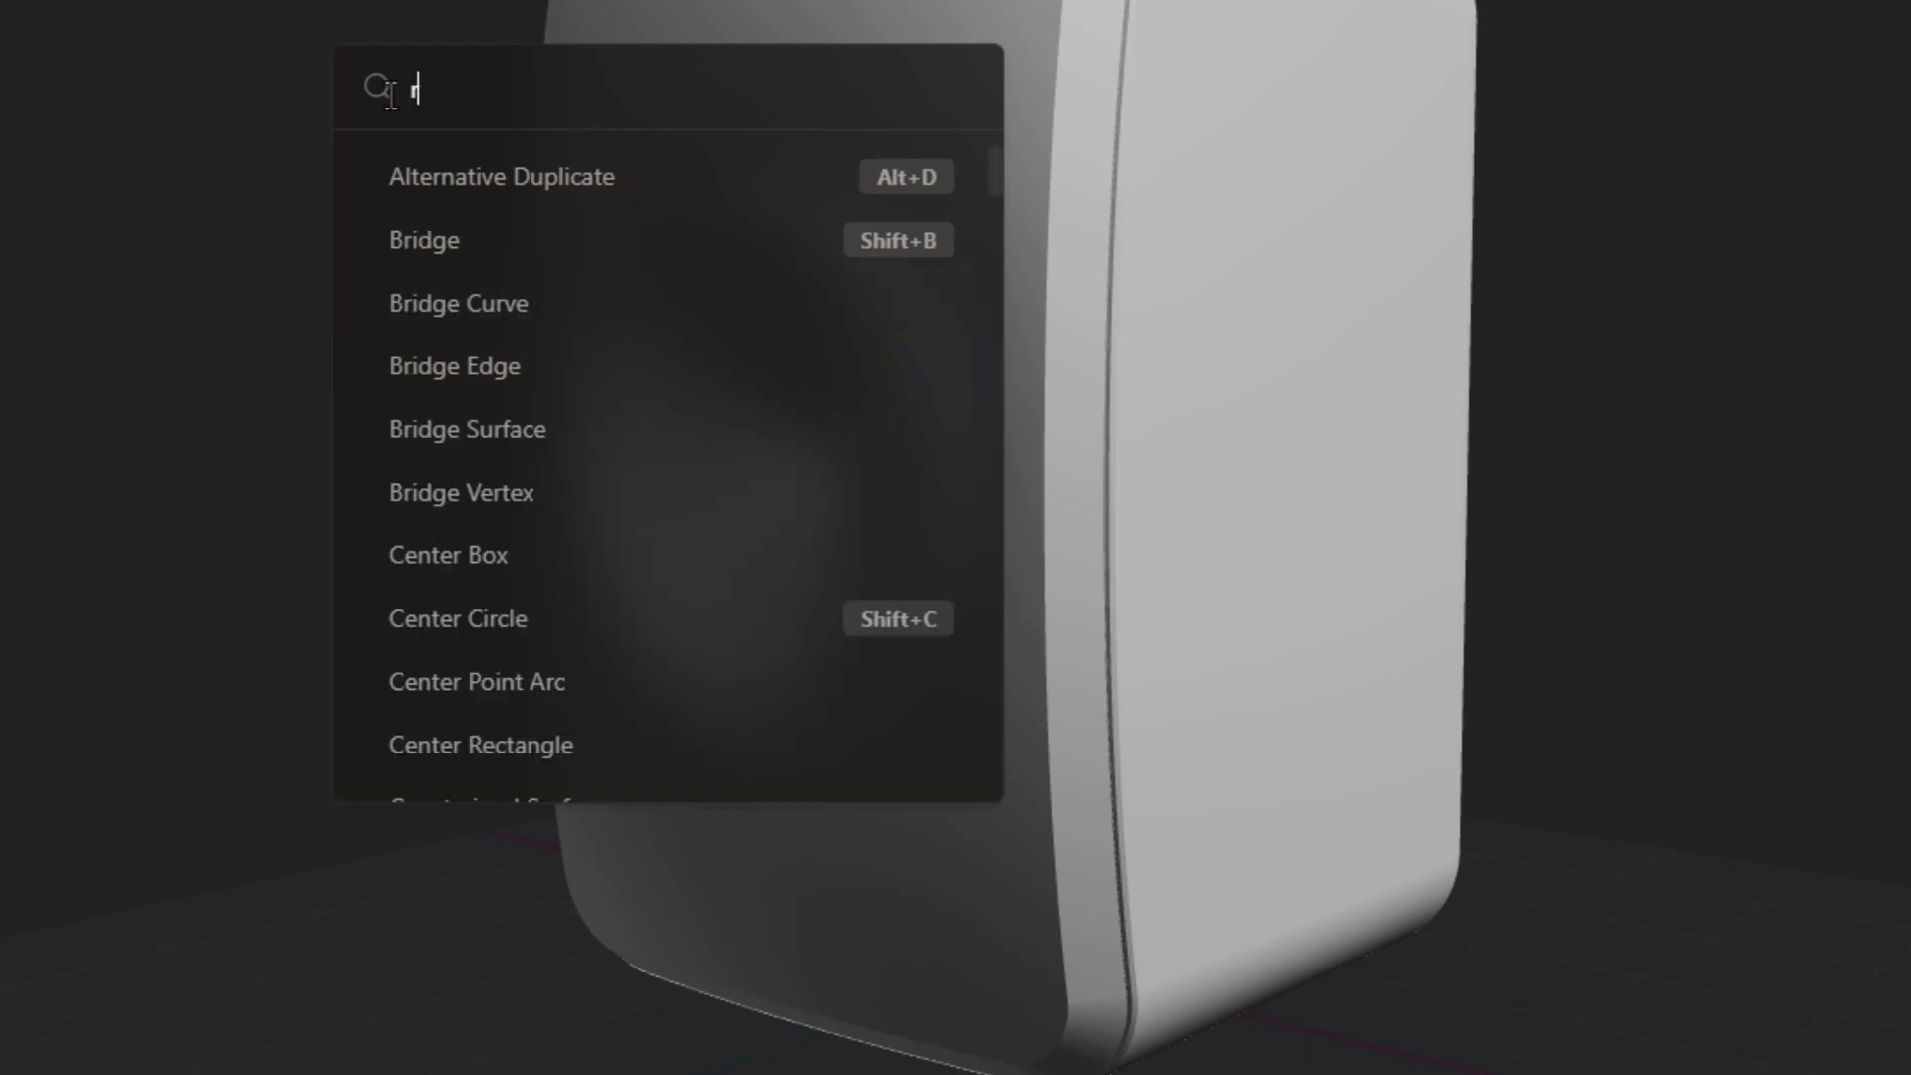
{"action": "type", "text": "raise"}
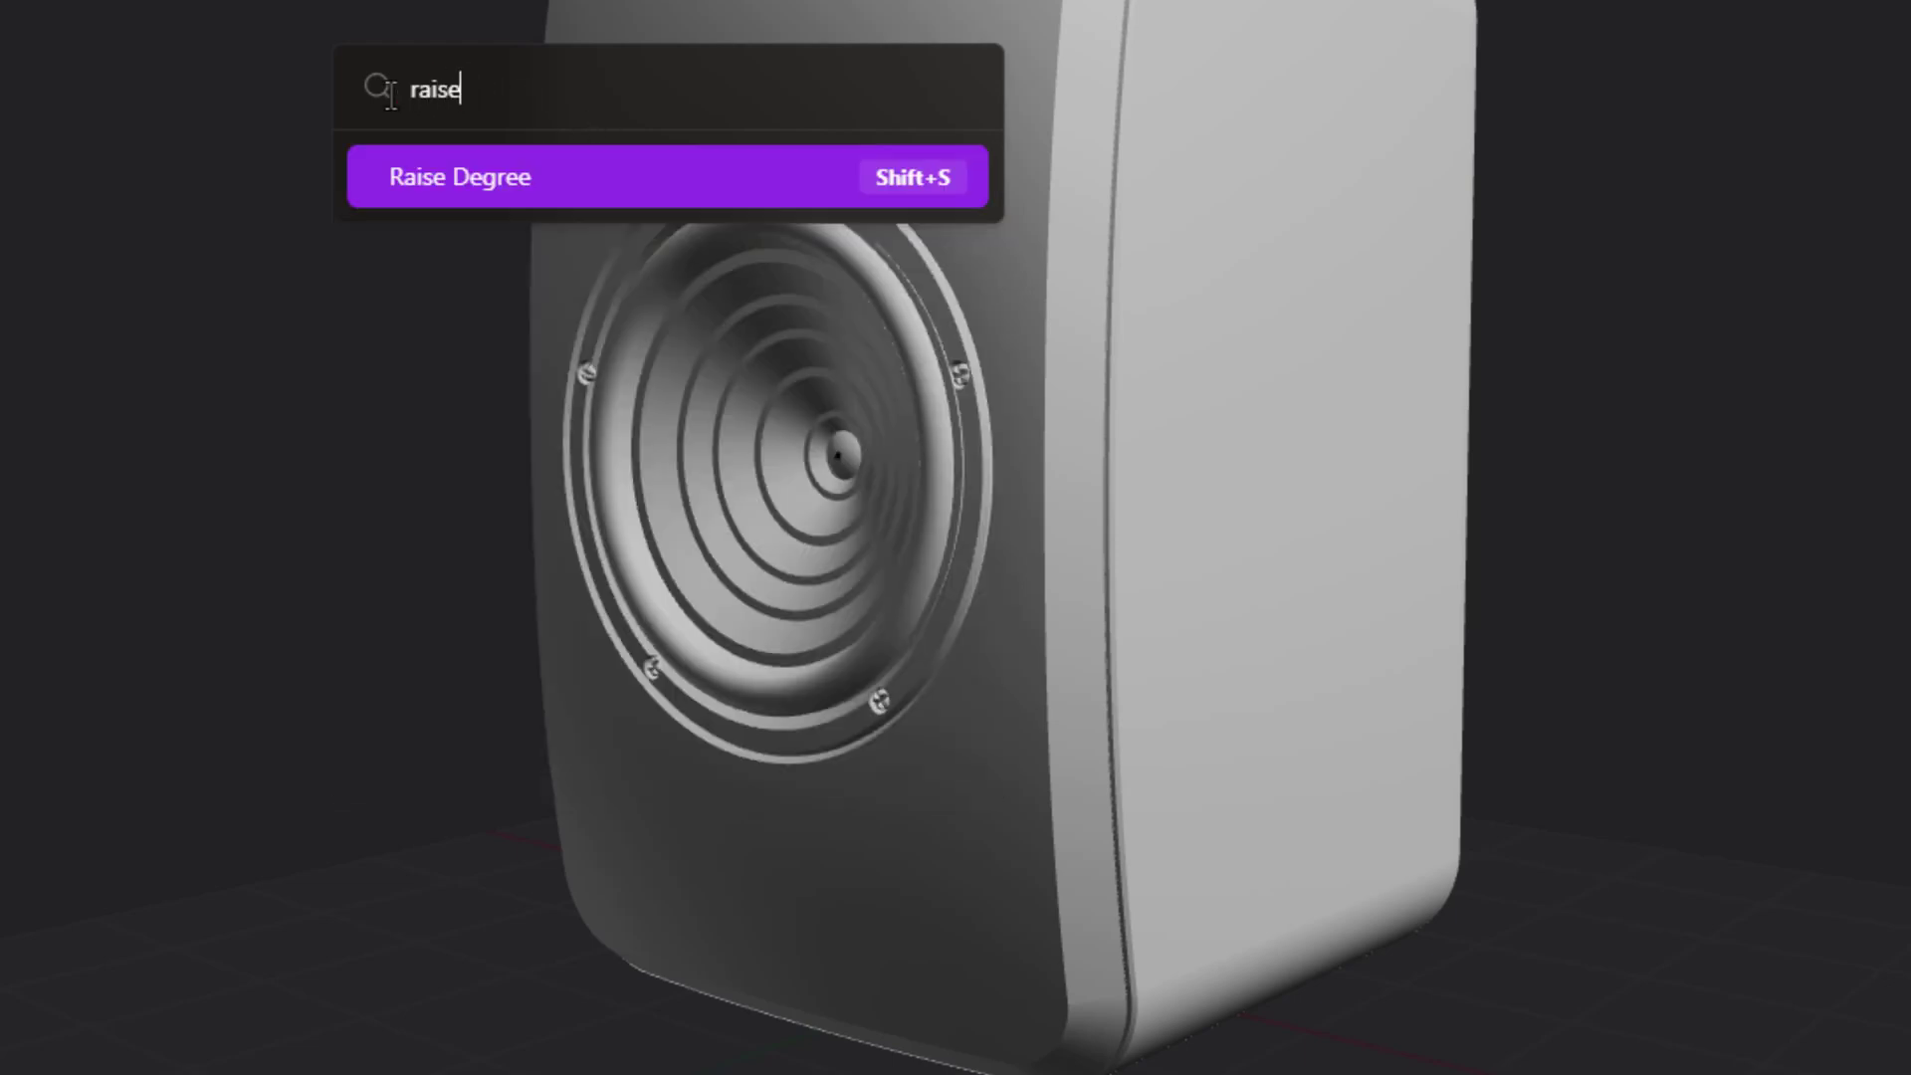
{"action": "right_click", "coordinate": [572, 181]}
{"action": "left_click", "coordinate": [682, 203]}
{"action": "key", "text": "Escape"}
Step: Remove the Raise Degree command from the favorites and close the command search
{"action": "key", "text": "f"}
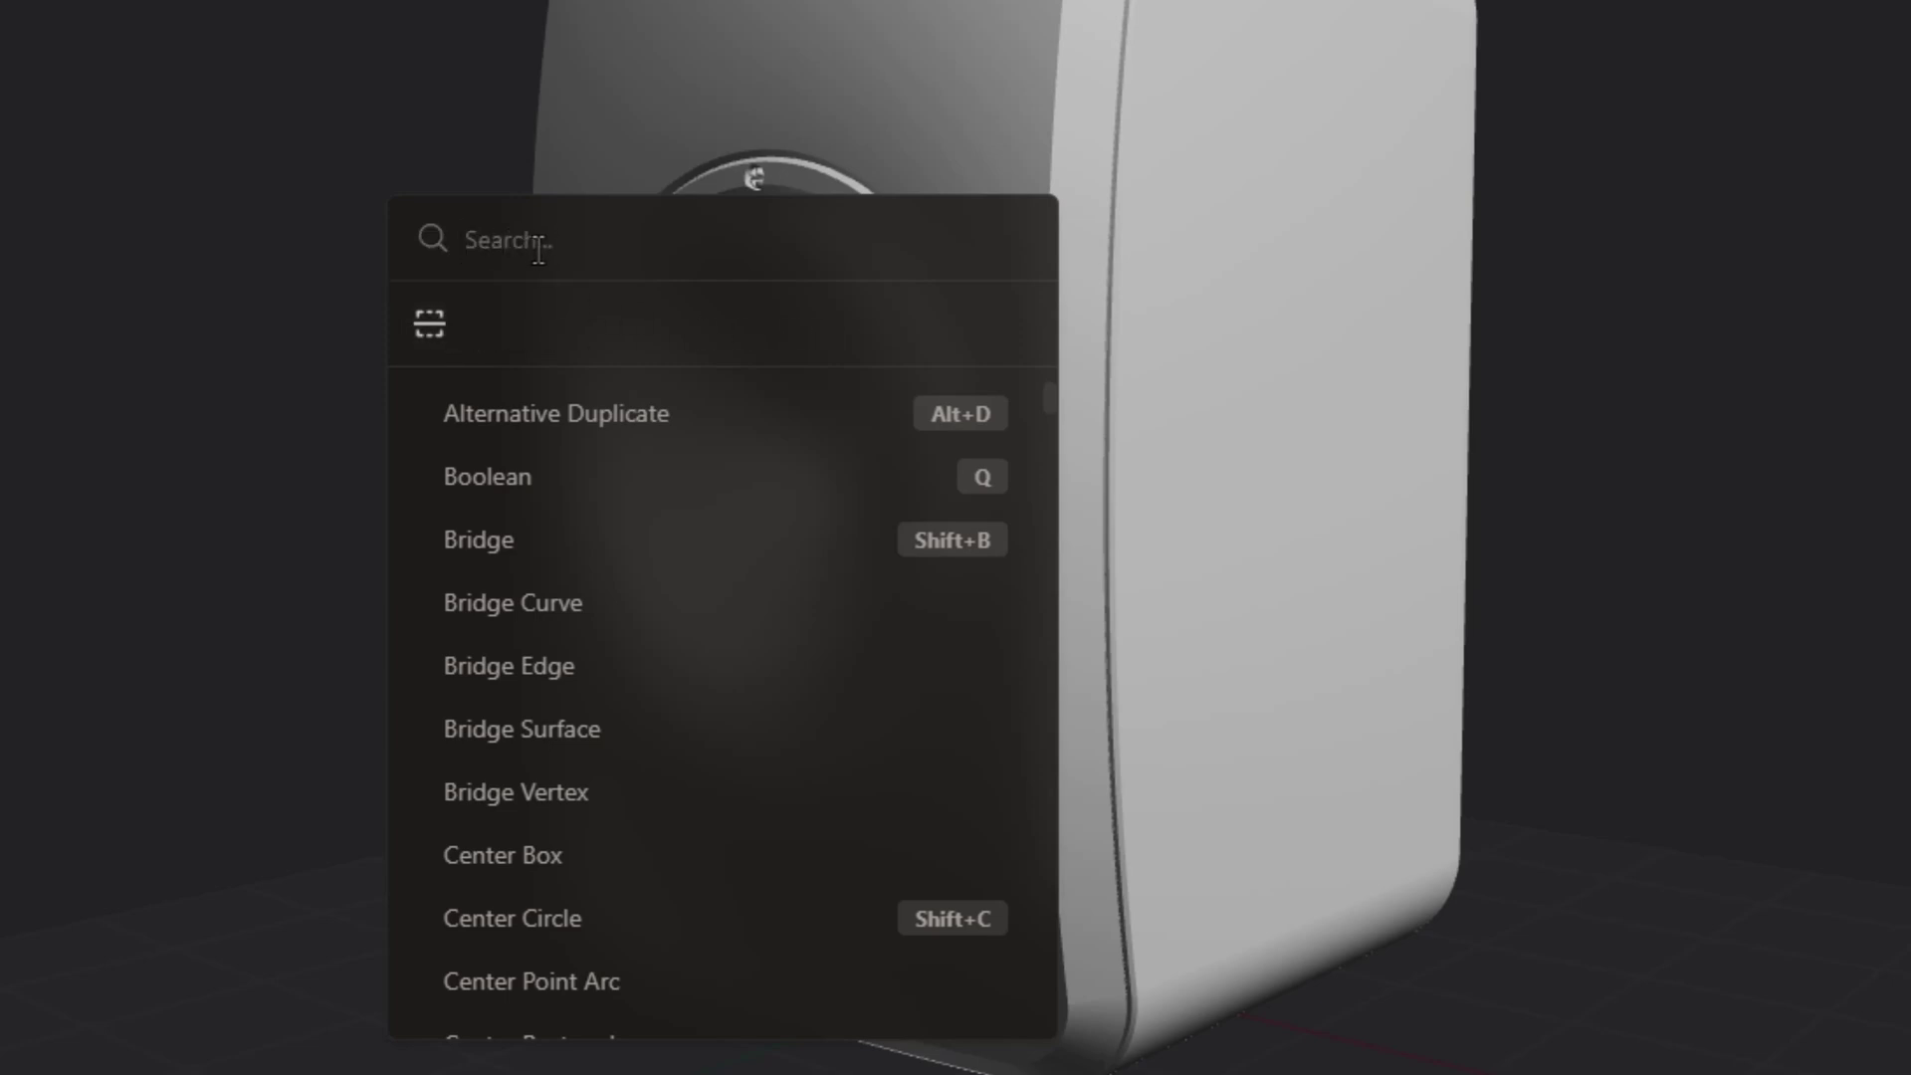
{"action": "right_click", "coordinate": [428, 325]}
{"action": "left_click", "coordinate": [522, 344]}
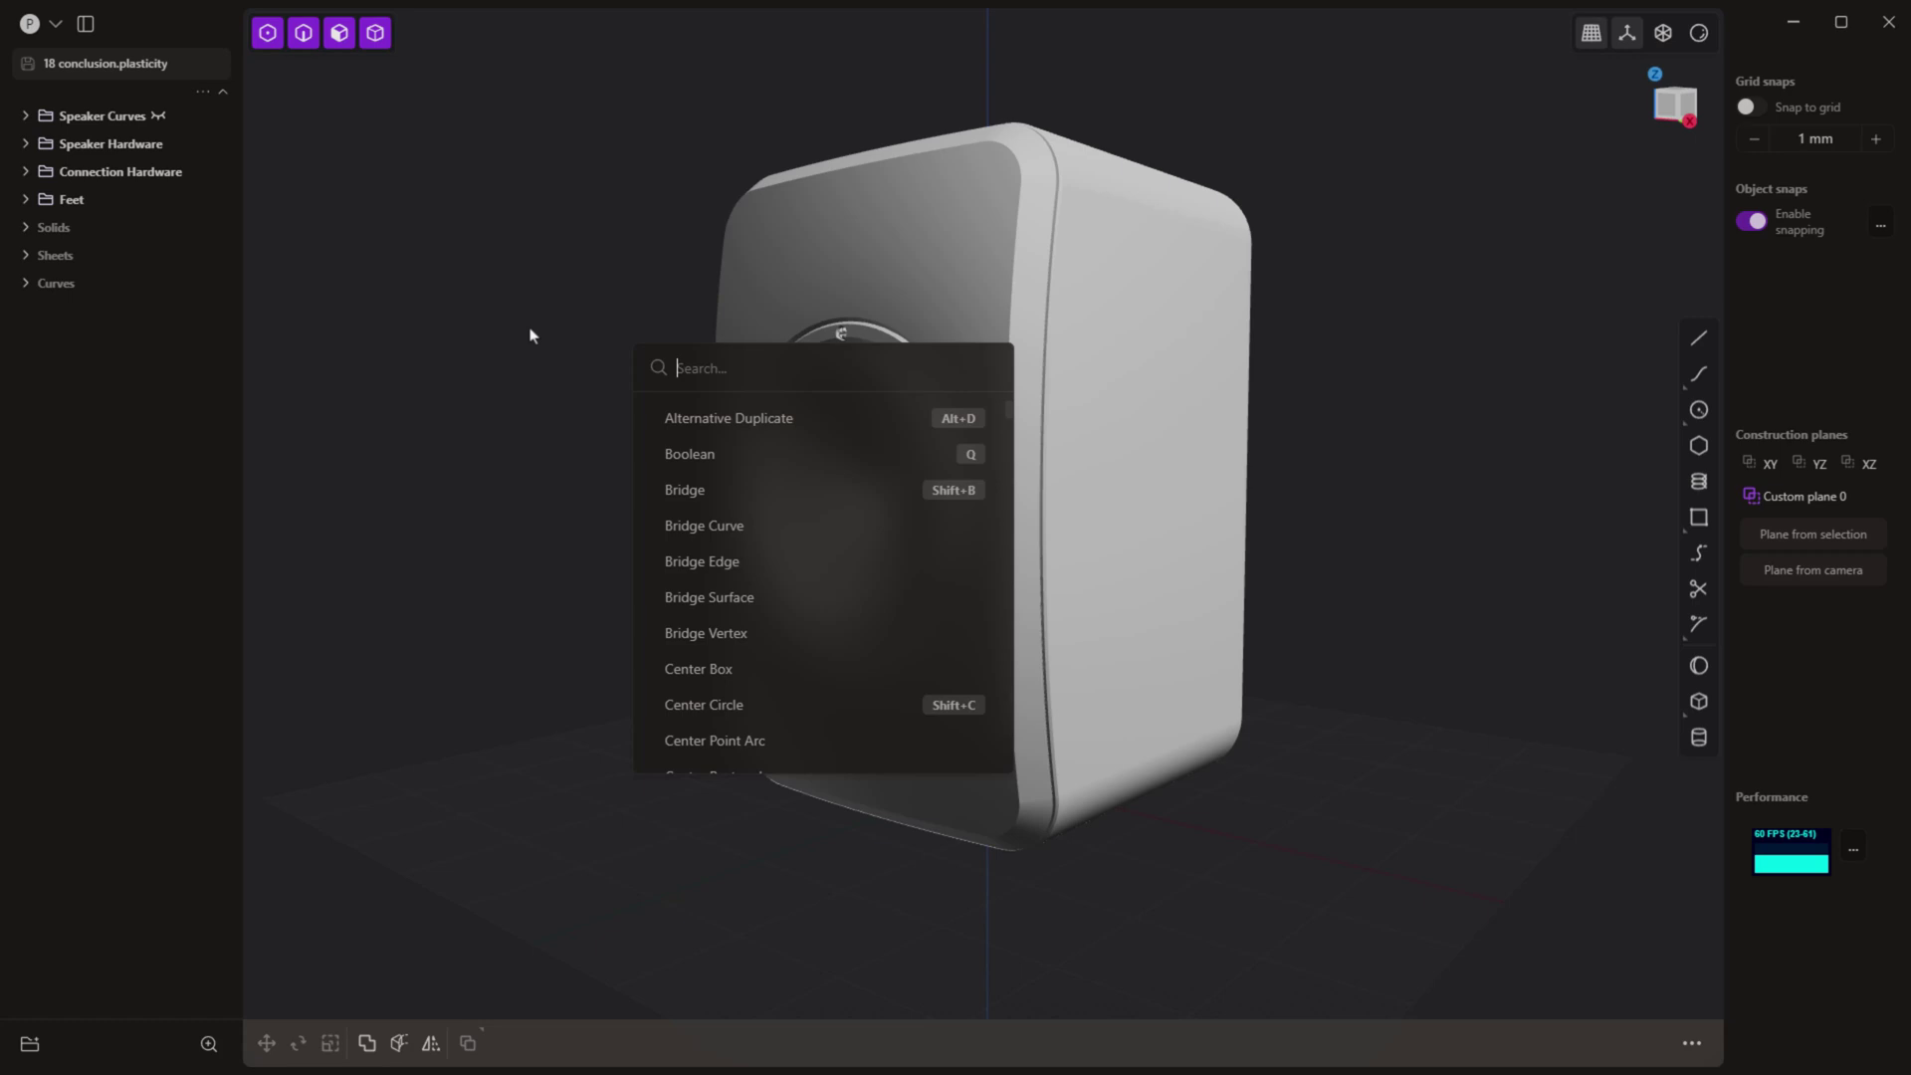
{"action": "key", "text": "Escape"}
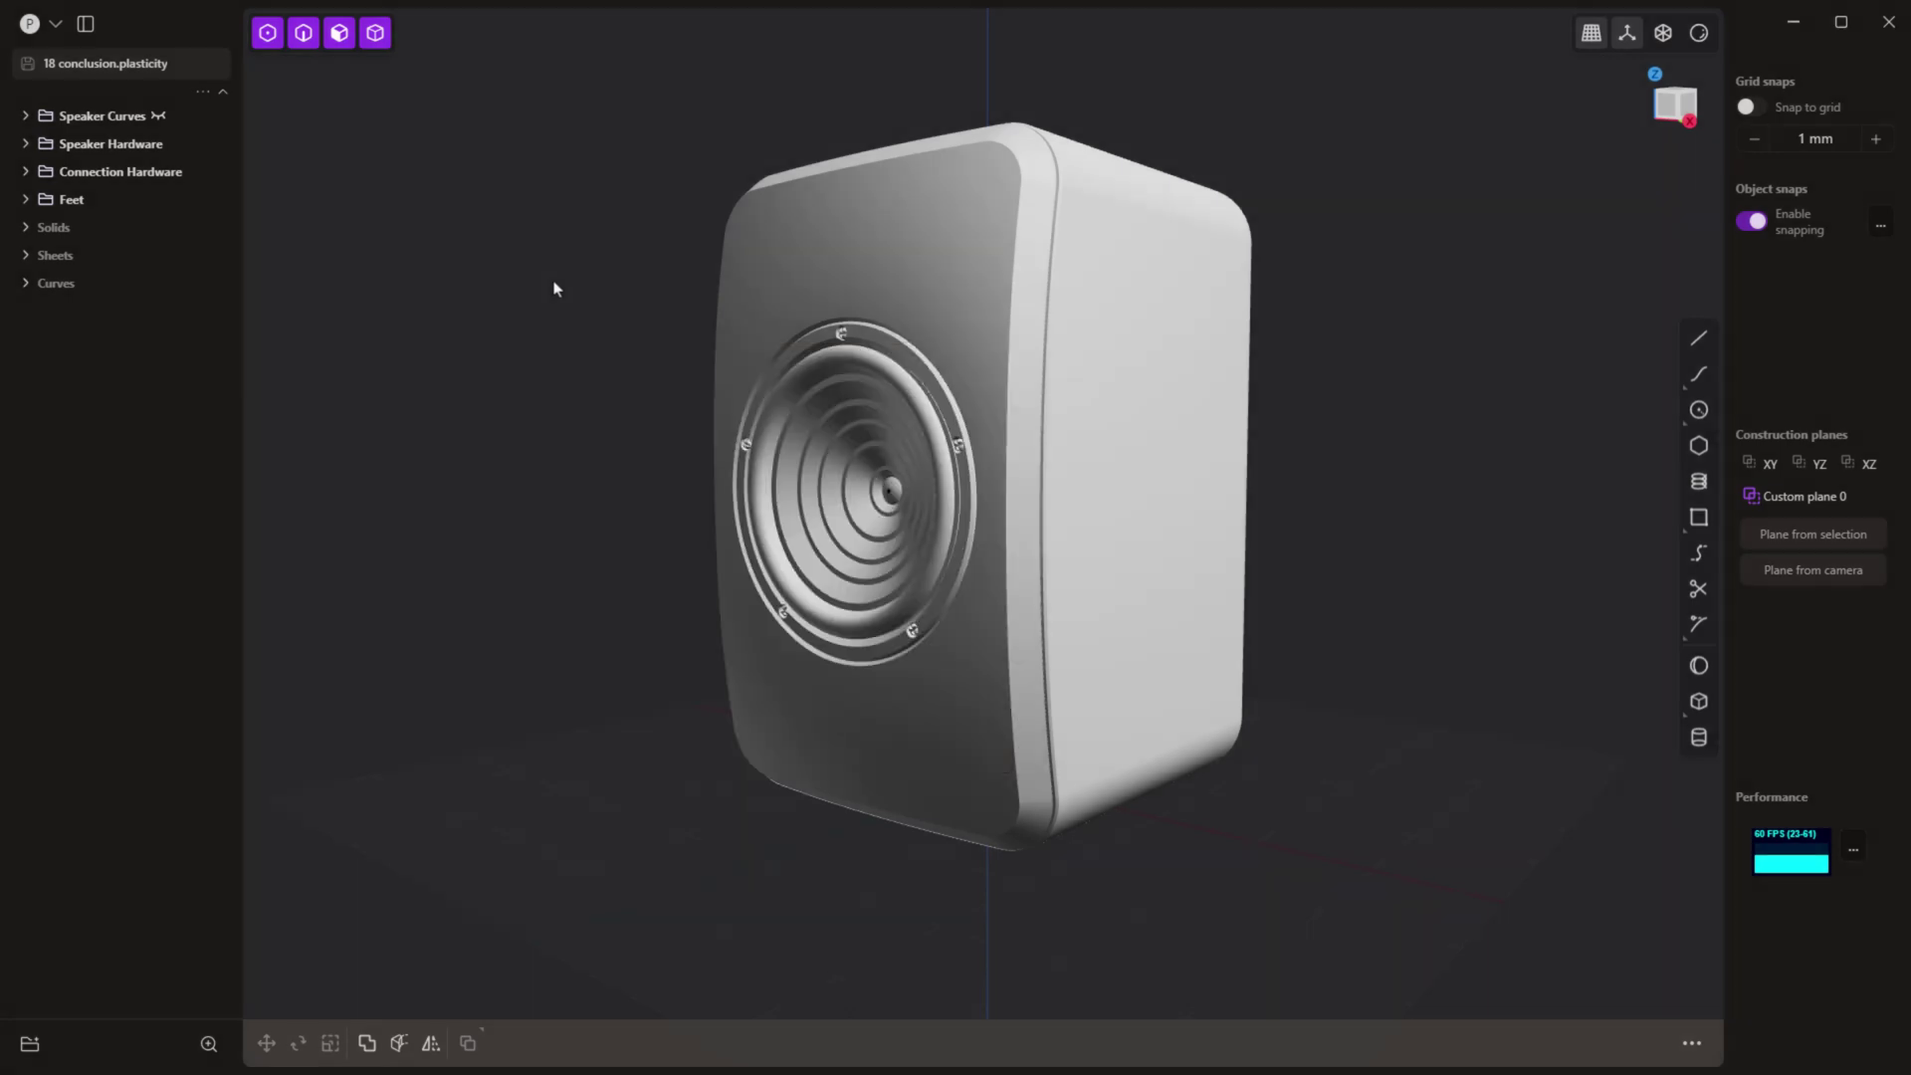
Step: Show the full command list twice, closing it each time without running a command
{"action": "key", "text": "f"}
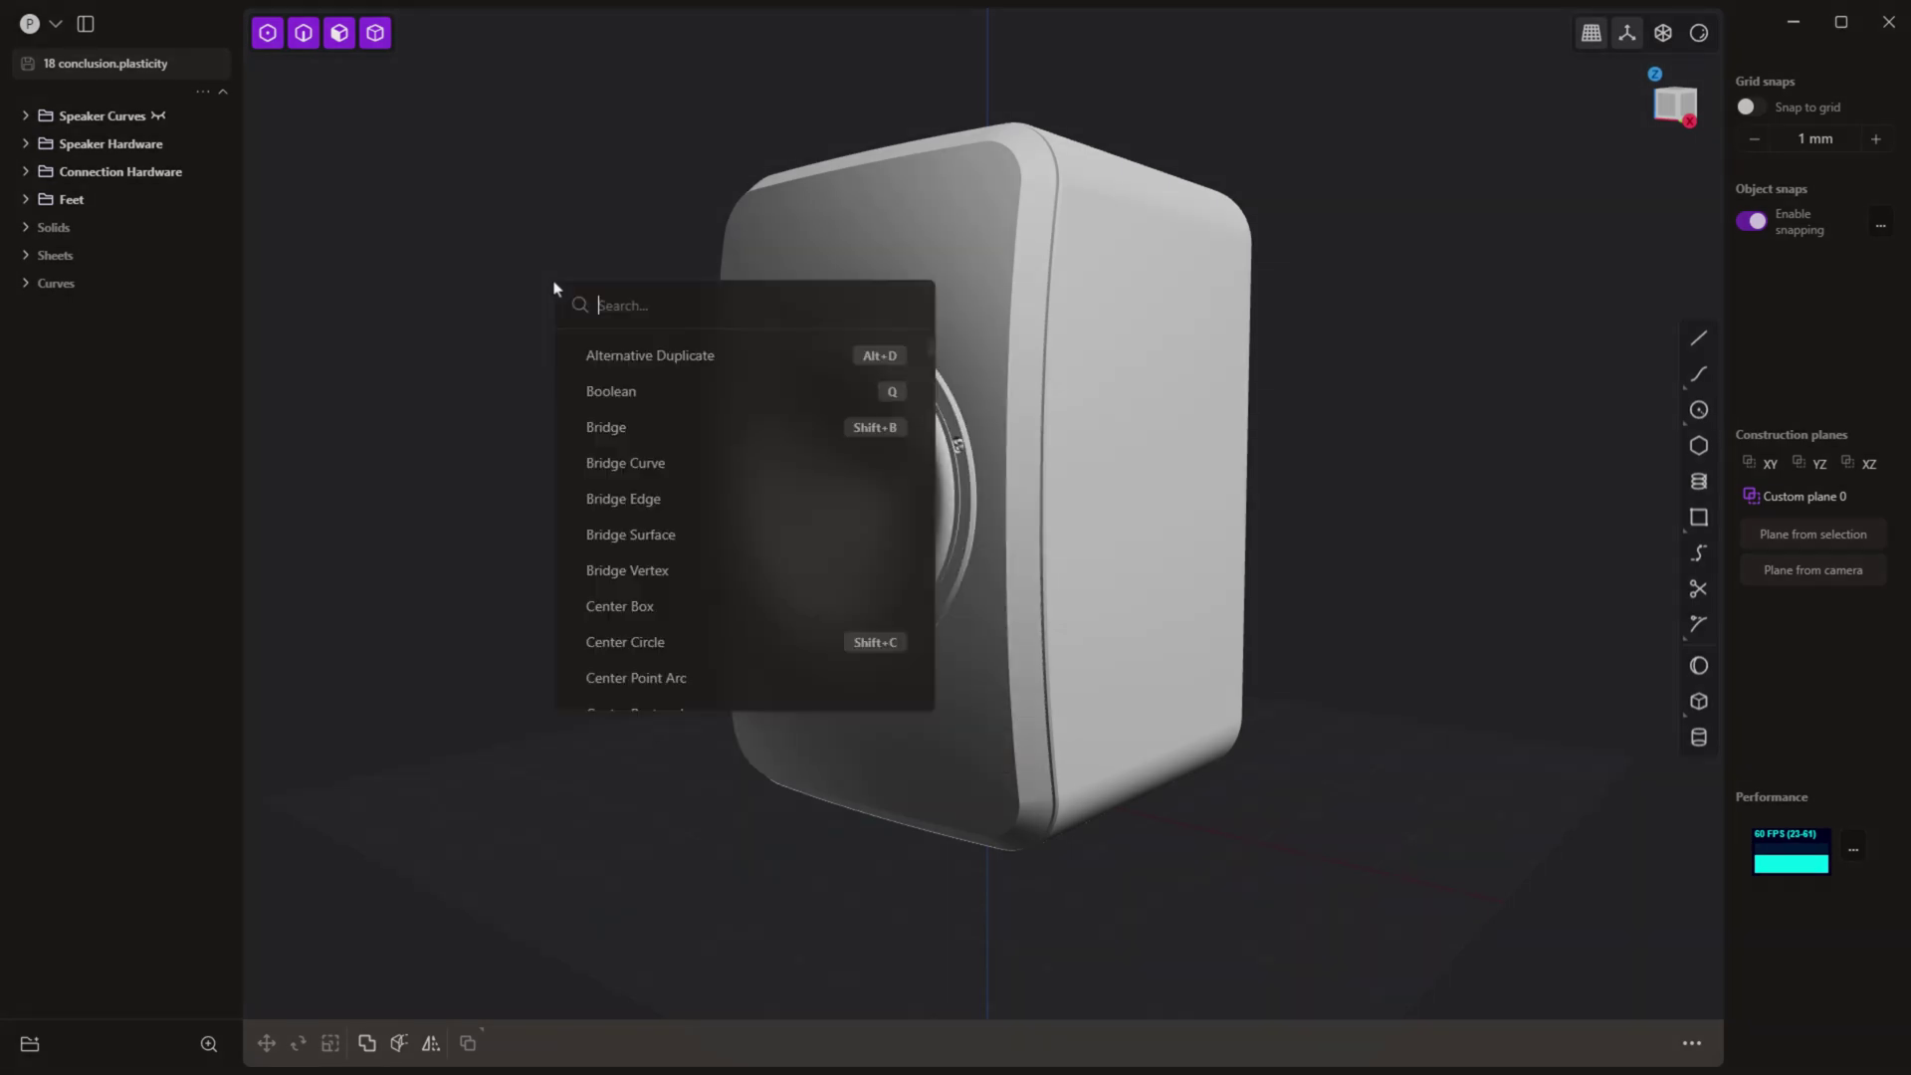
{"action": "key", "text": "Escape"}
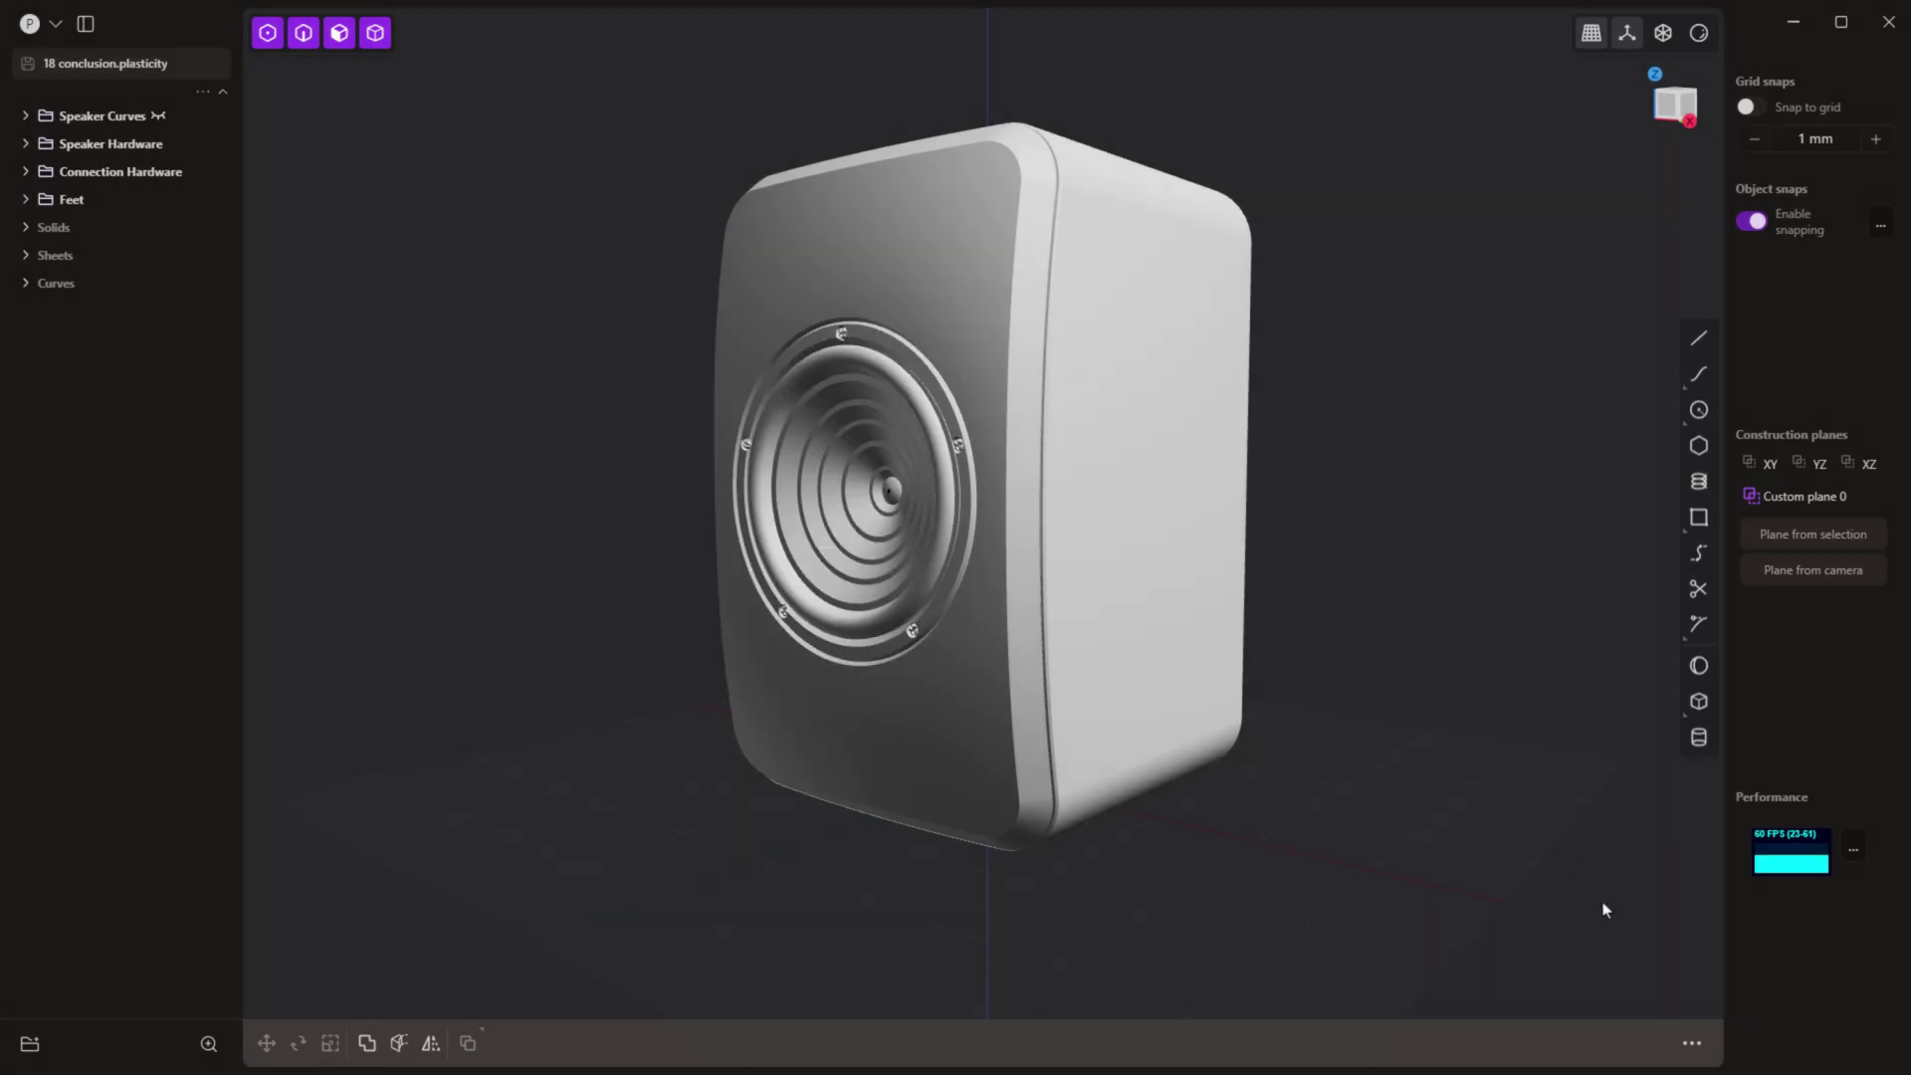
{"action": "left_click", "coordinate": [1693, 1043]}
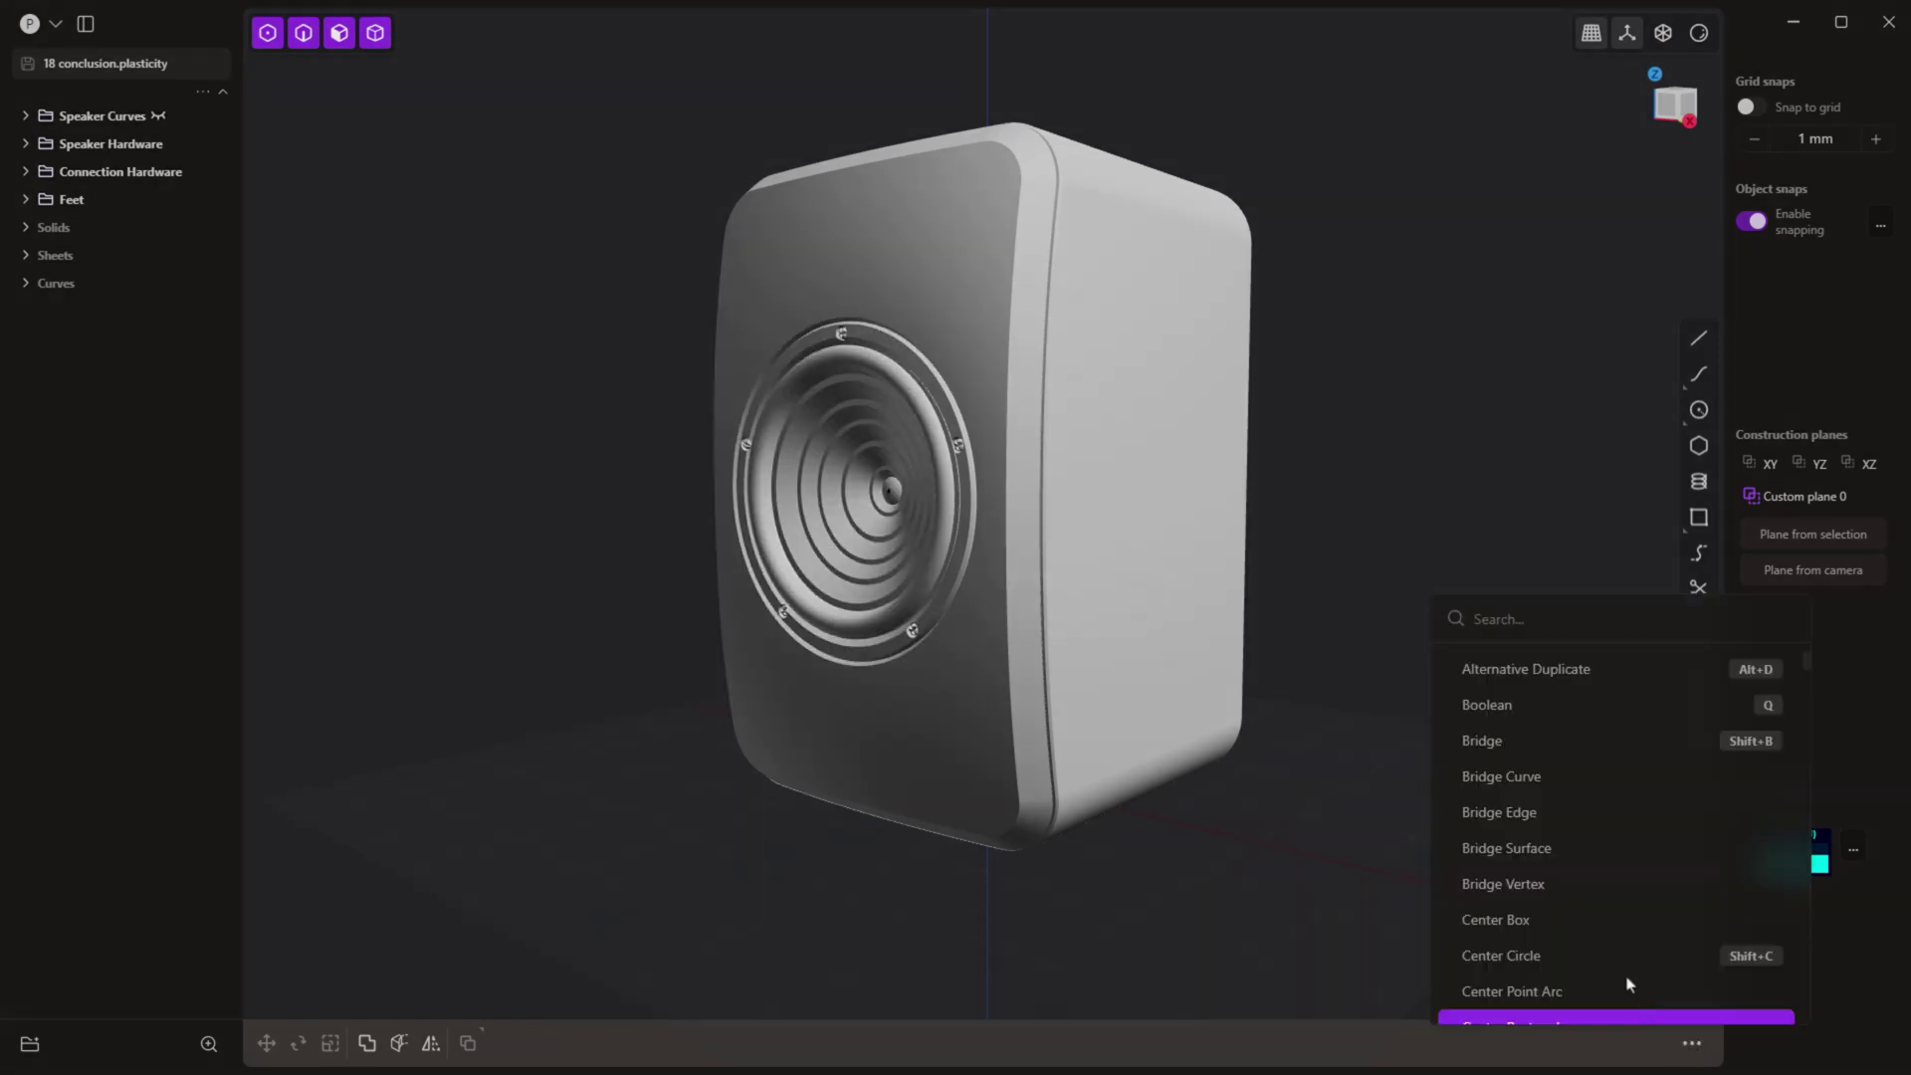
{"action": "left_click", "coordinate": [1460, 349]}
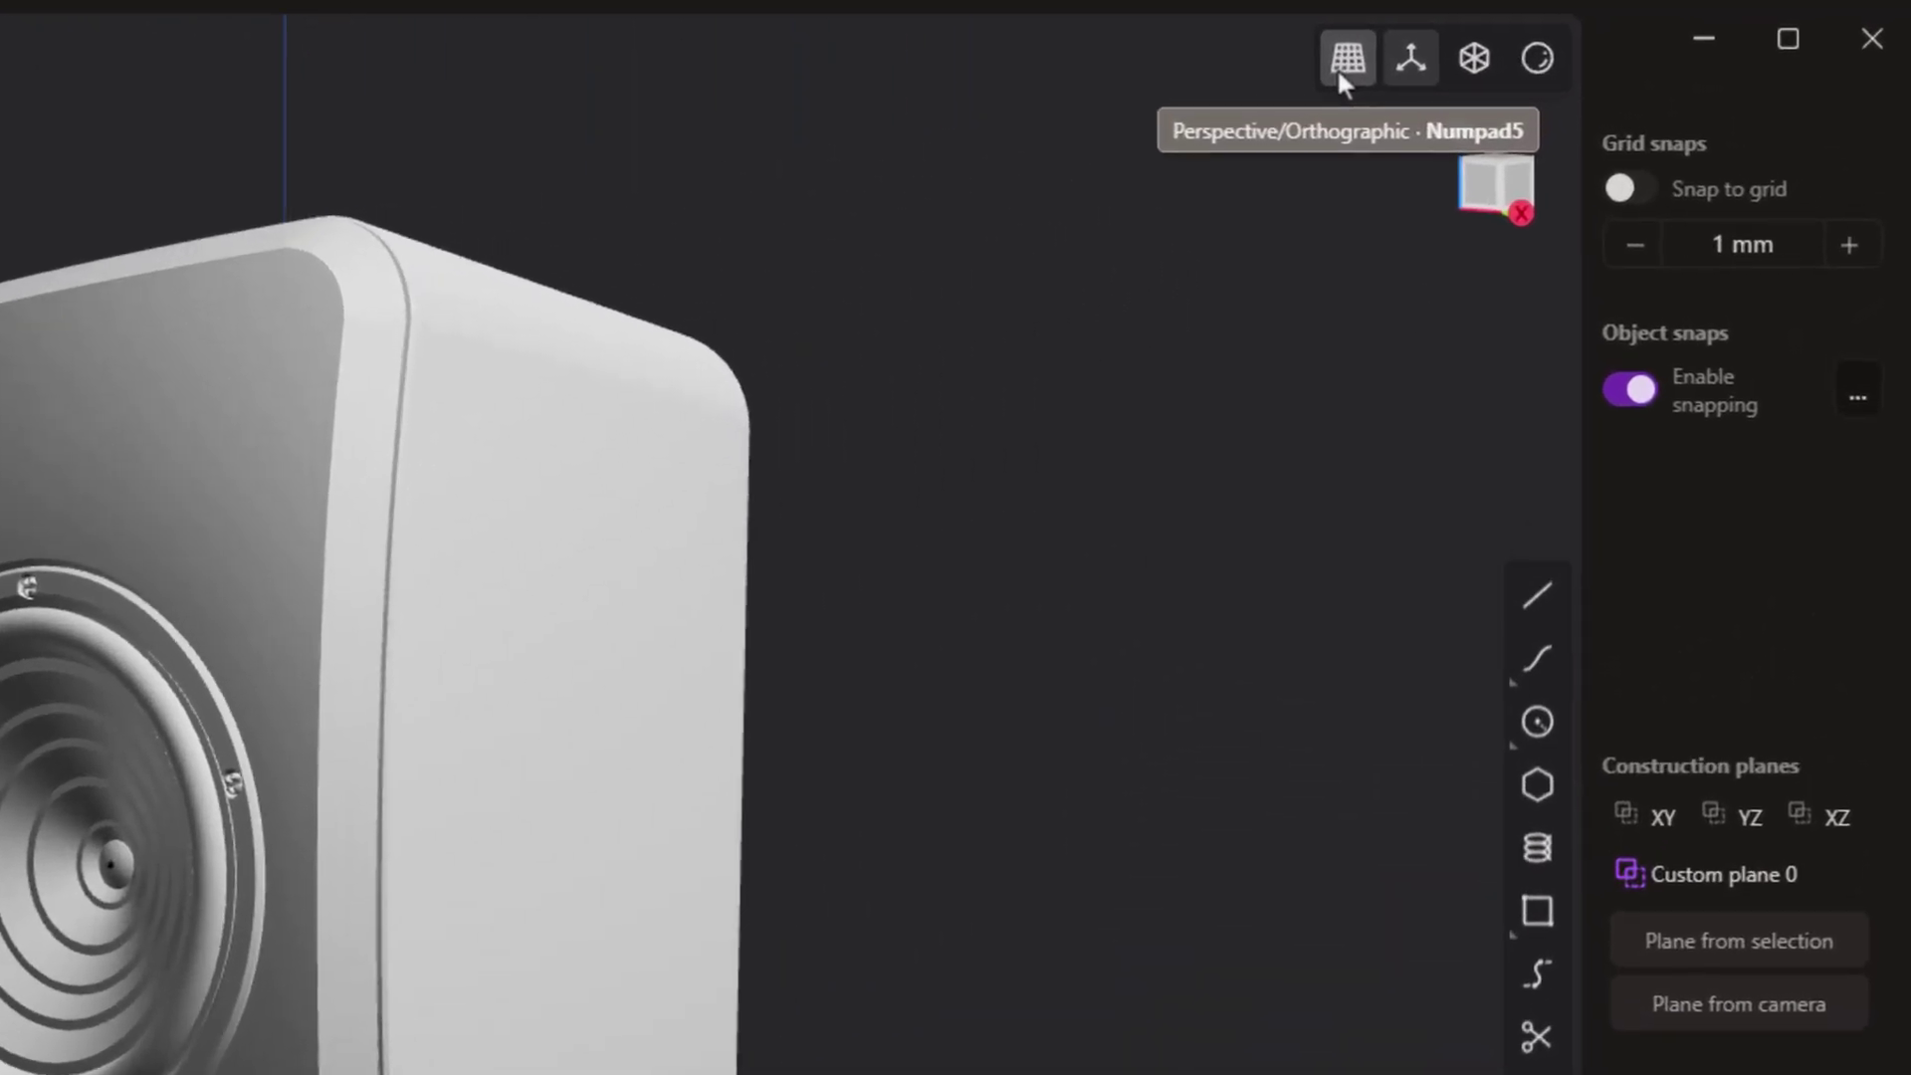
Step: Toggle the view between perspective and orthographic, and switch the viewport overlays off and on again
{"action": "left_click", "coordinate": [1339, 73]}
{"action": "left_click", "coordinate": [1339, 73]}
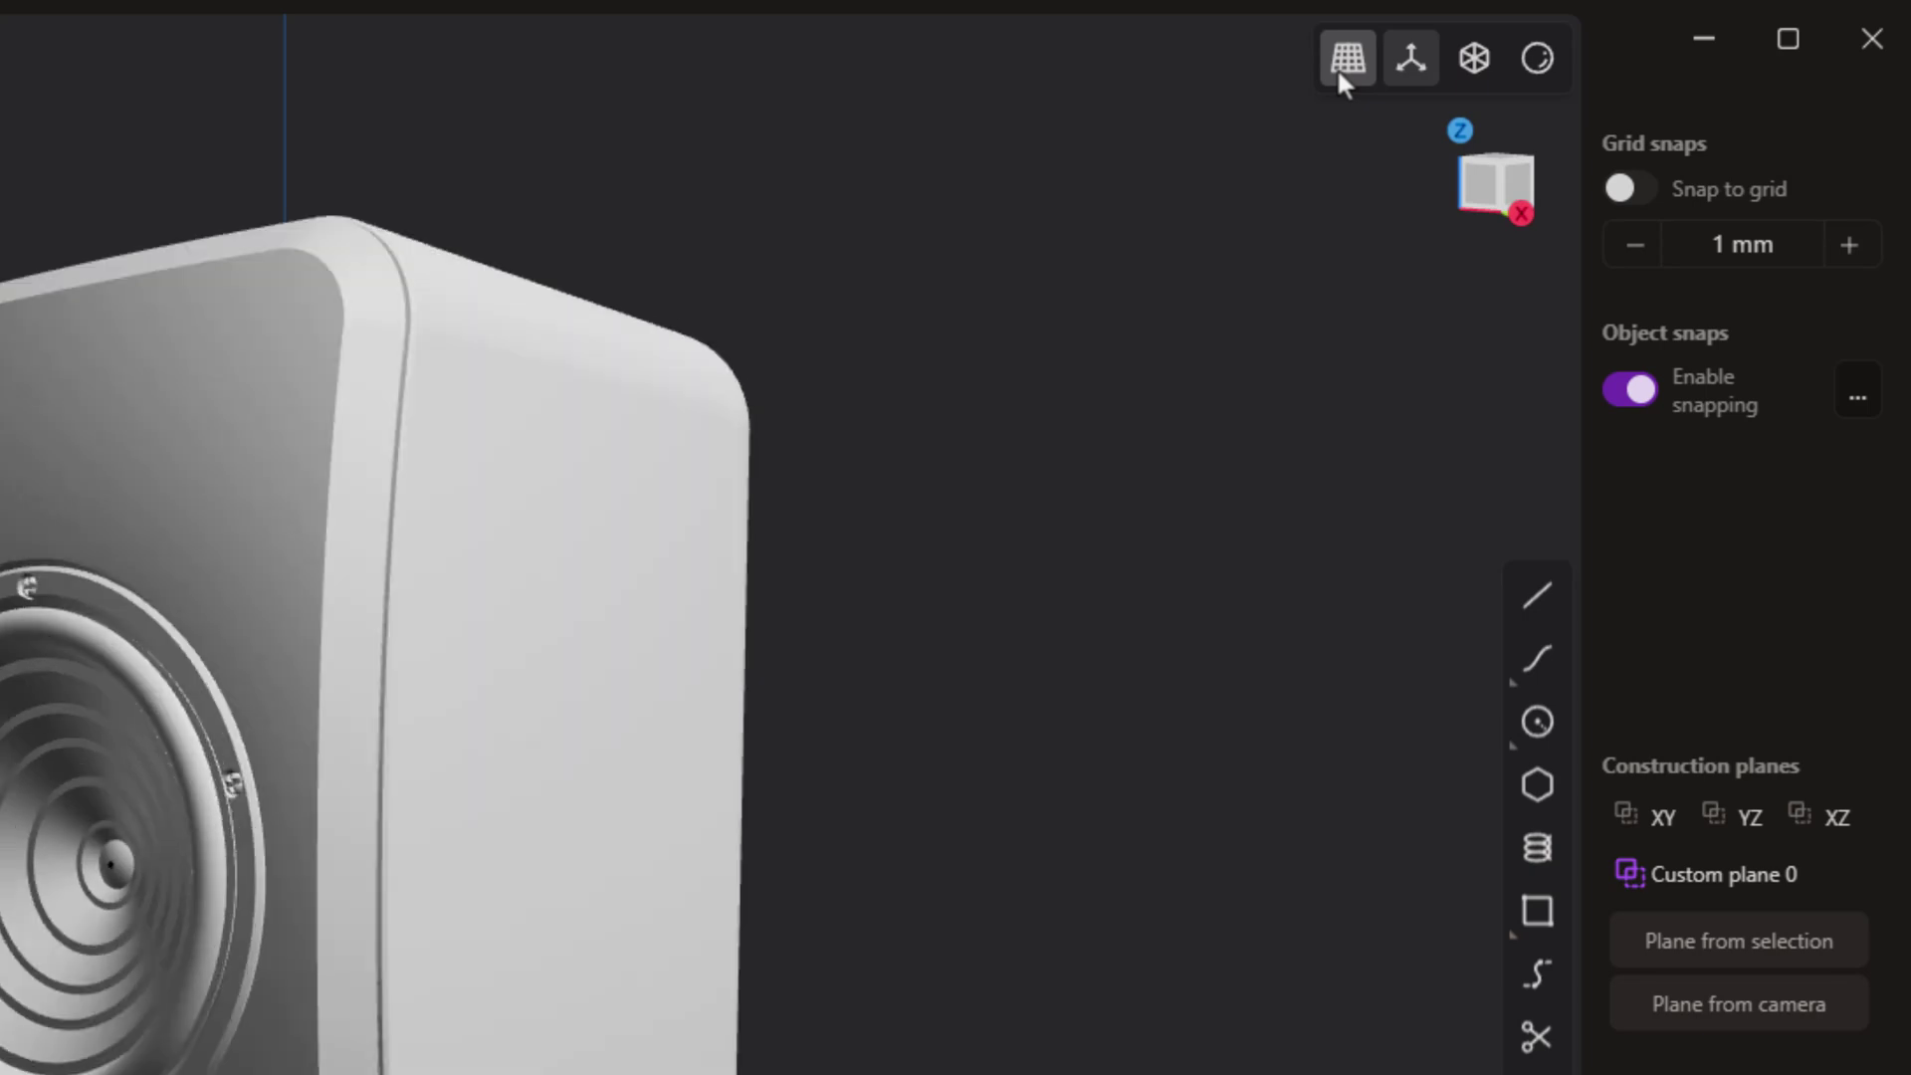
{"action": "left_click", "coordinate": [1407, 56]}
{"action": "left_click", "coordinate": [1406, 56]}
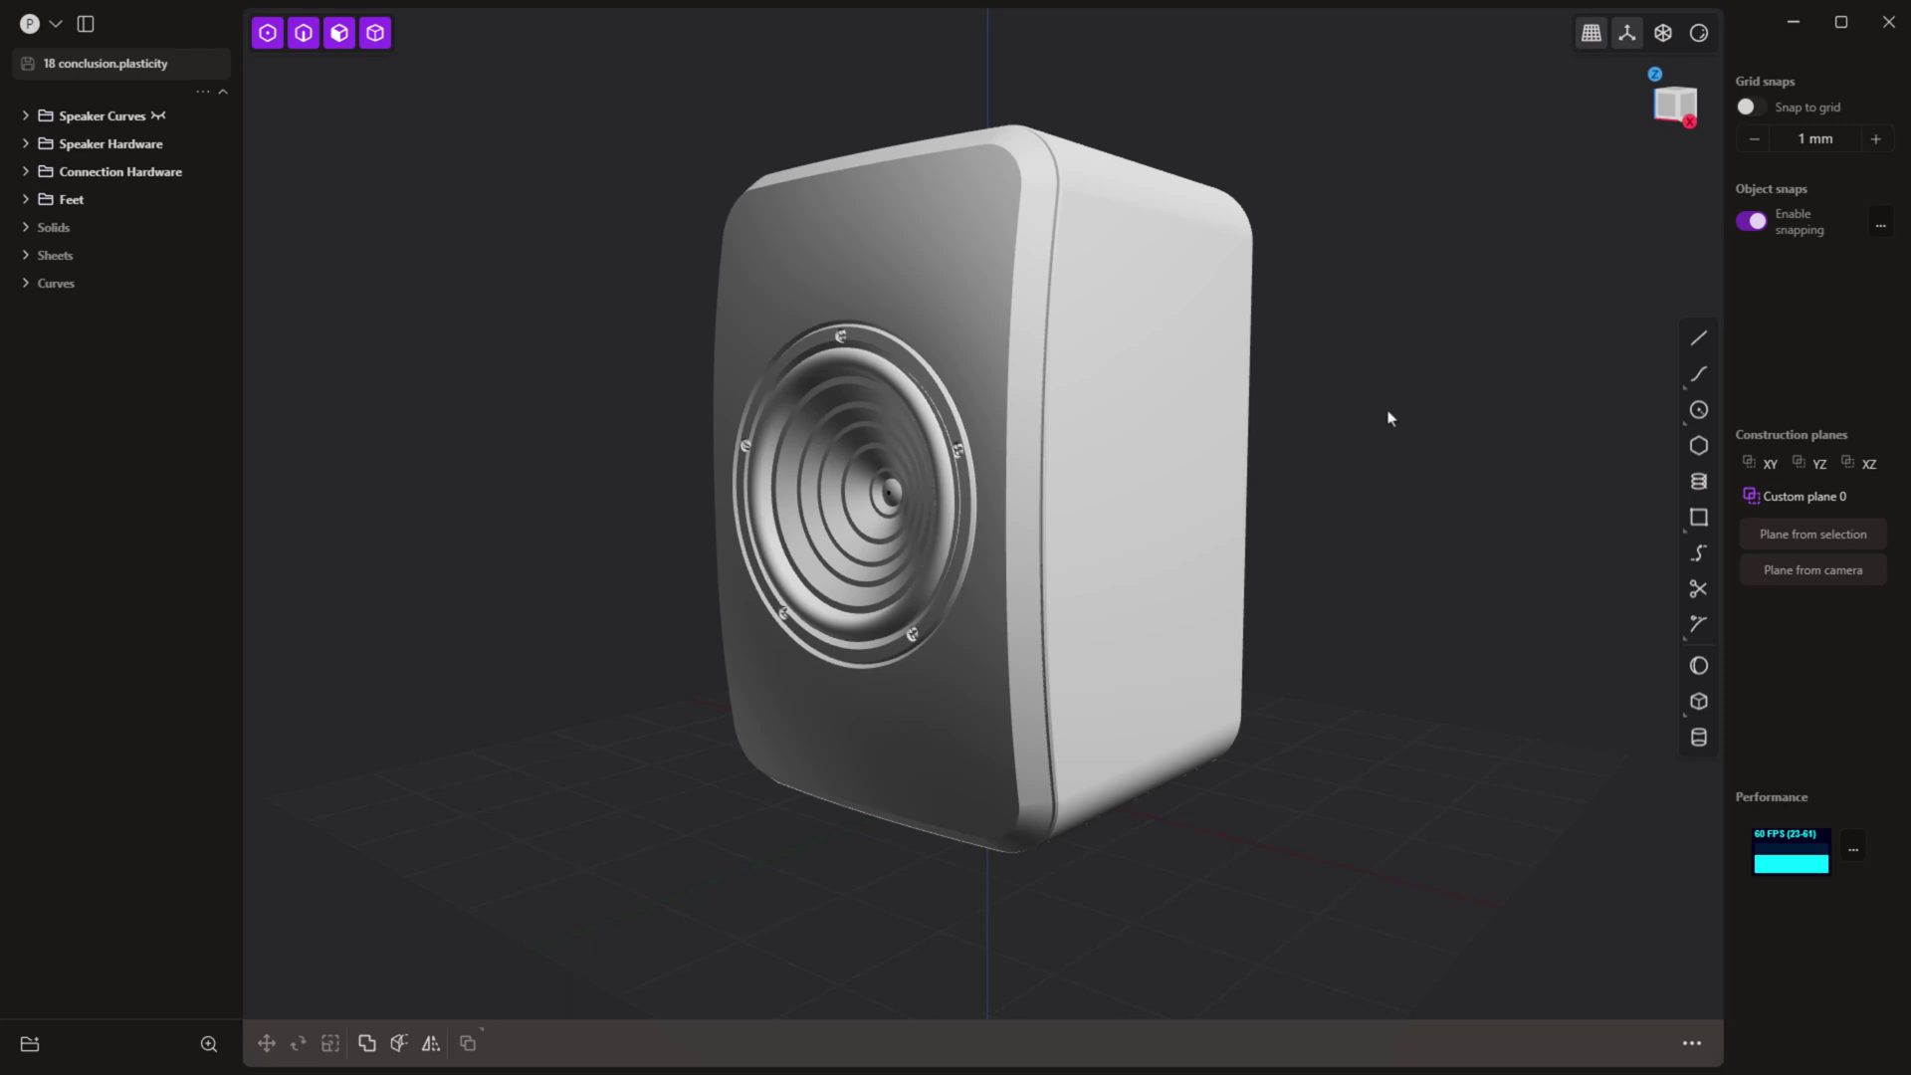
{"action": "left_click", "coordinate": [1632, 40]}
{"action": "left_click", "coordinate": [1633, 40]}
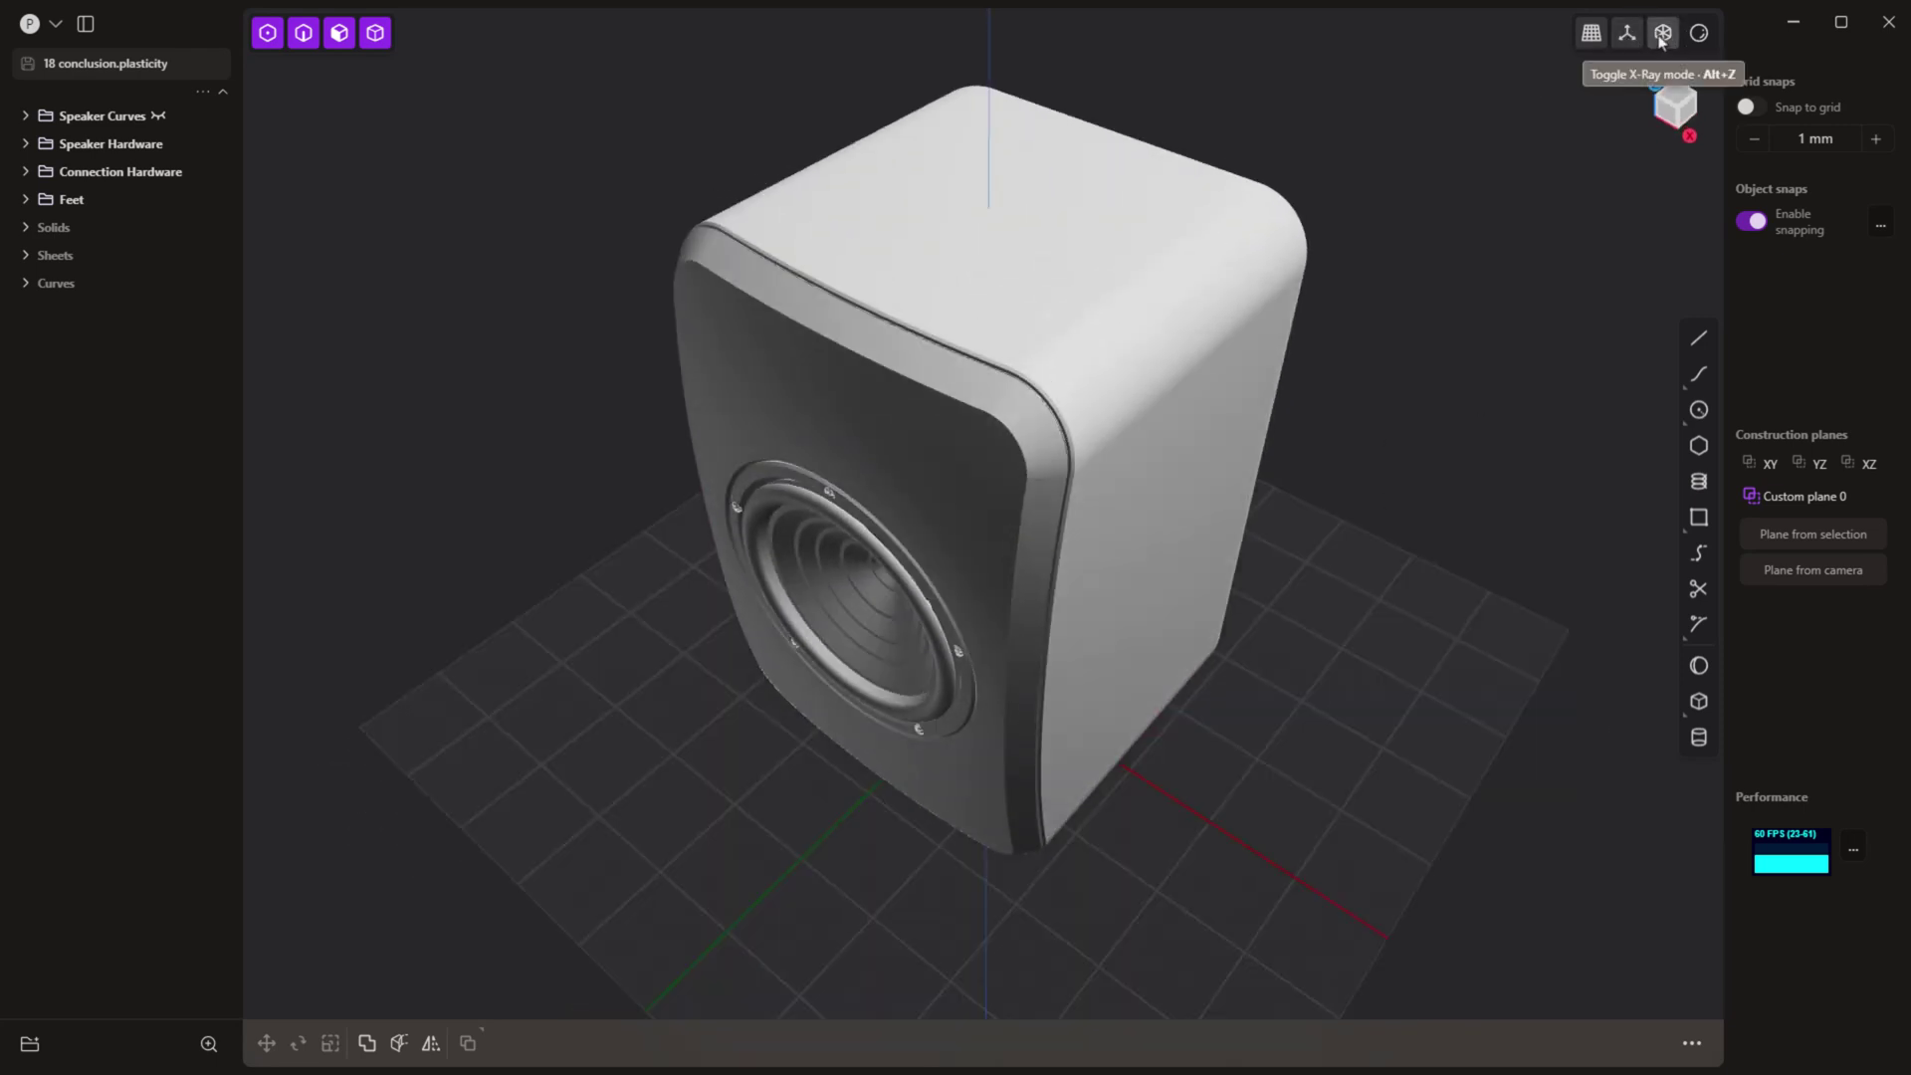
Step: Try the rendered display mode on the speaker, viewing it from several sides, and return to the standard shading
{"action": "middle_click_drag", "start_coordinate": [1561, 152], "coordinate": [1204, 289]}
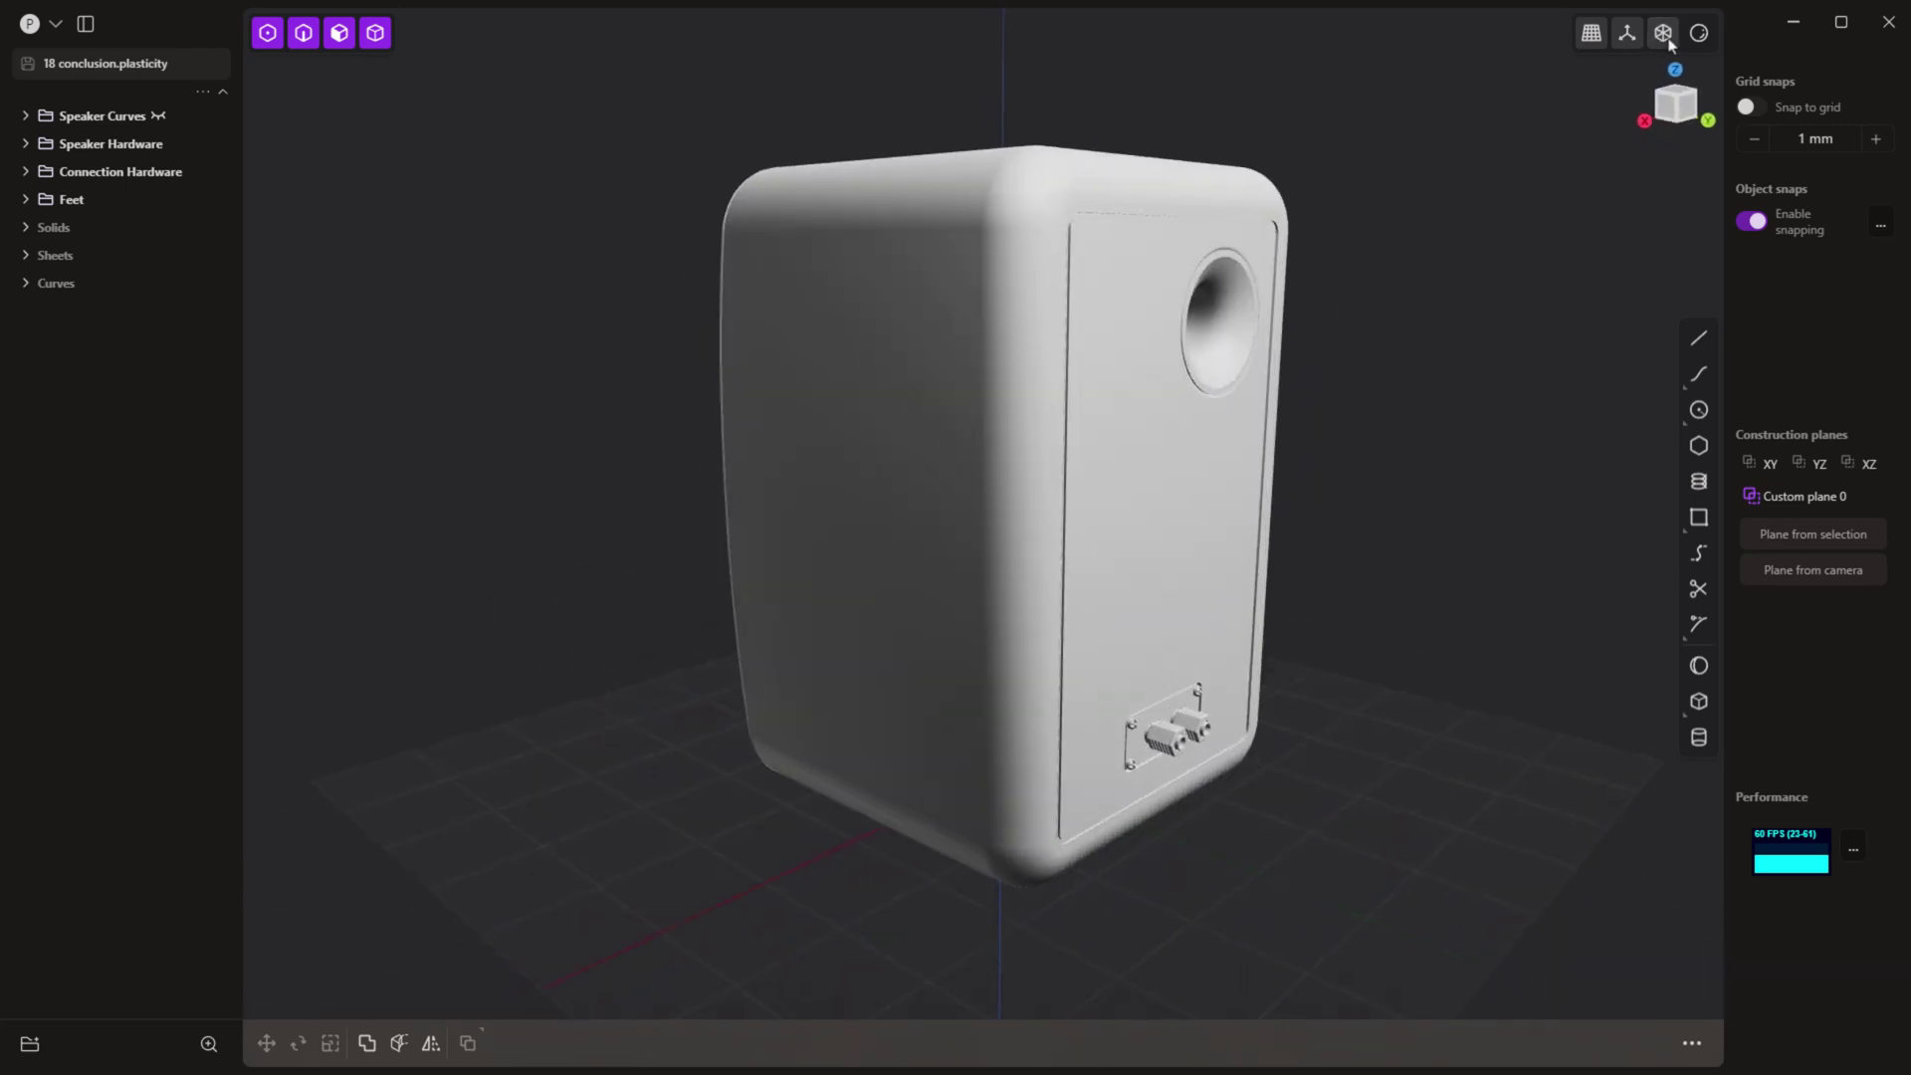
{"action": "left_click", "coordinate": [1699, 35]}
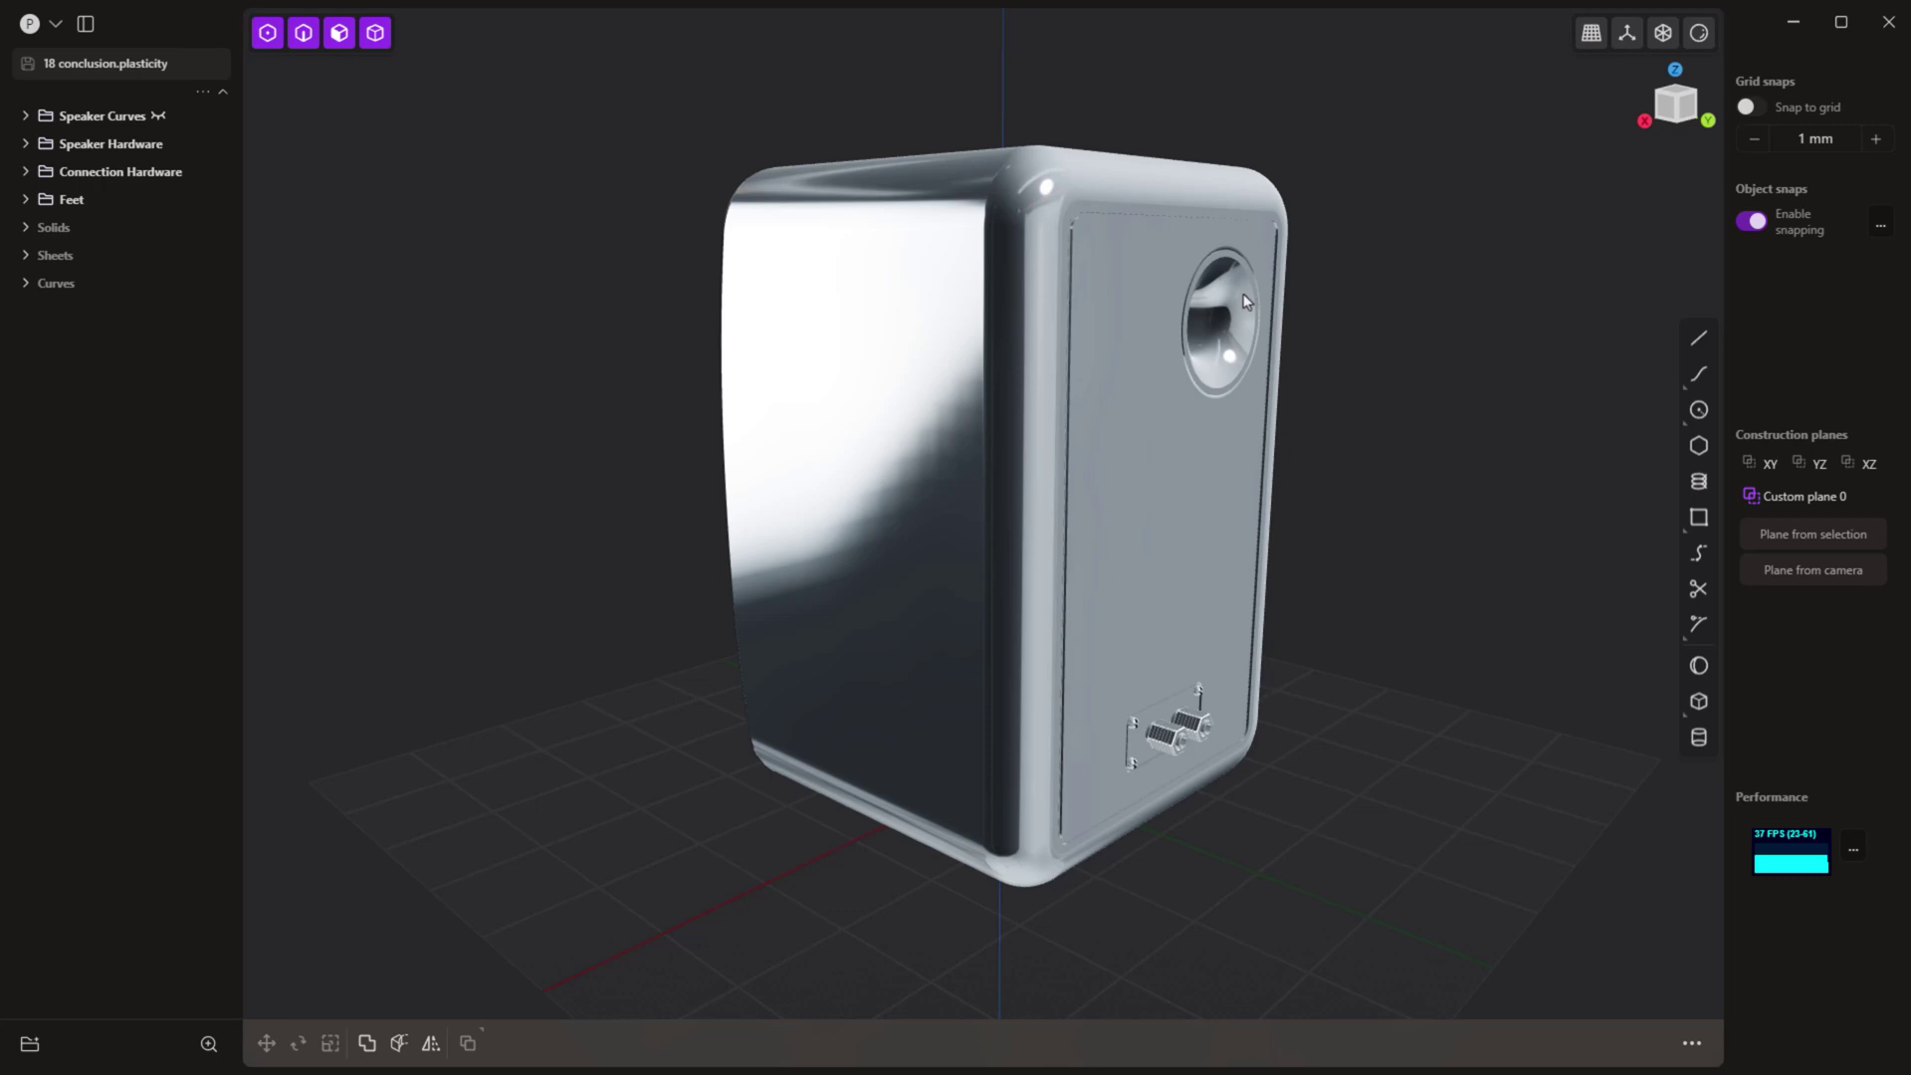
{"action": "middle_click_drag", "start_coordinate": [1692, 45], "coordinate": [1644, 56]}
{"action": "left_click", "coordinate": [1699, 35]}
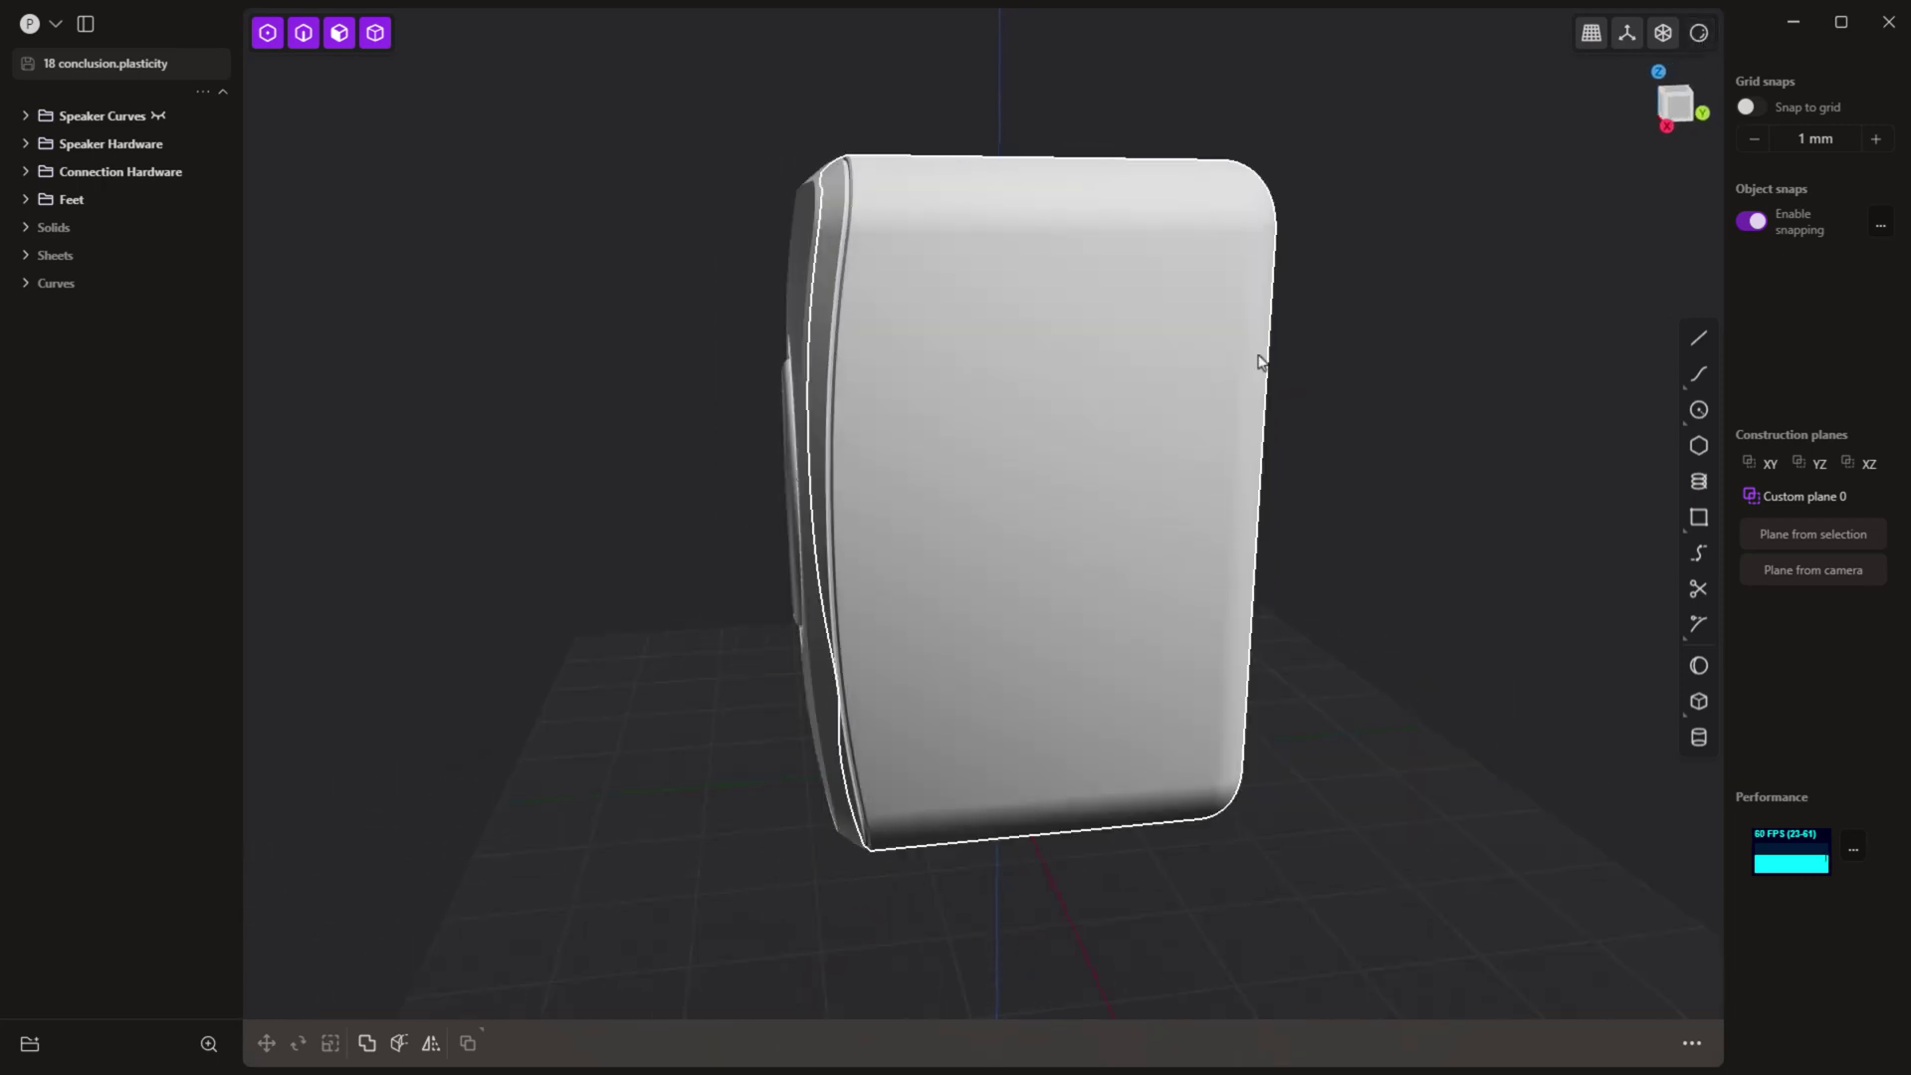
{"action": "middle_click_drag", "start_coordinate": [1320, 285], "coordinate": [1314, 329]}
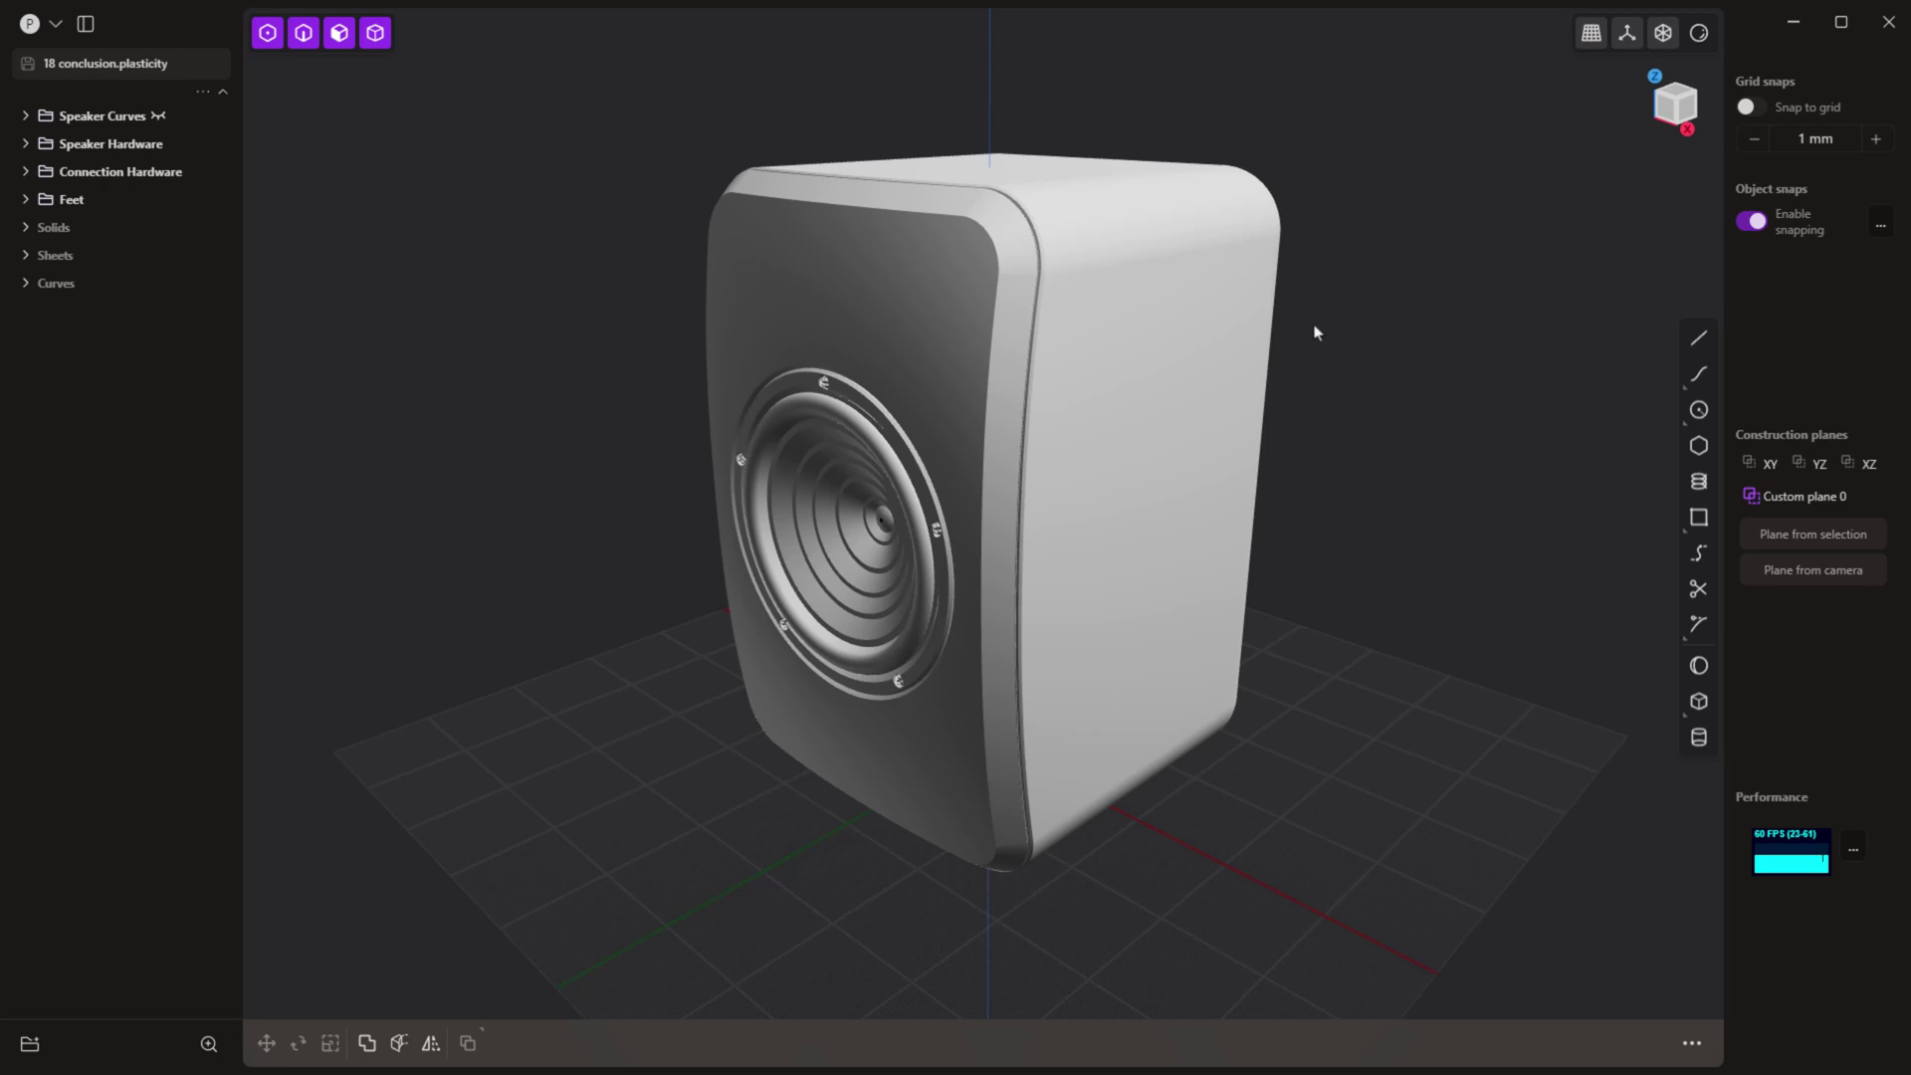
{"action": "left_click", "coordinate": [1699, 40]}
{"action": "left_click", "coordinate": [1700, 40]}
Step: Try the red and the horizontal zebra-stripe matcaps on the speaker, and apply the pale blue-beige matcap
{"action": "right_click", "coordinate": [1701, 38]}
{"action": "left_click", "coordinate": [1646, 120]}
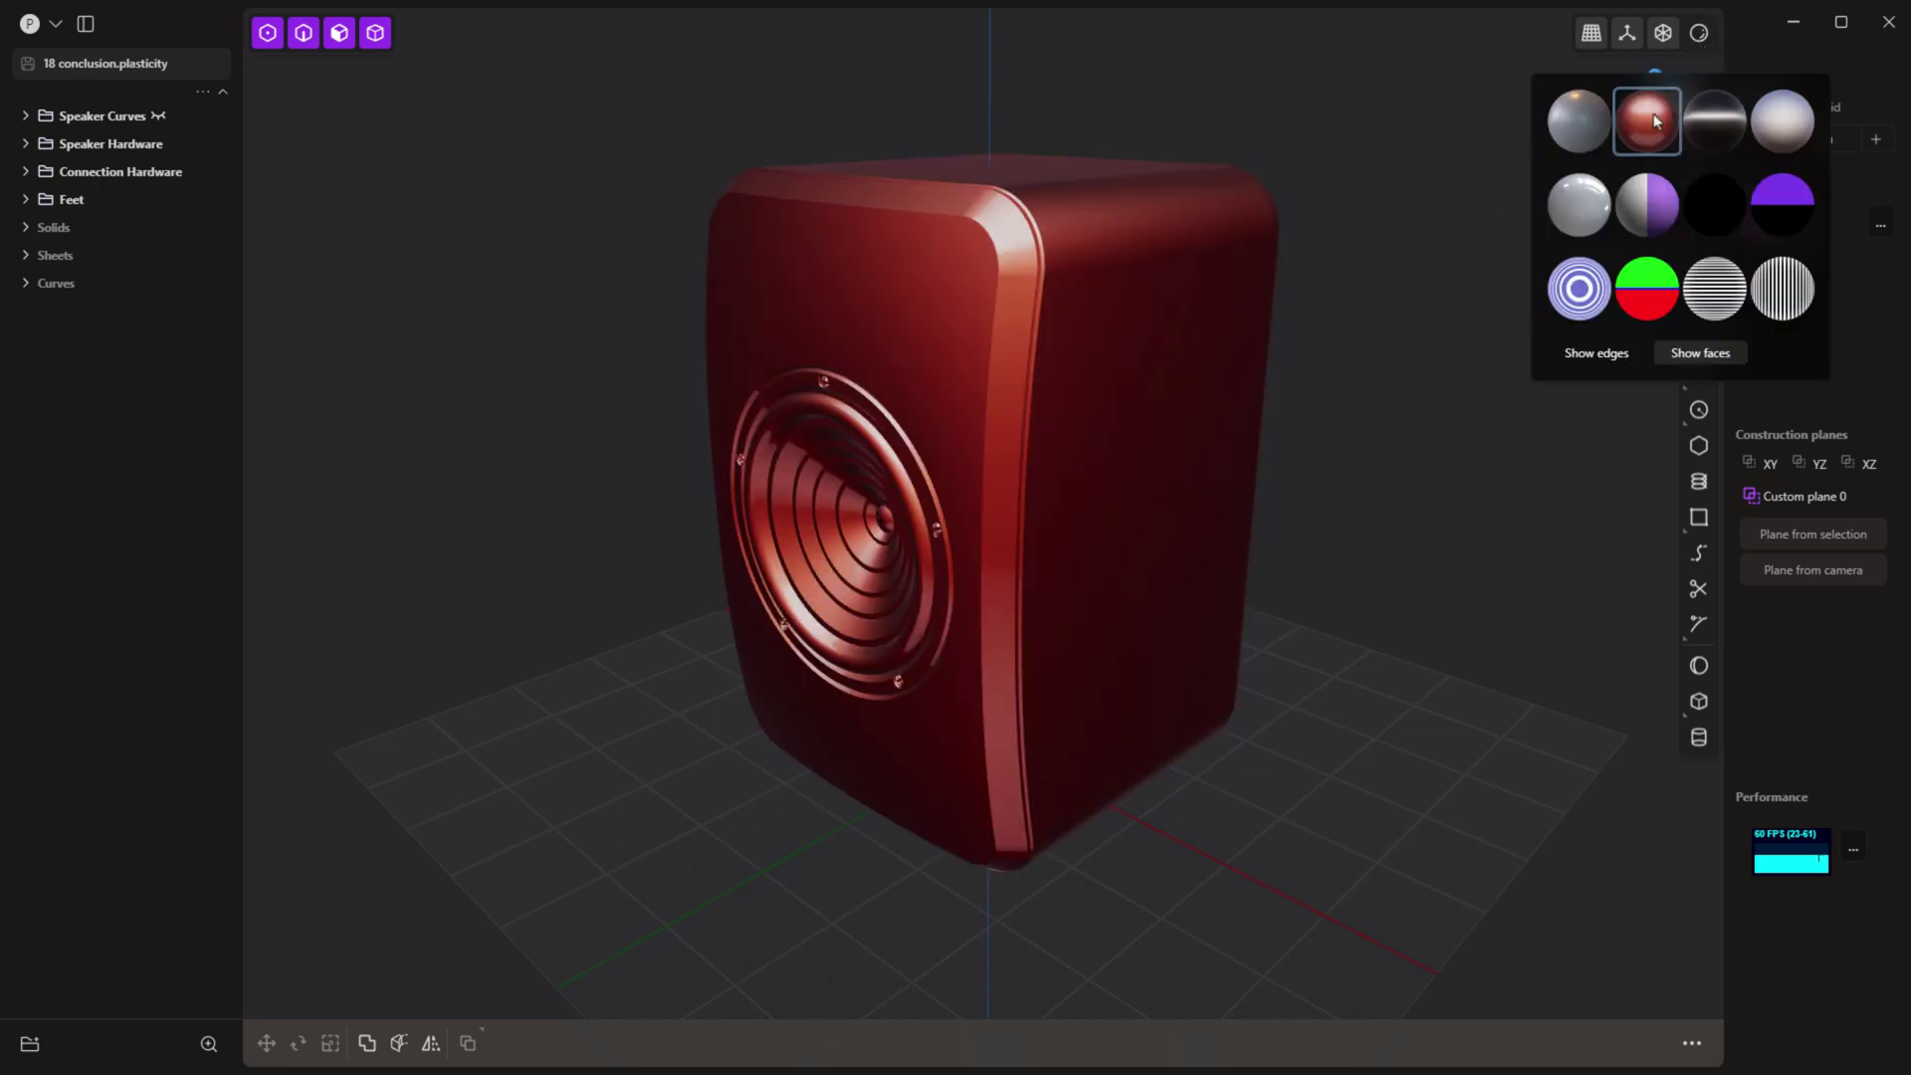
{"action": "right_click", "coordinate": [1699, 35]}
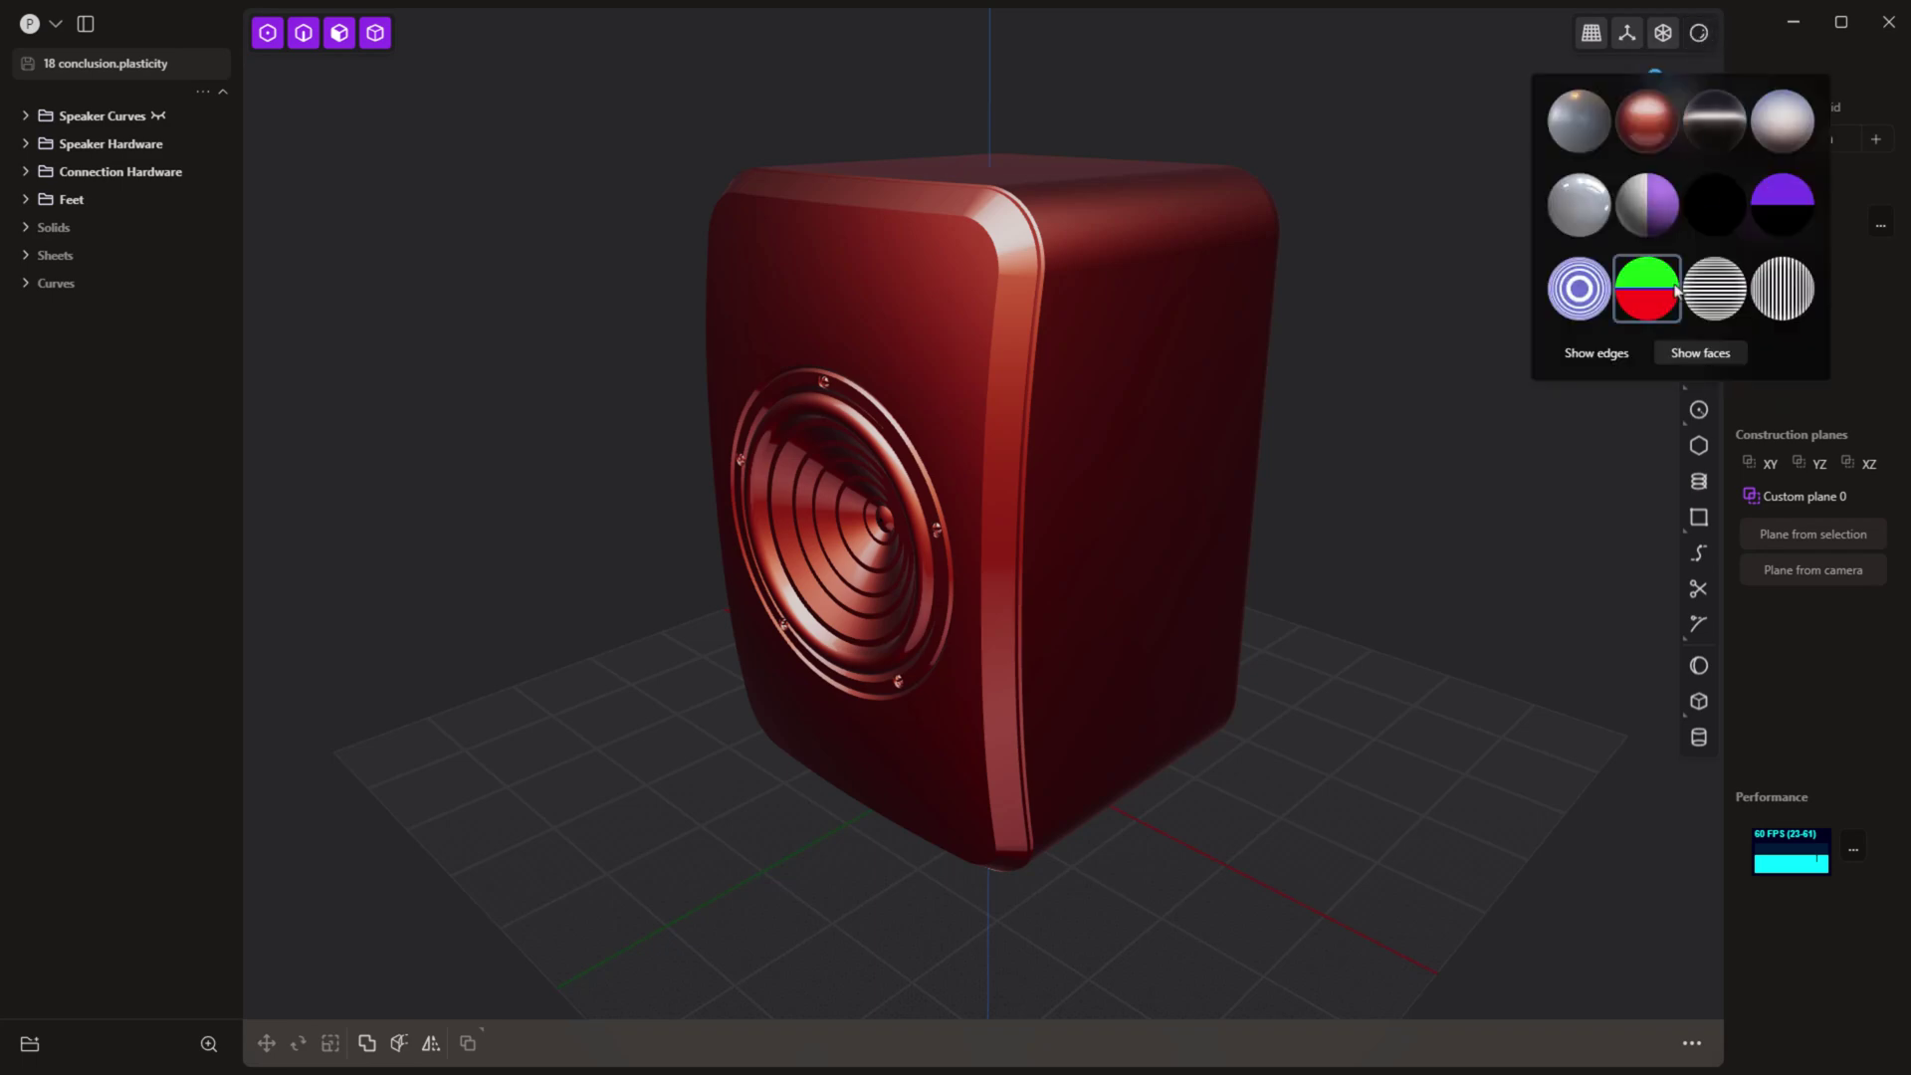
{"action": "left_click", "coordinate": [1714, 288]}
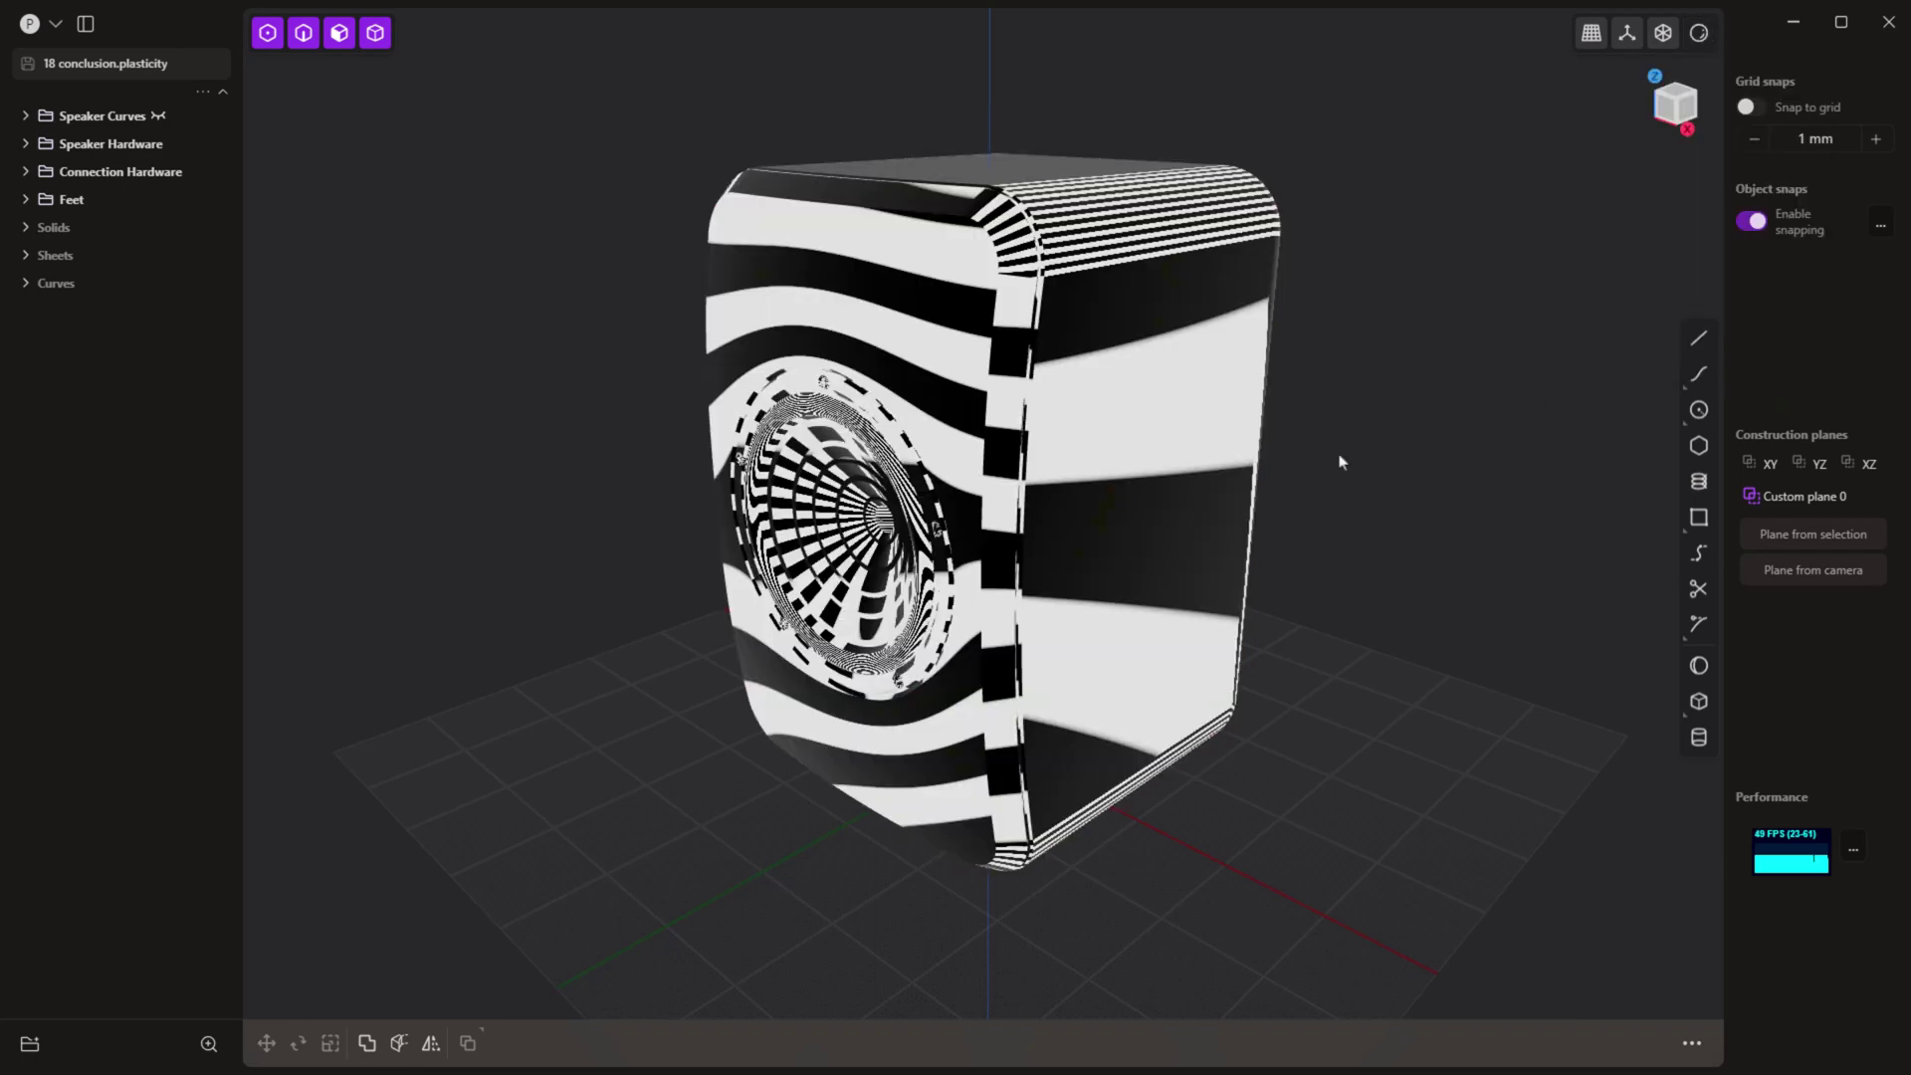
{"action": "mouse_move", "coordinate": [1335, 461]}
{"action": "middle_mouse_down"}
{"action": "mouse_move", "coordinate": [1306, 465]}
{"action": "mouse_move", "coordinate": [1334, 458]}
{"action": "middle_mouse_up"}
{"action": "right_click", "coordinate": [1699, 34]}
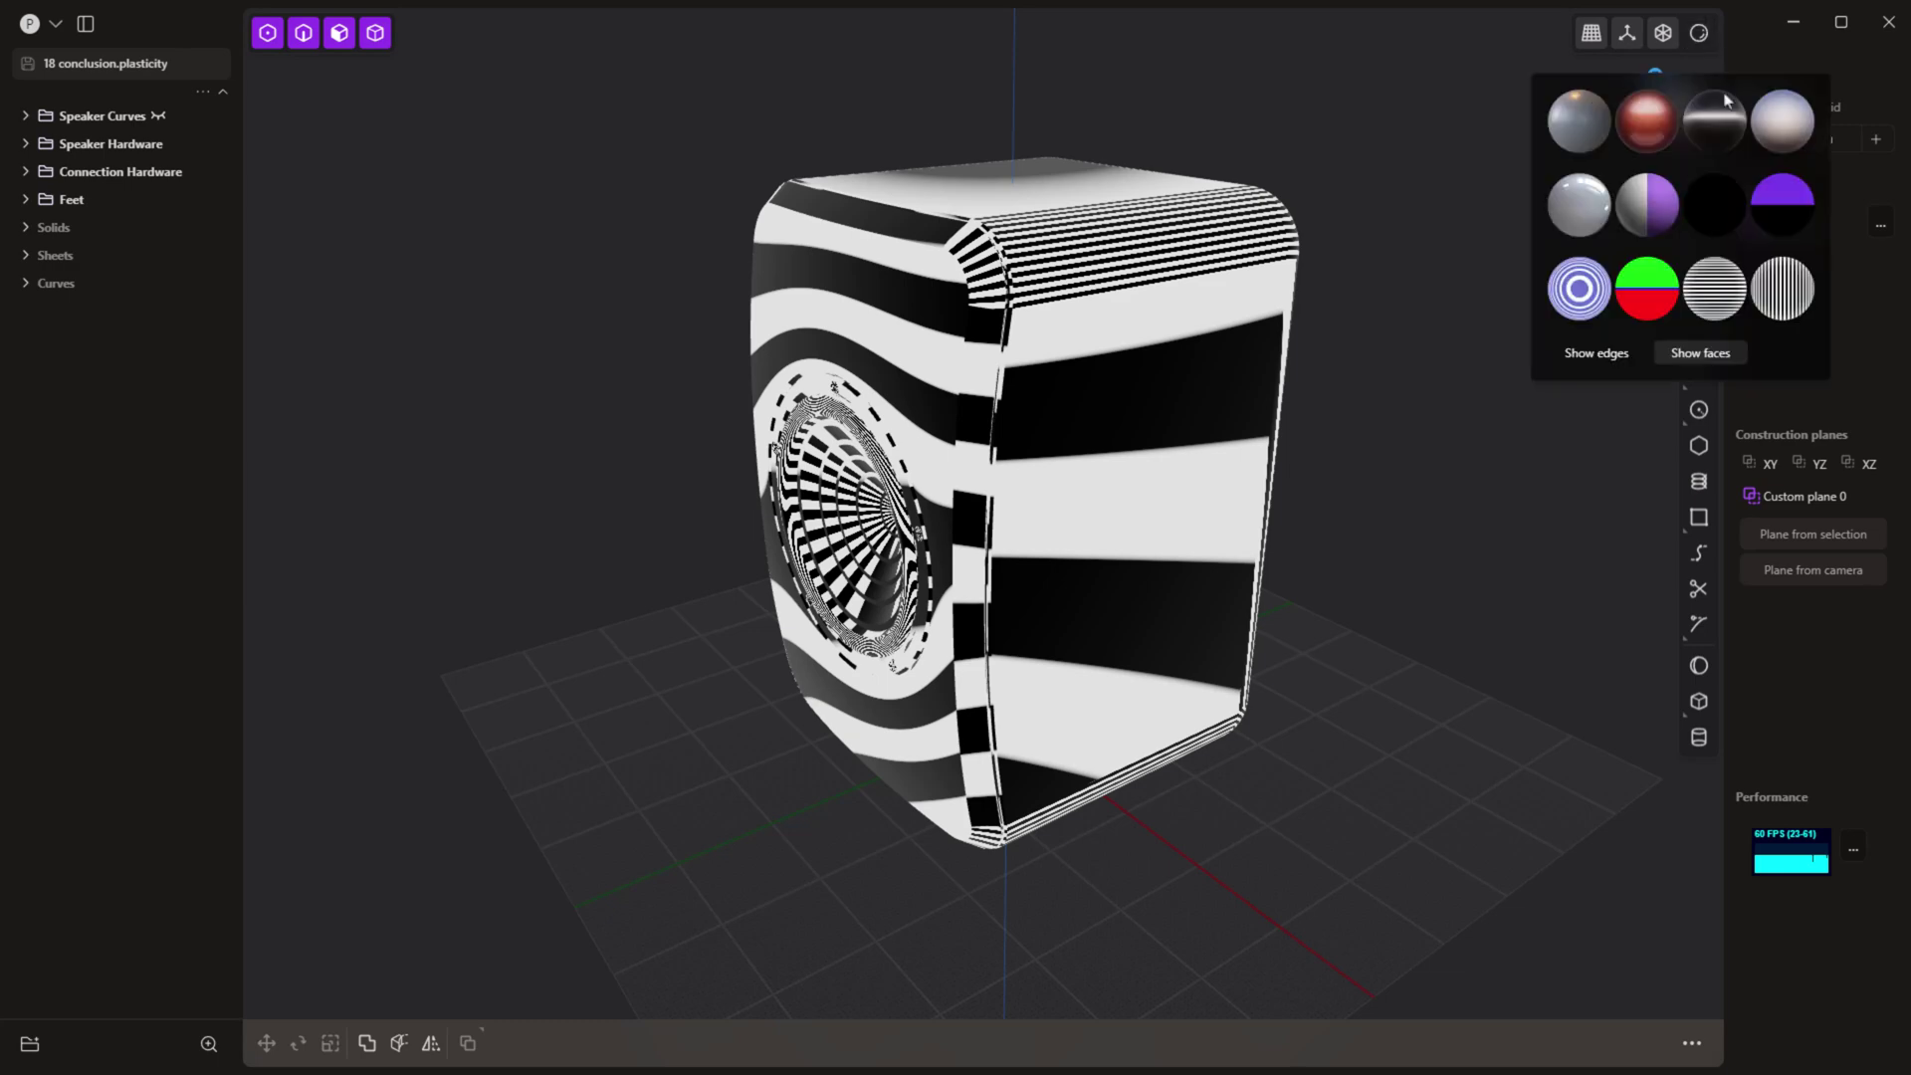
{"action": "left_click", "coordinate": [1781, 119]}
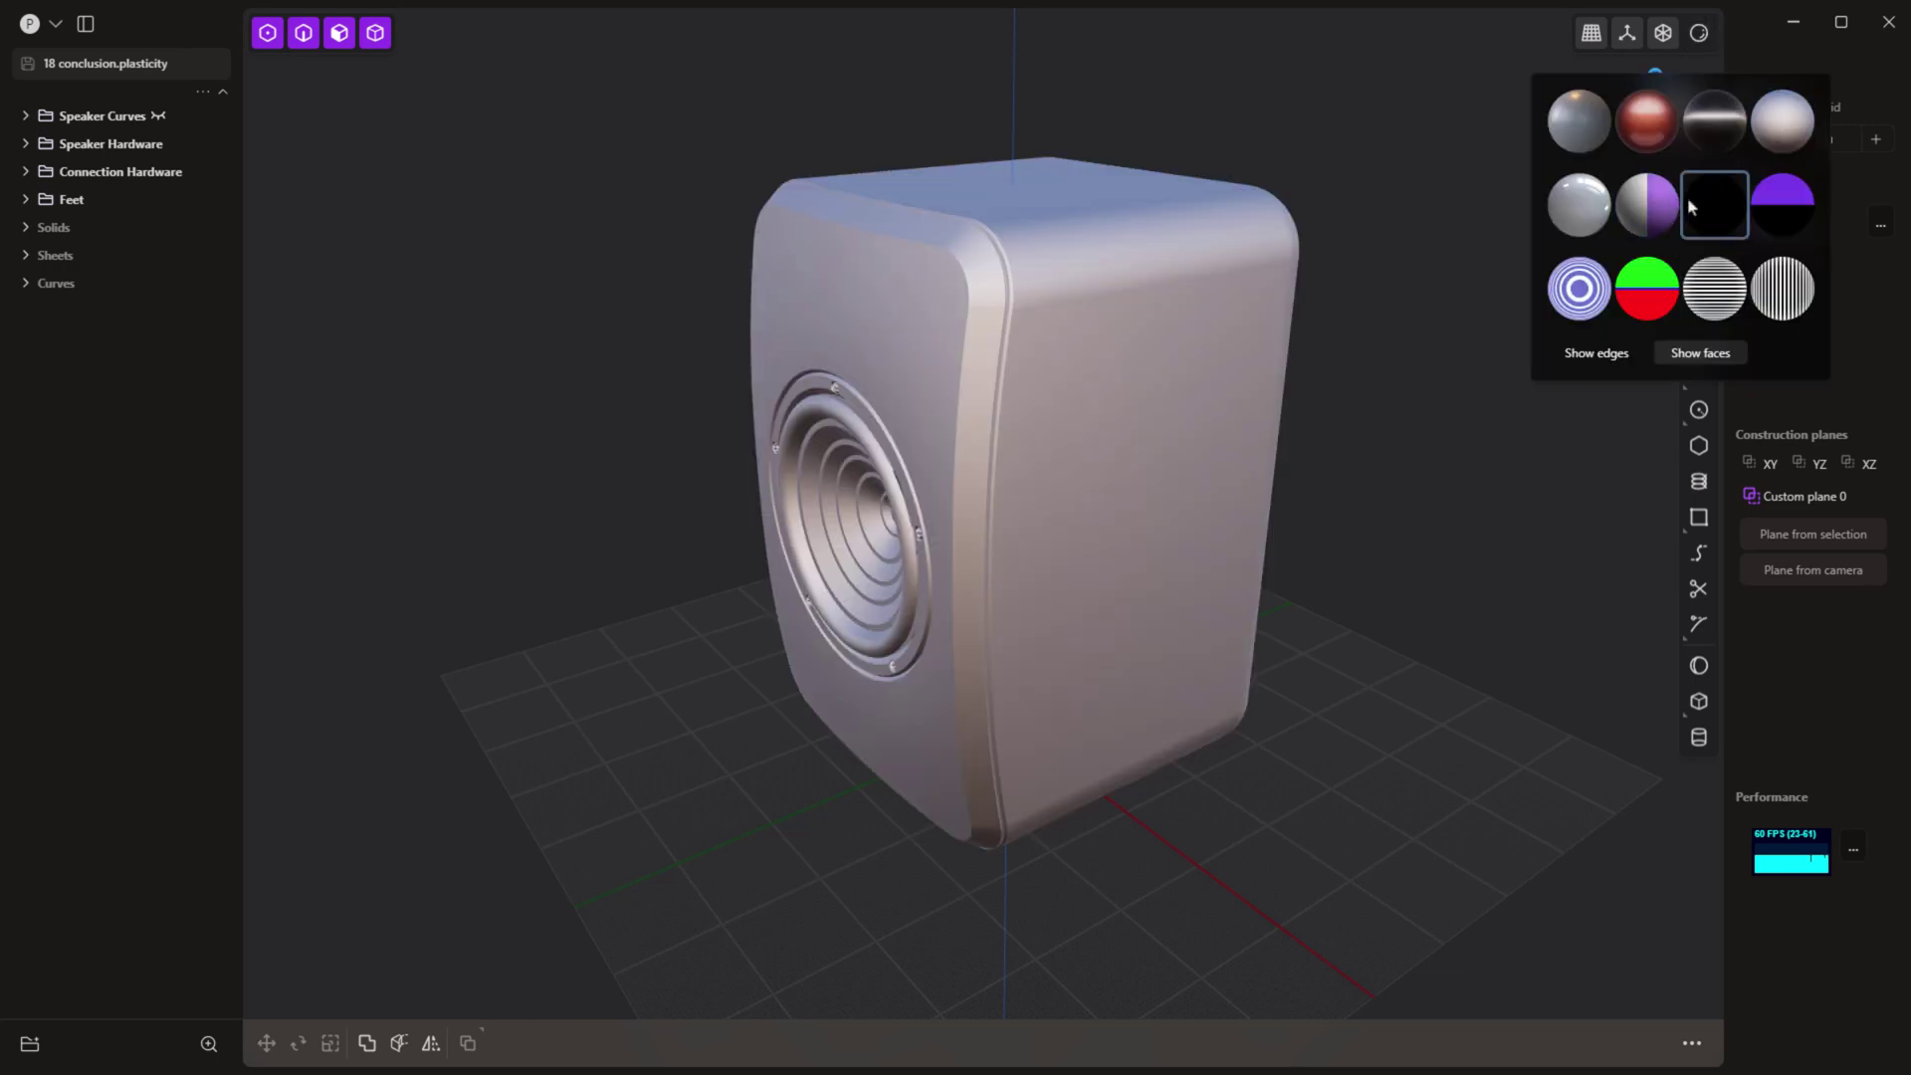
Step: Turn on edge display, compare the speaker with X-ray mode on and off, and leave X-ray off
{"action": "left_click", "coordinate": [1618, 363]}
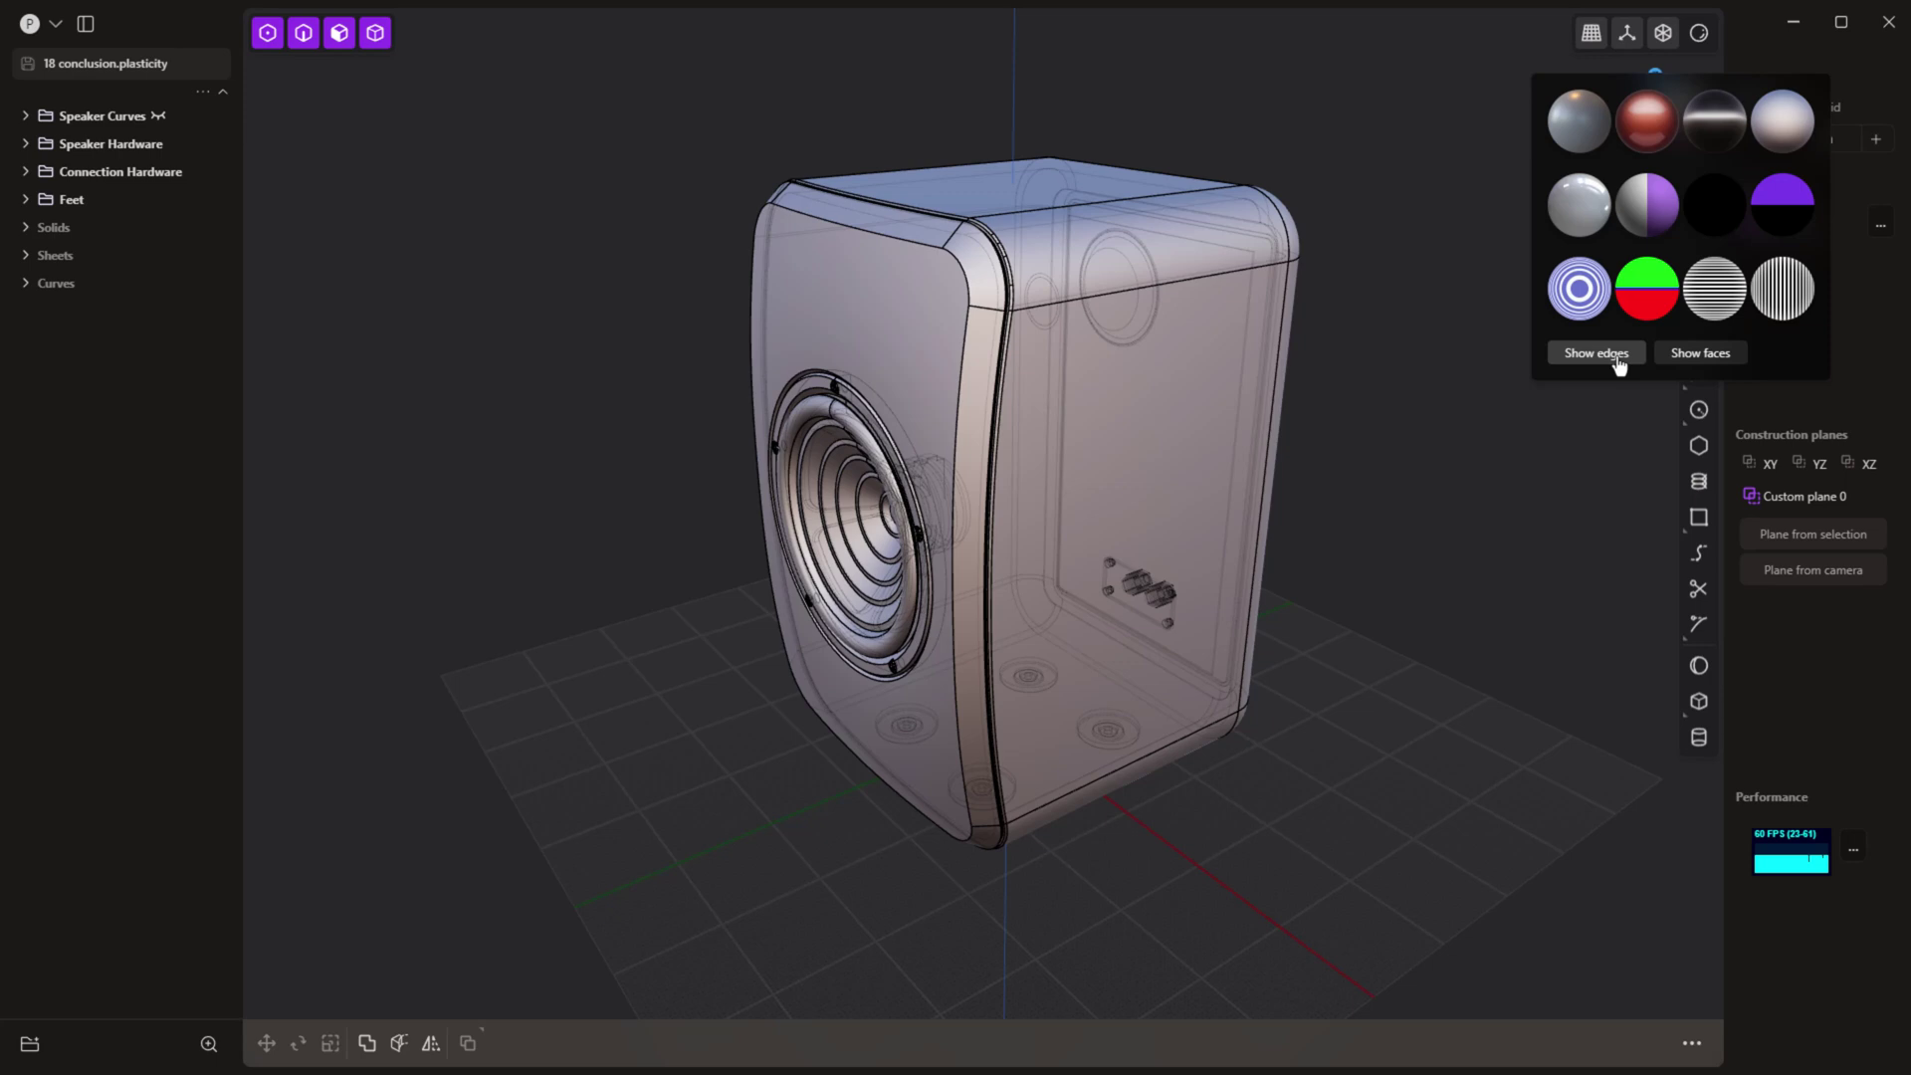
{"action": "left_click", "coordinate": [1680, 38]}
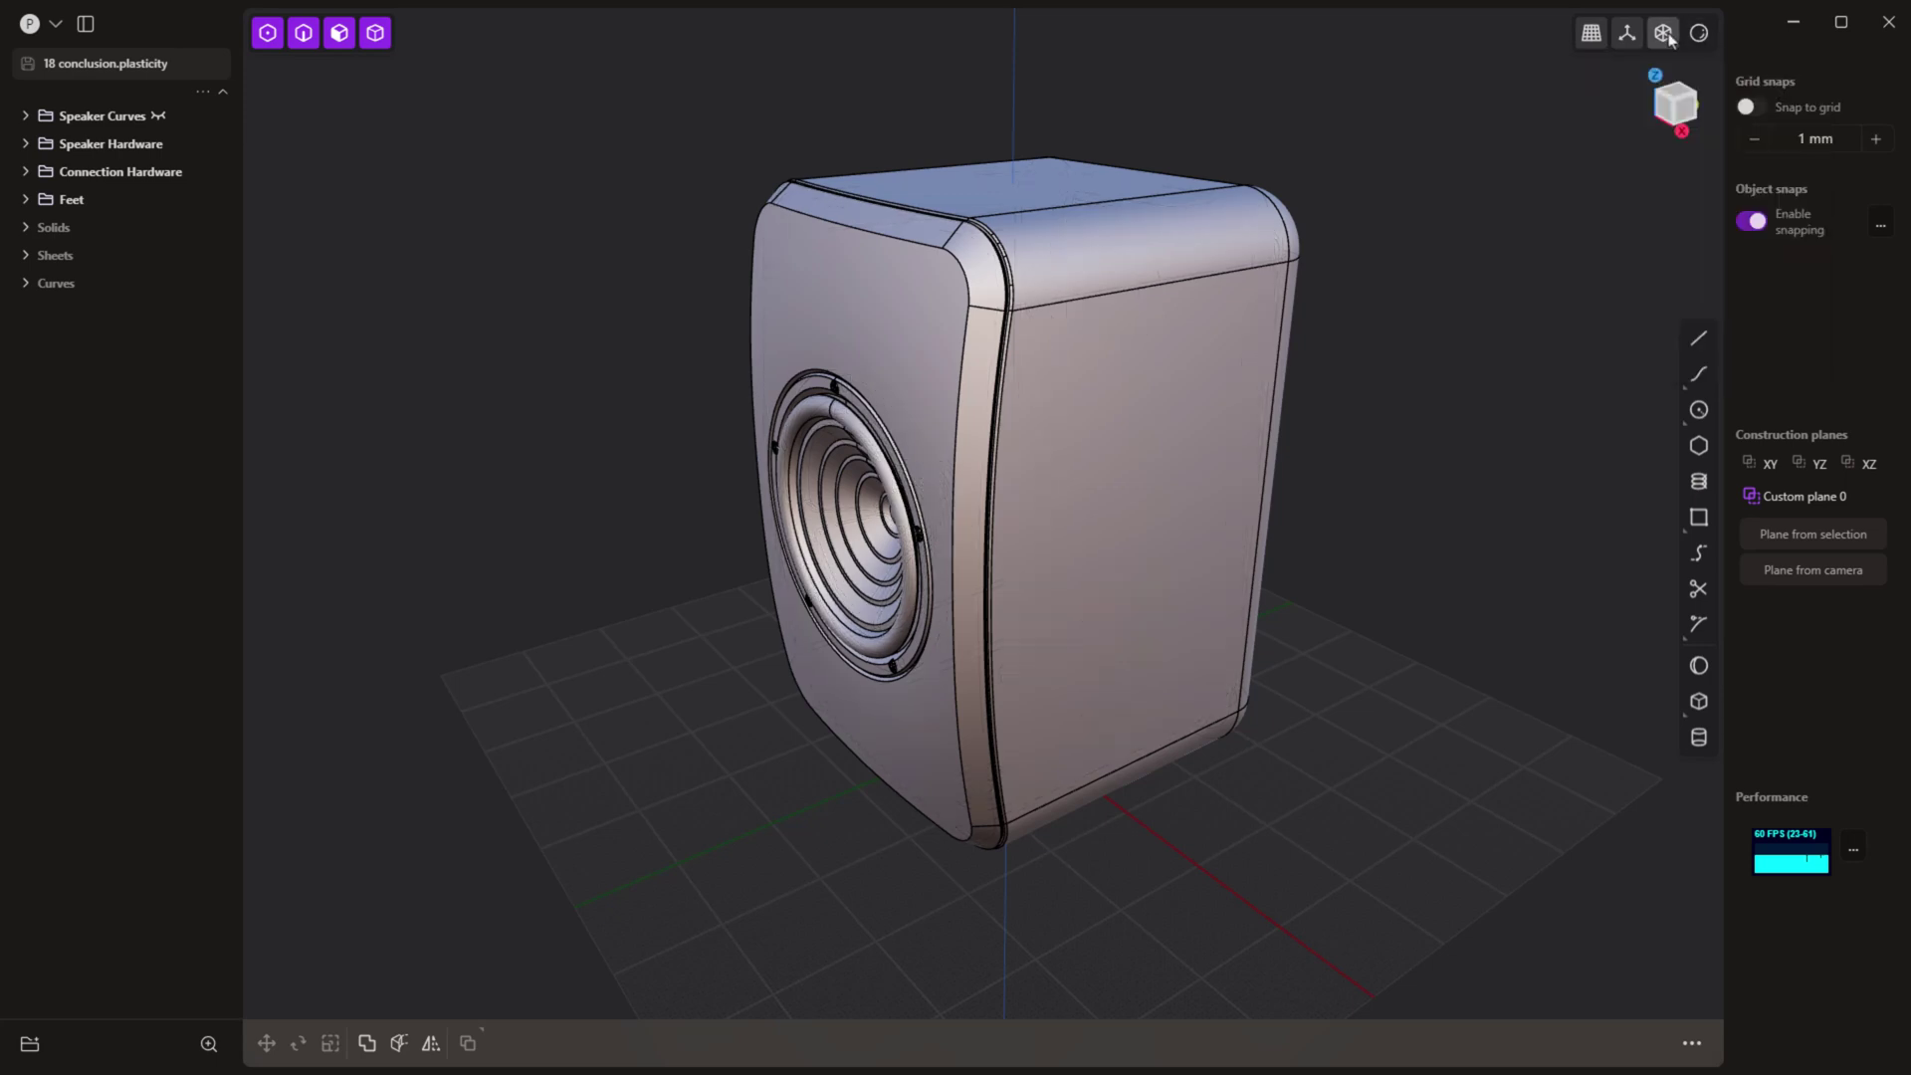
{"action": "left_click", "coordinate": [1673, 37]}
{"action": "middle_click_drag", "start_coordinate": [1294, 359], "coordinate": [1224, 343]}
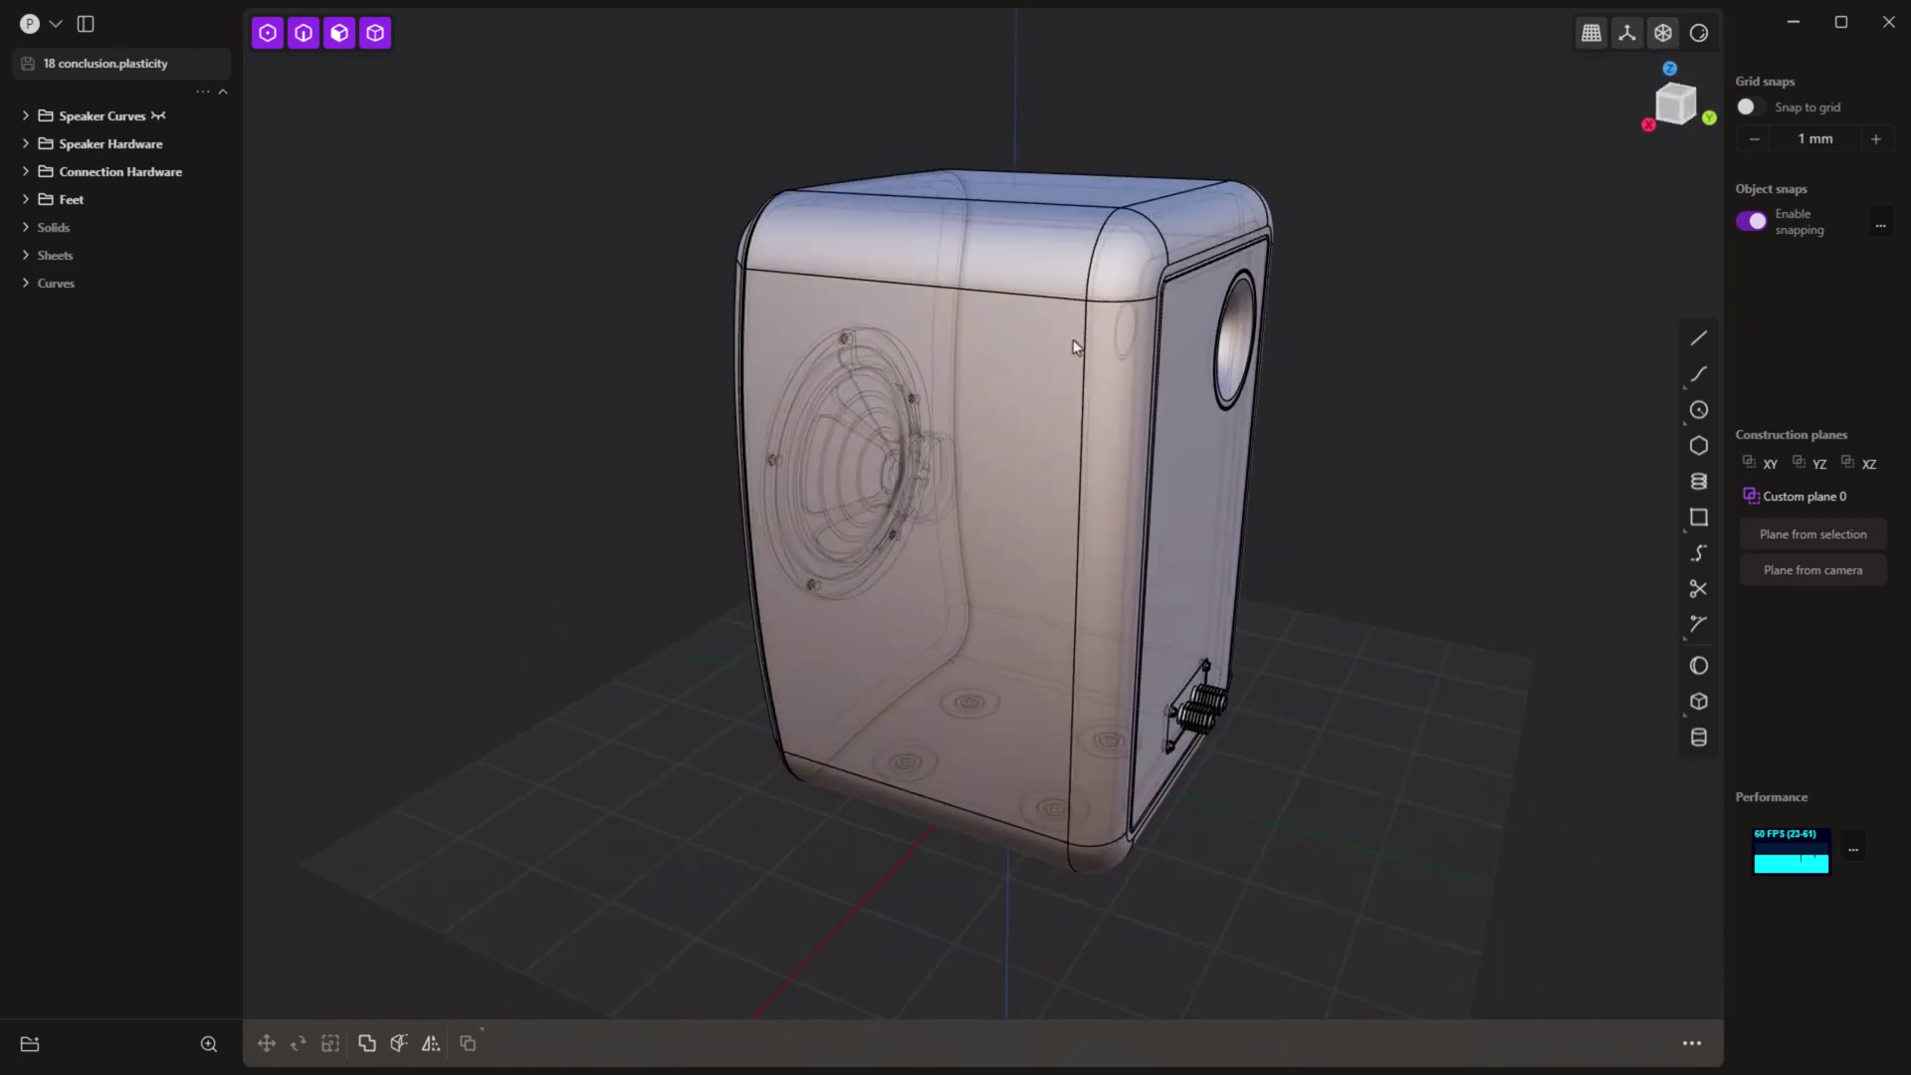
{"action": "left_click", "coordinate": [1664, 33]}
{"action": "left_click", "coordinate": [1699, 32]}
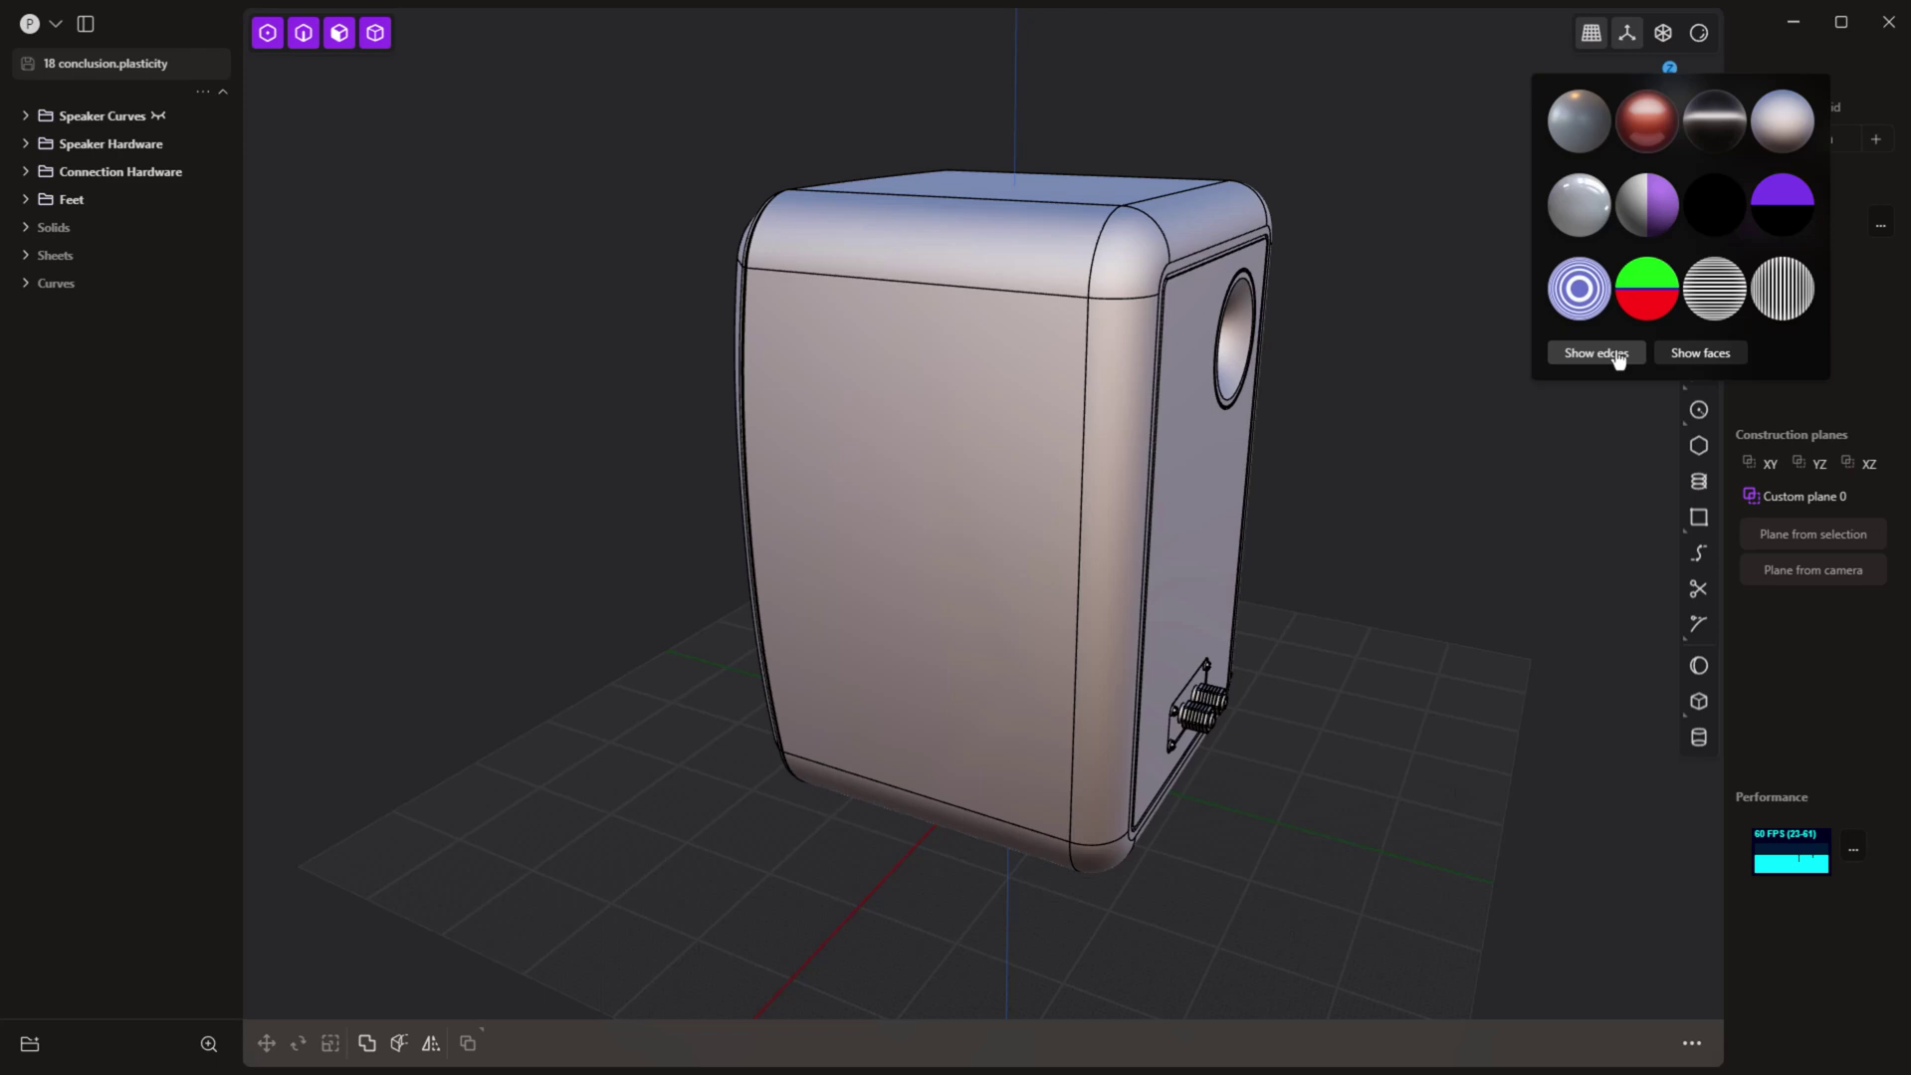
{"action": "middle_click_drag", "start_coordinate": [1099, 418], "coordinate": [1503, 329]}
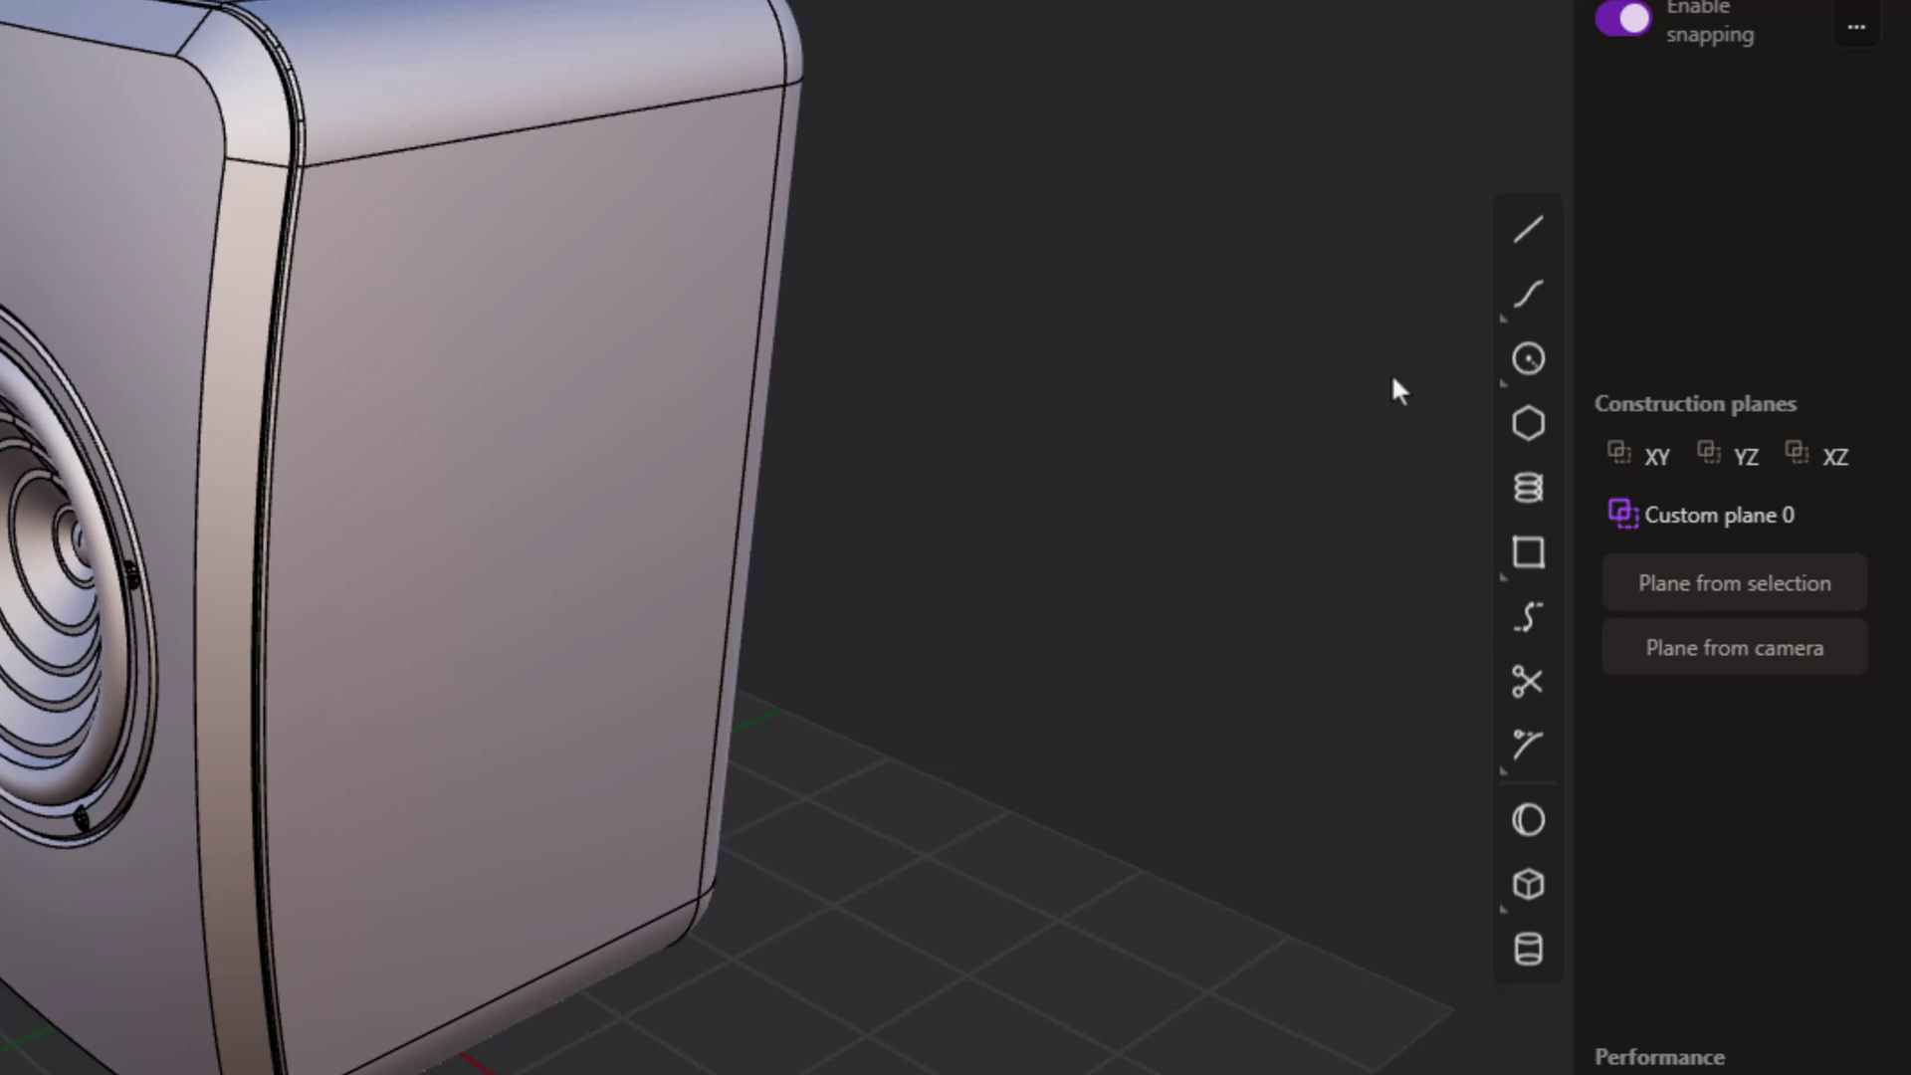
Step: Switch the curve tool to Control point curve and the circle tool to its diameter variant, and leave both without drawing
{"action": "left_click", "coordinate": [1515, 302]}
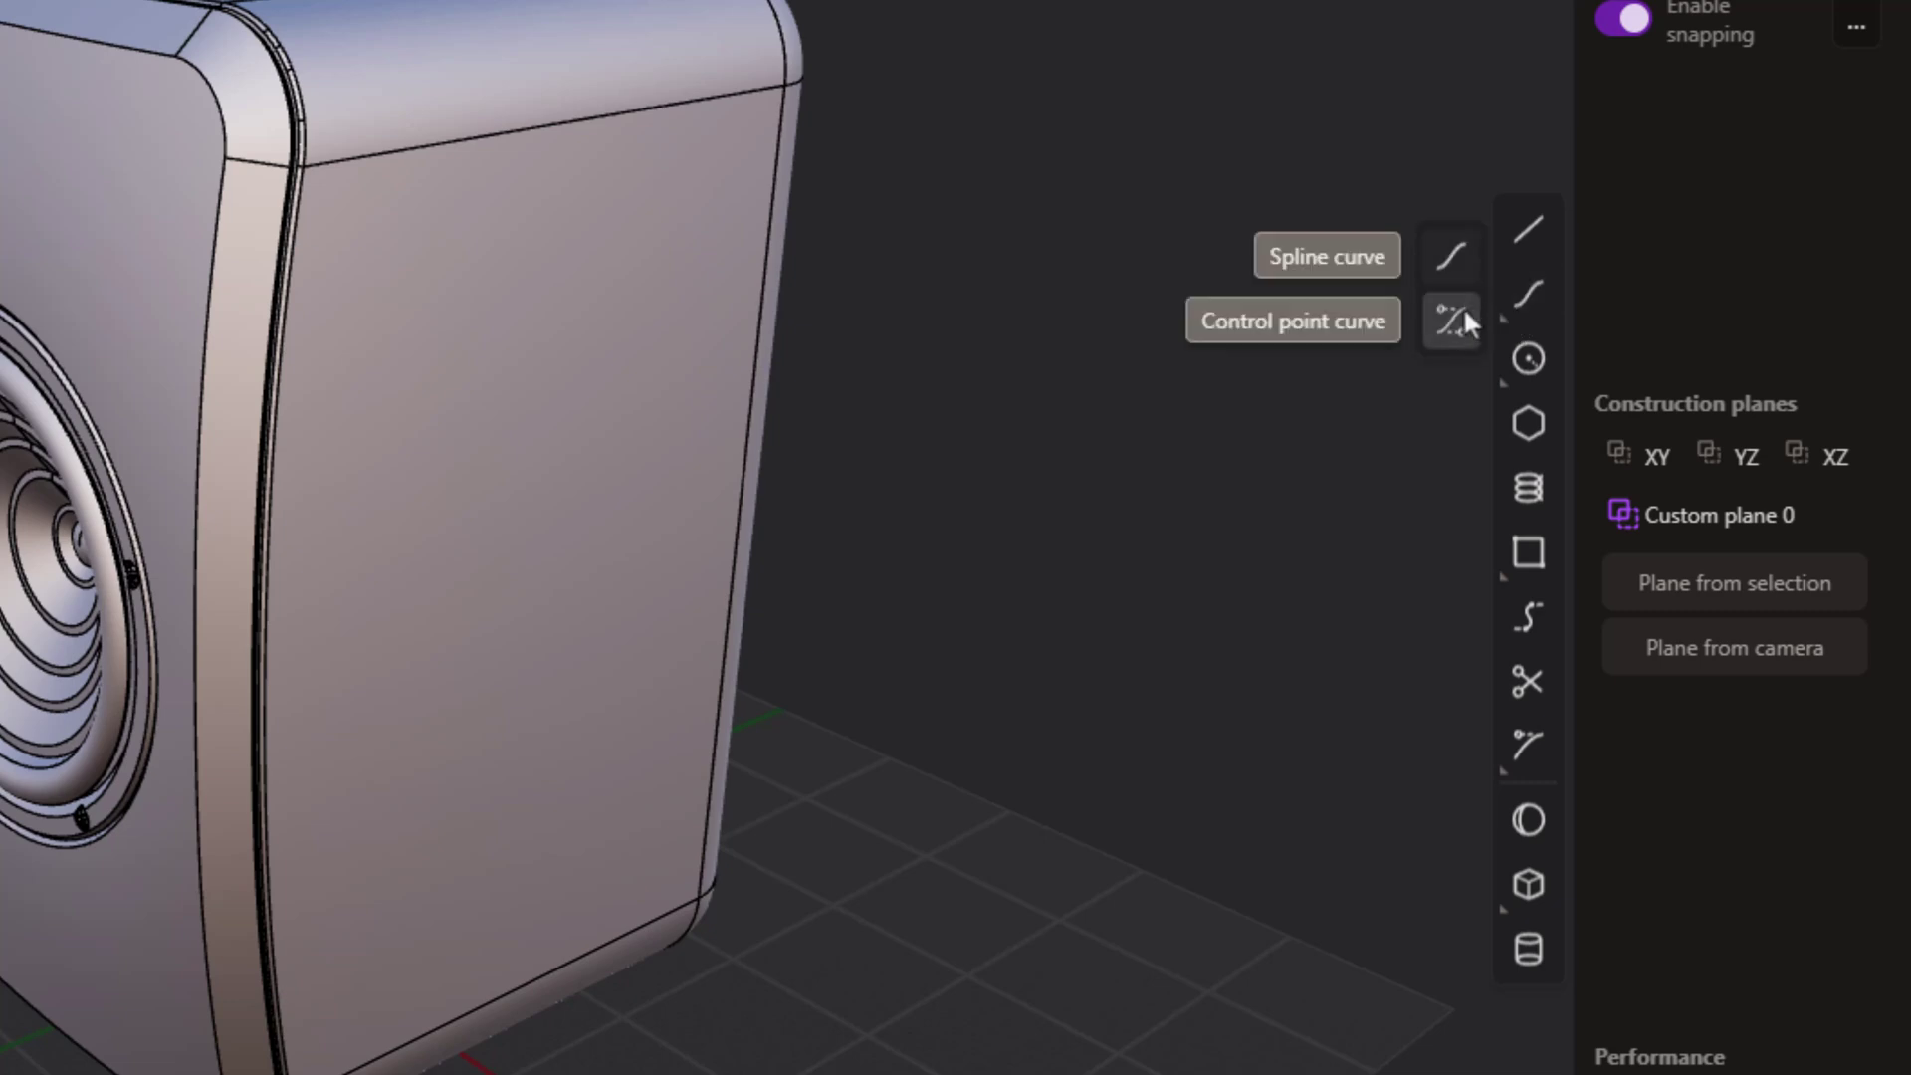
{"action": "left_click", "coordinate": [1463, 308]}
{"action": "mouse_move", "coordinate": [1526, 359]}
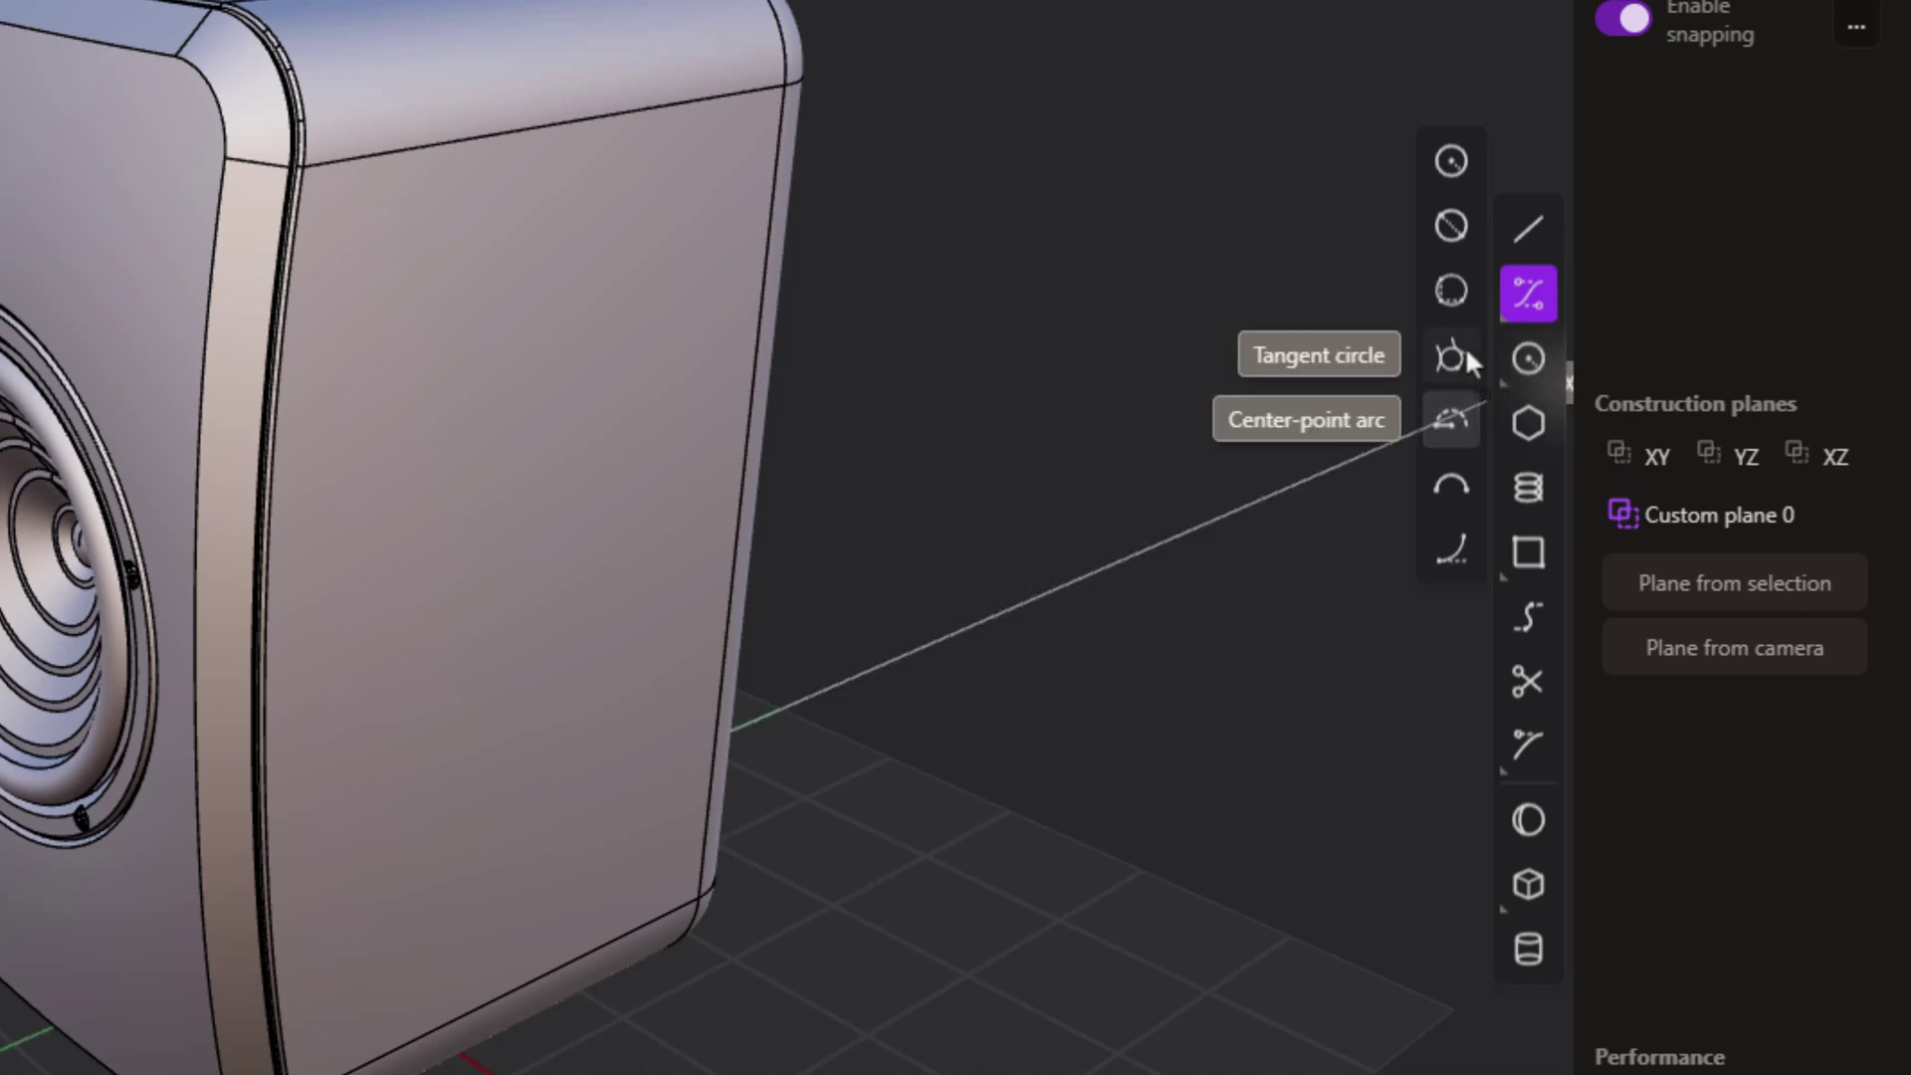
{"action": "left_click", "coordinate": [1455, 236]}
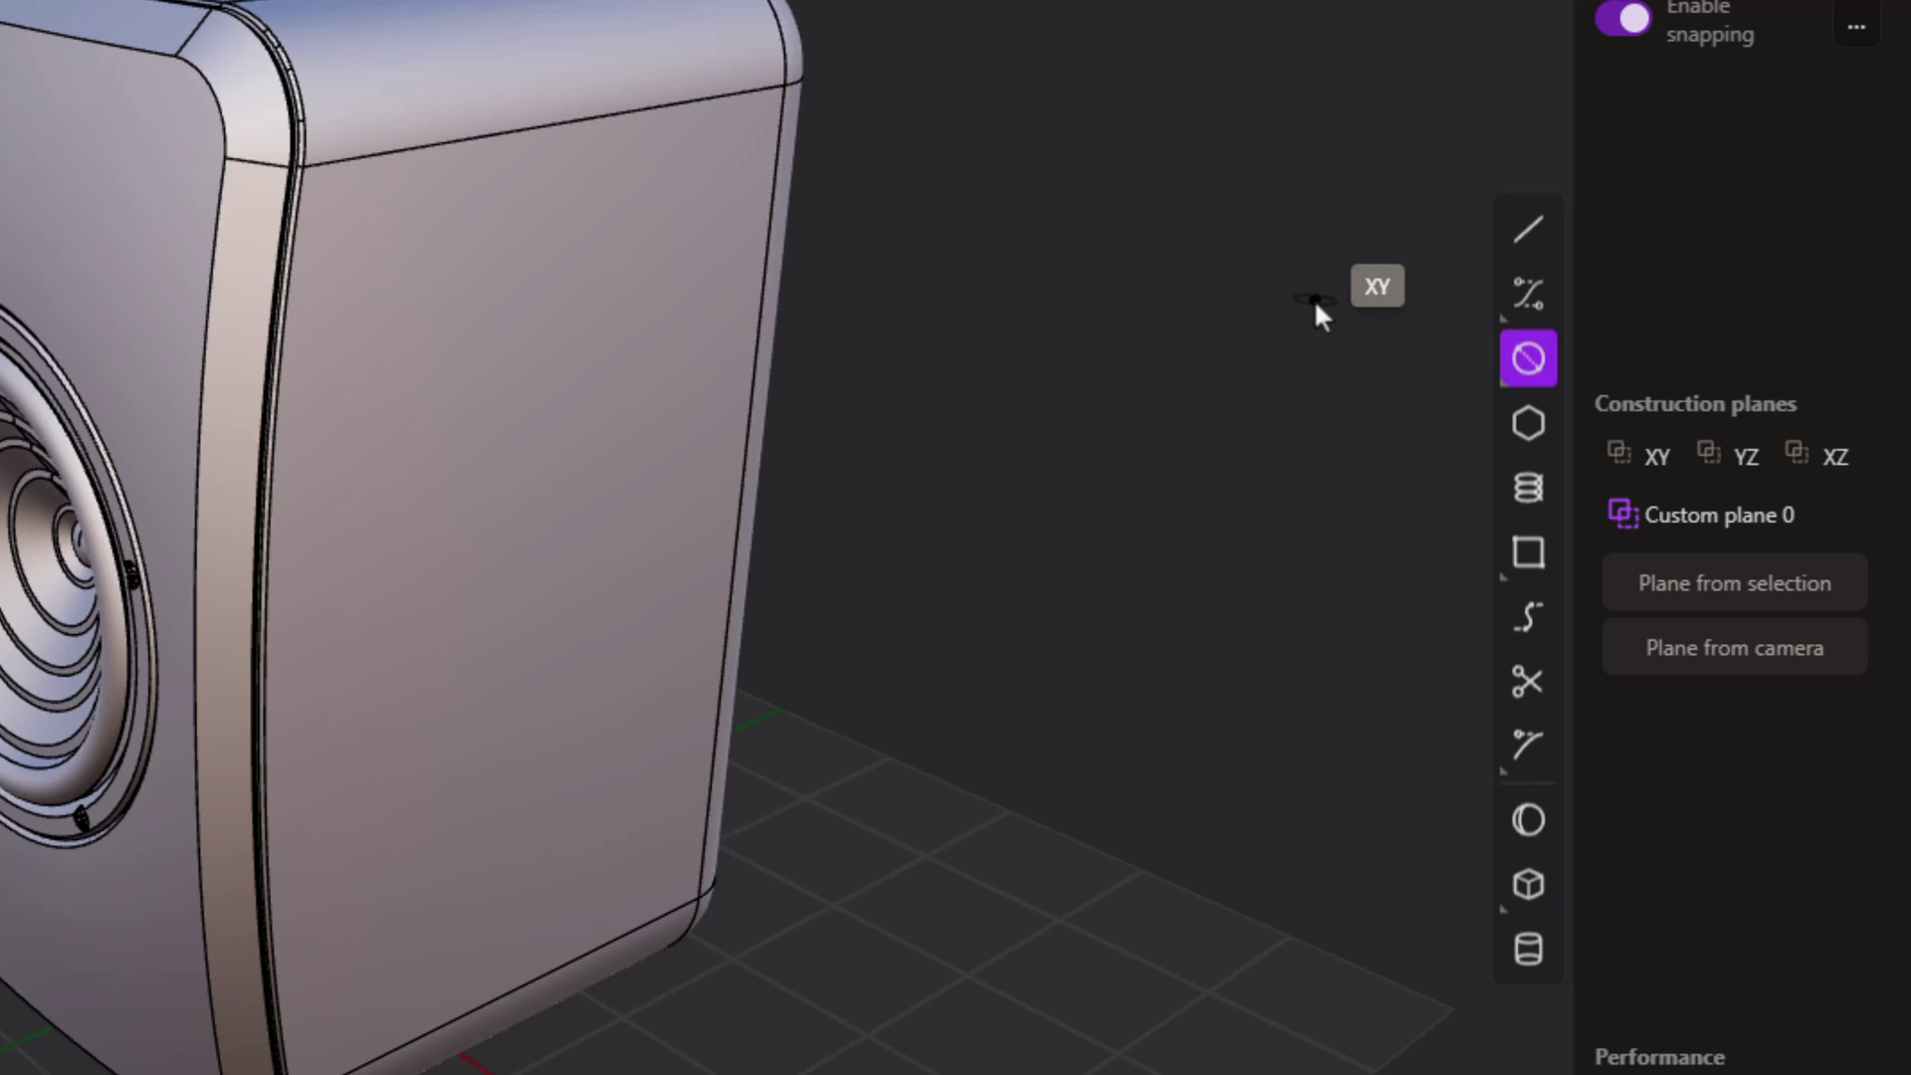
{"action": "left_click", "coordinate": [1530, 361]}
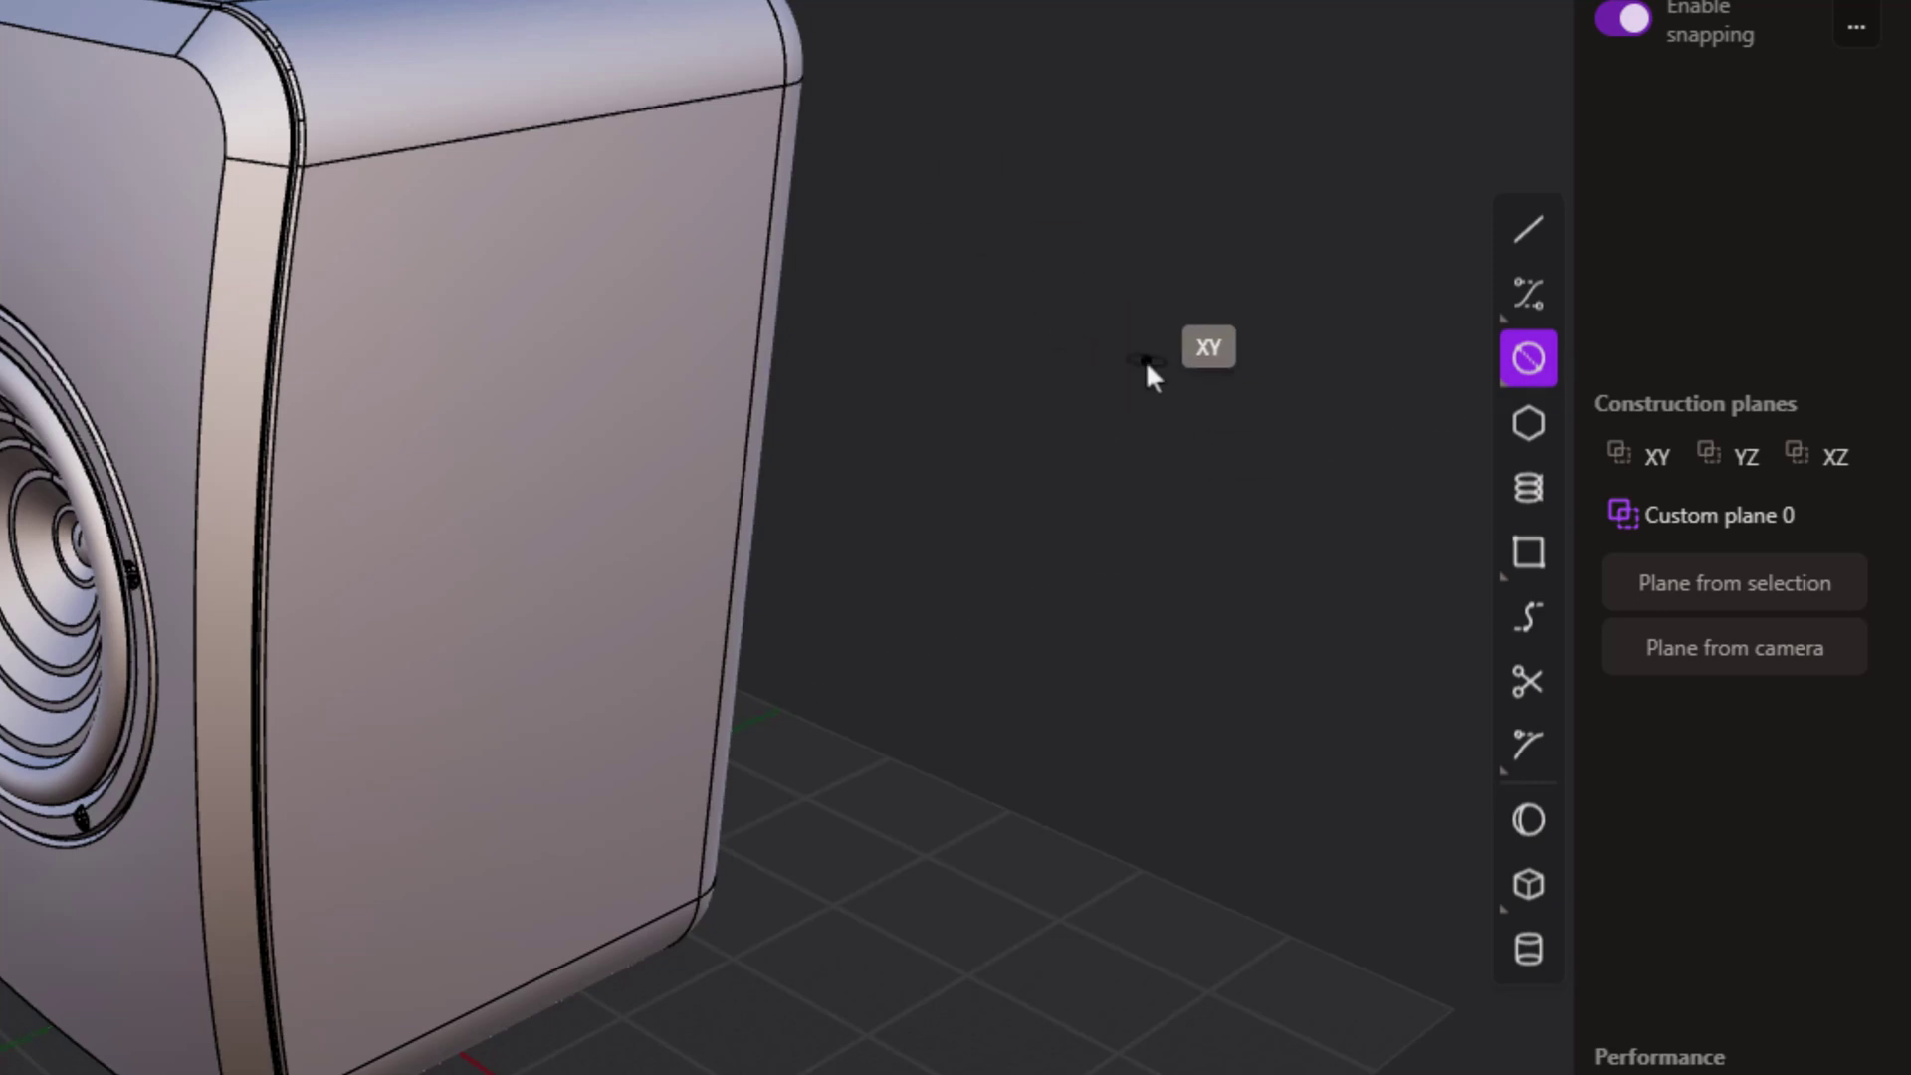
{"action": "key", "text": "Escape"}
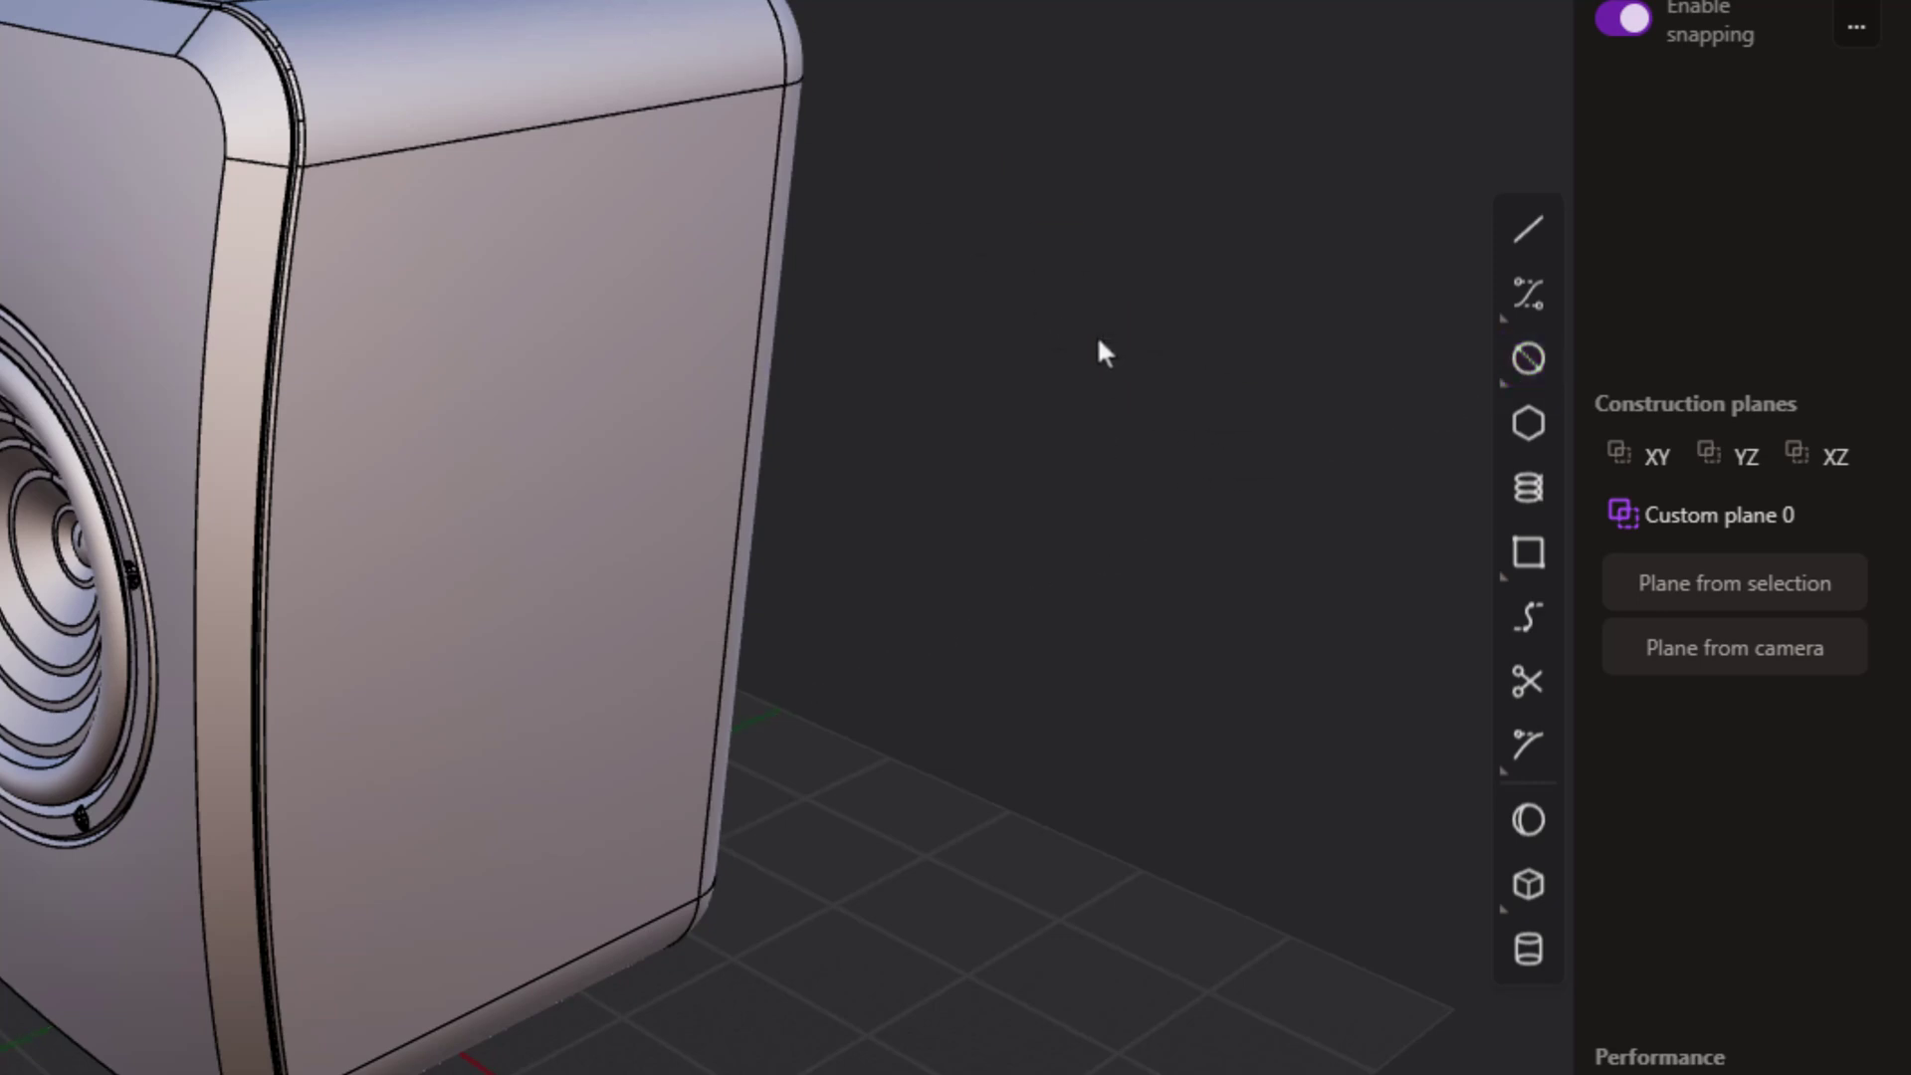
Step: Try the Sphere tool on the grid beside the speaker, and undo the sphere
{"action": "left_click", "coordinate": [1529, 819]}
{"action": "left_click", "coordinate": [1032, 988]}
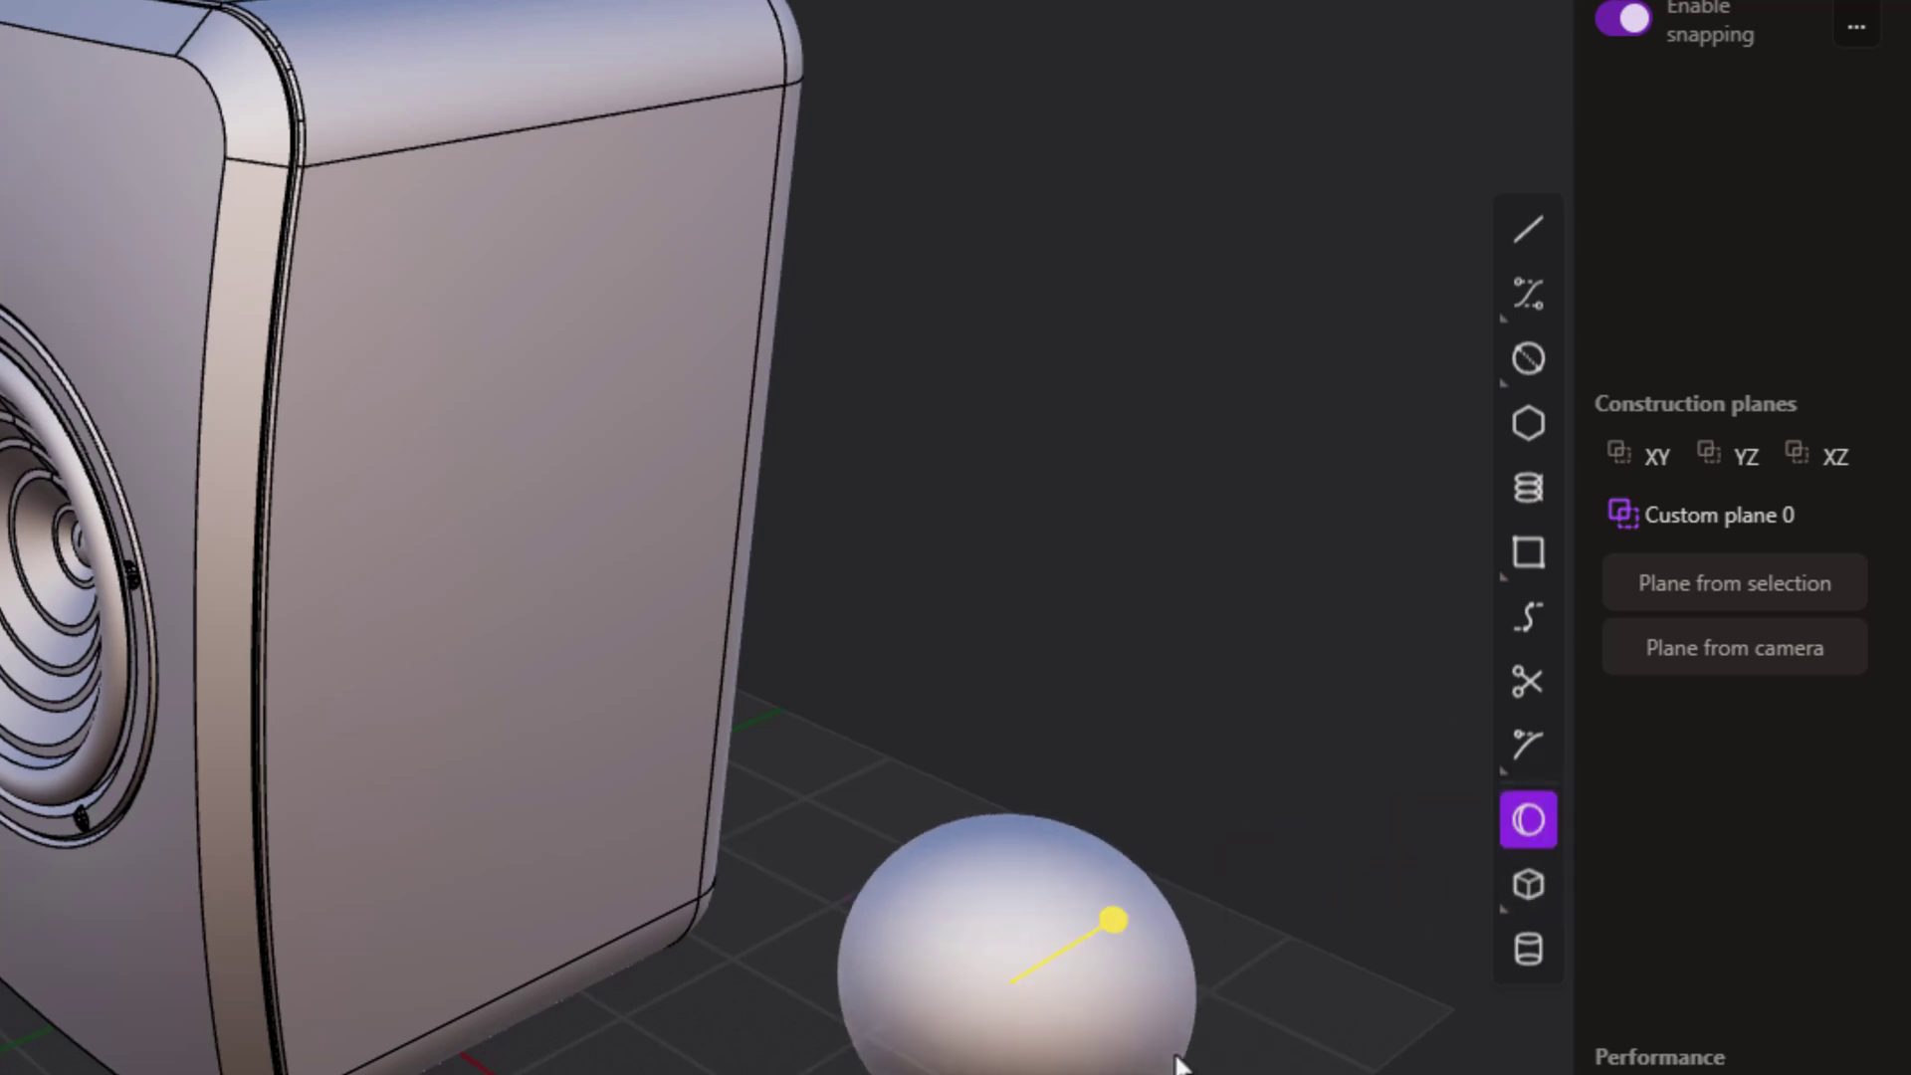
{"action": "left_click", "coordinate": [1201, 707]}
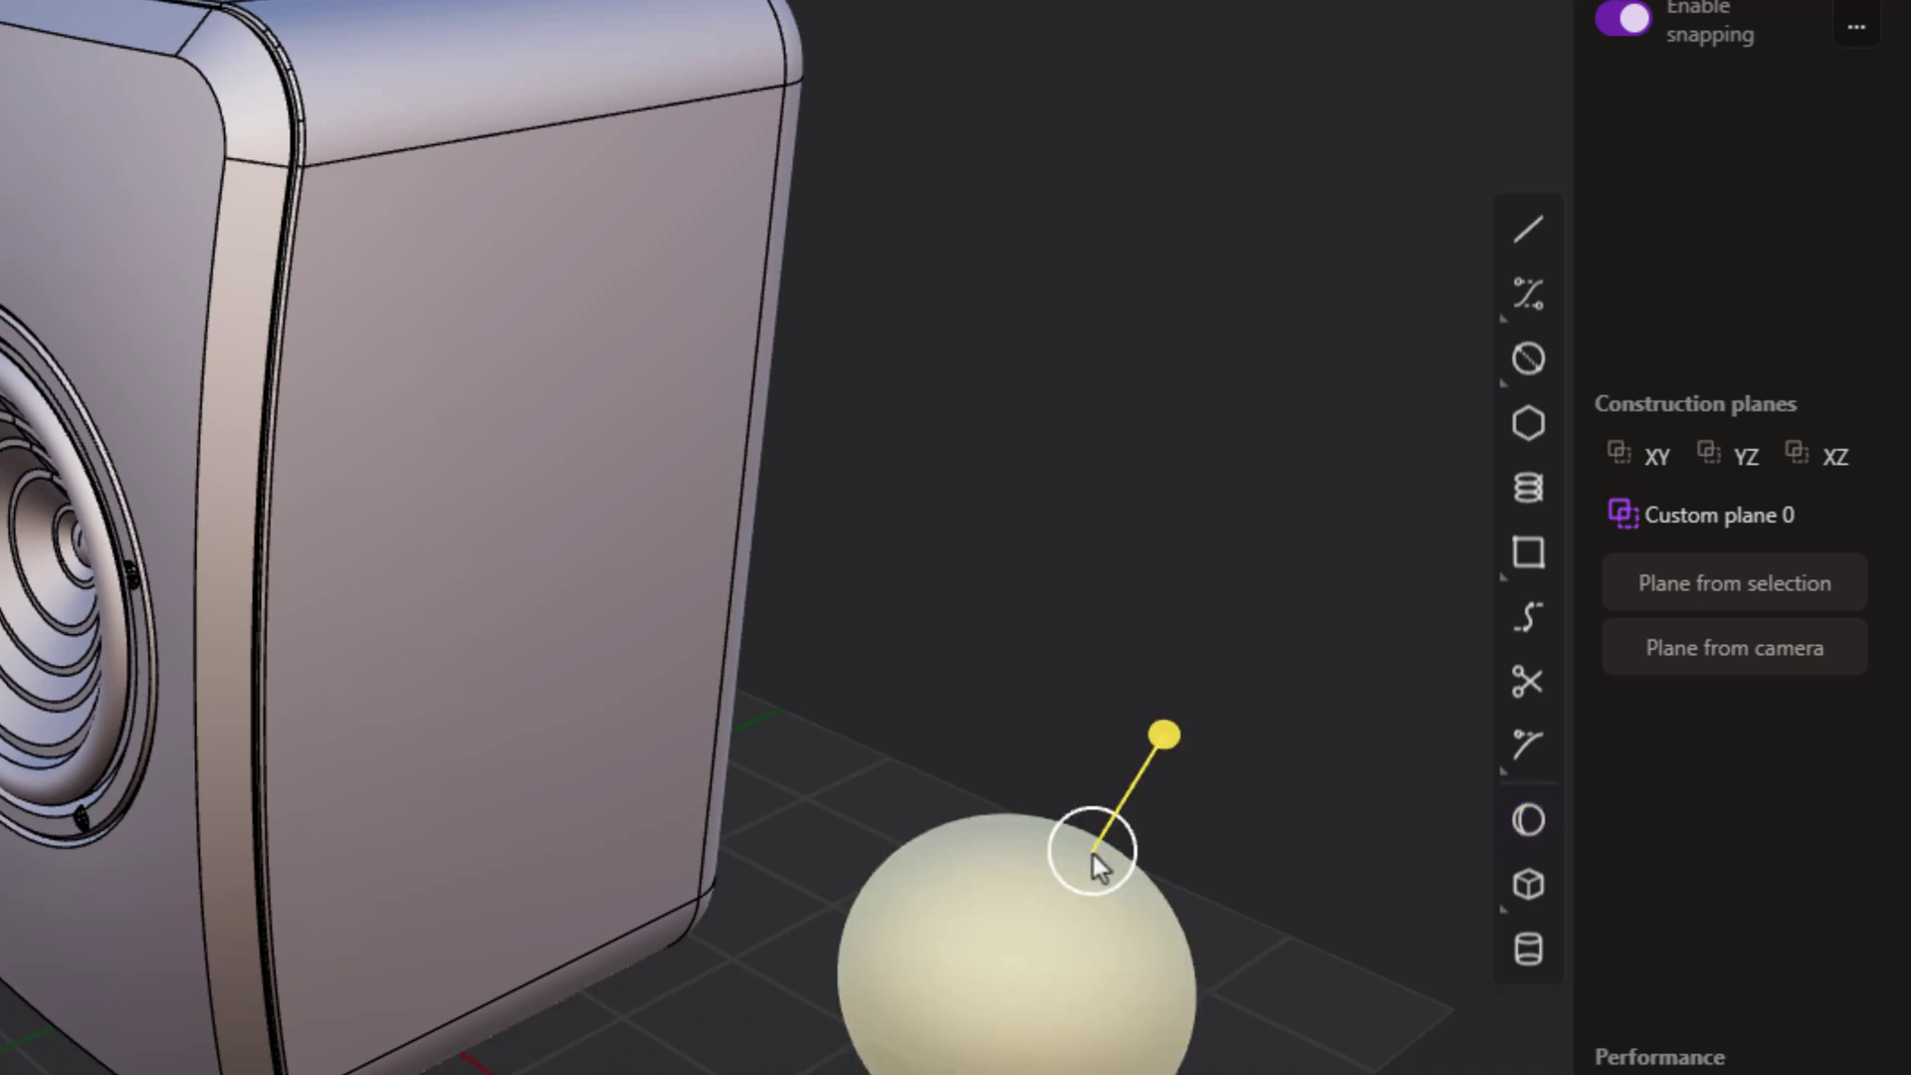
{"action": "key", "text": "ctrl+z"}
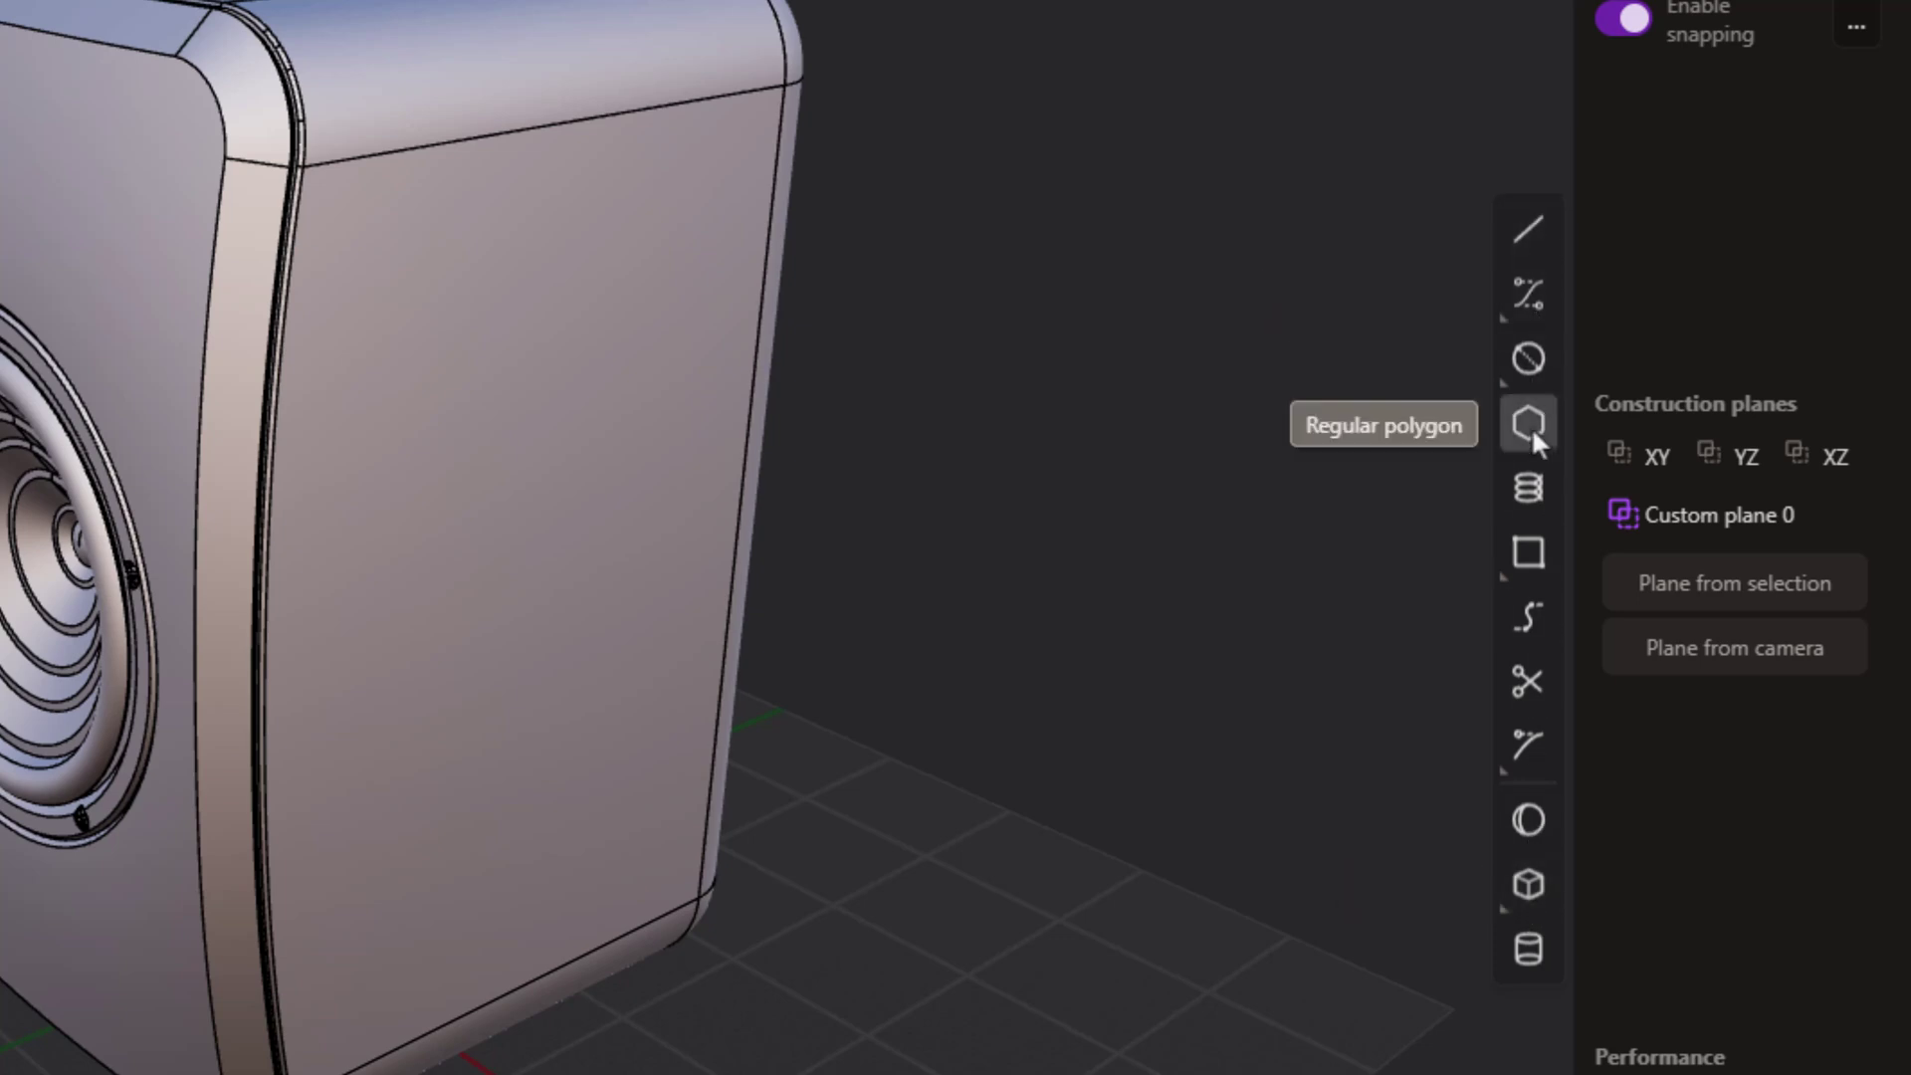
Step: Select the speaker body and its side face to compare the commands offered for each, starting Offset face on the side
{"action": "left_click", "coordinate": [1529, 553]}
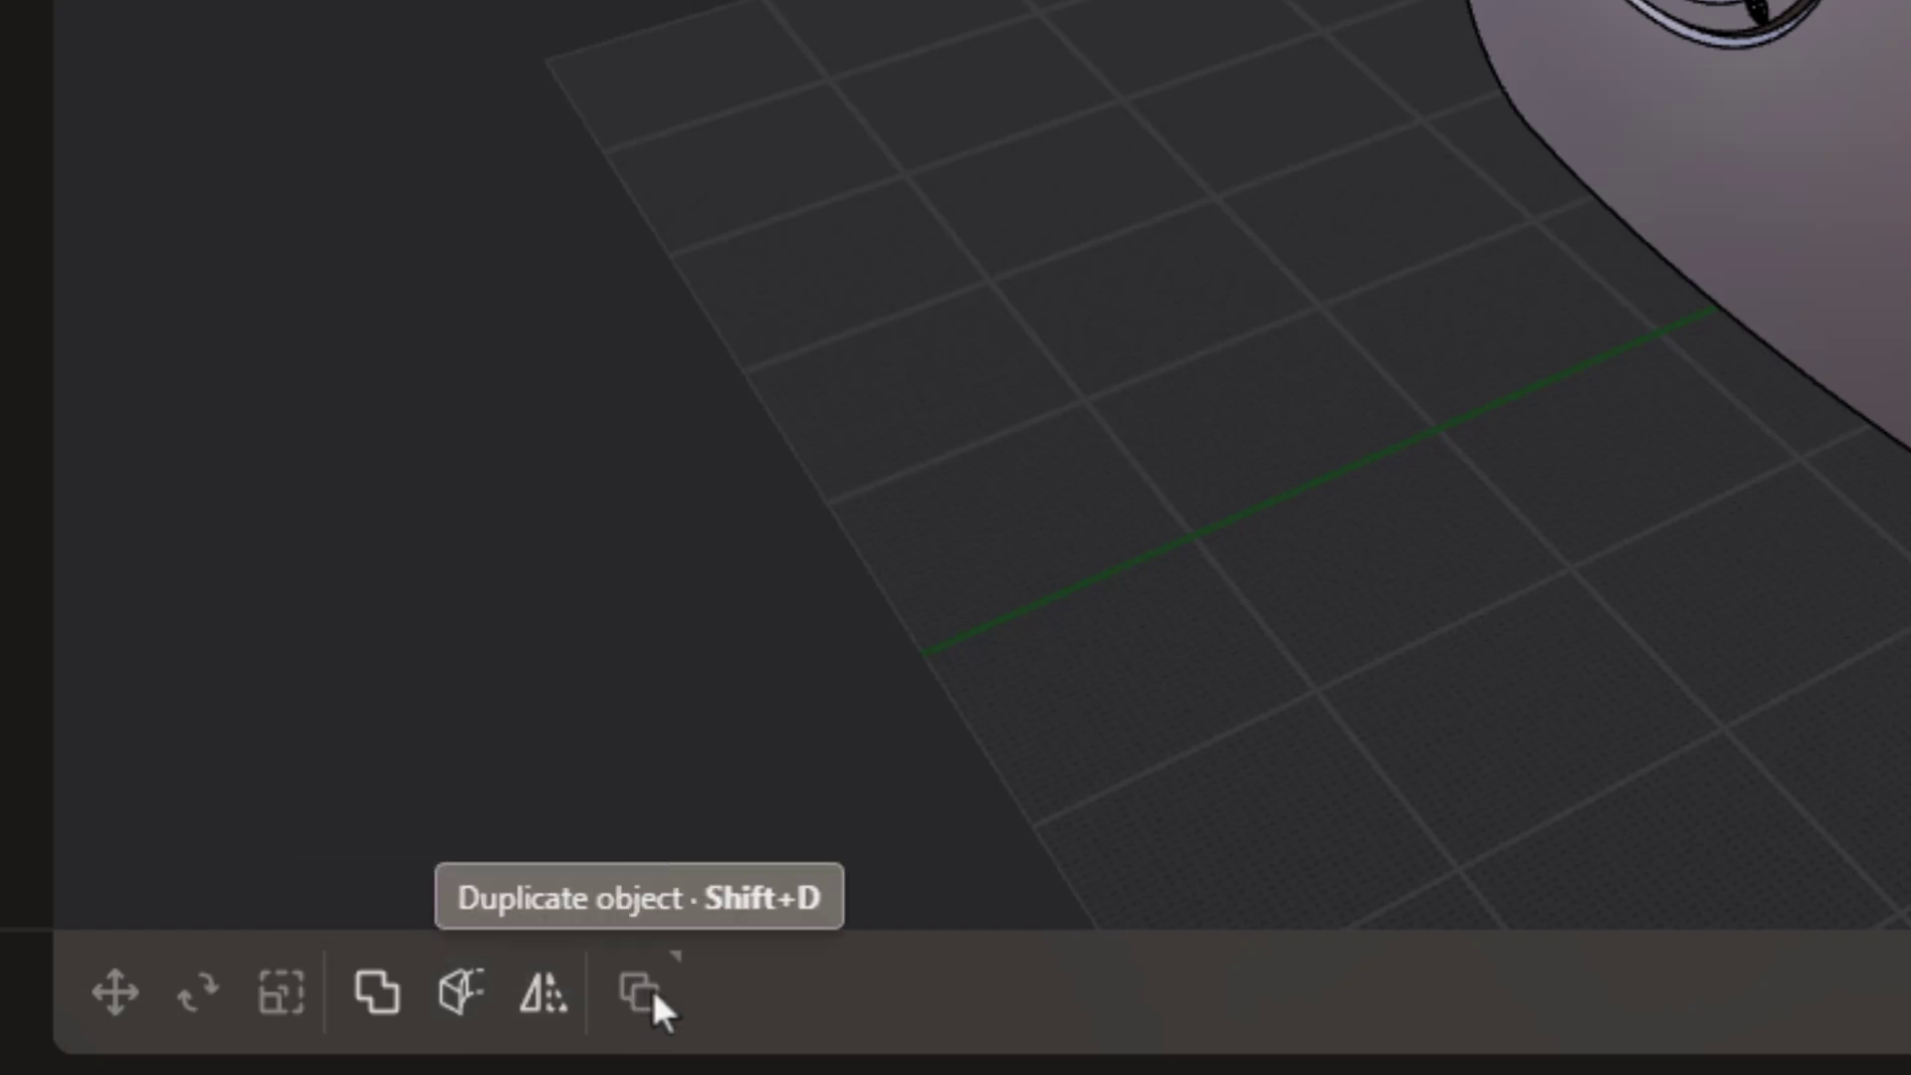
{"action": "mouse_move", "coordinate": [659, 968]}
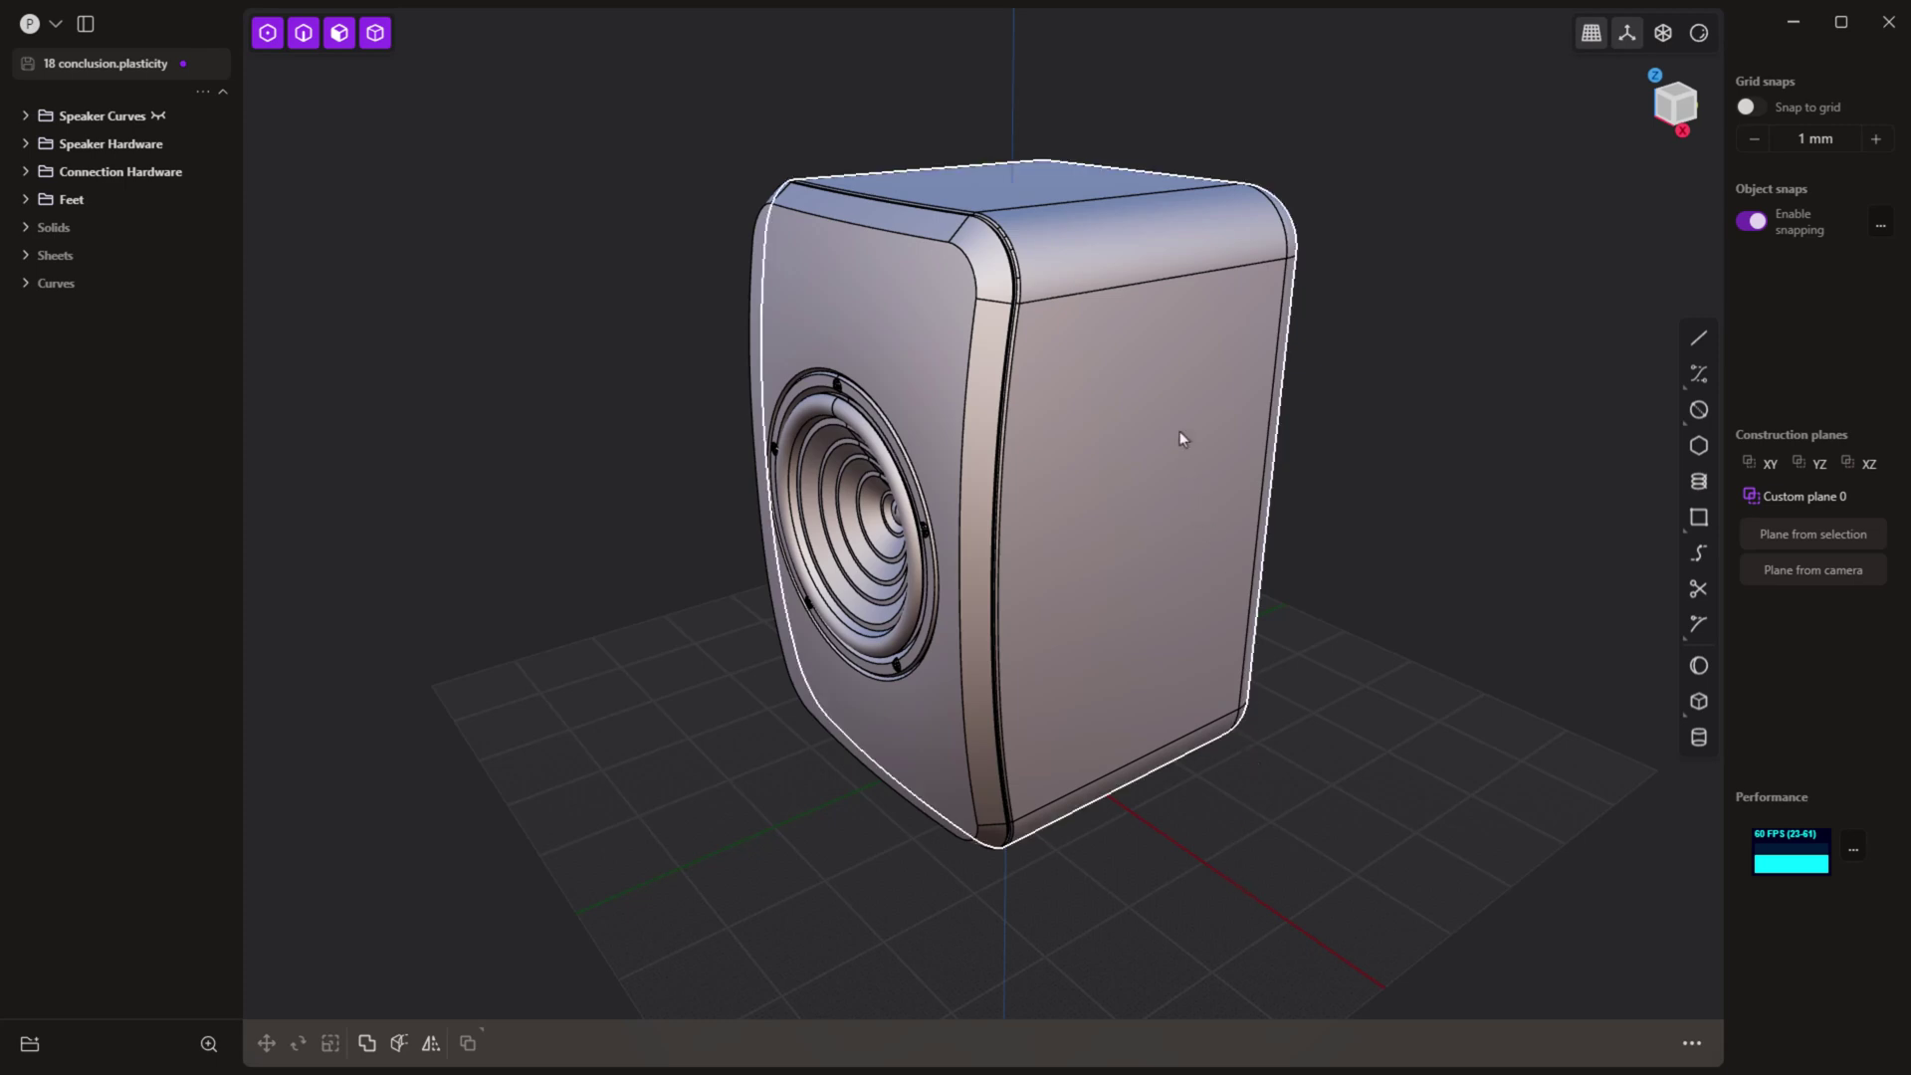
{"action": "left_click", "coordinate": [1180, 426]}
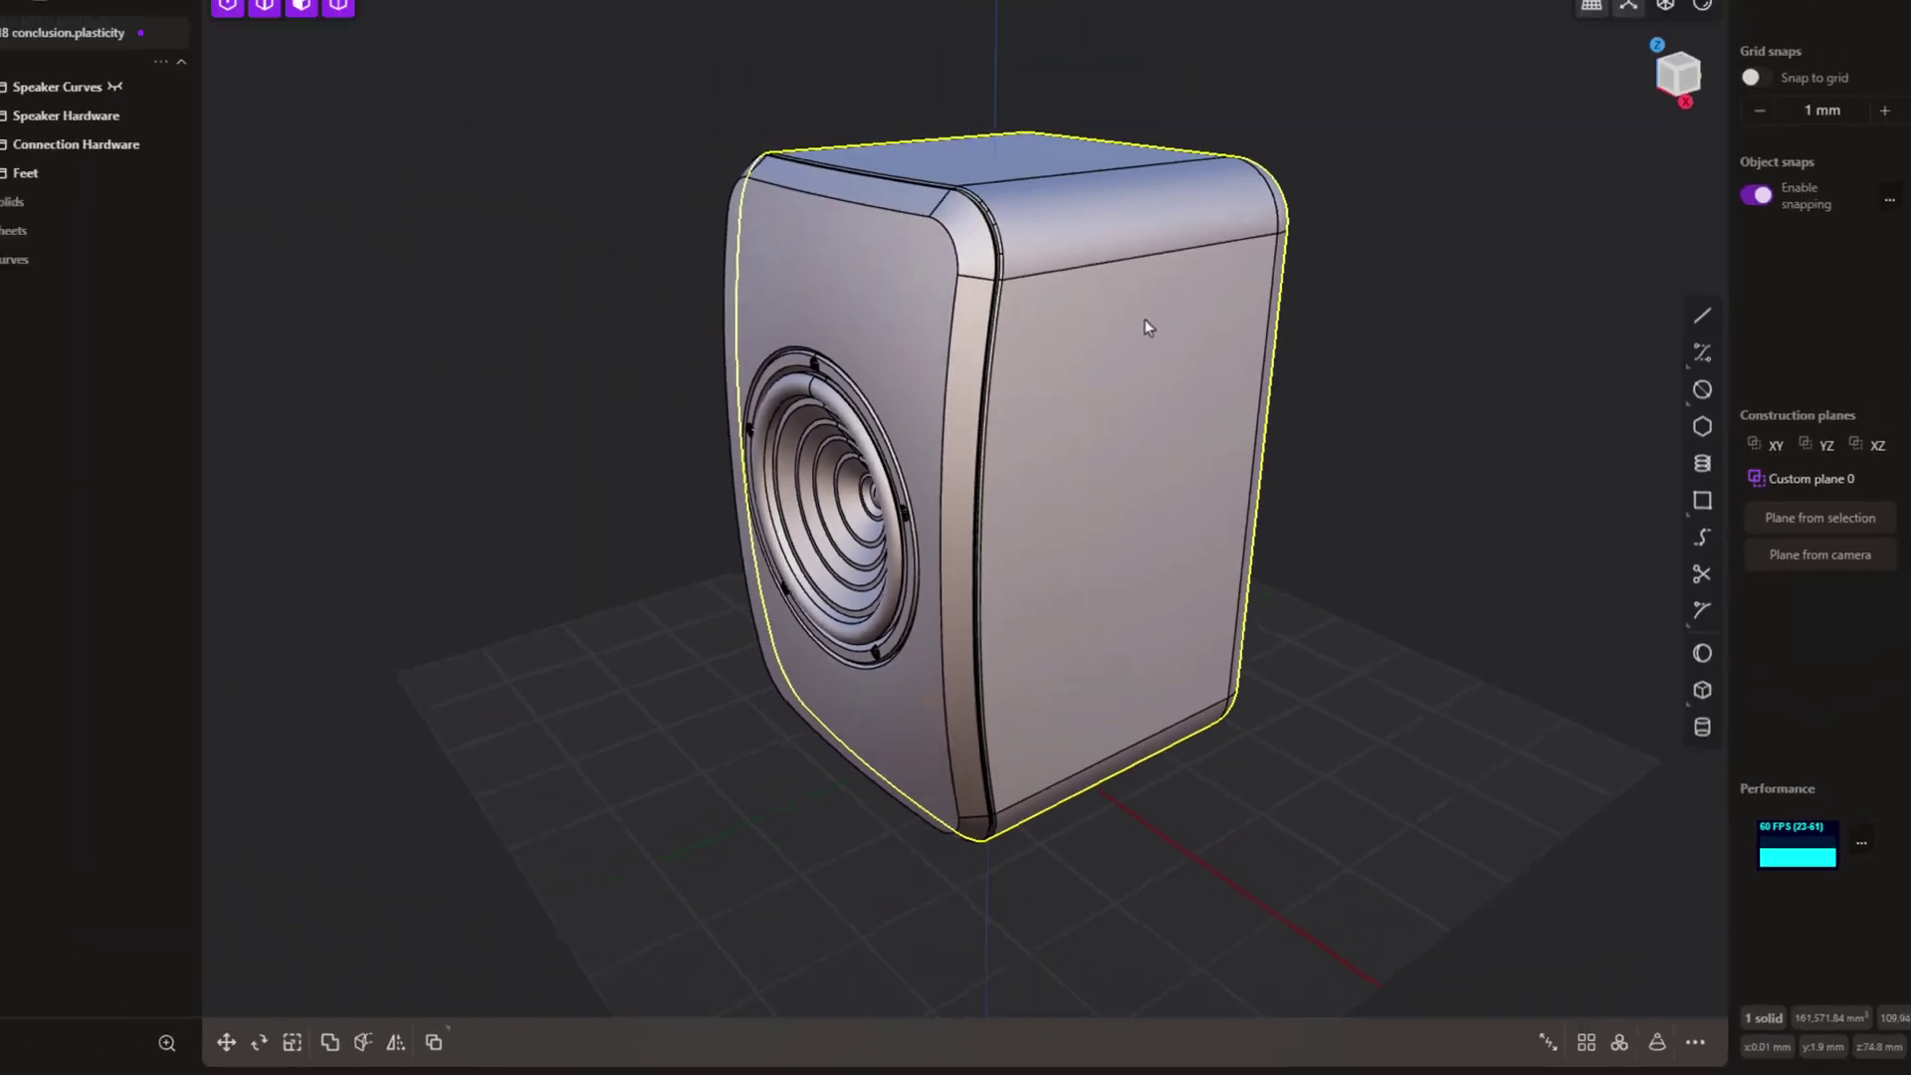
{"action": "left_click", "coordinate": [1158, 348]}
{"action": "key", "text": "o"}
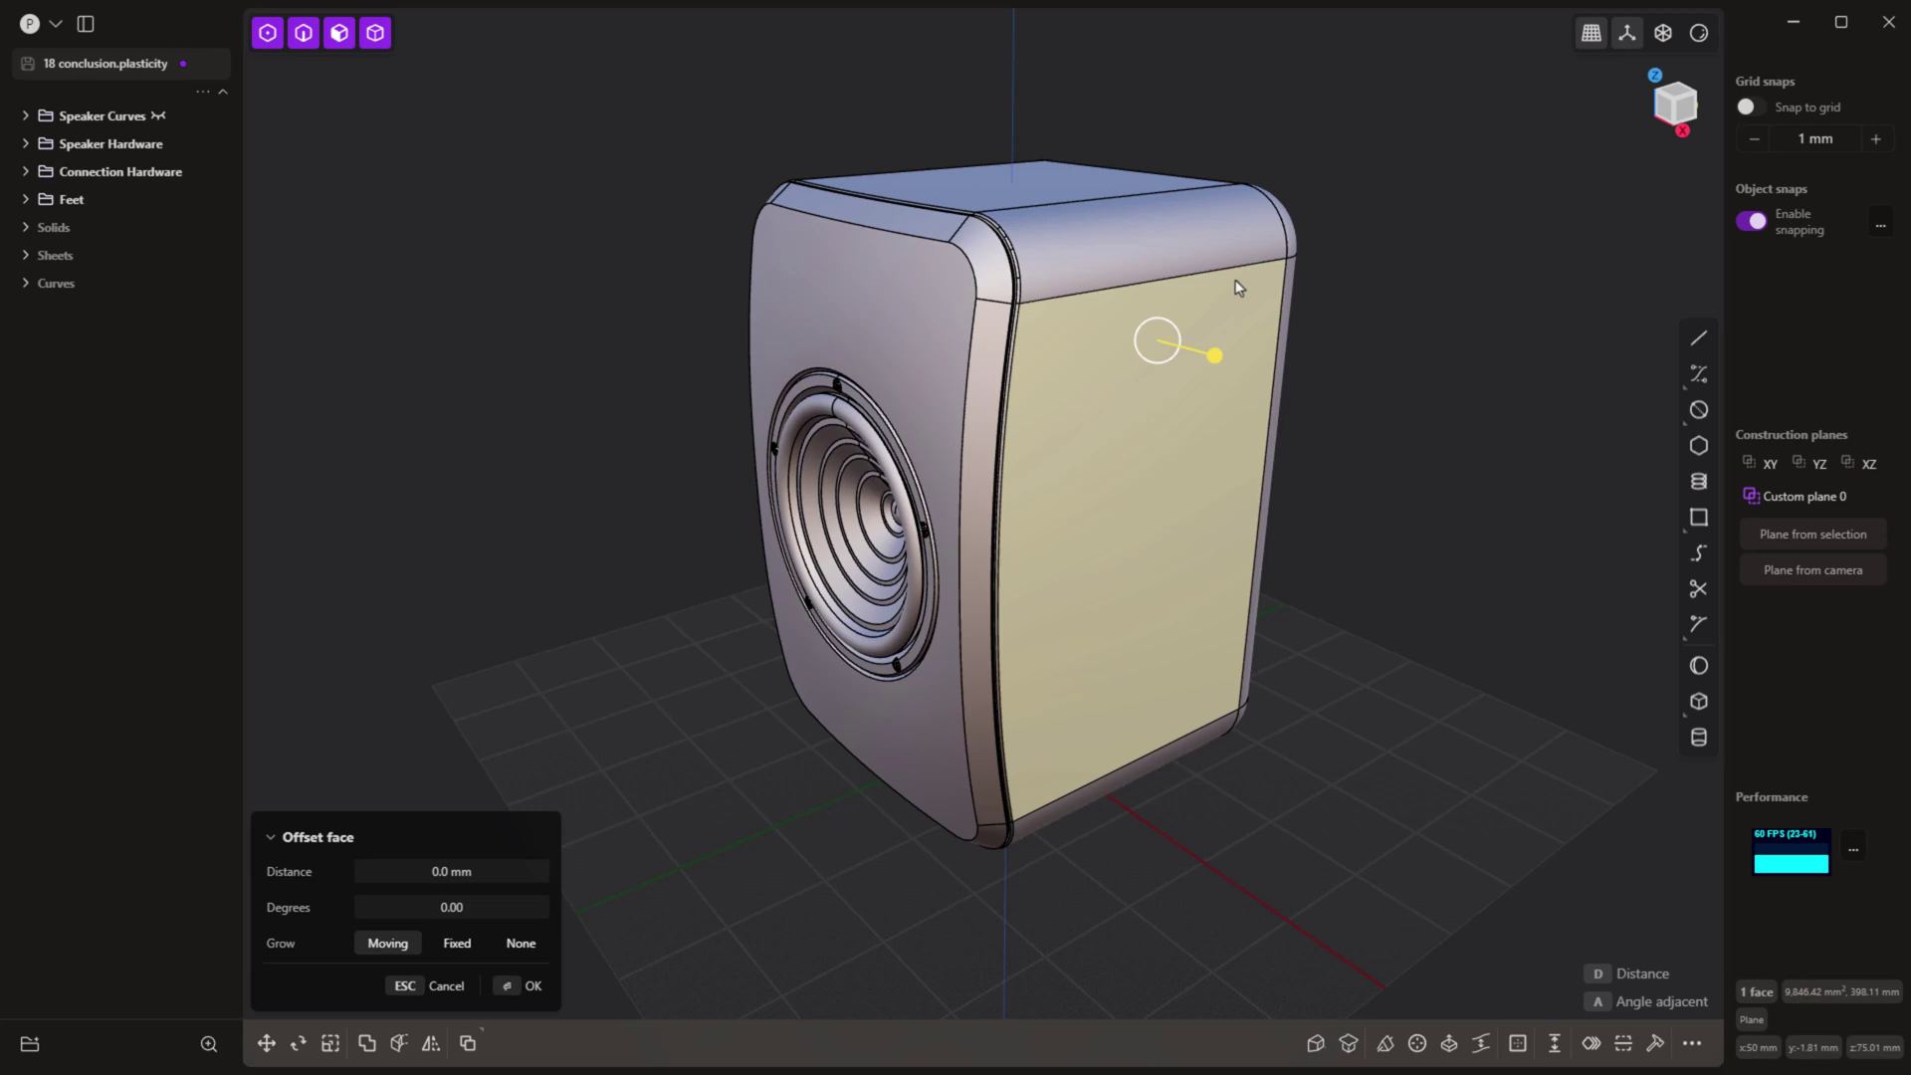
Step: Start Fillet on an upper front corner edge and Move on the speaker body to view their shortcut options, cancelling both
{"action": "left_click", "coordinate": [975, 280]}
{"action": "left_click", "coordinate": [975, 281]}
{"action": "key", "text": "f"}
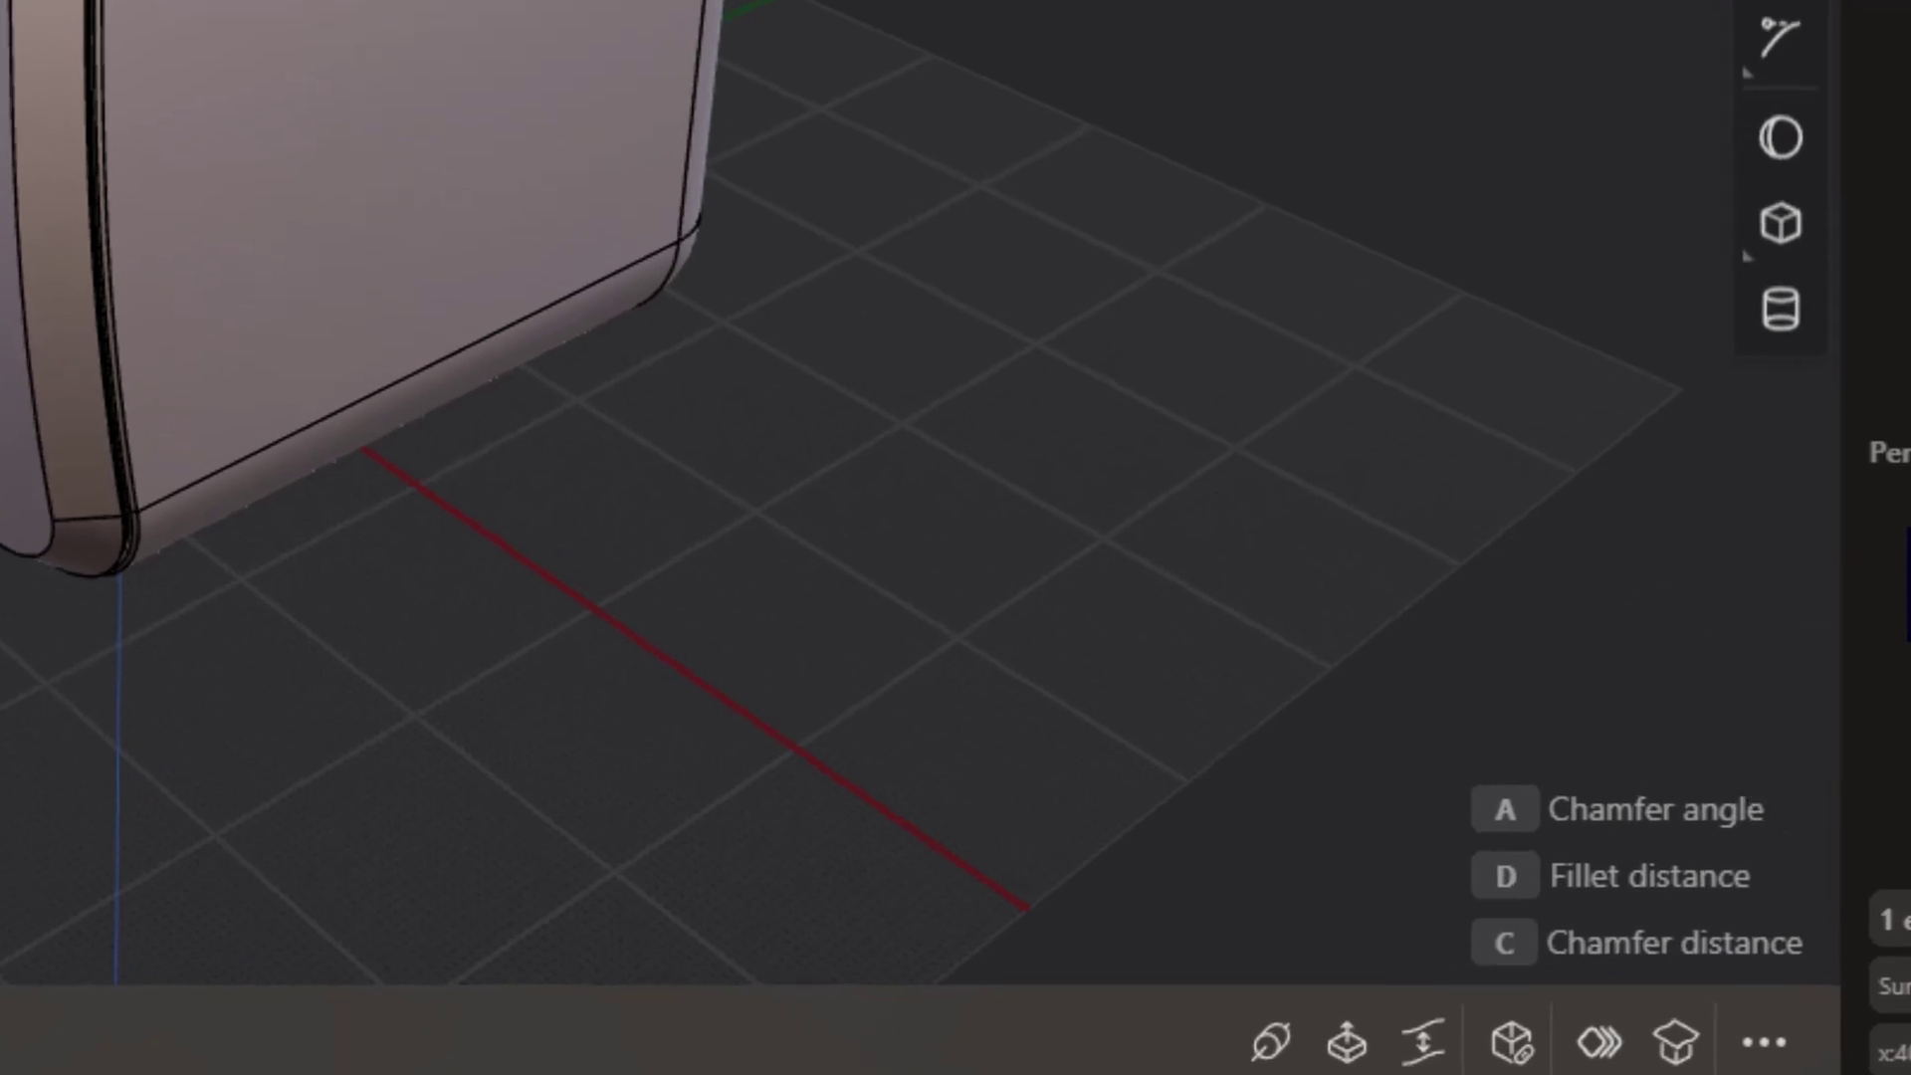
{"action": "key", "text": "Escape"}
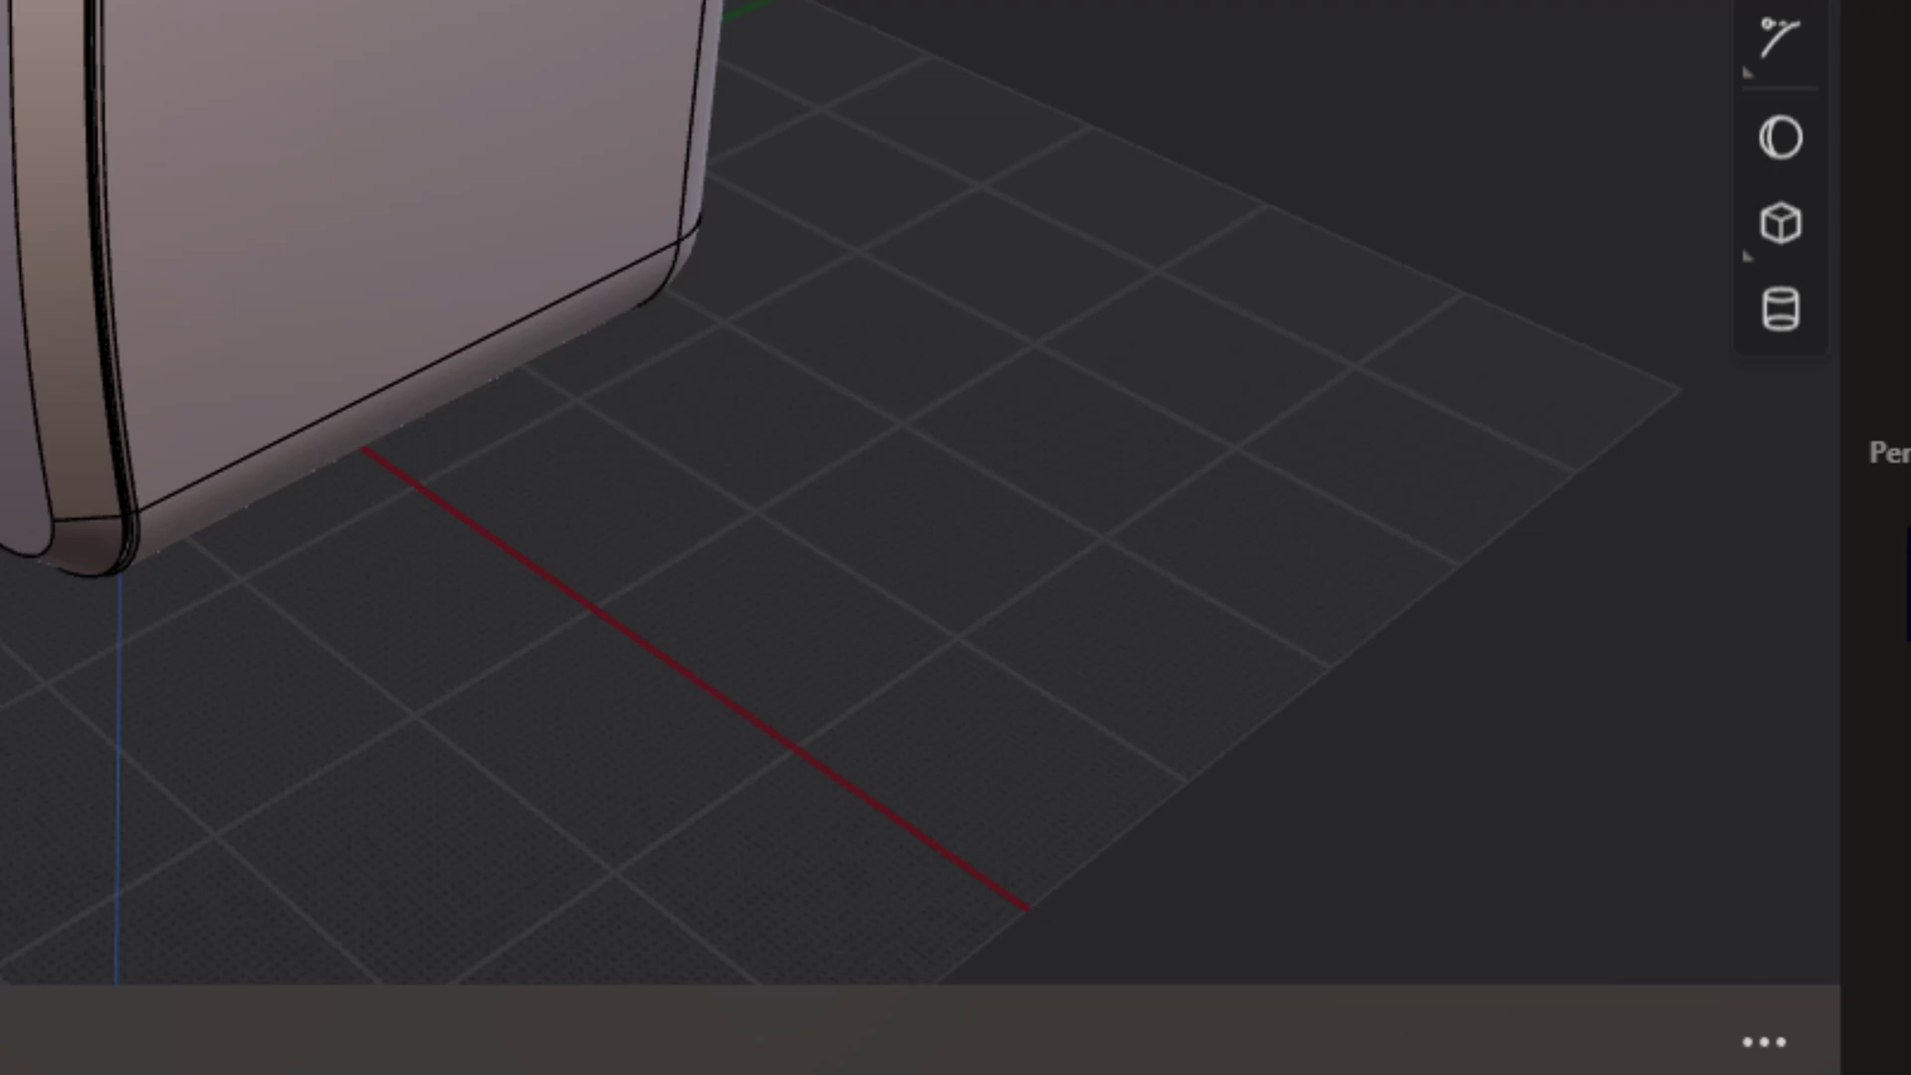
{"action": "key", "text": "g"}
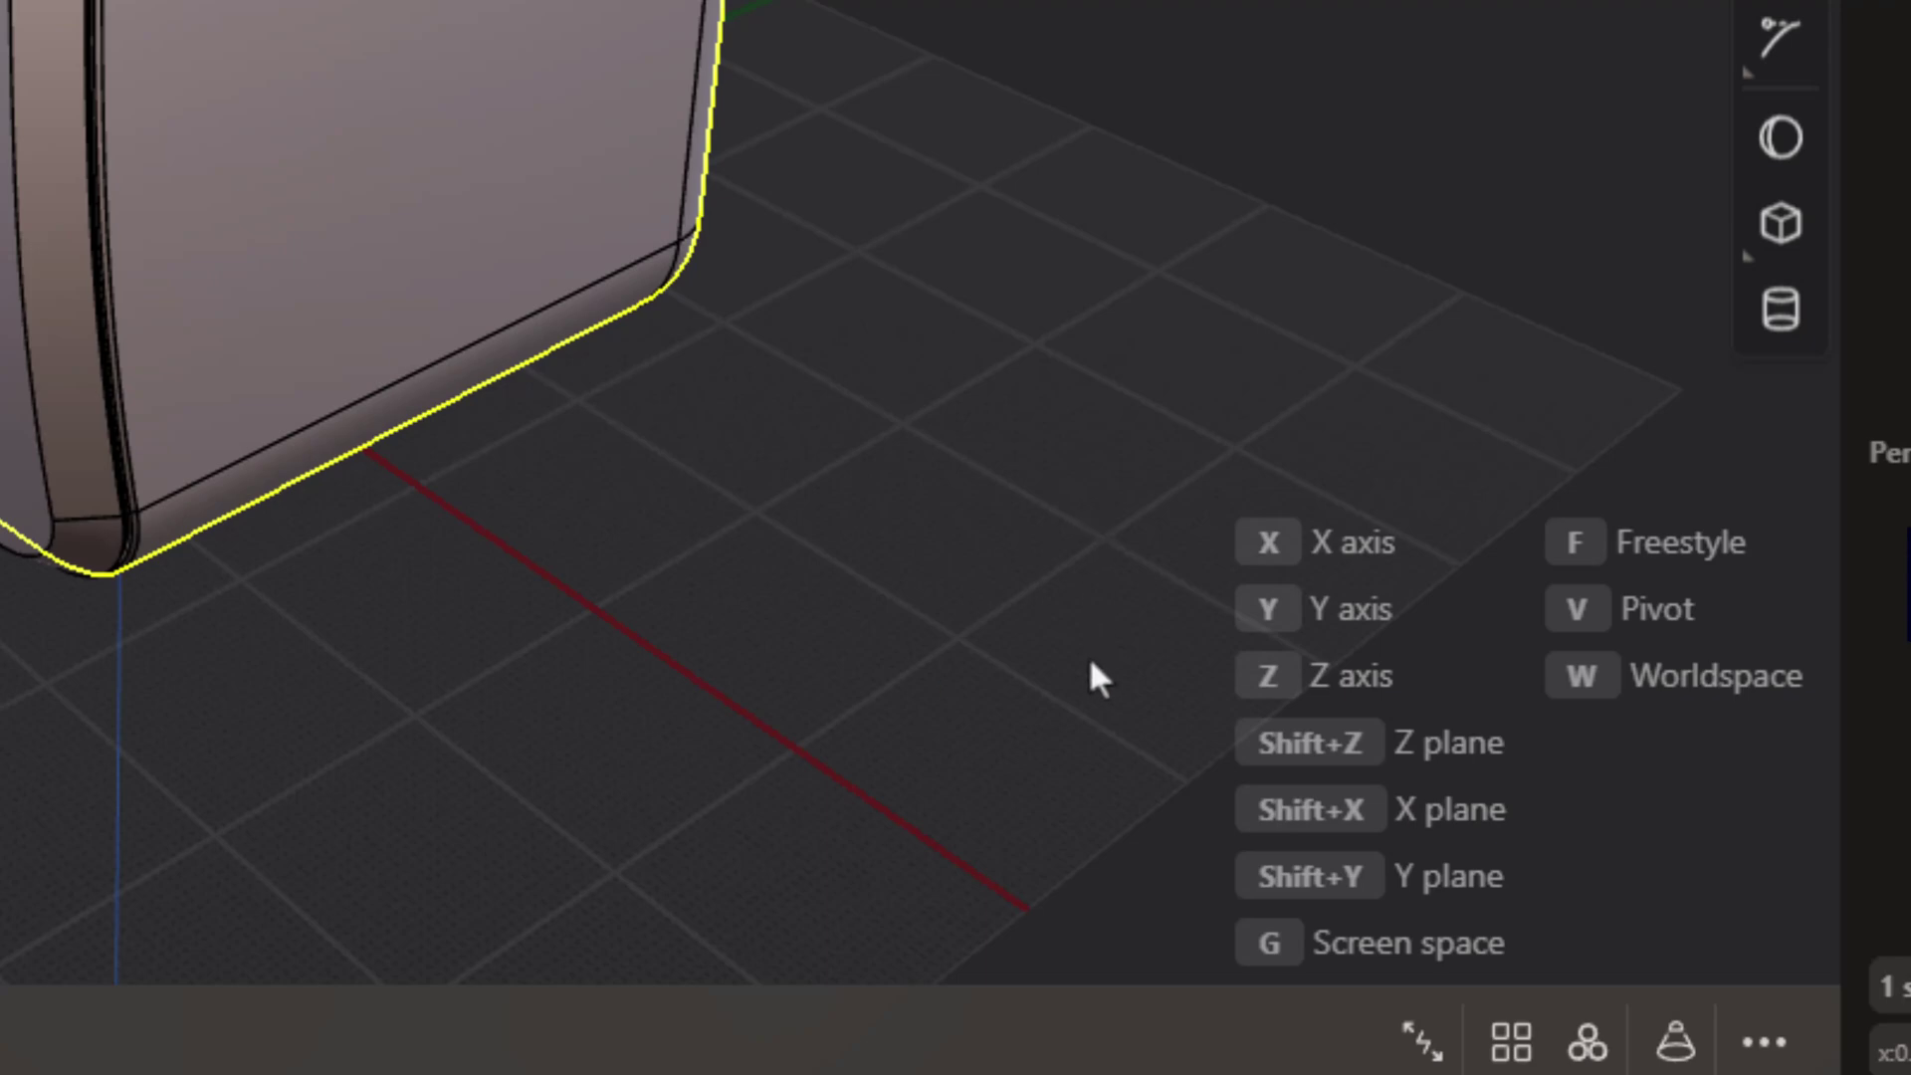
{"action": "left_click", "coordinate": [1024, 471]}
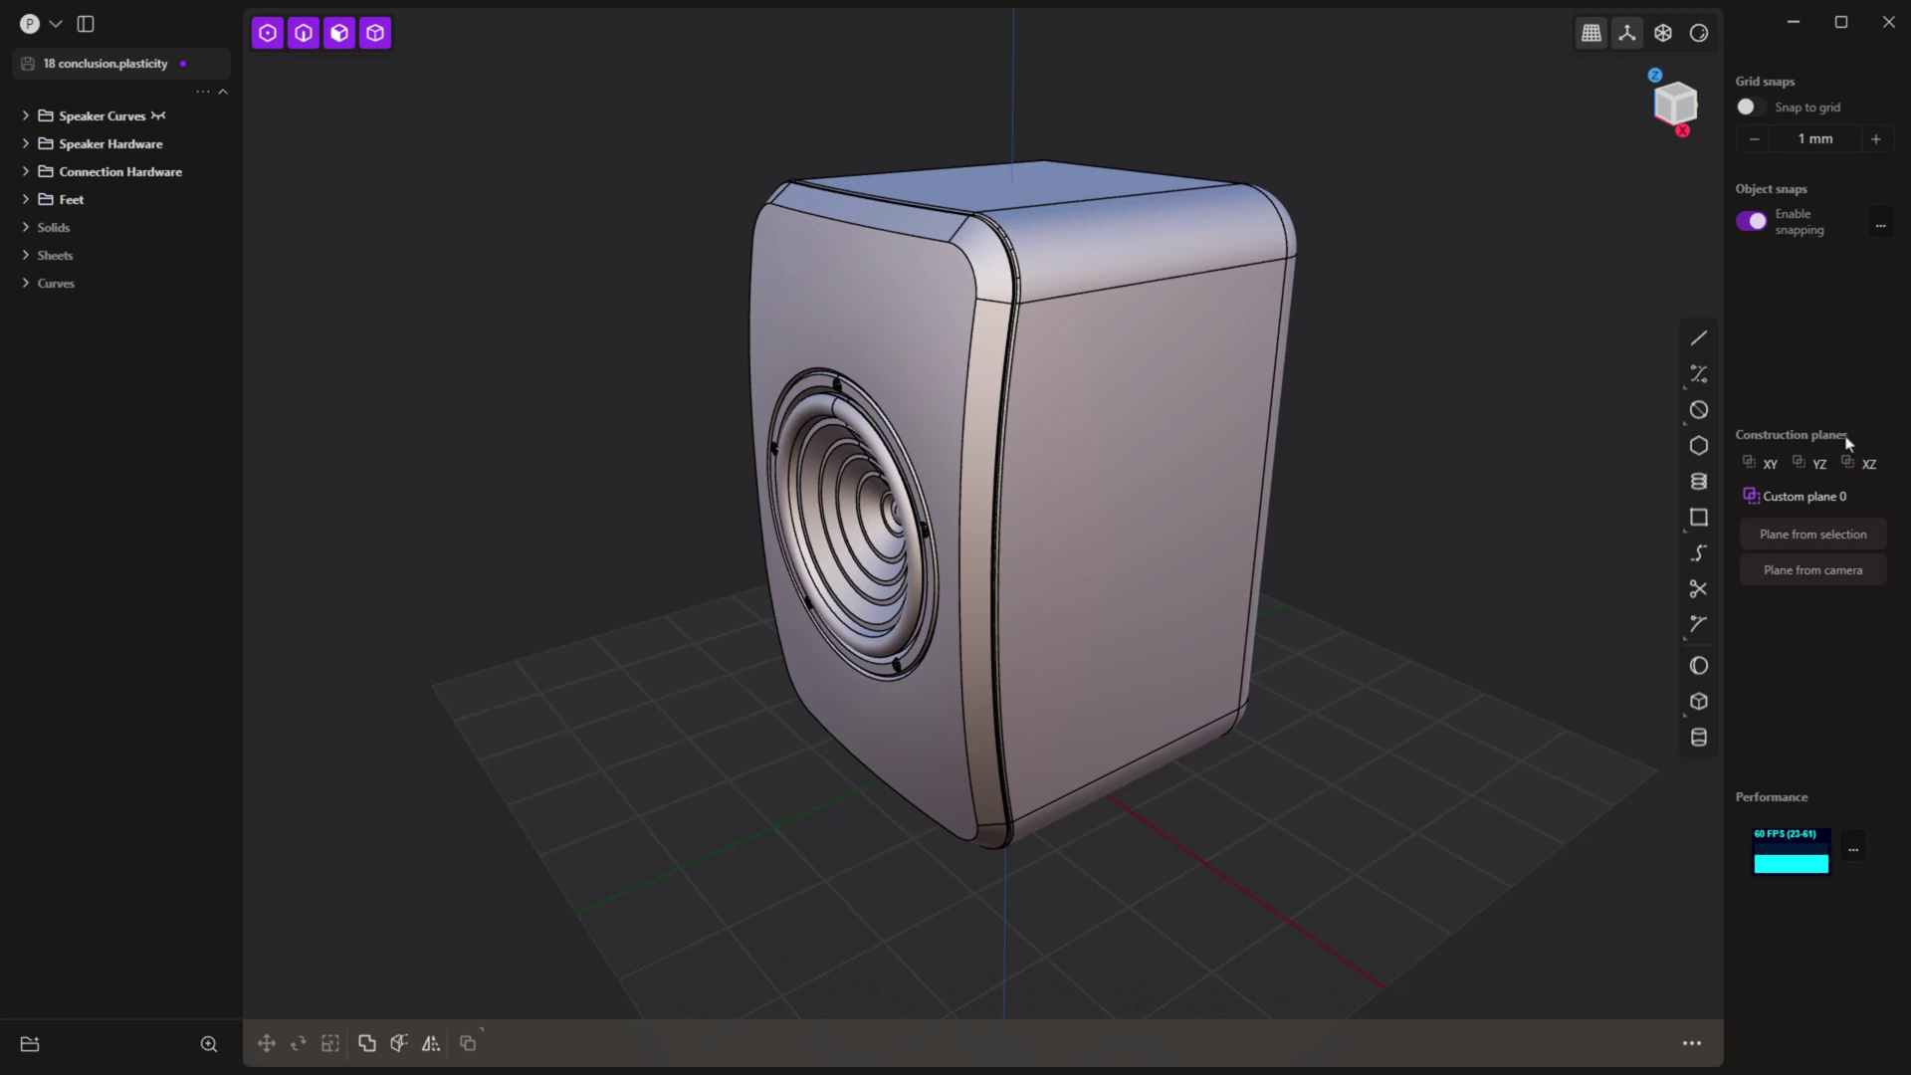
Step: Try the XY and YZ construction planes, and set the active construction plane to XZ
{"action": "left_click", "coordinate": [1750, 463]}
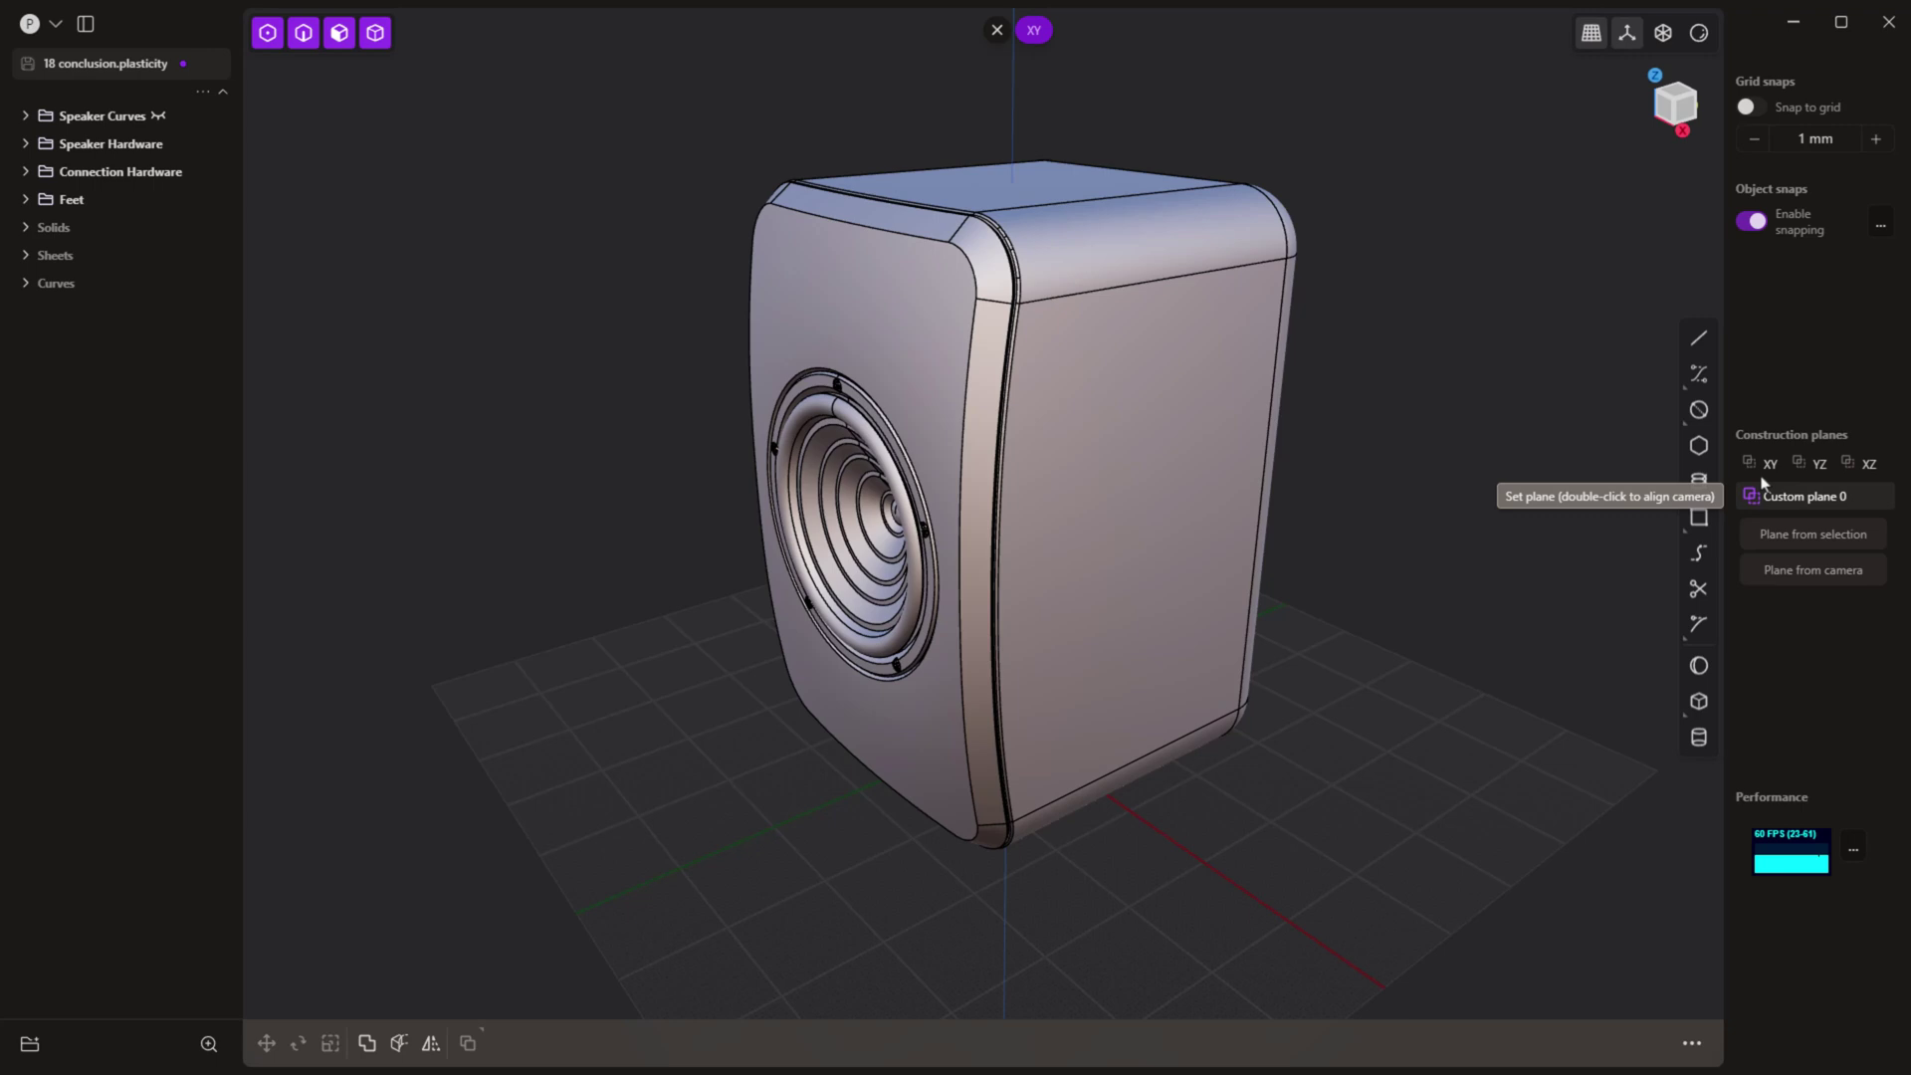
{"action": "left_click", "coordinate": [1807, 465]}
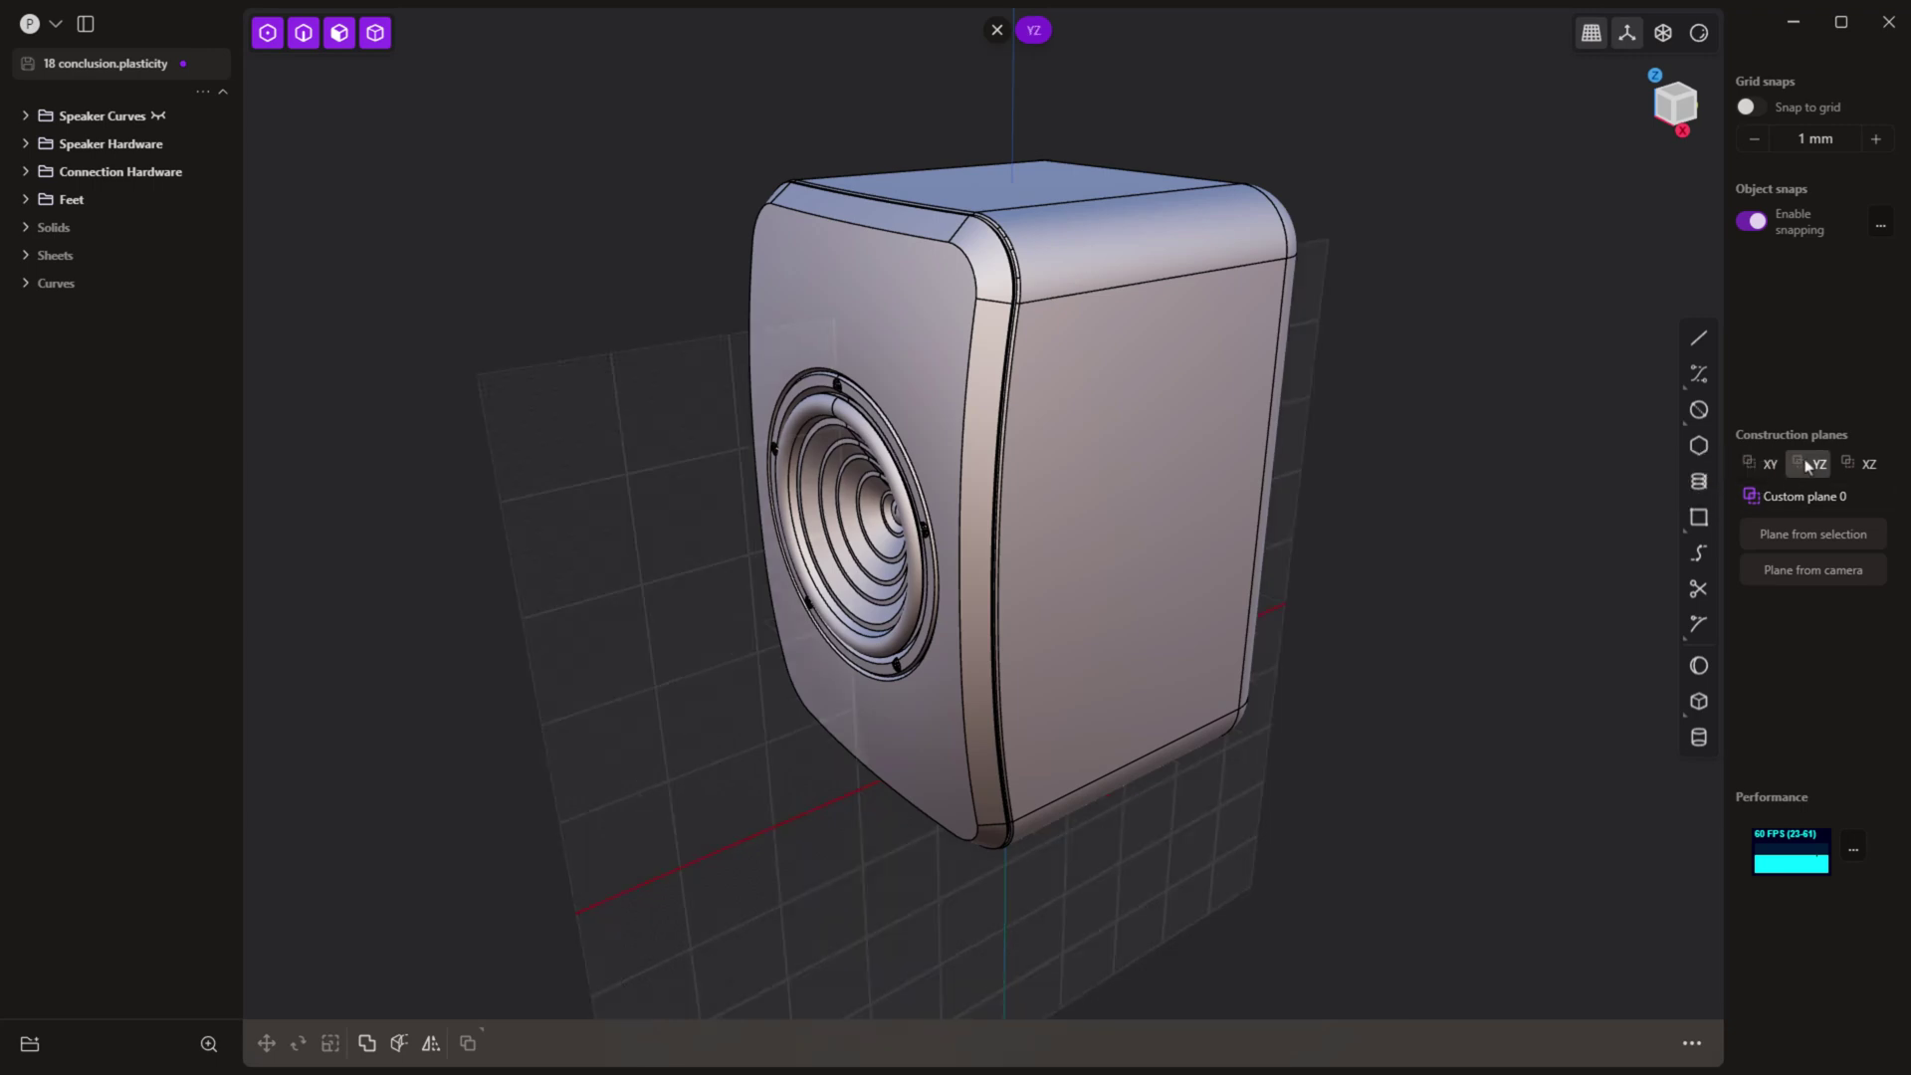
{"action": "left_click", "coordinate": [1868, 465]}
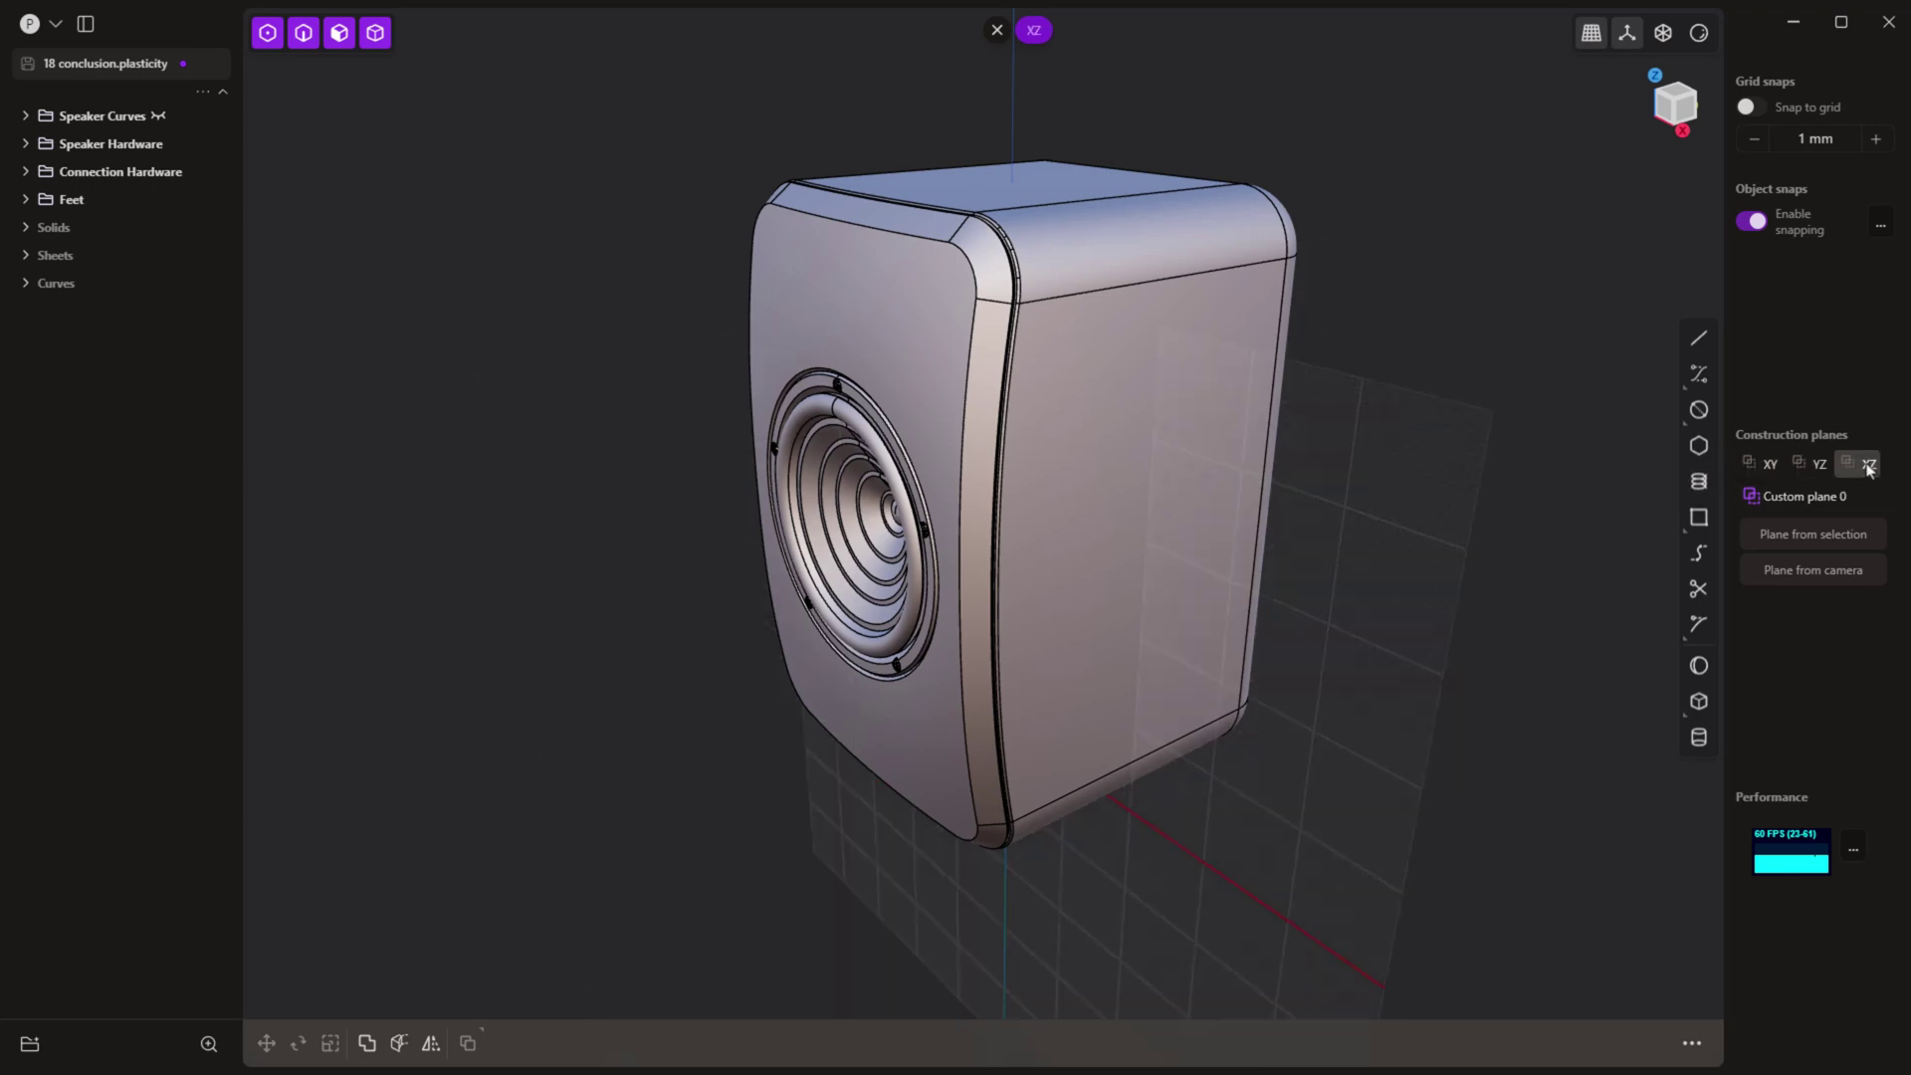
Step: Draw a closed five-sided line shape with a perimeter of about 78 mm on the XZ plane, behind the speaker's flat side
{"action": "left_click", "coordinate": [1701, 340]}
{"action": "left_click", "coordinate": [1456, 470]}
{"action": "left_click", "coordinate": [1548, 498]}
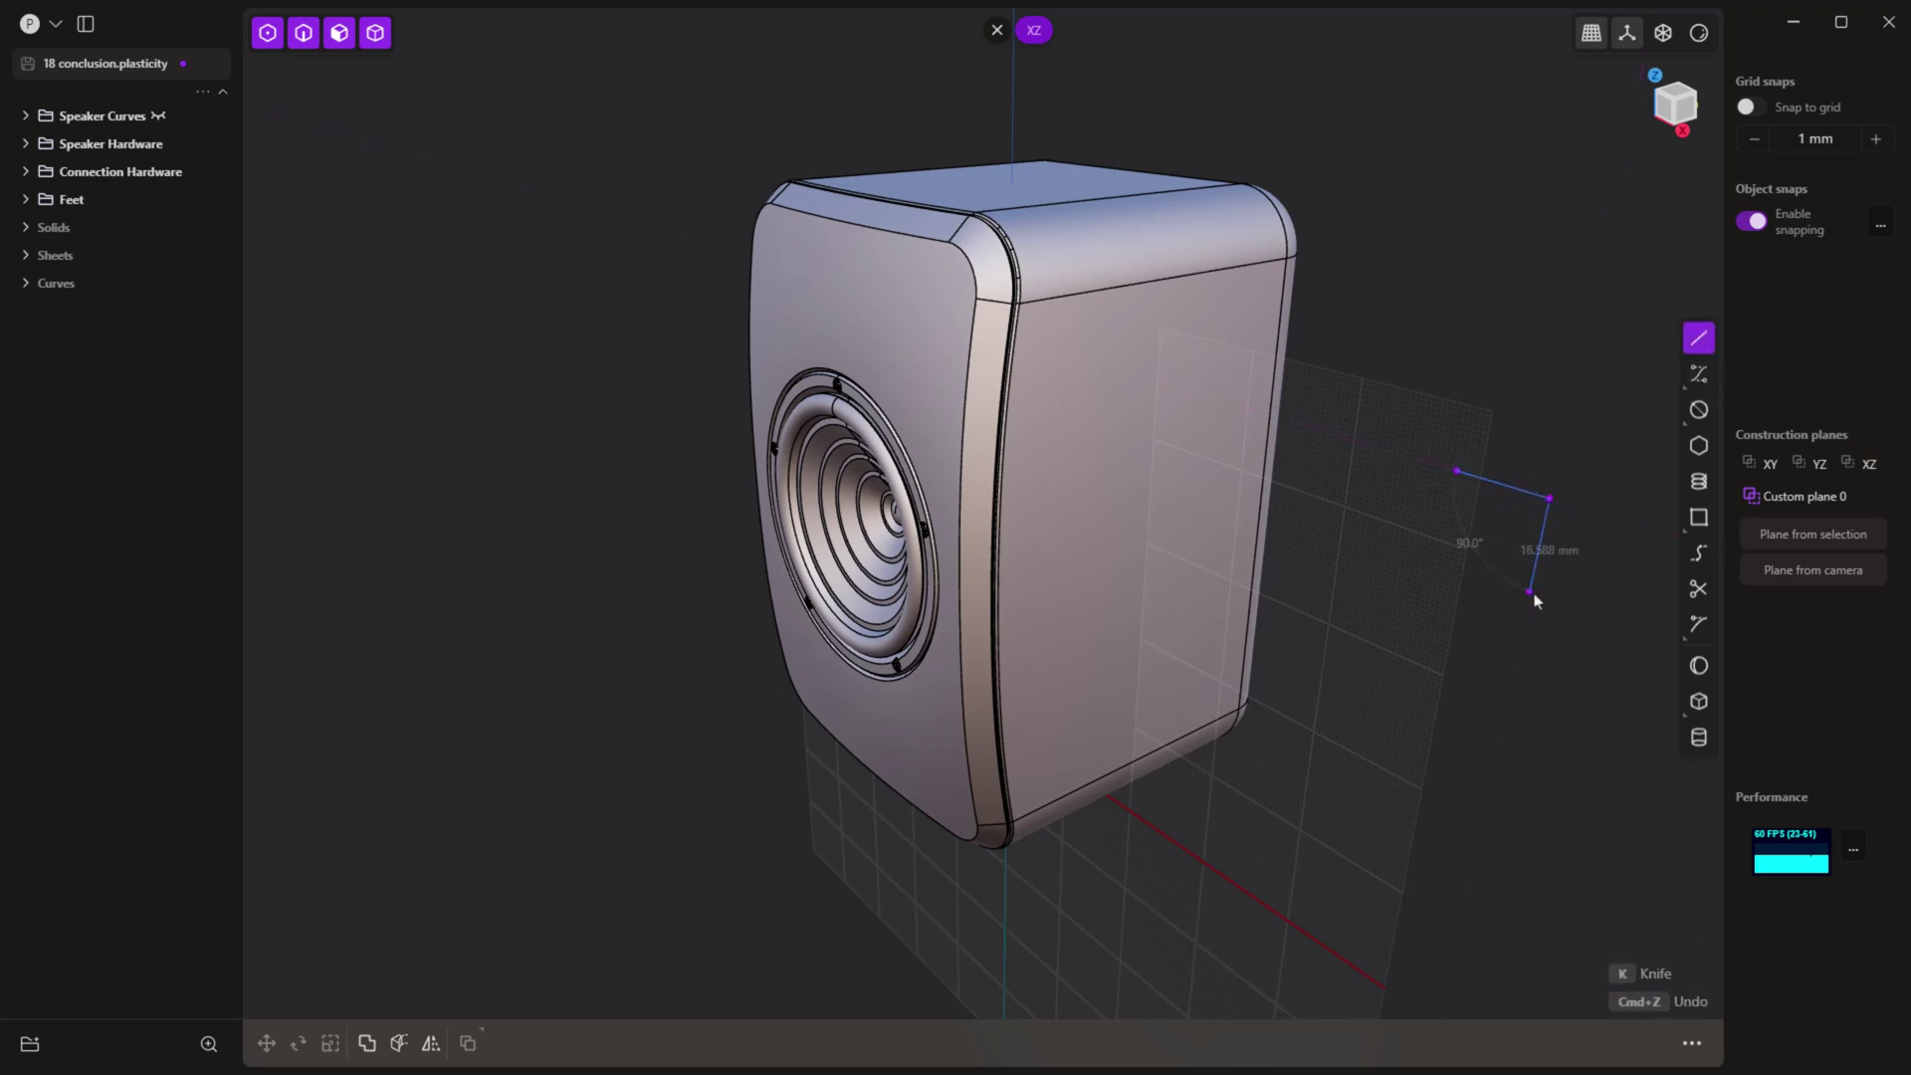
{"action": "left_click", "coordinate": [1530, 592]}
{"action": "left_click", "coordinate": [1448, 605]}
{"action": "left_click", "coordinate": [1415, 571]}
{"action": "left_click", "coordinate": [1456, 471]}
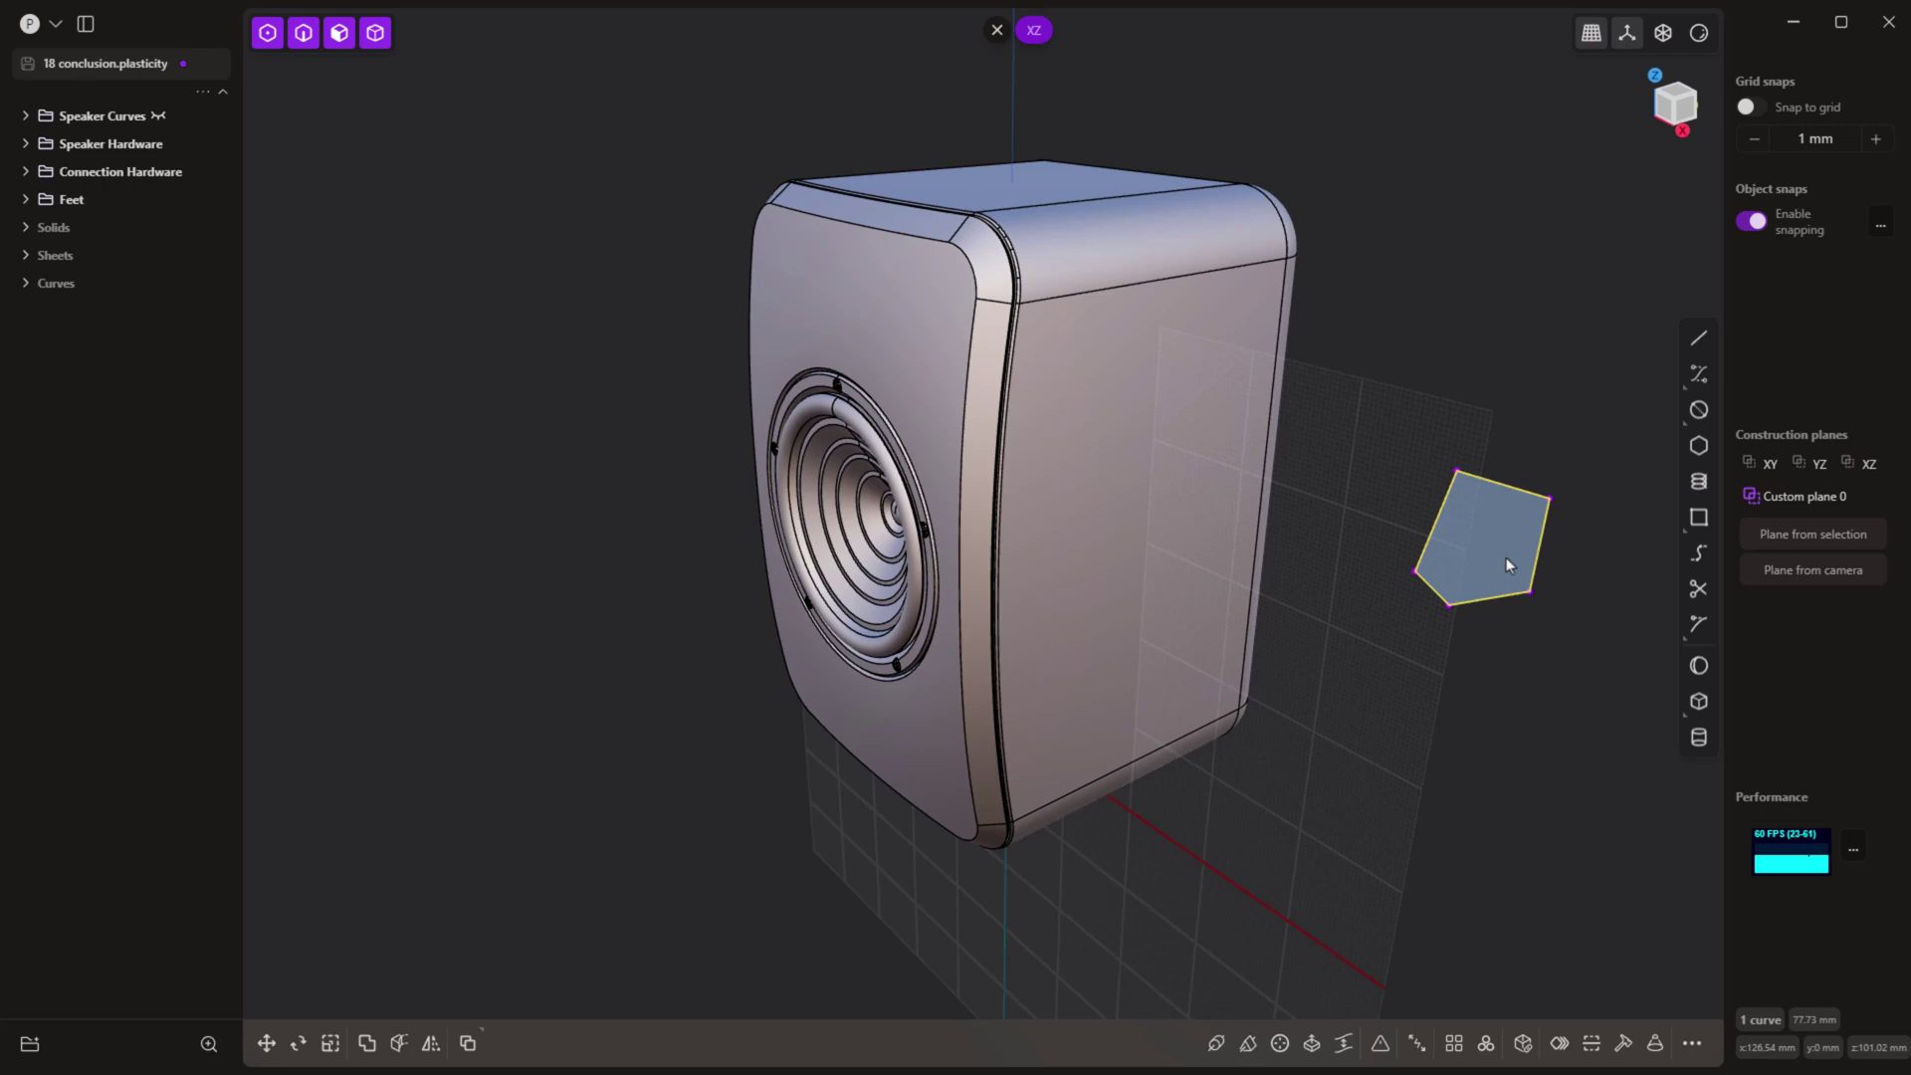
Step: Draw a closed five-sided line shape on the XY plane in front of the speaker, and align the camera to that plane
{"action": "left_click", "coordinate": [1764, 463]}
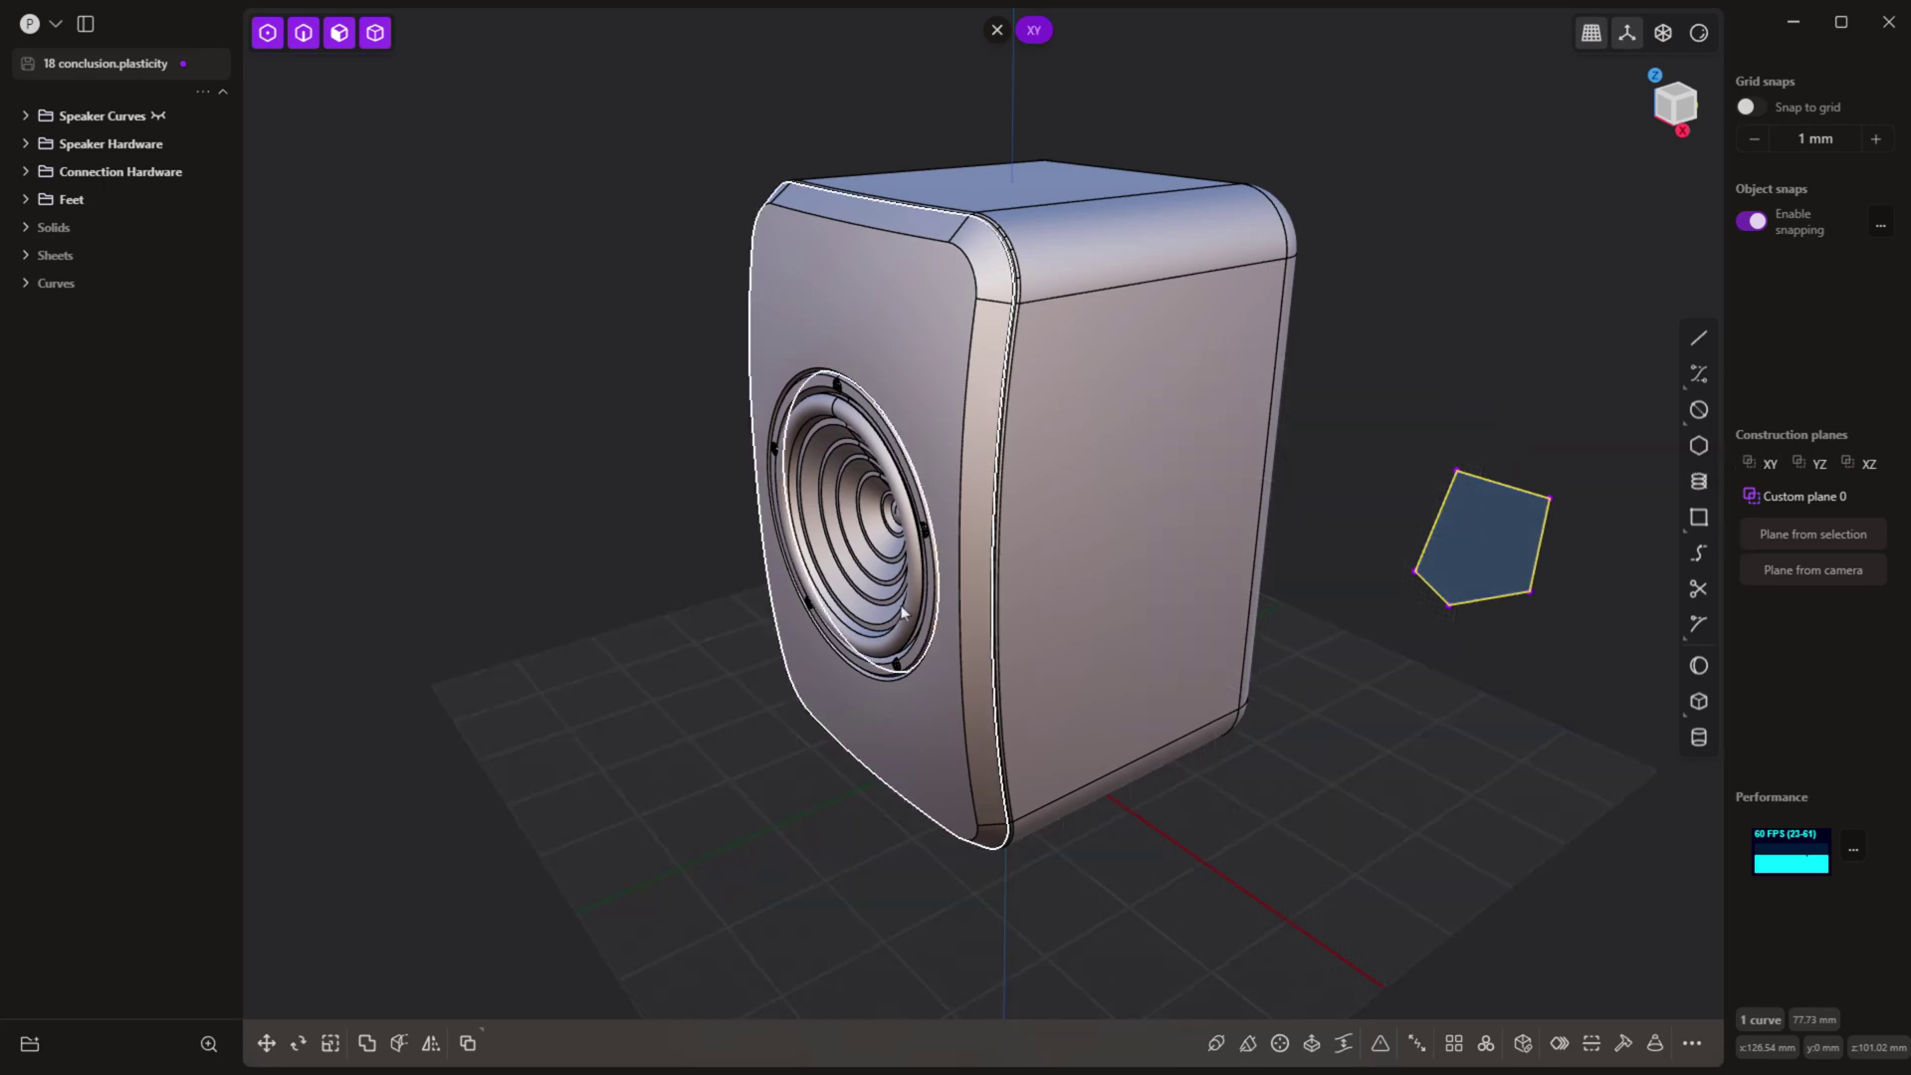
{"action": "left_click", "coordinate": [629, 743]}
{"action": "left_click", "coordinate": [1699, 339]}
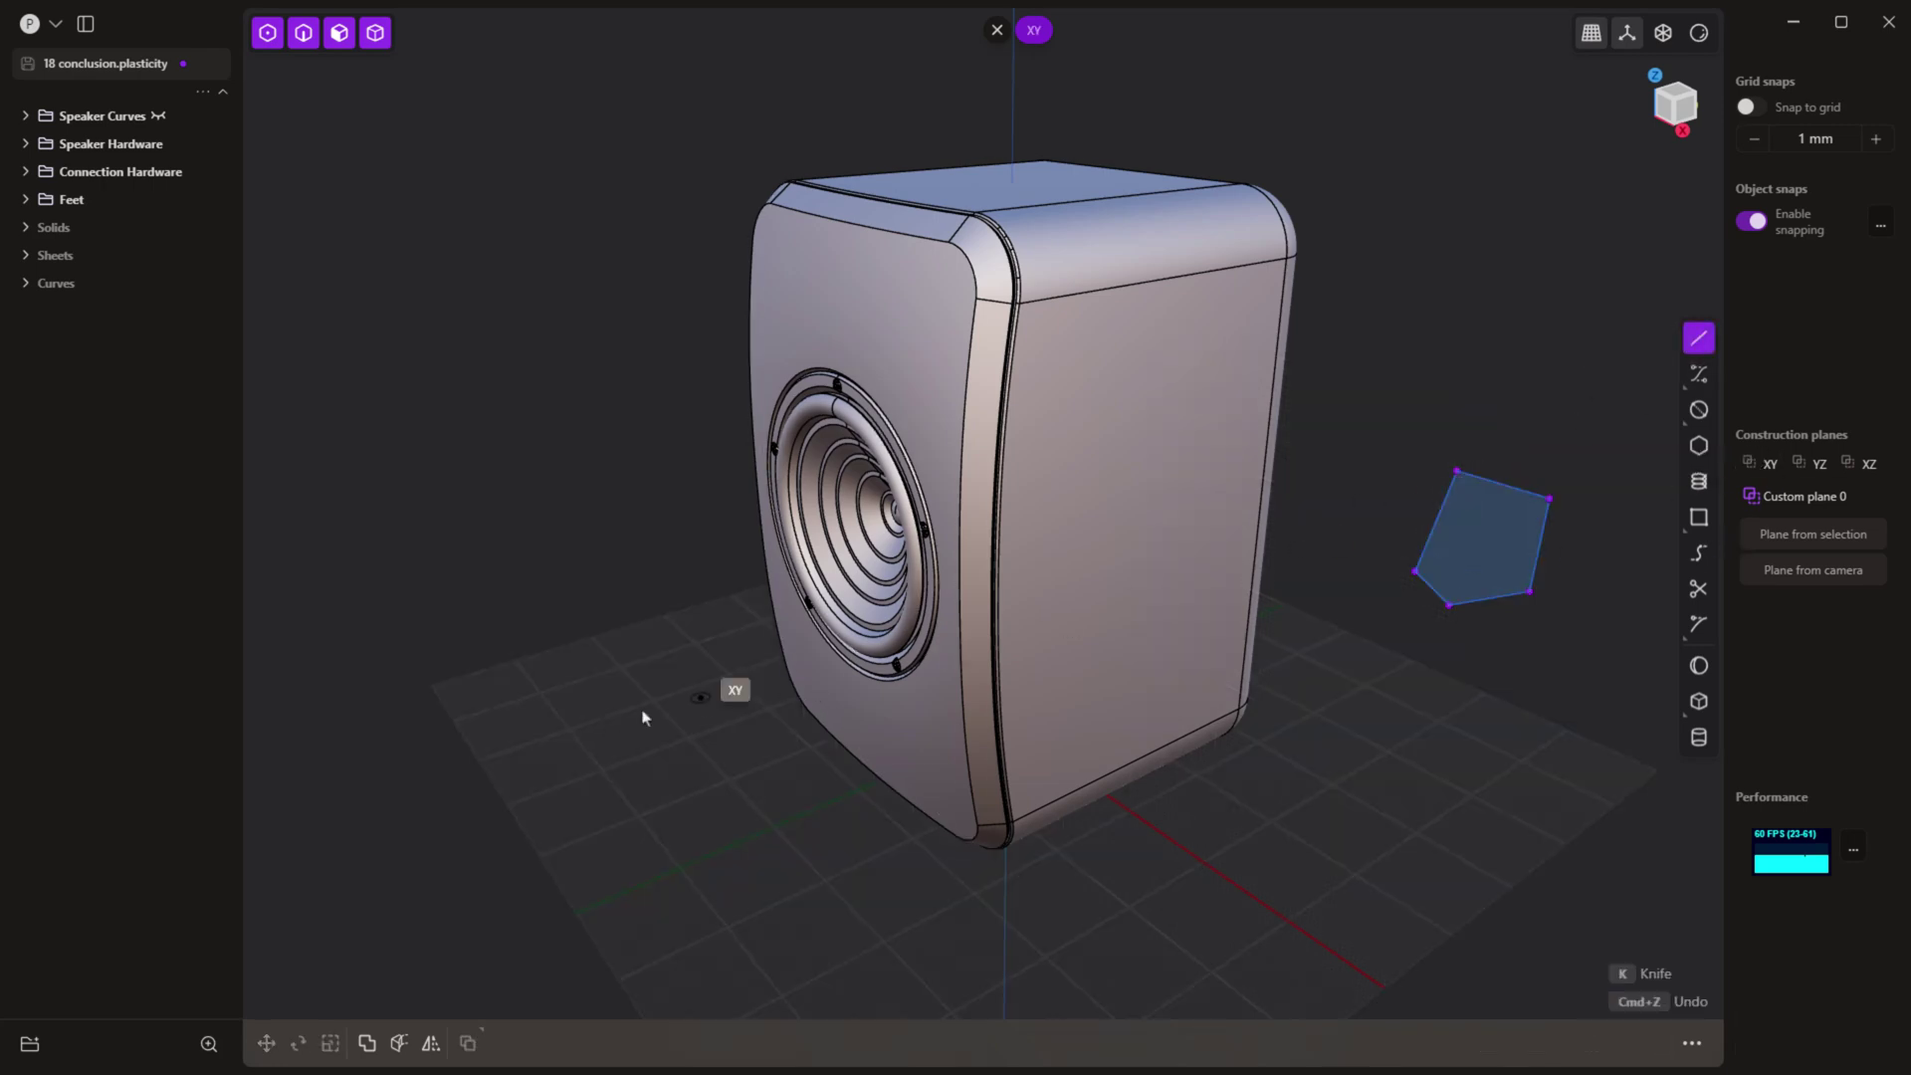
{"action": "left_click", "coordinate": [597, 717]}
{"action": "left_click", "coordinate": [632, 814]}
{"action": "left_click", "coordinate": [735, 814]}
{"action": "left_click", "coordinate": [755, 770]}
{"action": "left_click", "coordinate": [735, 715]}
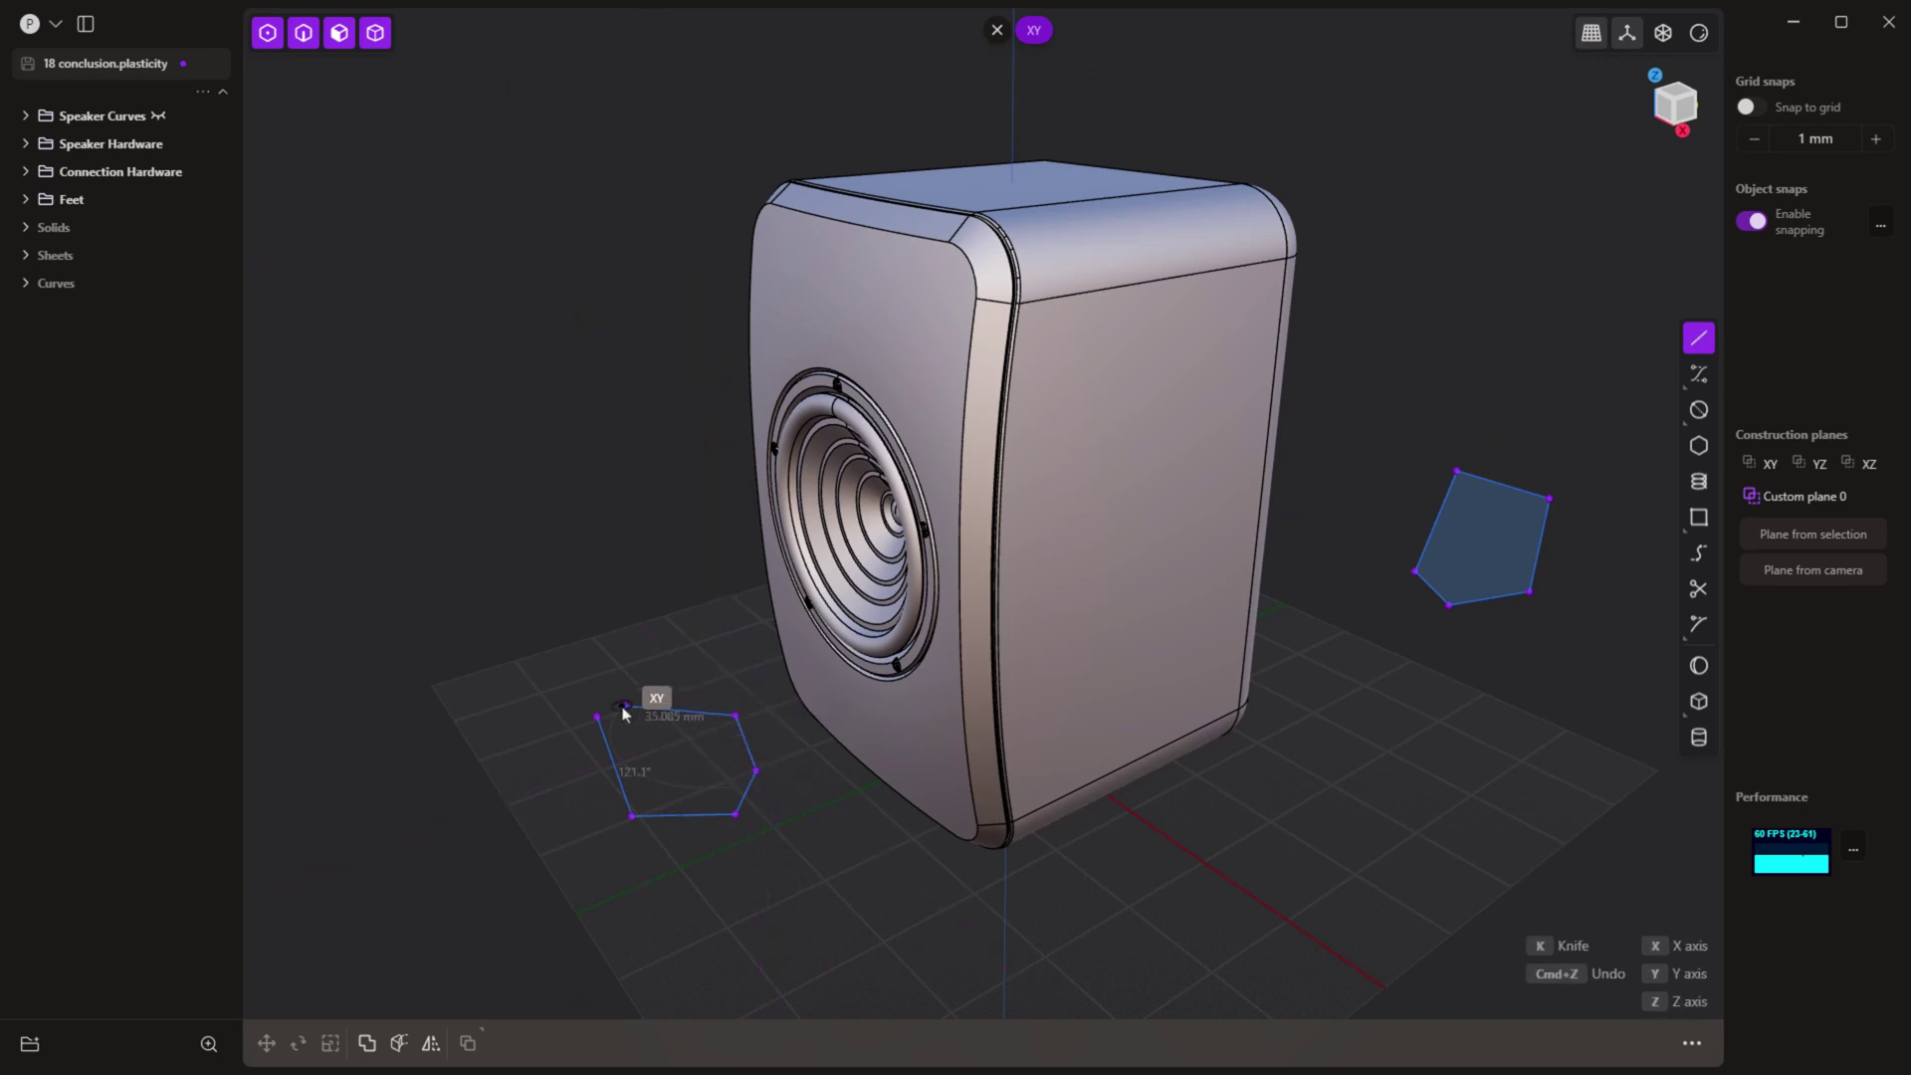
{"action": "left_click", "coordinate": [599, 715]}
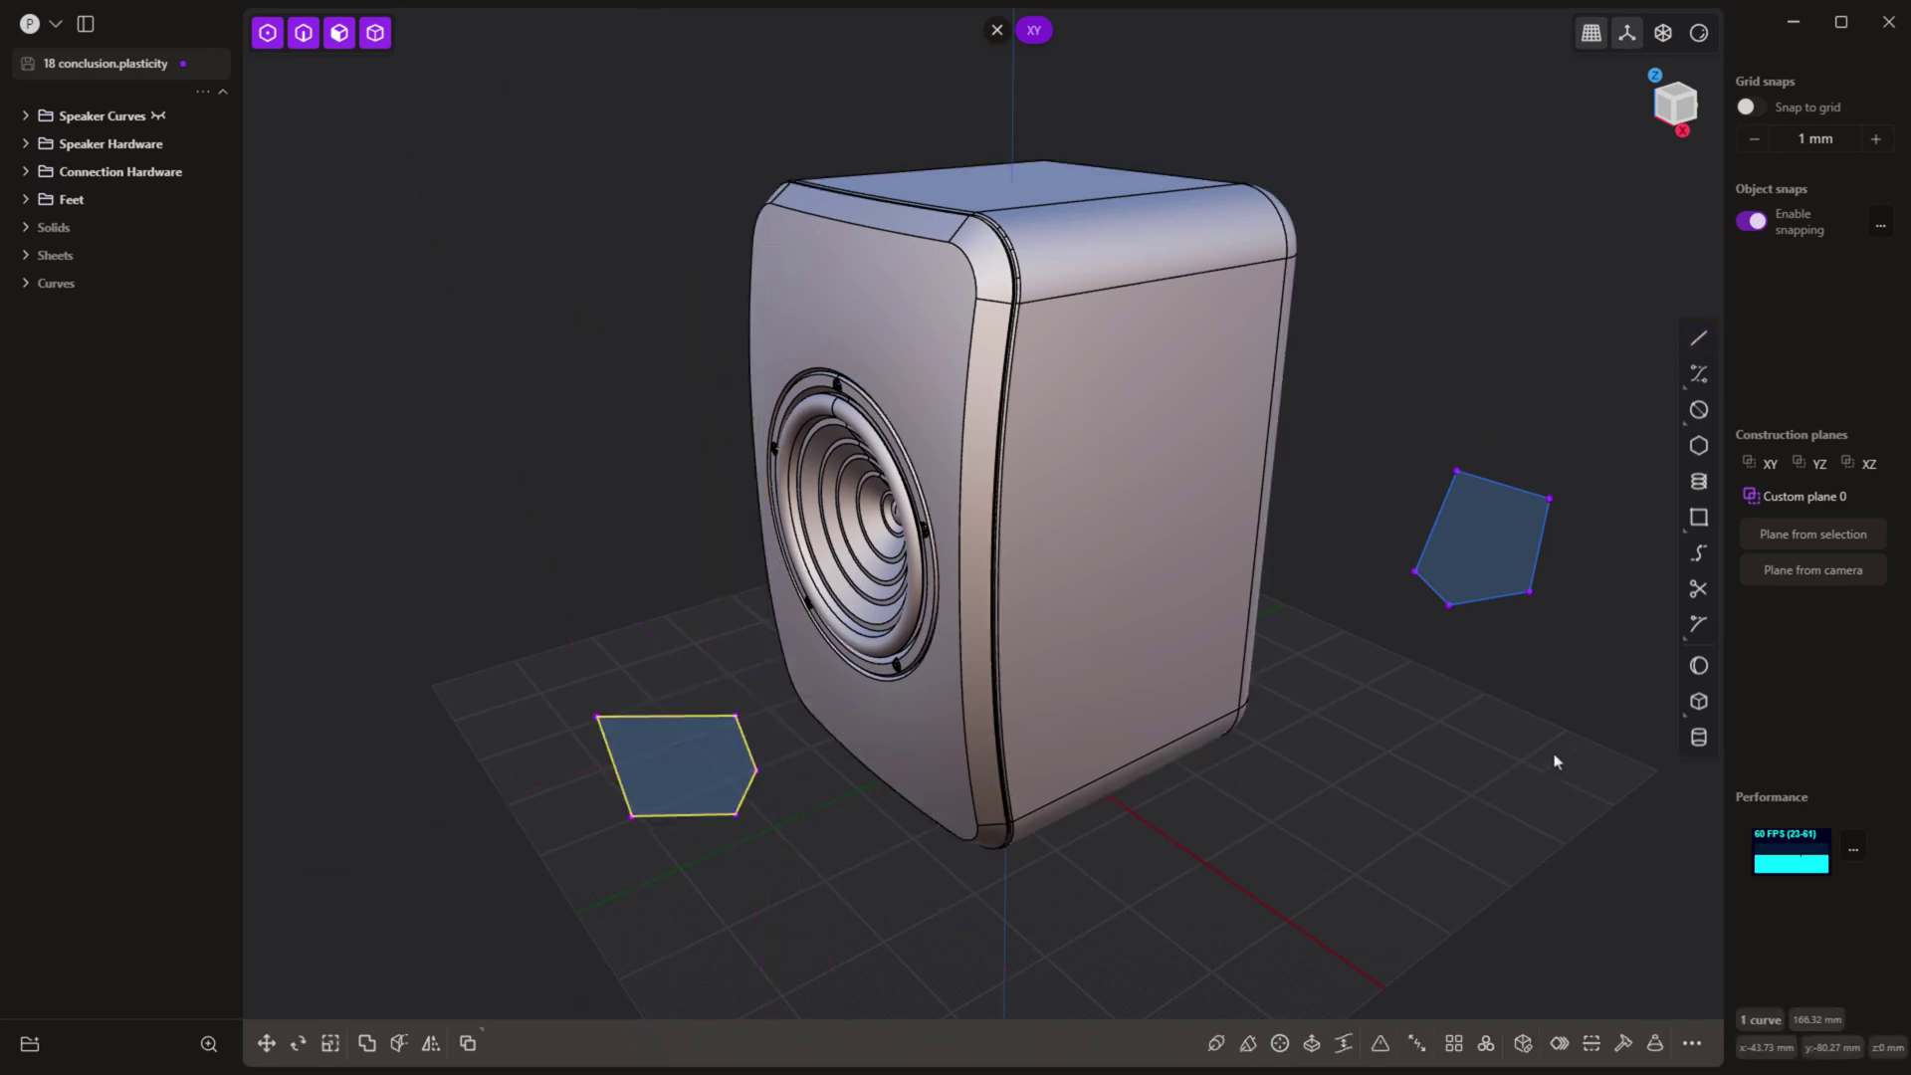
{"action": "left_click", "coordinate": [1761, 466]}
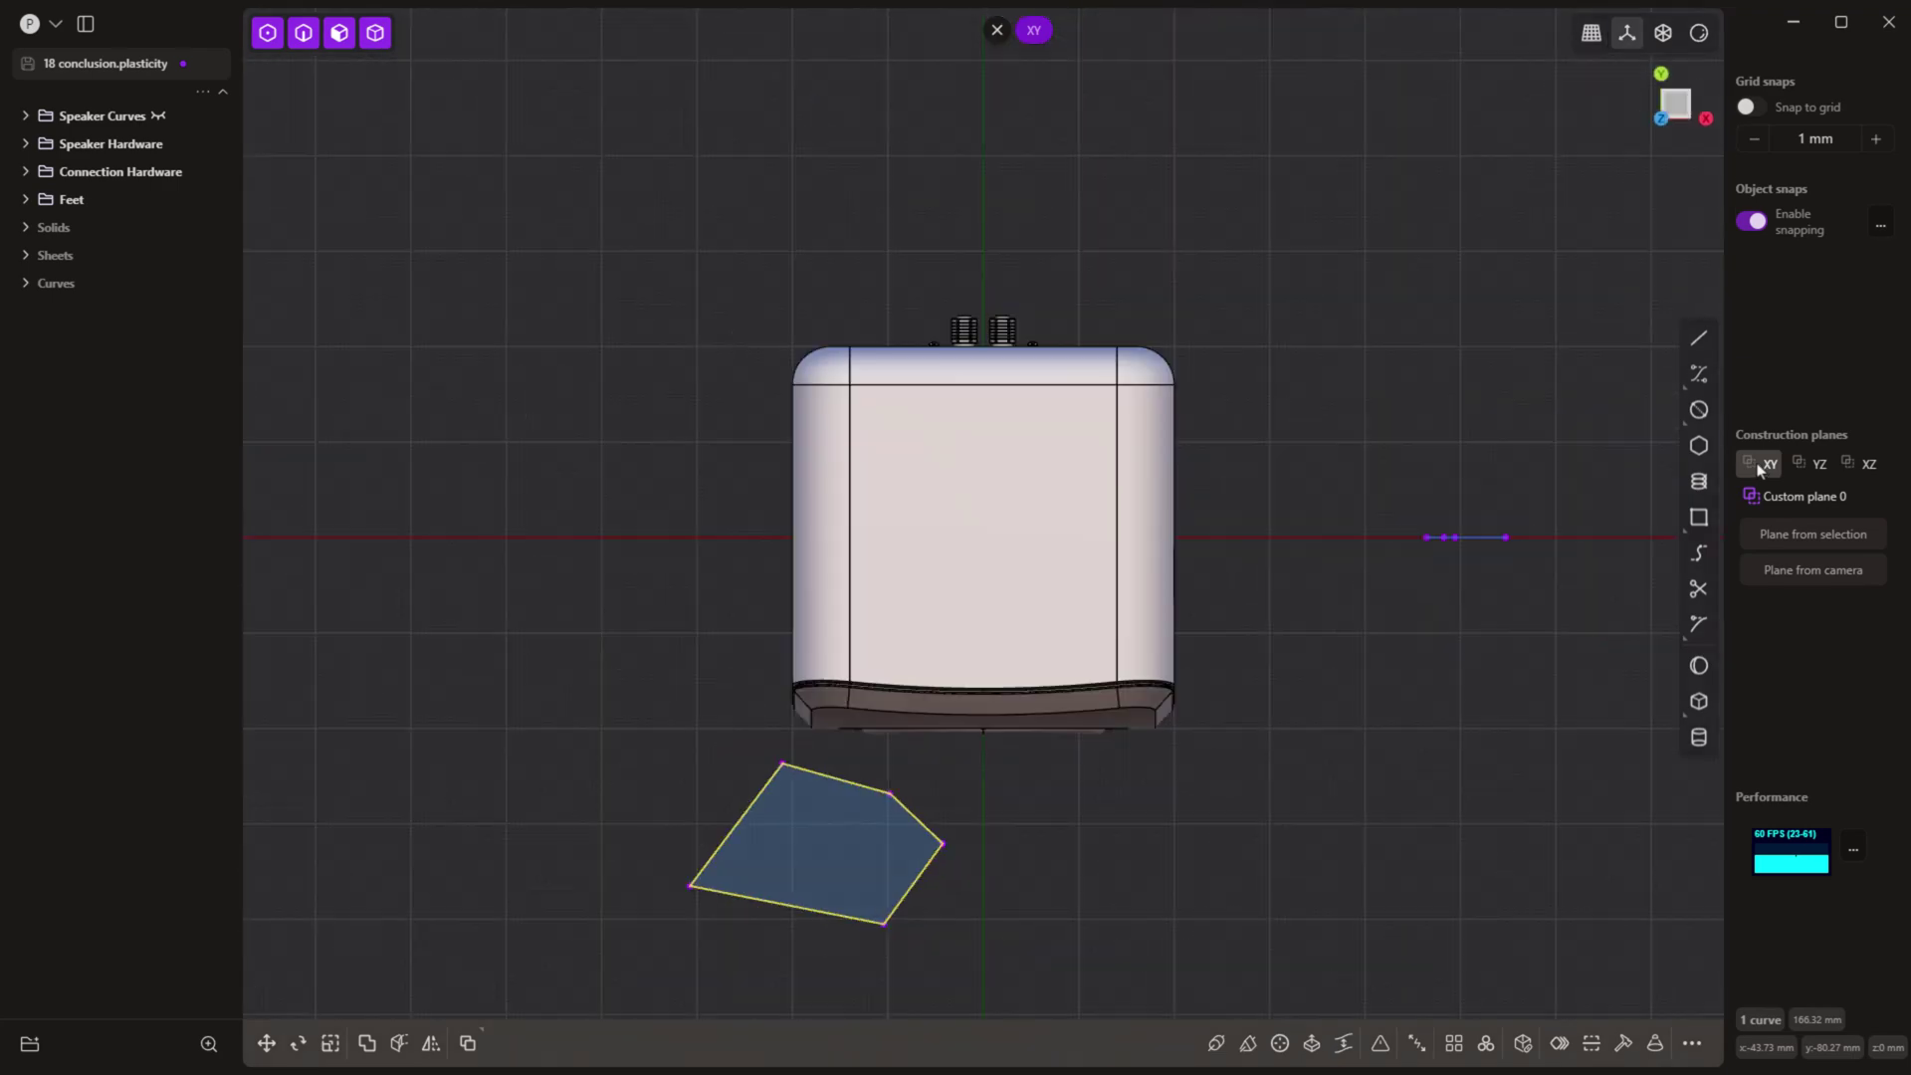
{"action": "middle_click_drag", "start_coordinate": [1403, 798], "coordinate": [1237, 717]}
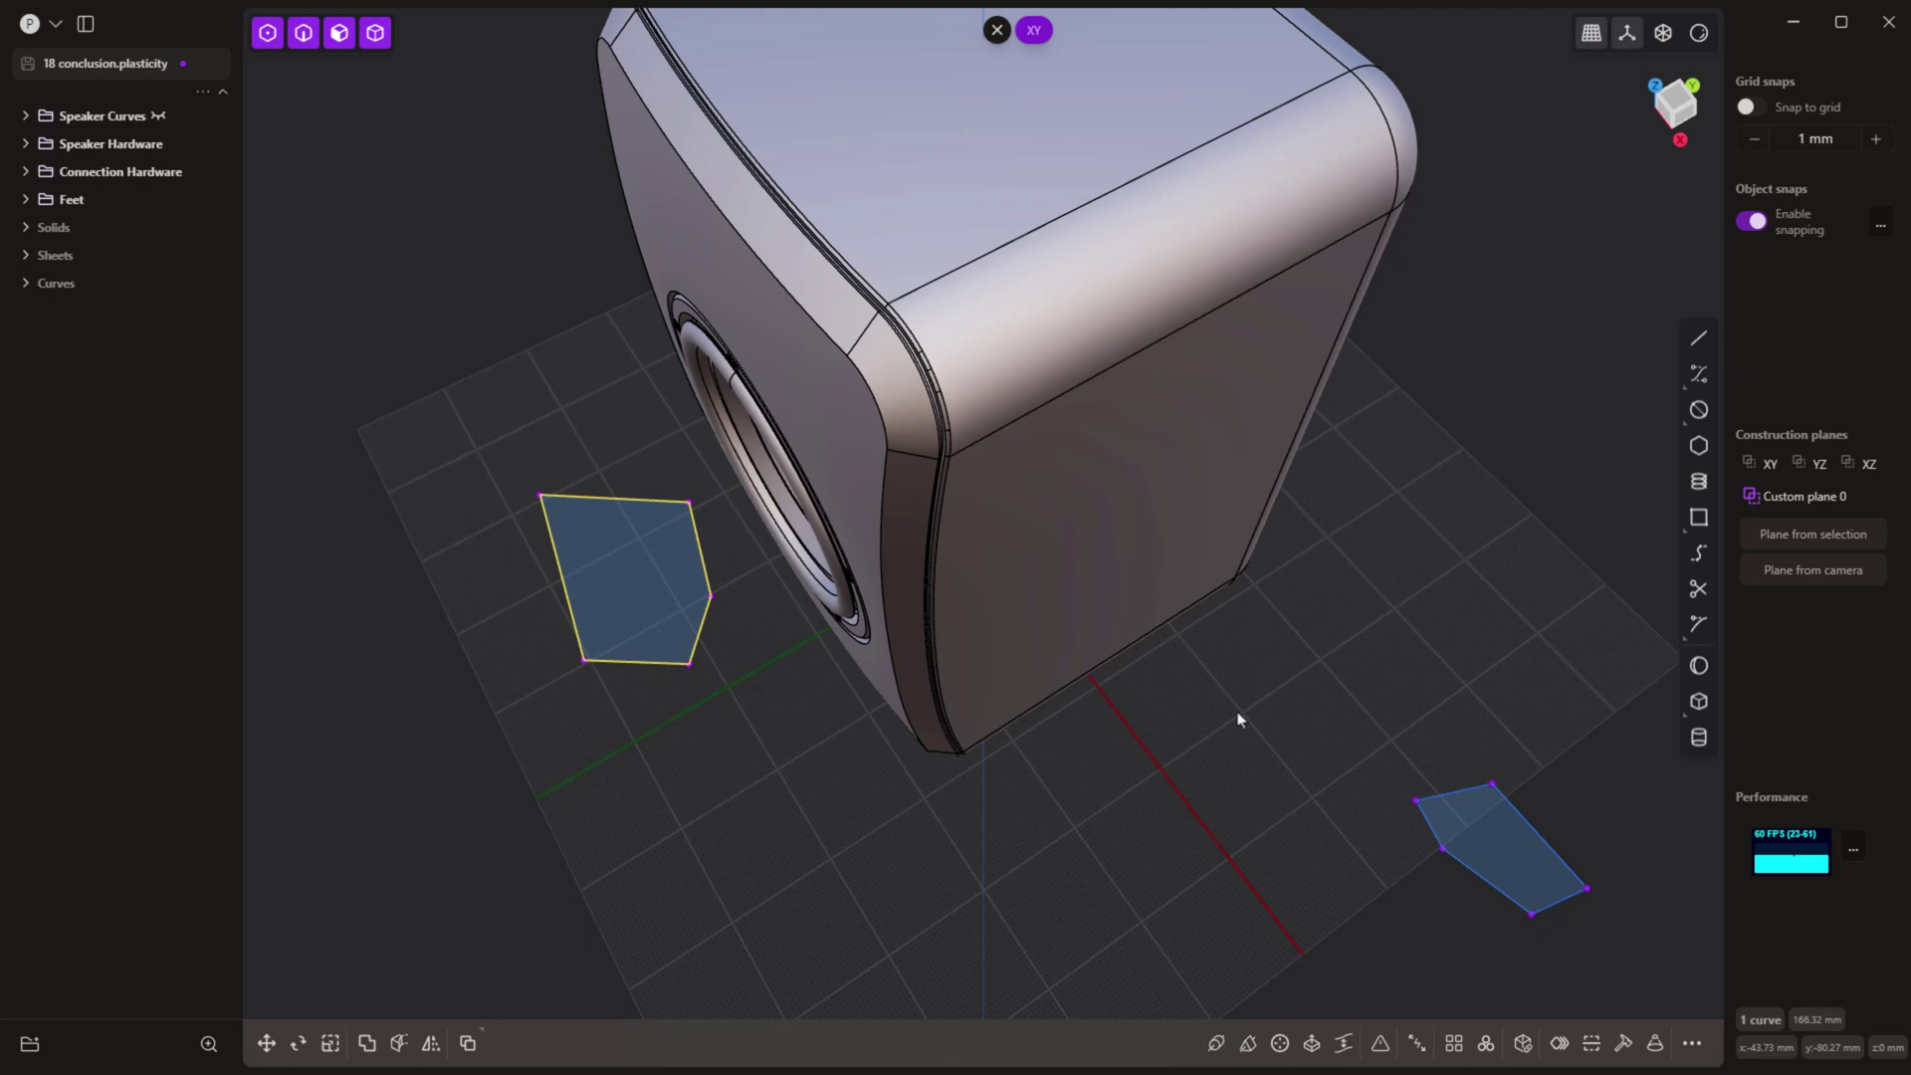
Step: Create a temporary construction plane from the speaker's flat side face and save it as a custom plane
{"action": "left_click", "coordinate": [1185, 428]}
{"action": "key", "text": "o"}
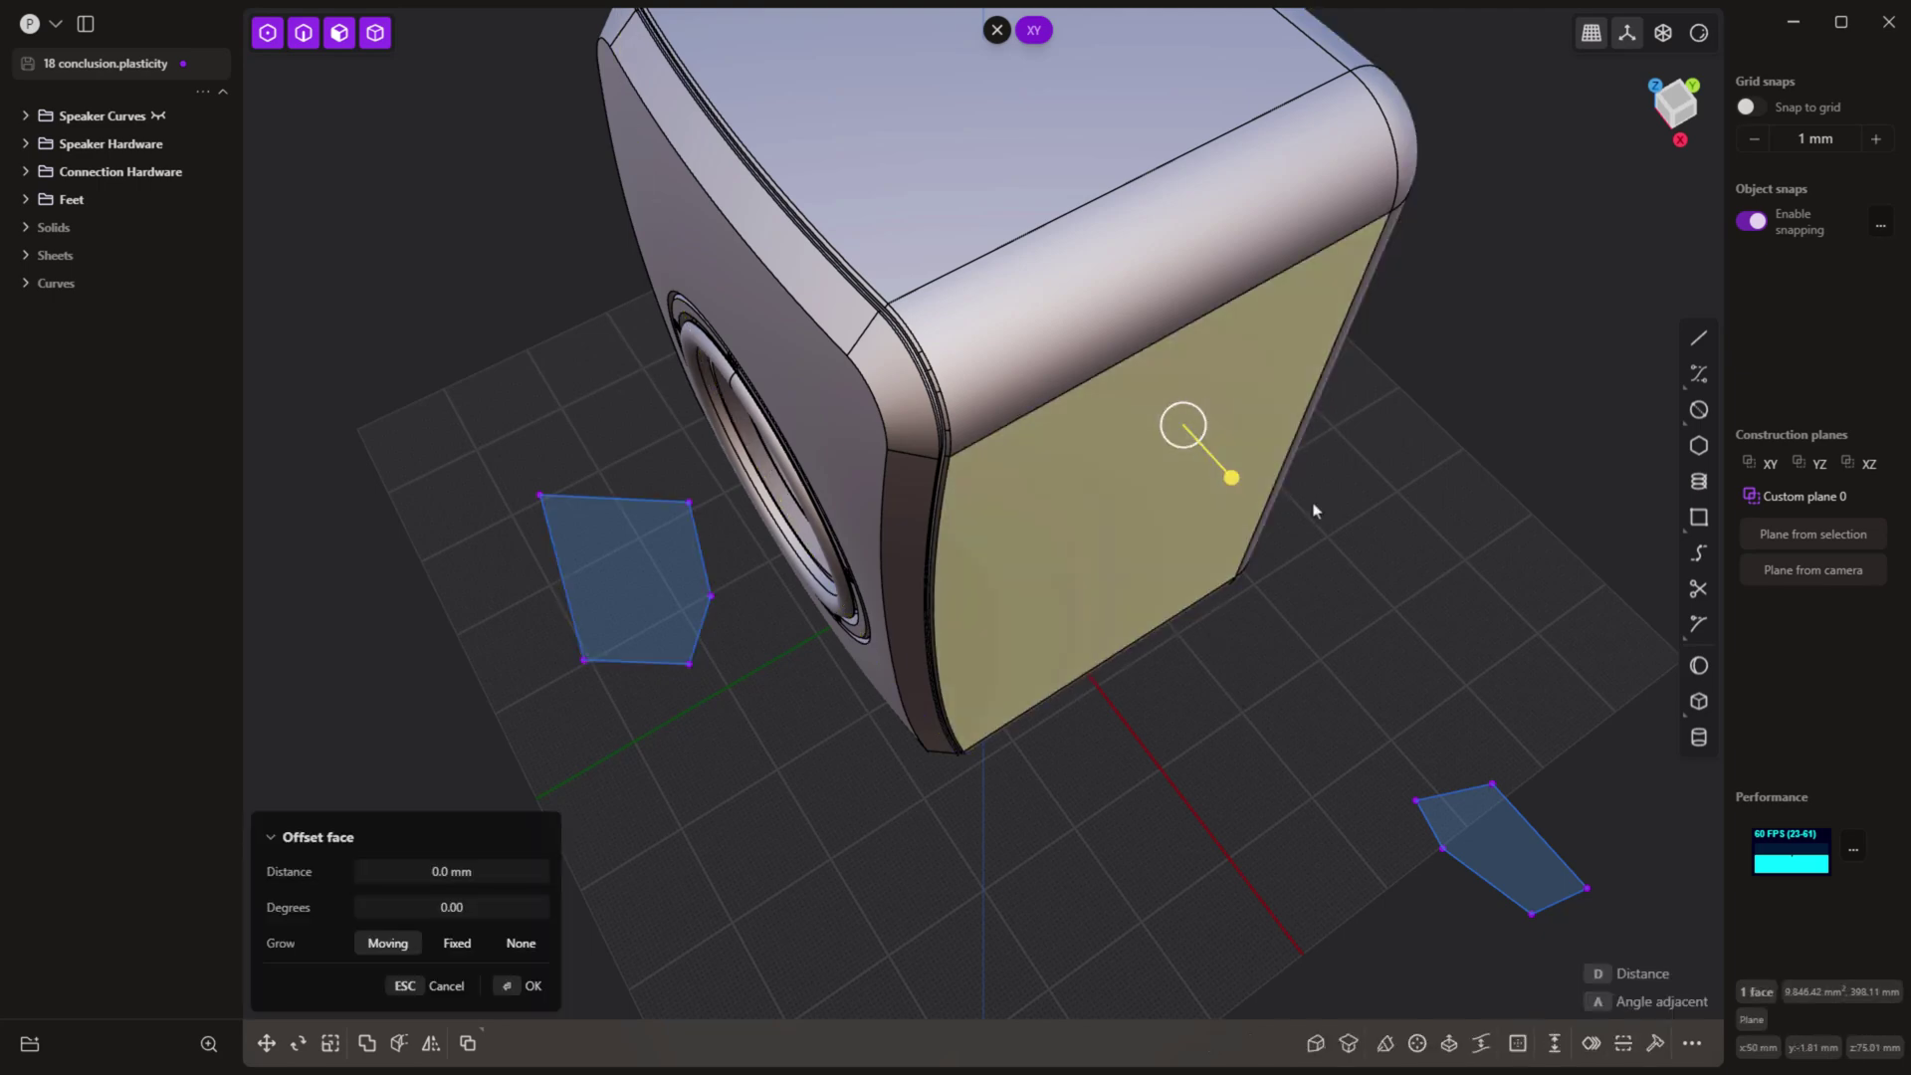
{"action": "key", "text": "grave"}
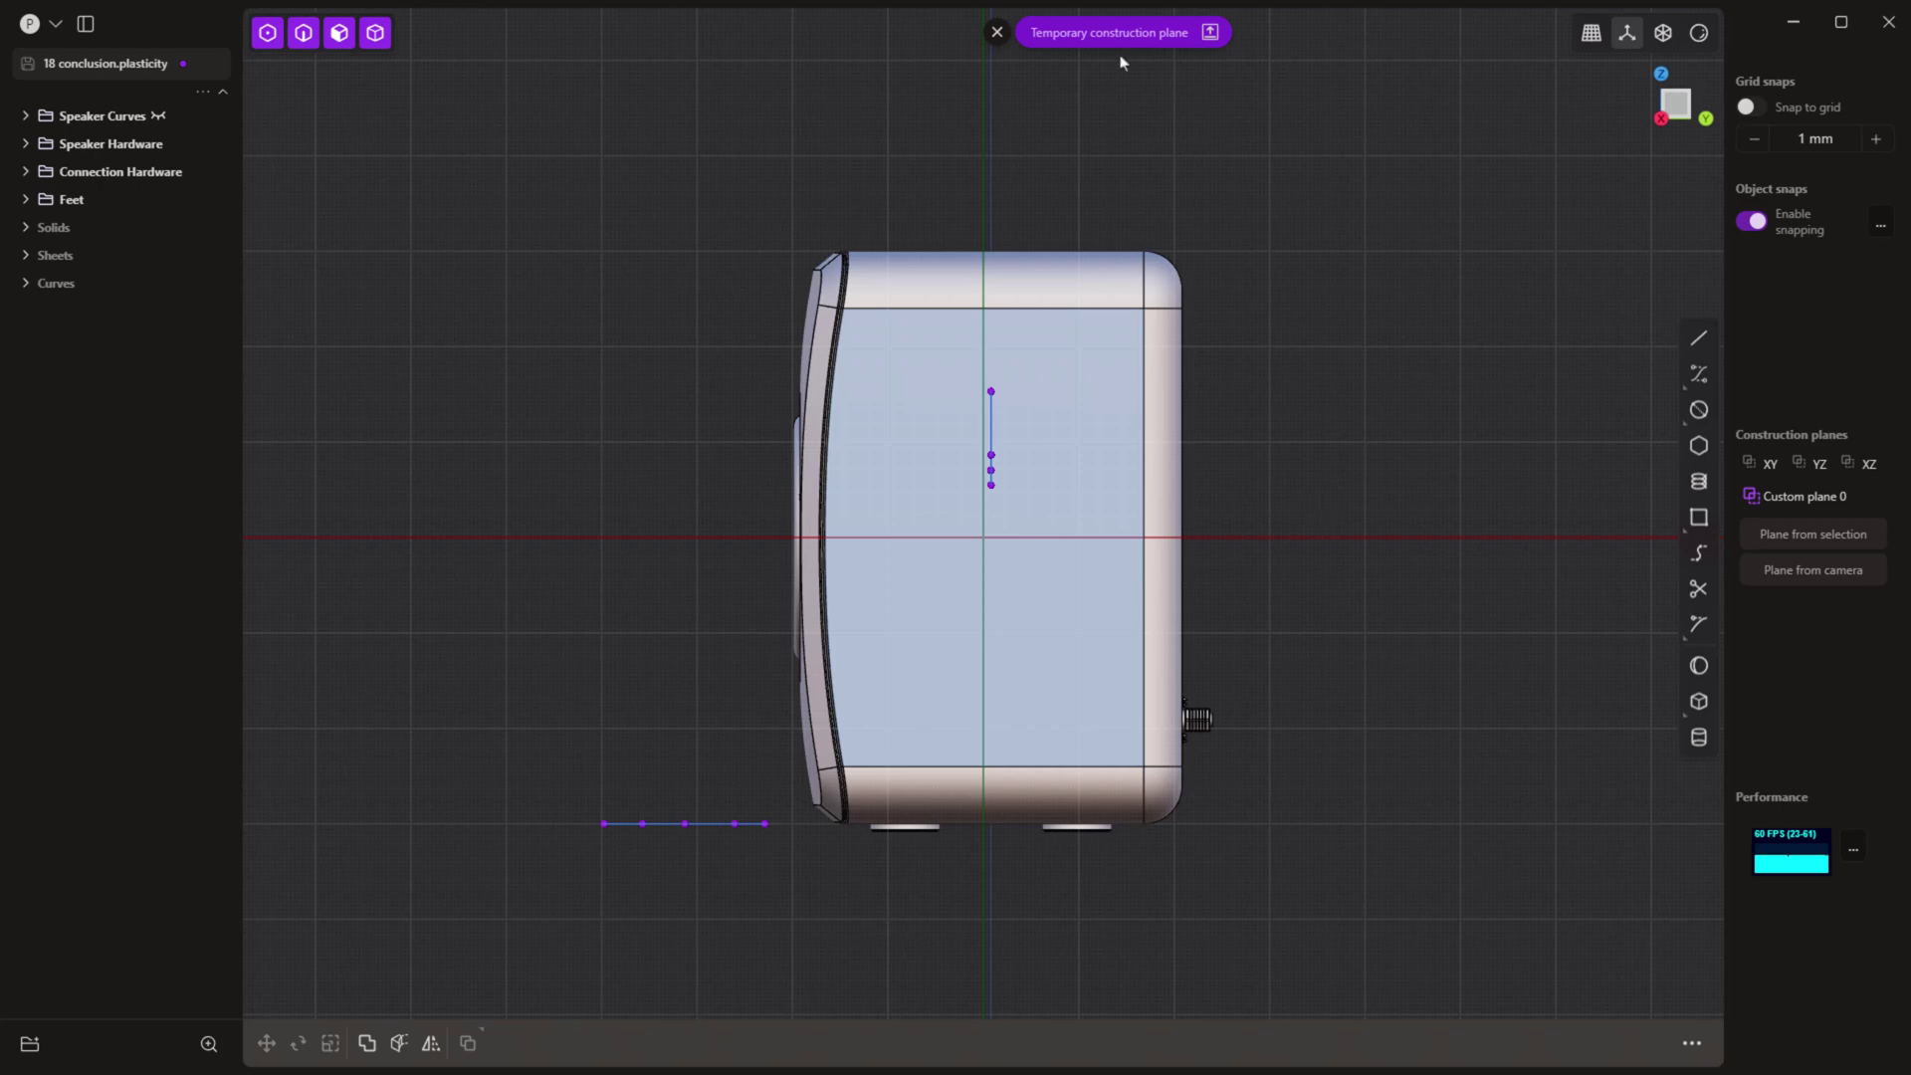
{"action": "left_click", "coordinate": [1210, 36]}
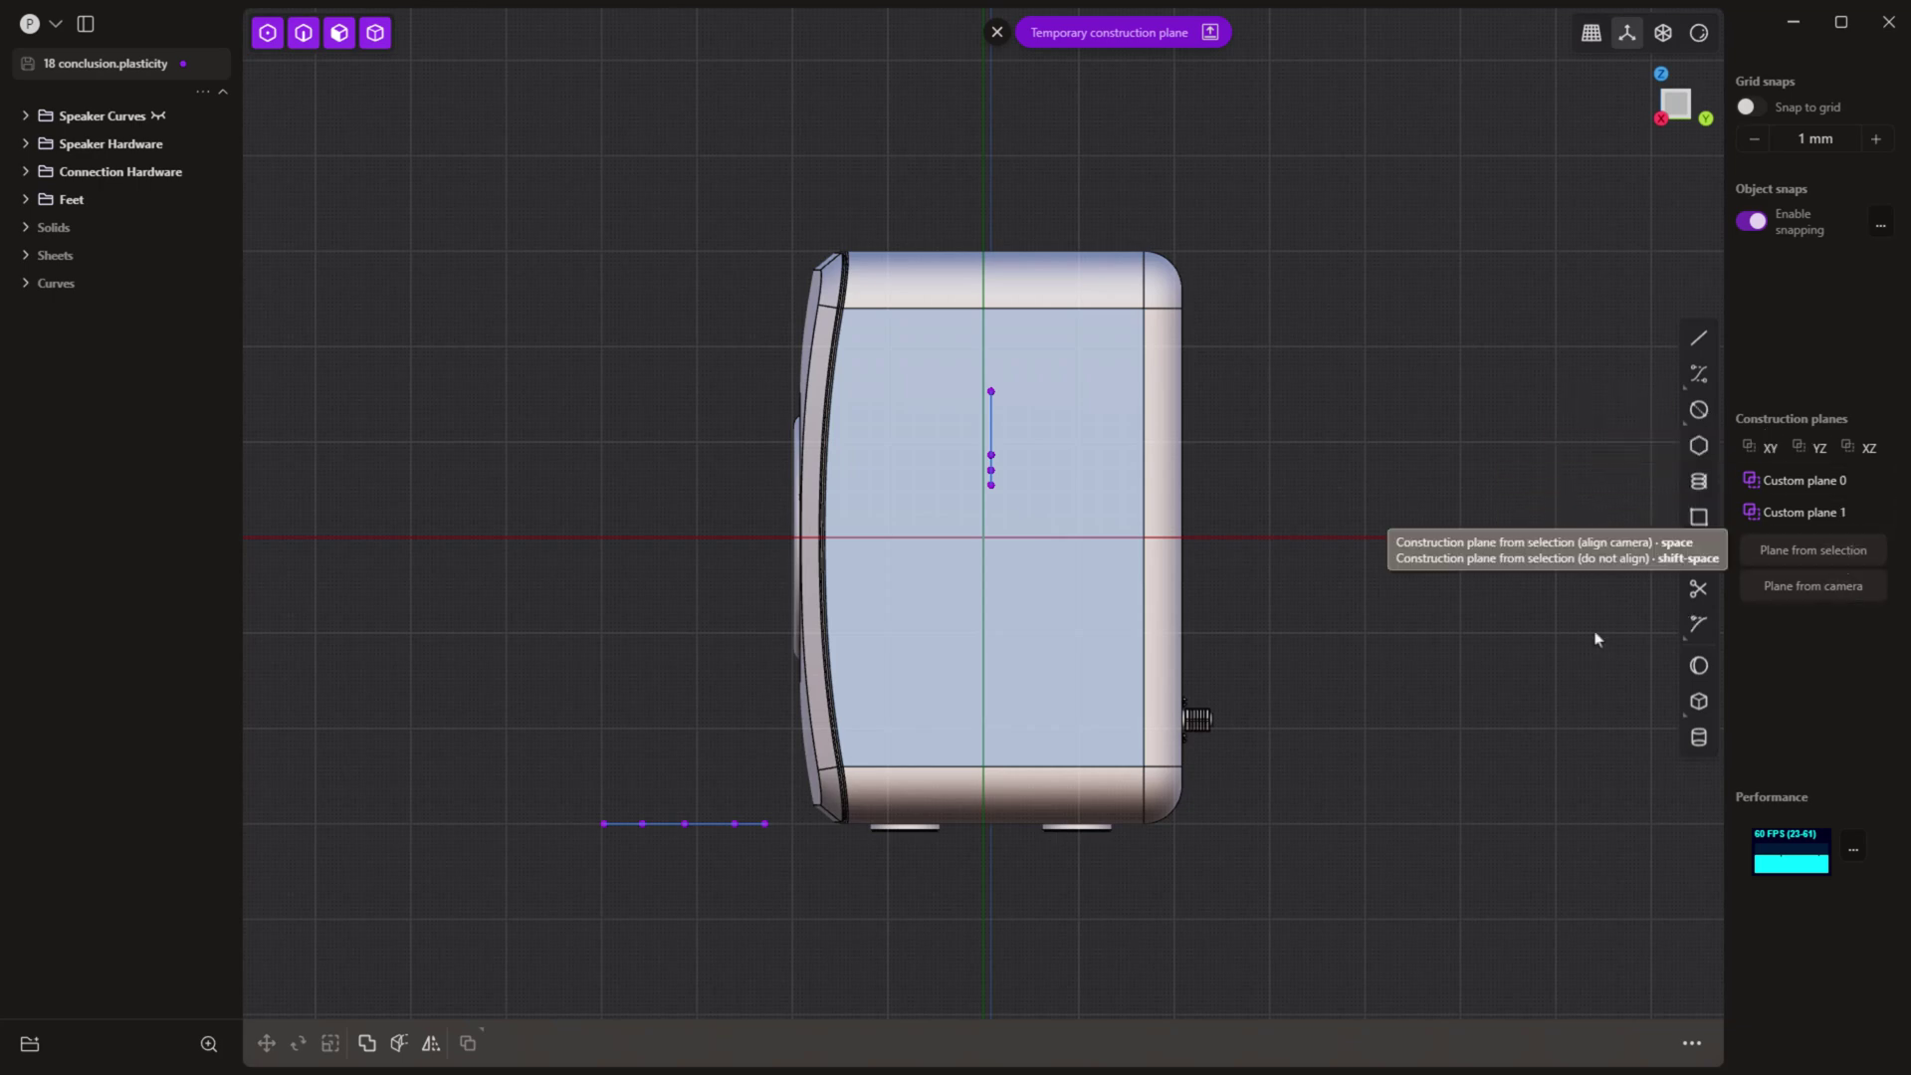
Step: Try a construction plane from an angled camera view of the speaker, and return to the side-face plane
{"action": "middle_click_drag", "start_coordinate": [1596, 636], "coordinate": [1360, 785]}
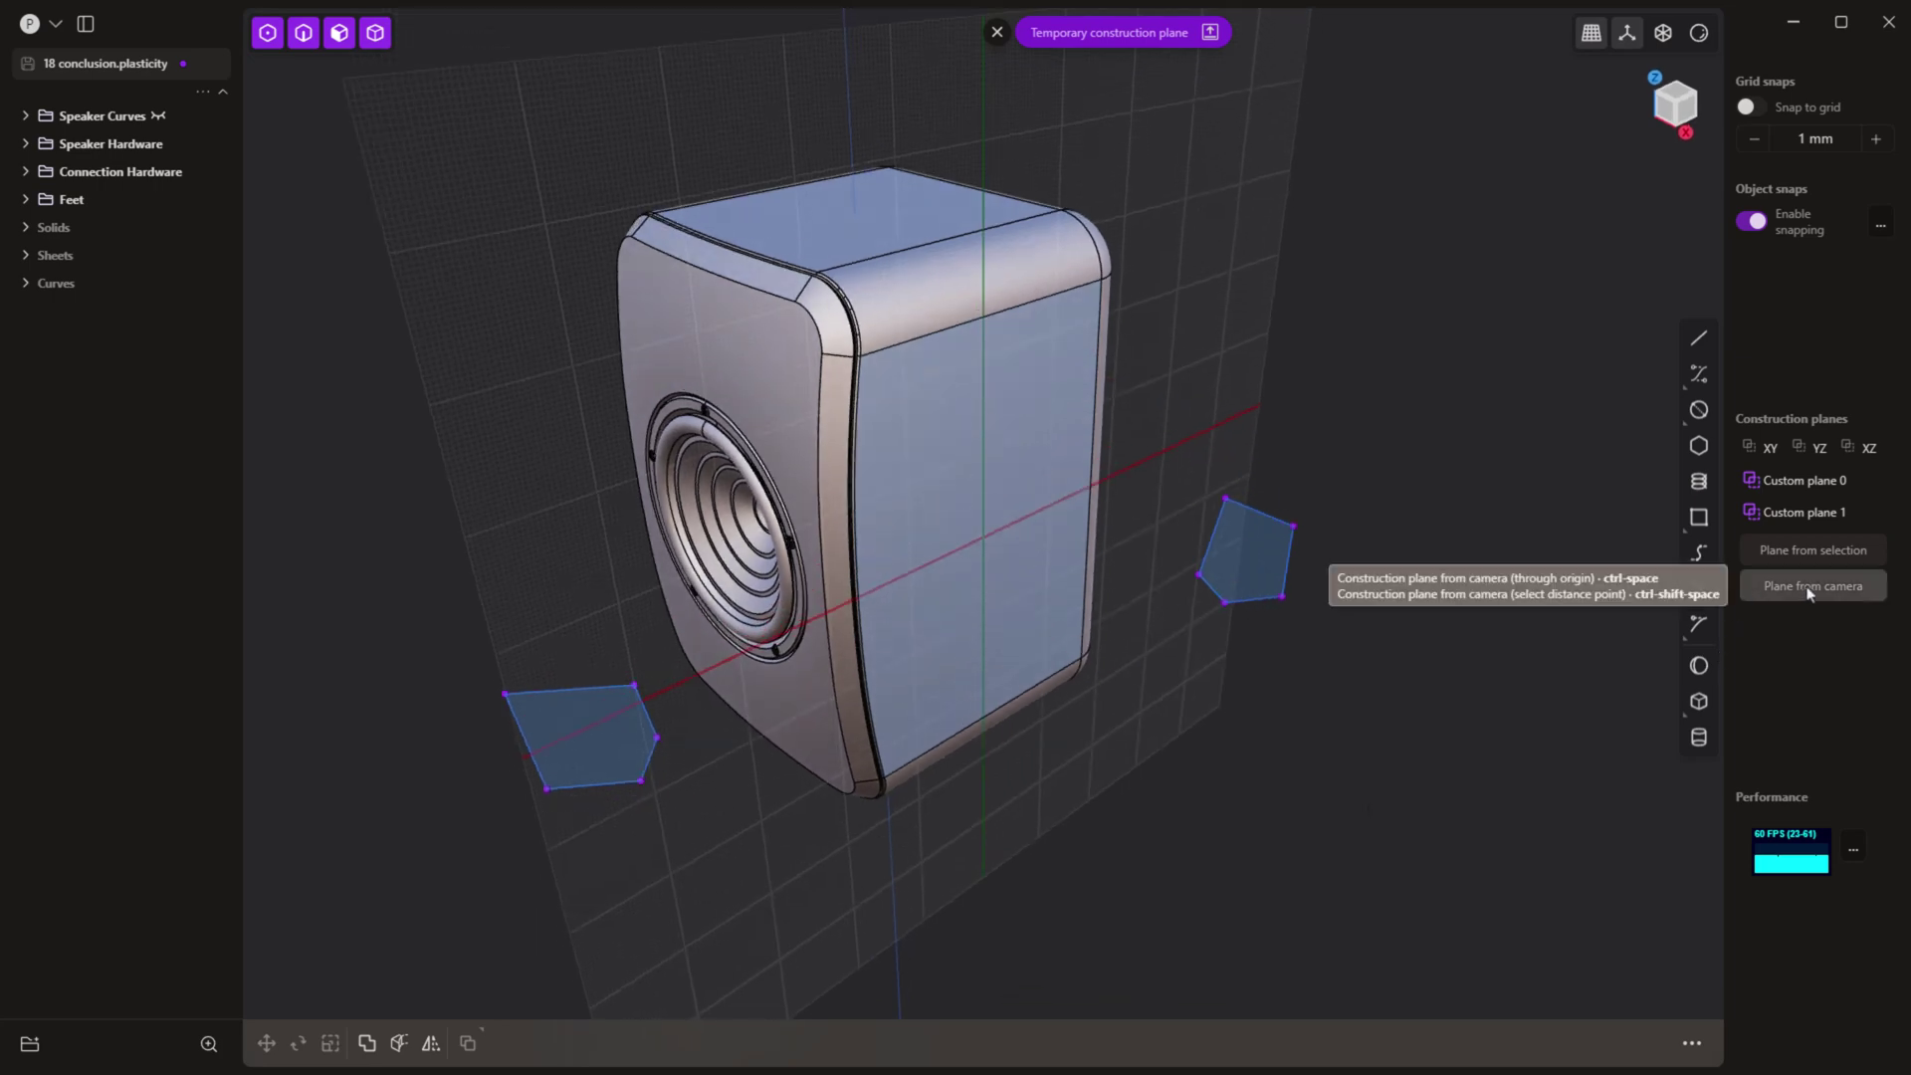
{"action": "left_click", "coordinate": [1809, 589]}
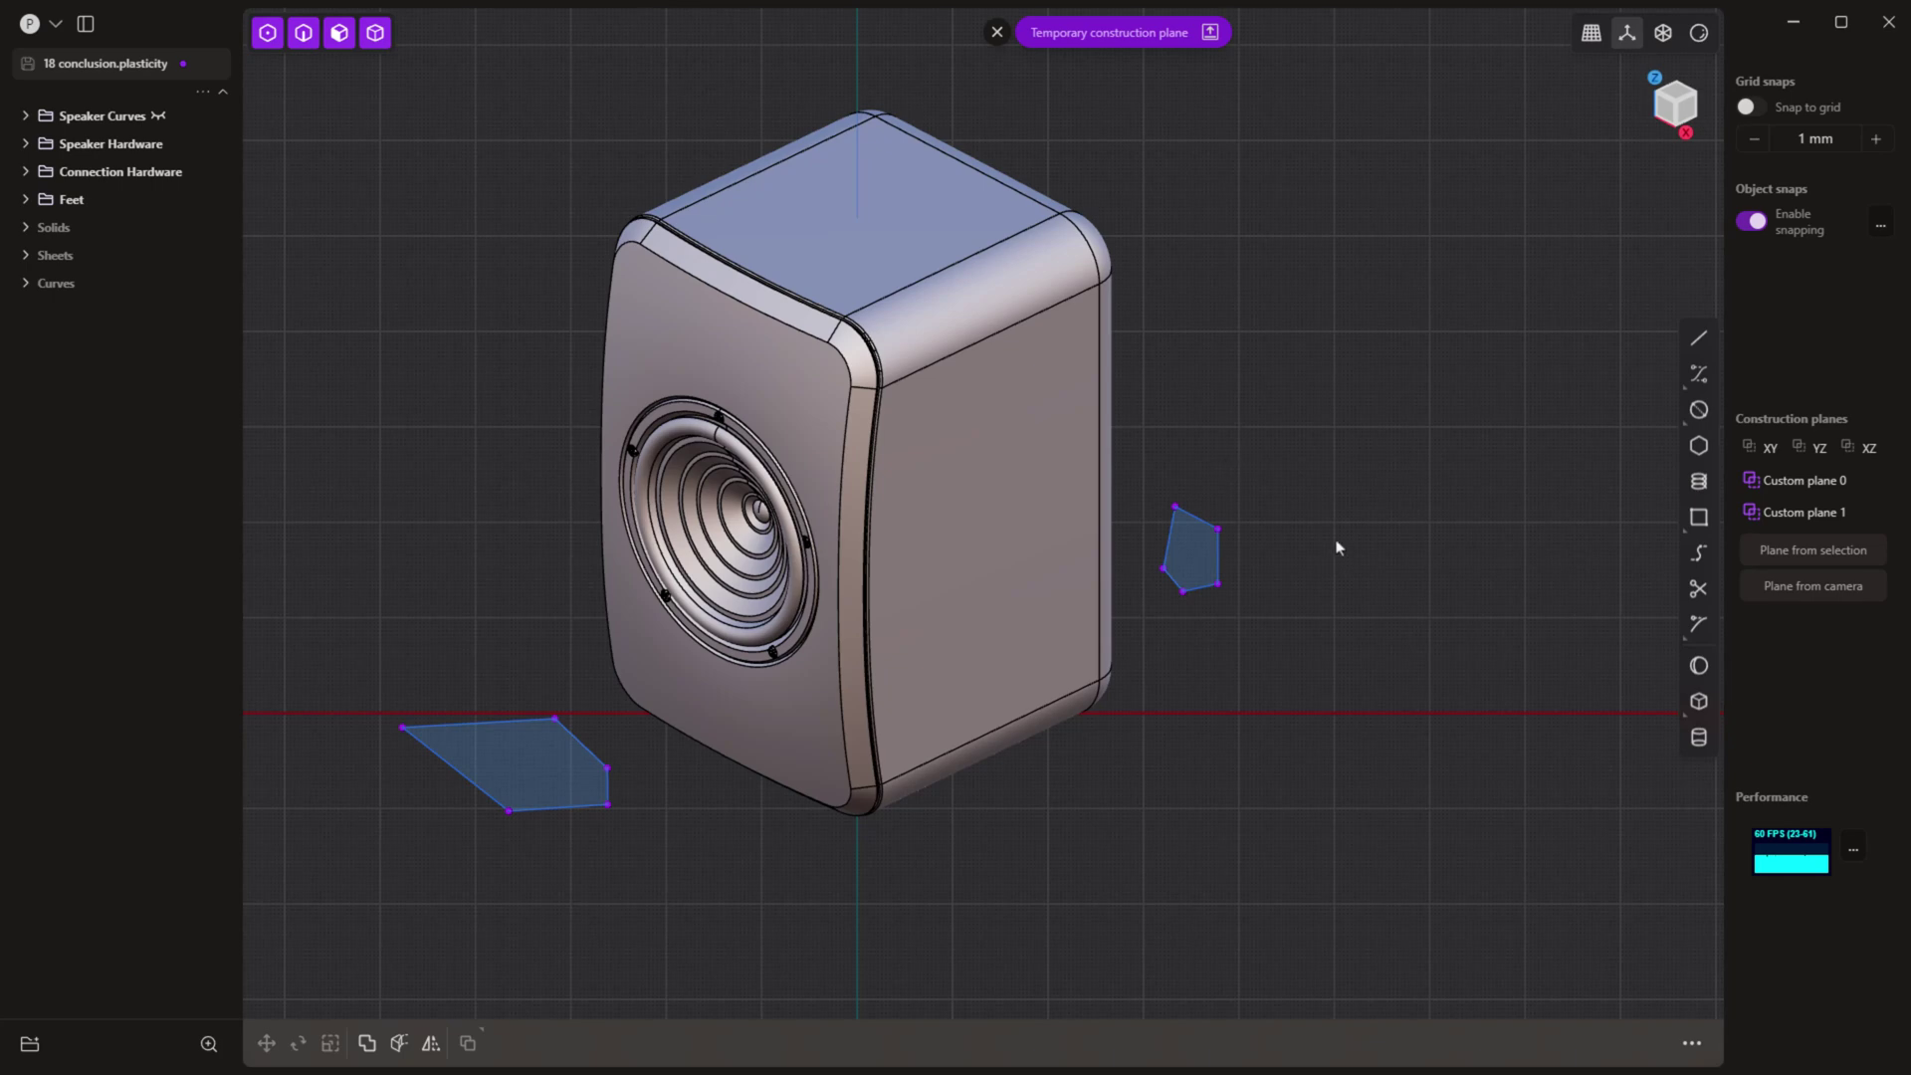
{"action": "key", "text": "KP_1"}
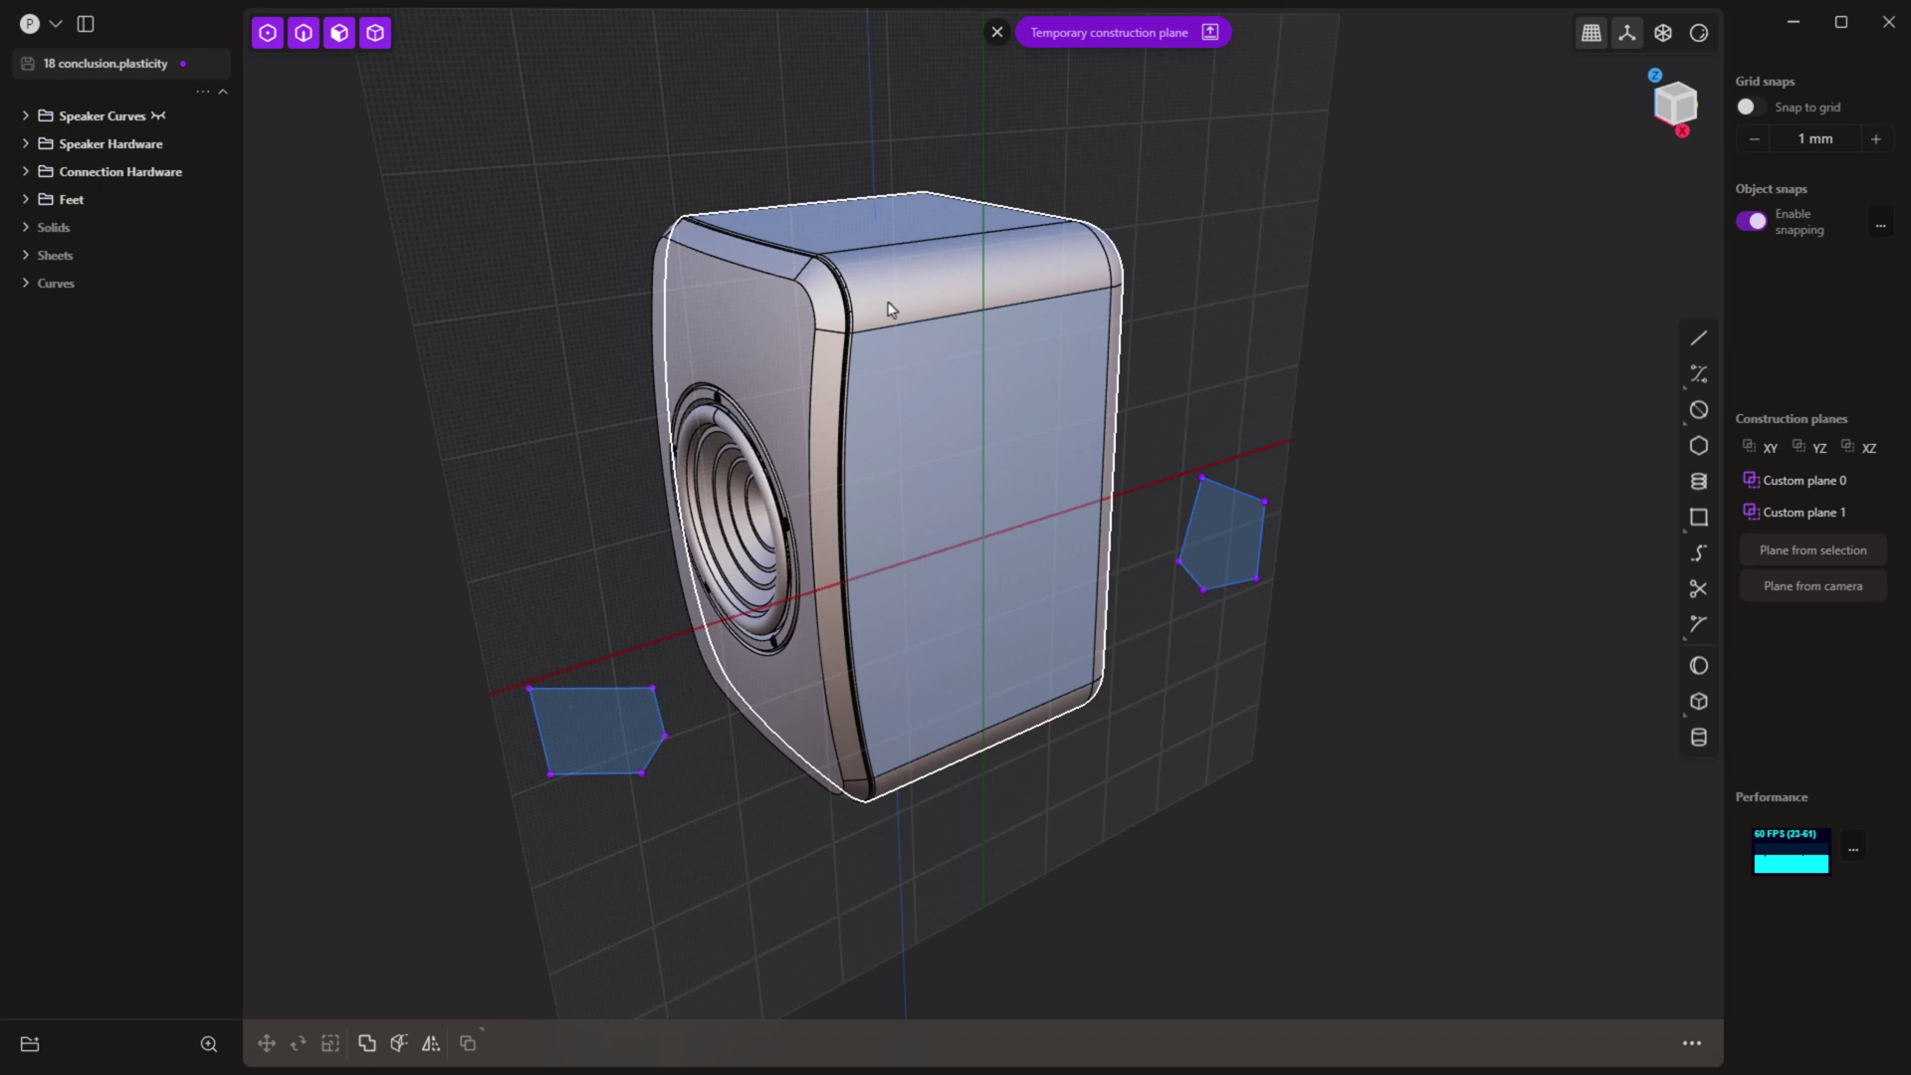
Step: Exit the temporary construction plane and delete the five-sided shape drawn on the XZ plane
{"action": "left_click", "coordinate": [998, 32]}
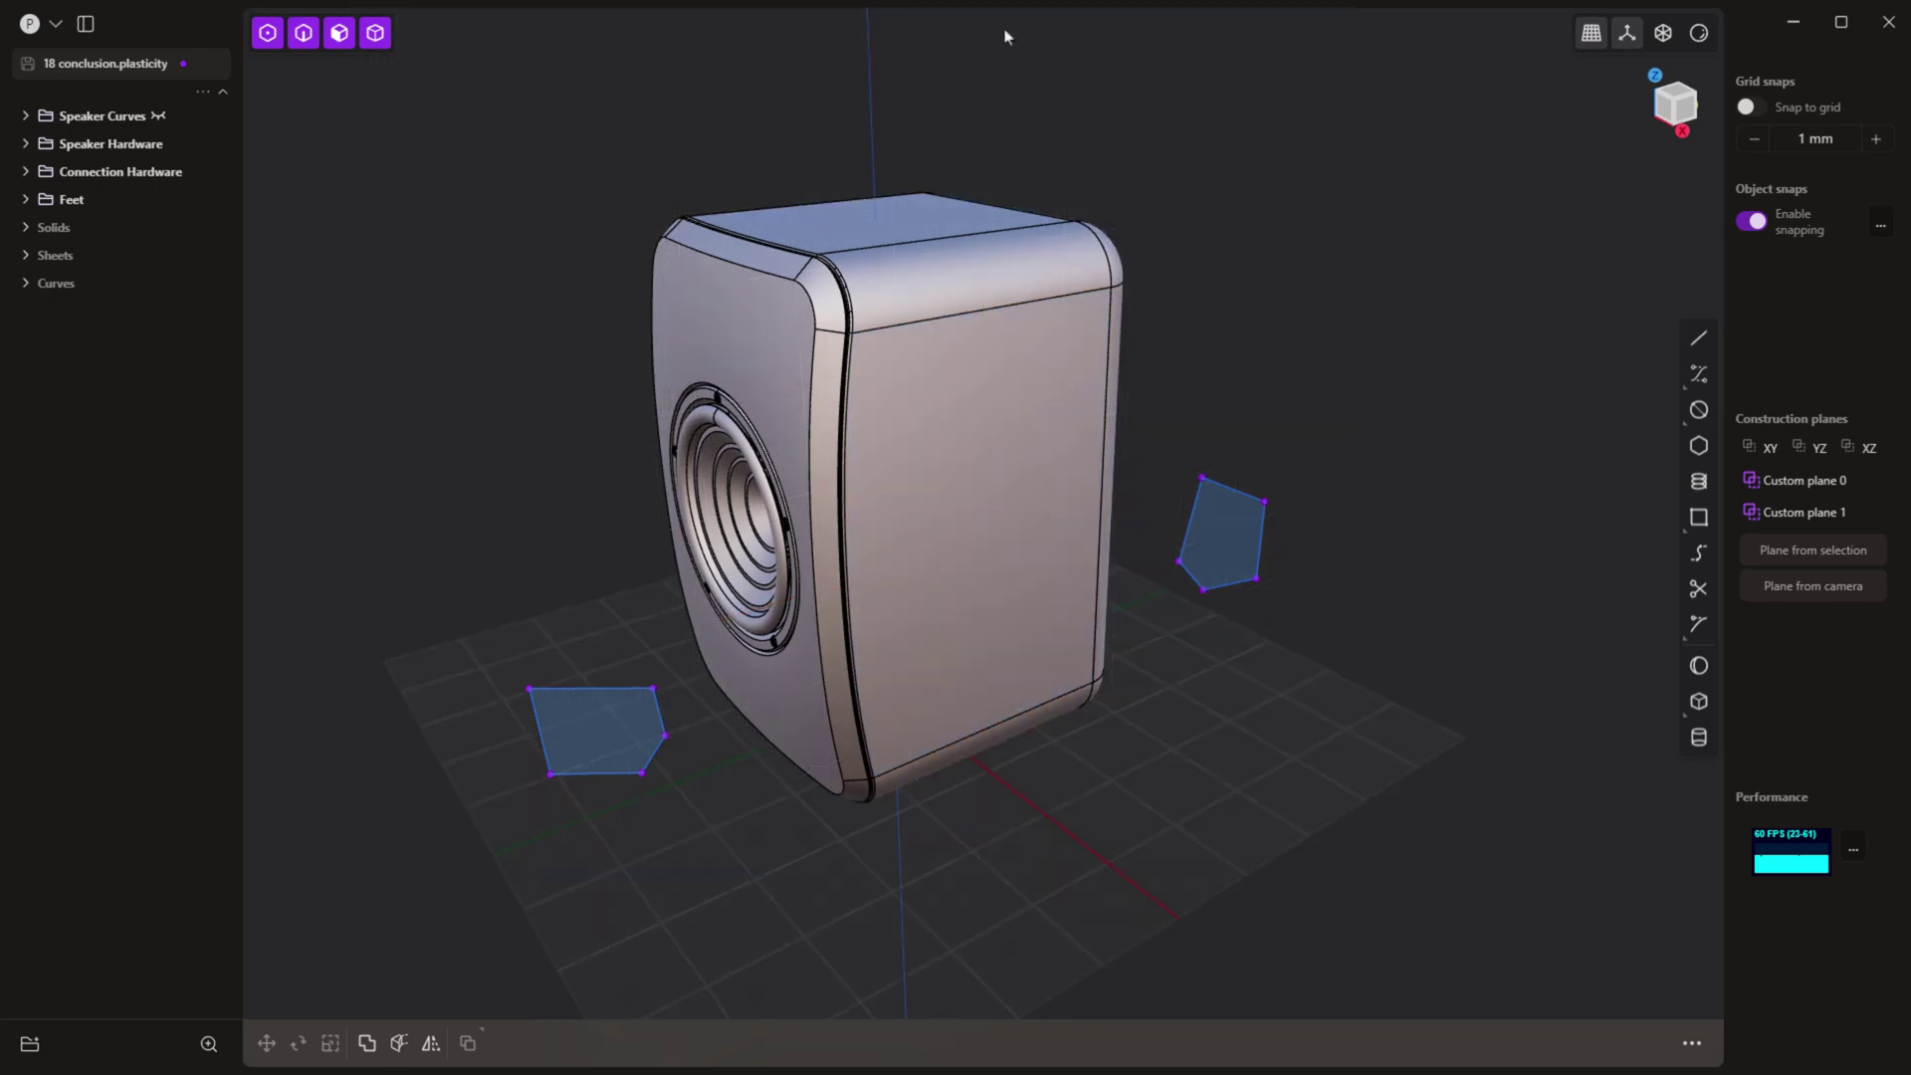
{"action": "left_click", "coordinate": [1265, 536]}
{"action": "key", "text": "Delete"}
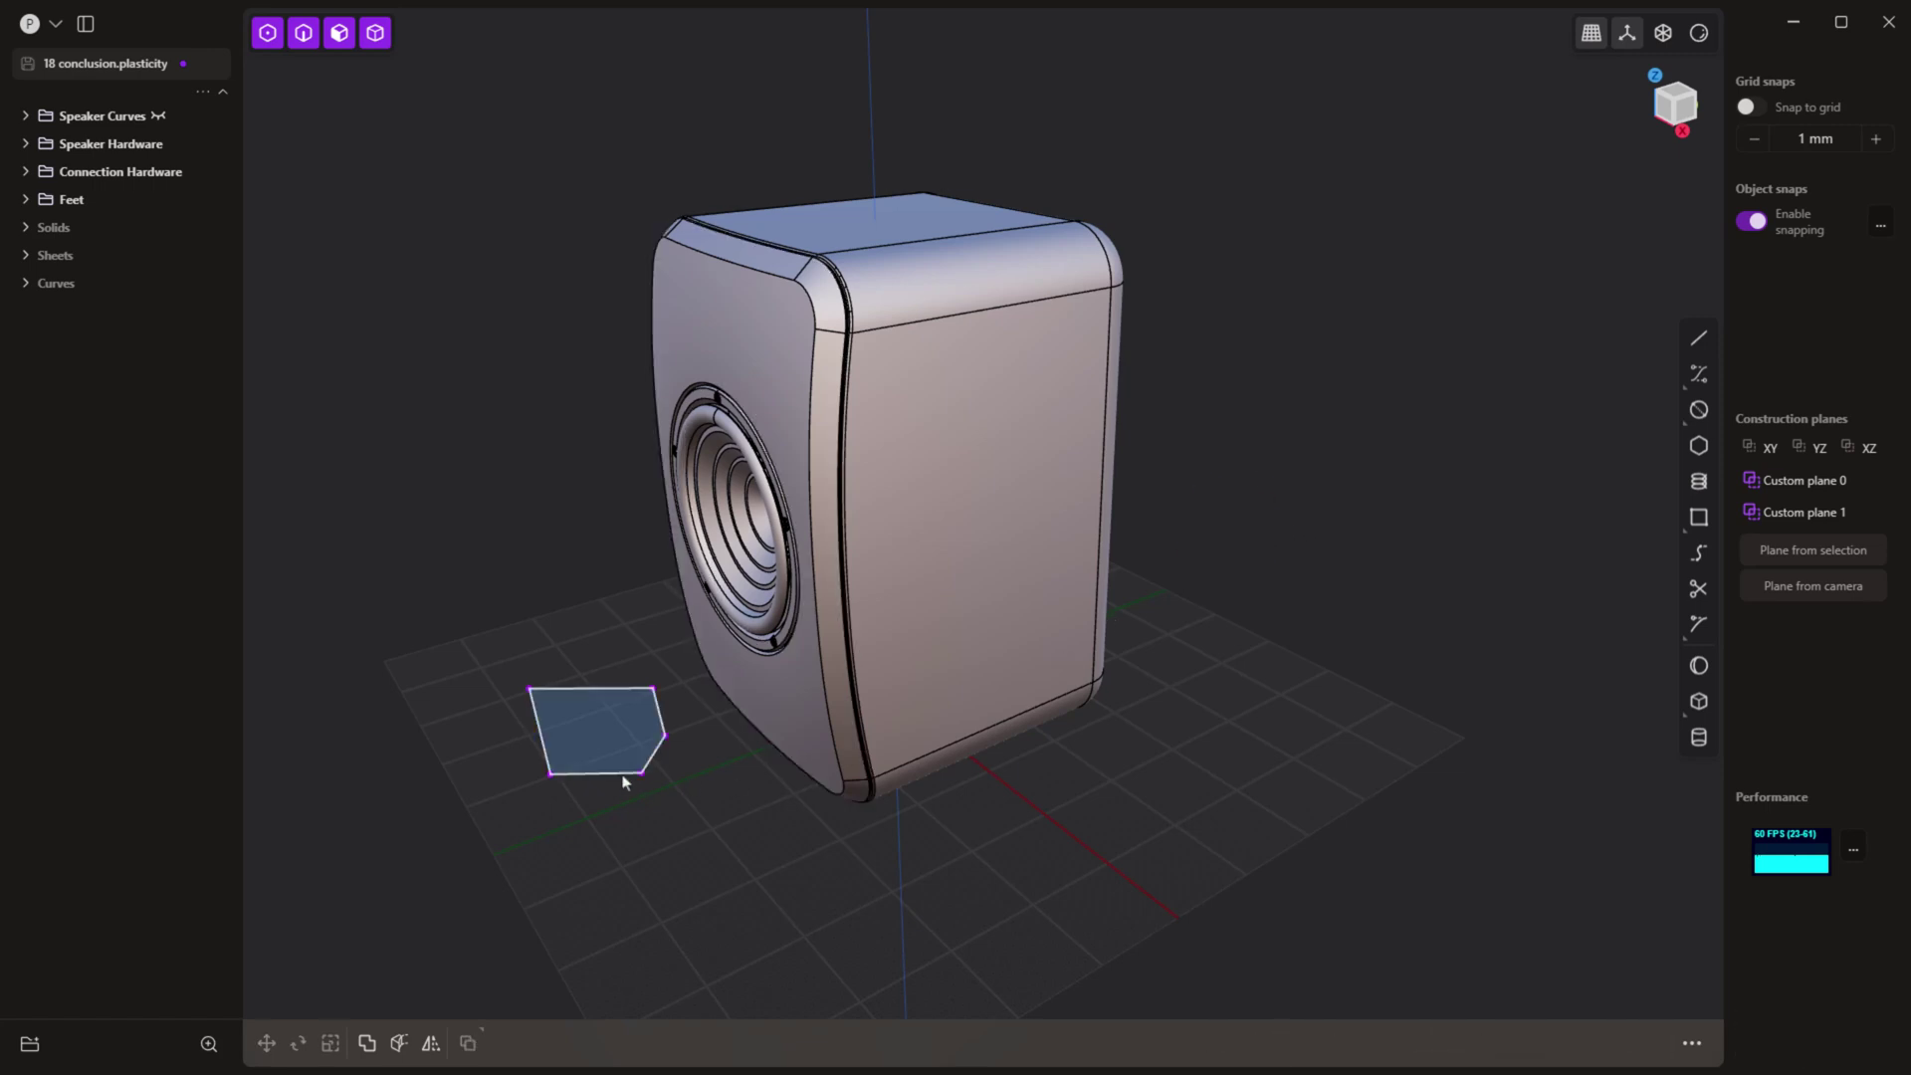
Step: Delete the remaining five-sided shape in front of the speaker
{"action": "left_click", "coordinate": [623, 777]}
{"action": "key", "text": "Delete"}
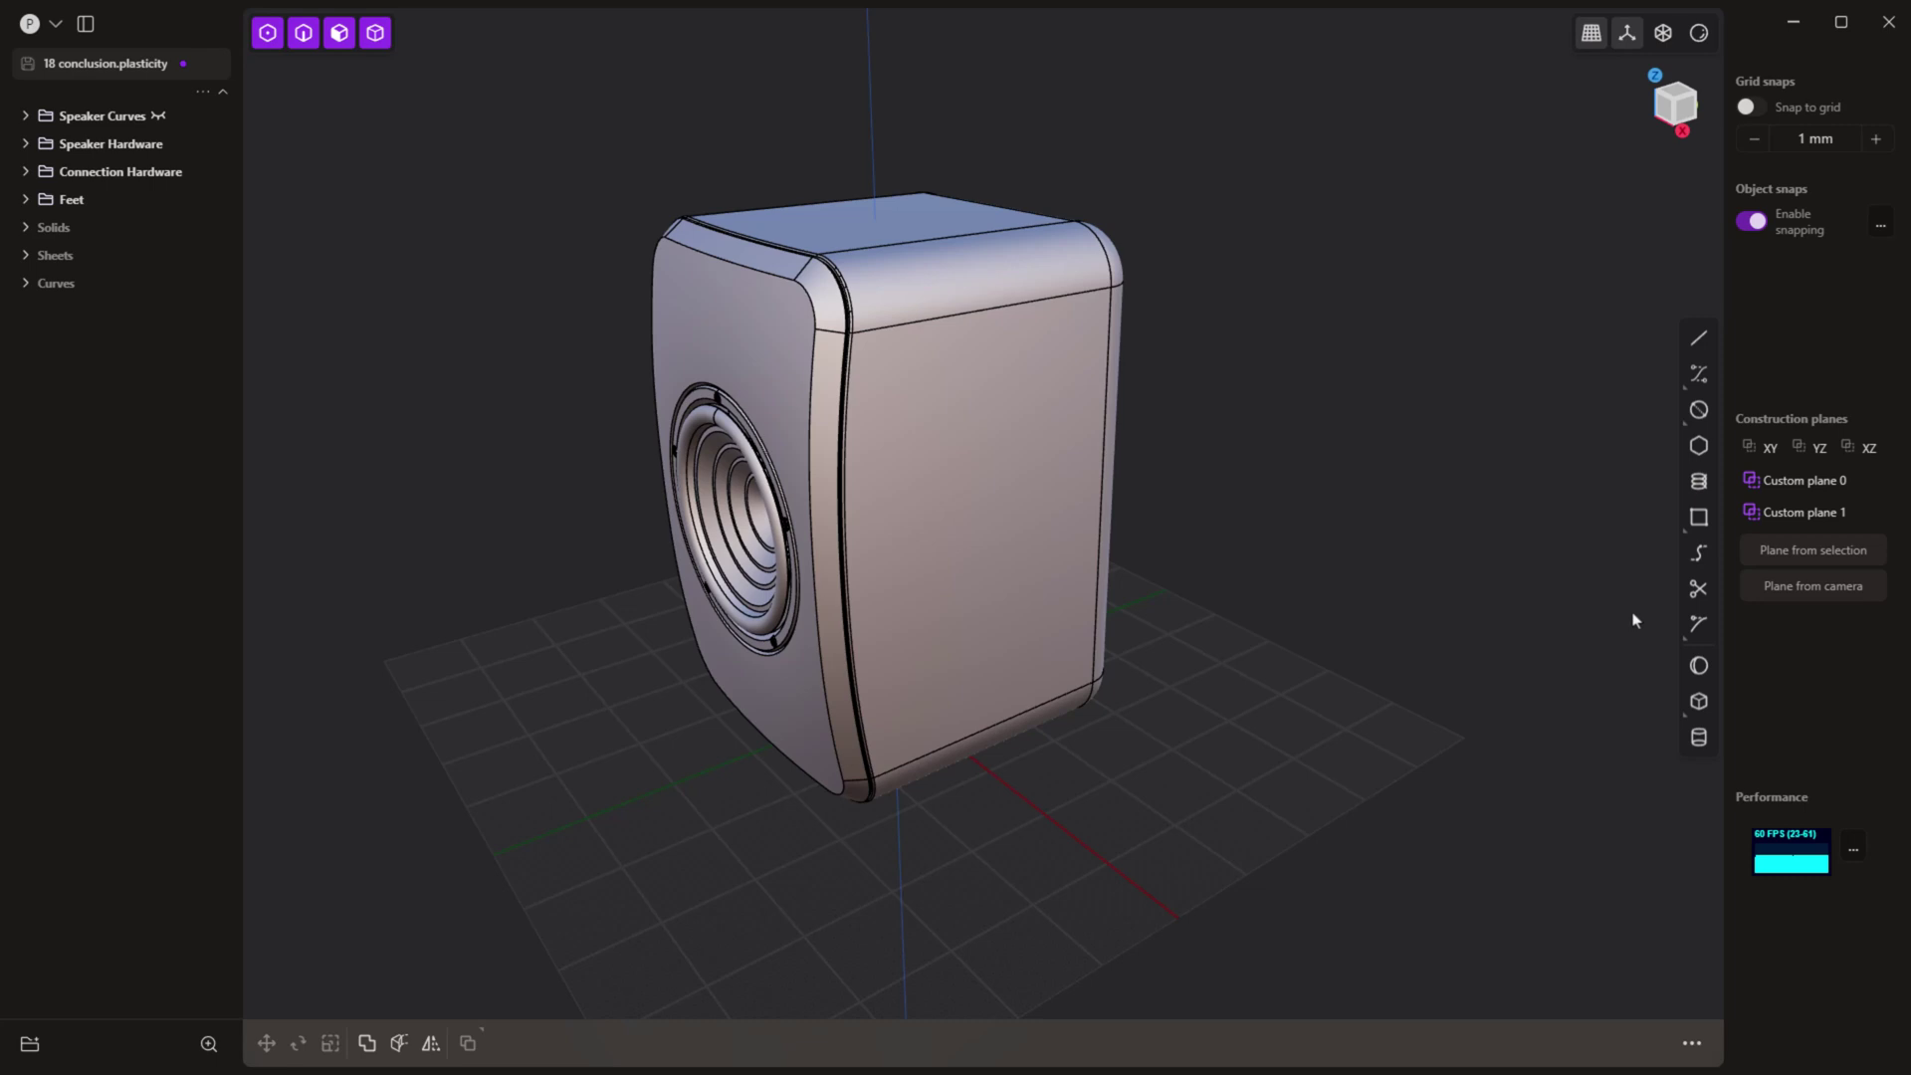
Step: Align the camera to the saved Custom plane 1, exit the plane and return to an angled view of the speaker
{"action": "double_click", "coordinate": [1814, 514]}
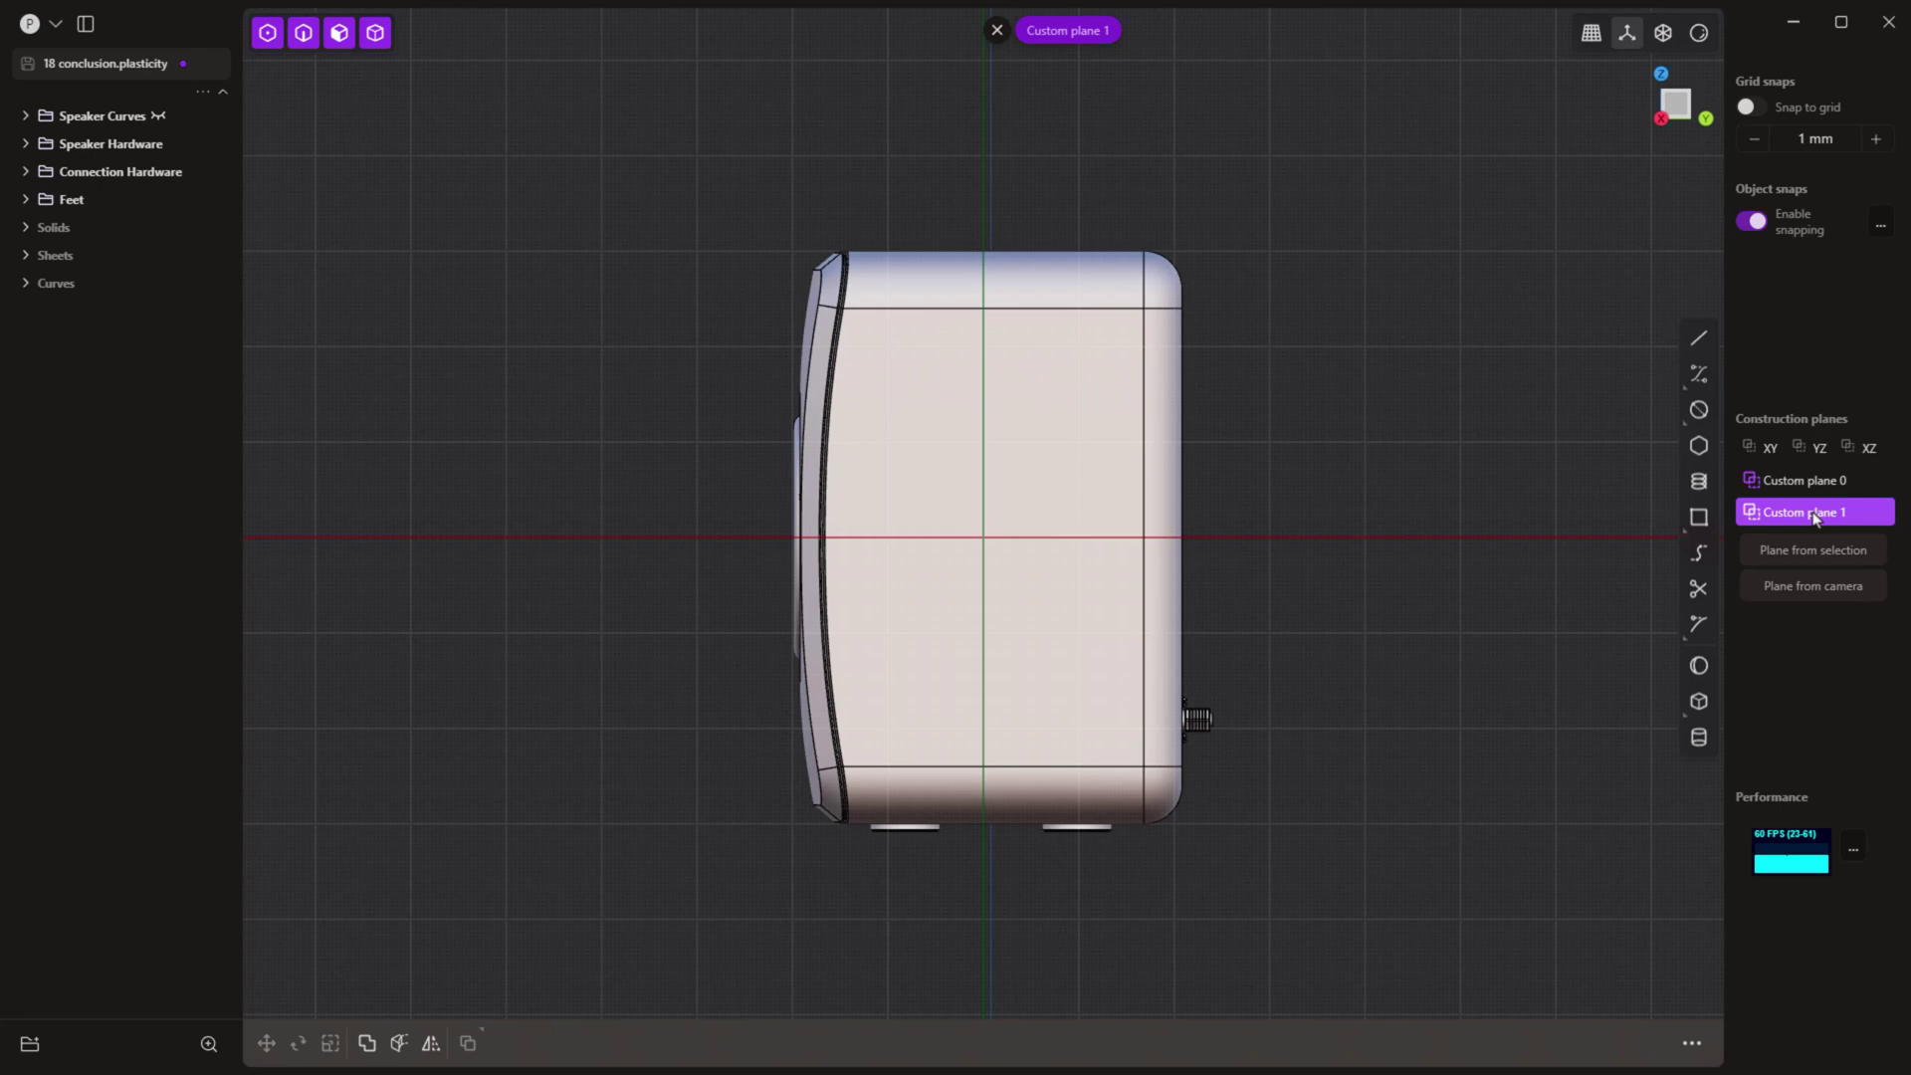
{"action": "left_click", "coordinate": [997, 31]}
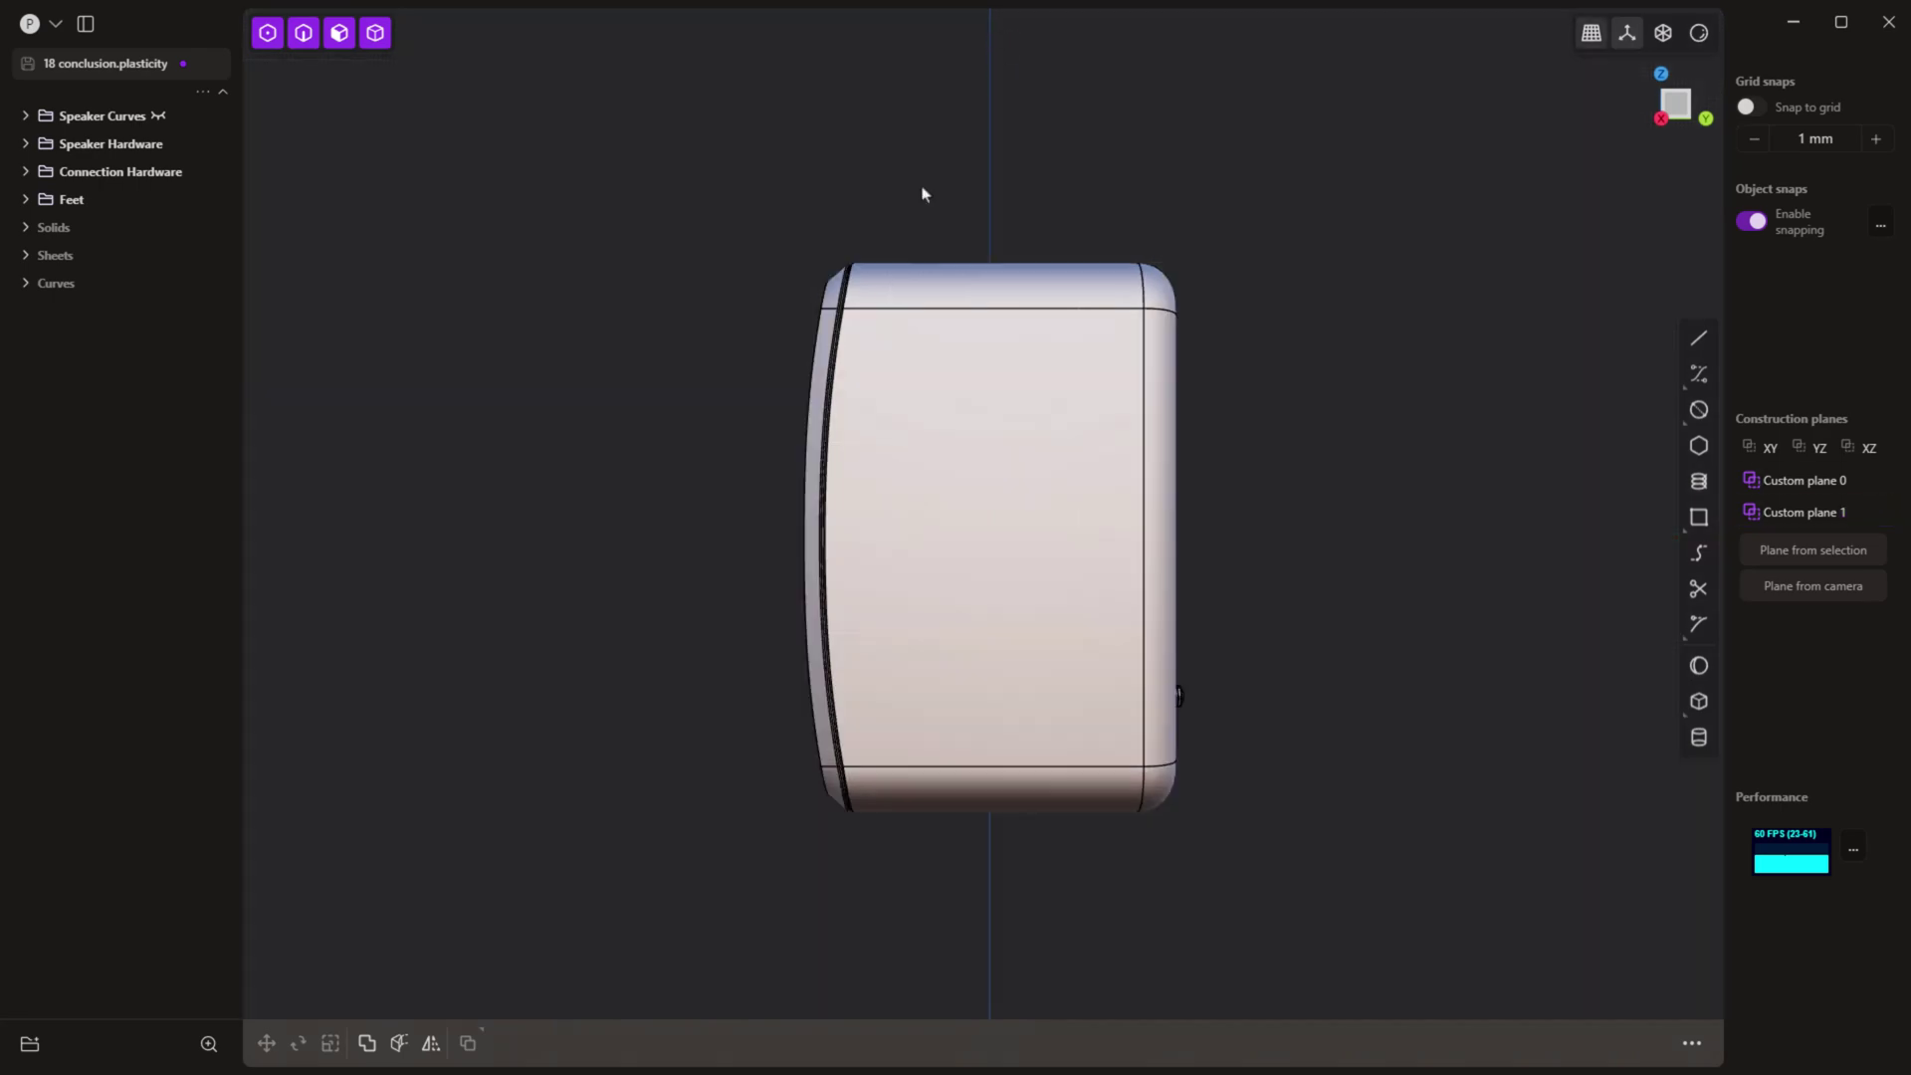
{"action": "middle_click_drag", "start_coordinate": [921, 194], "coordinate": [991, 533]}
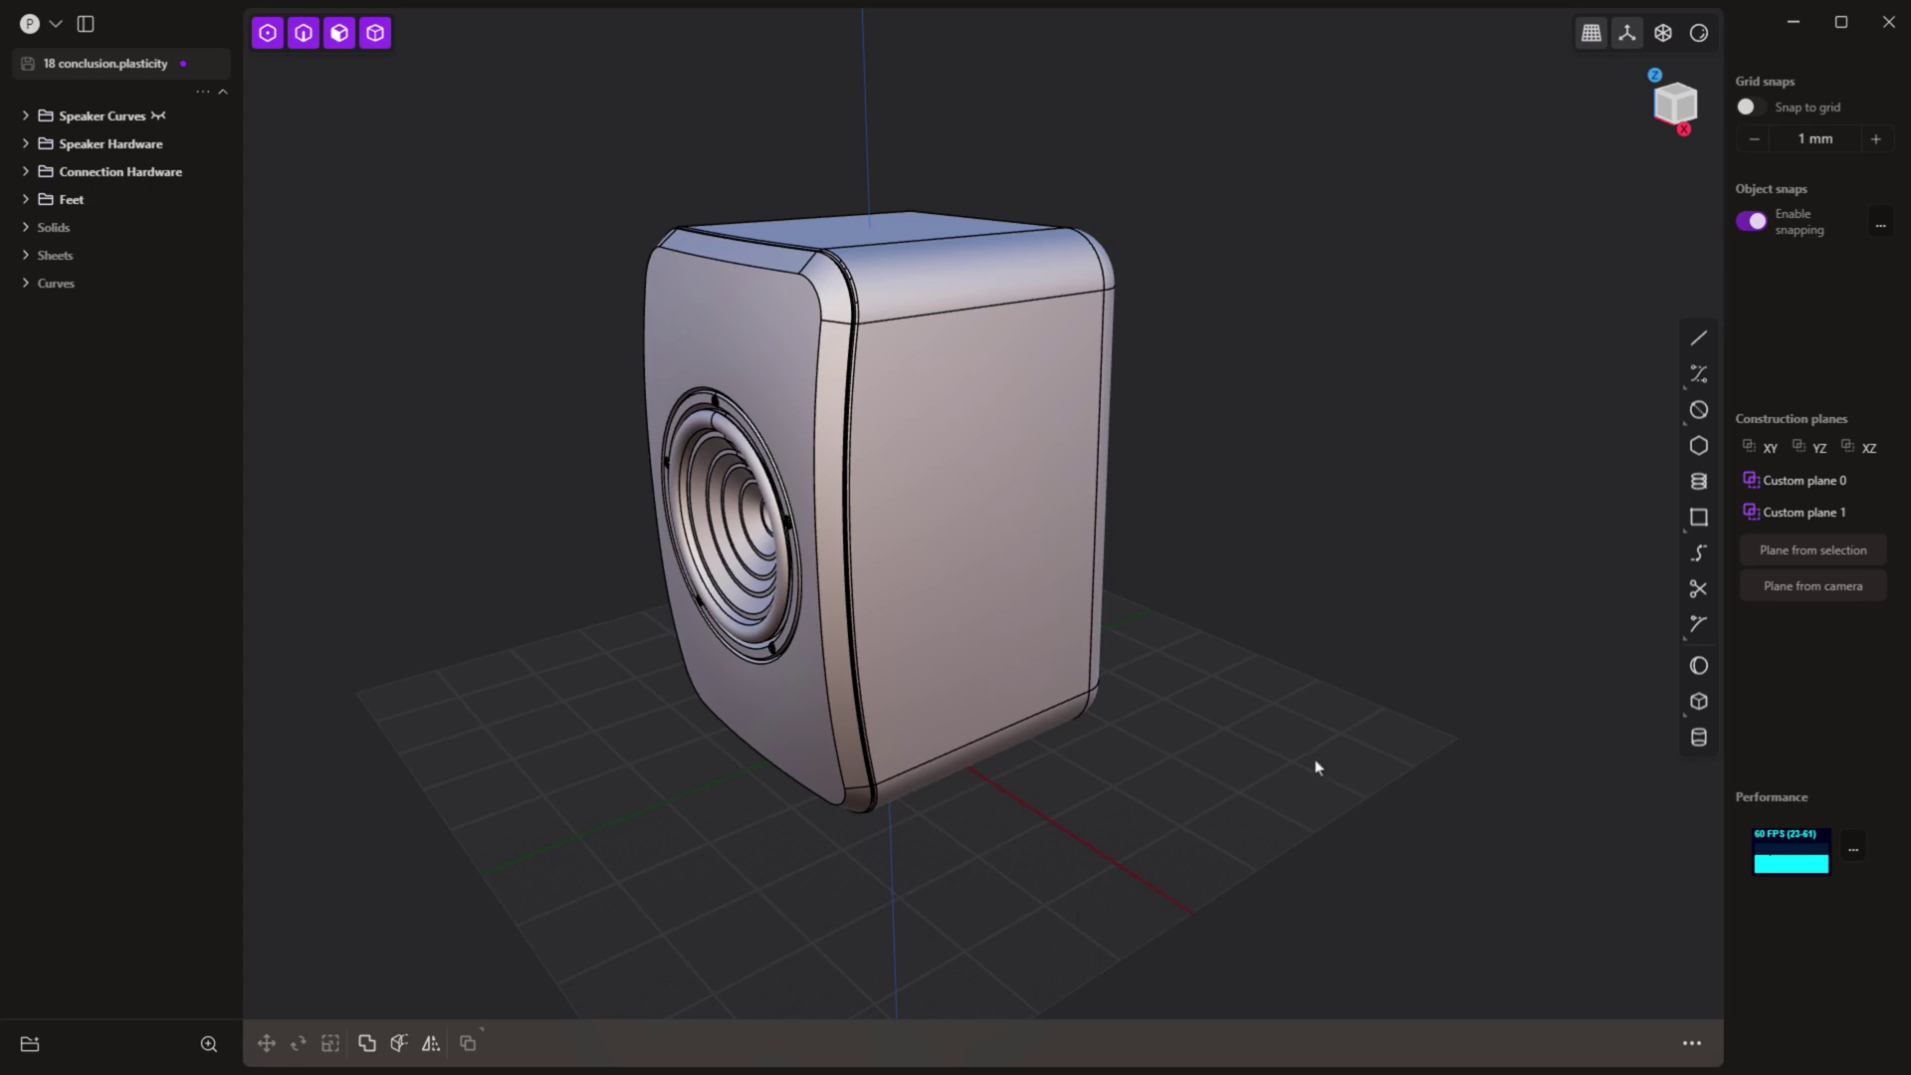
{"action": "middle_click_drag", "start_coordinate": [1314, 767], "coordinate": [1228, 704]}
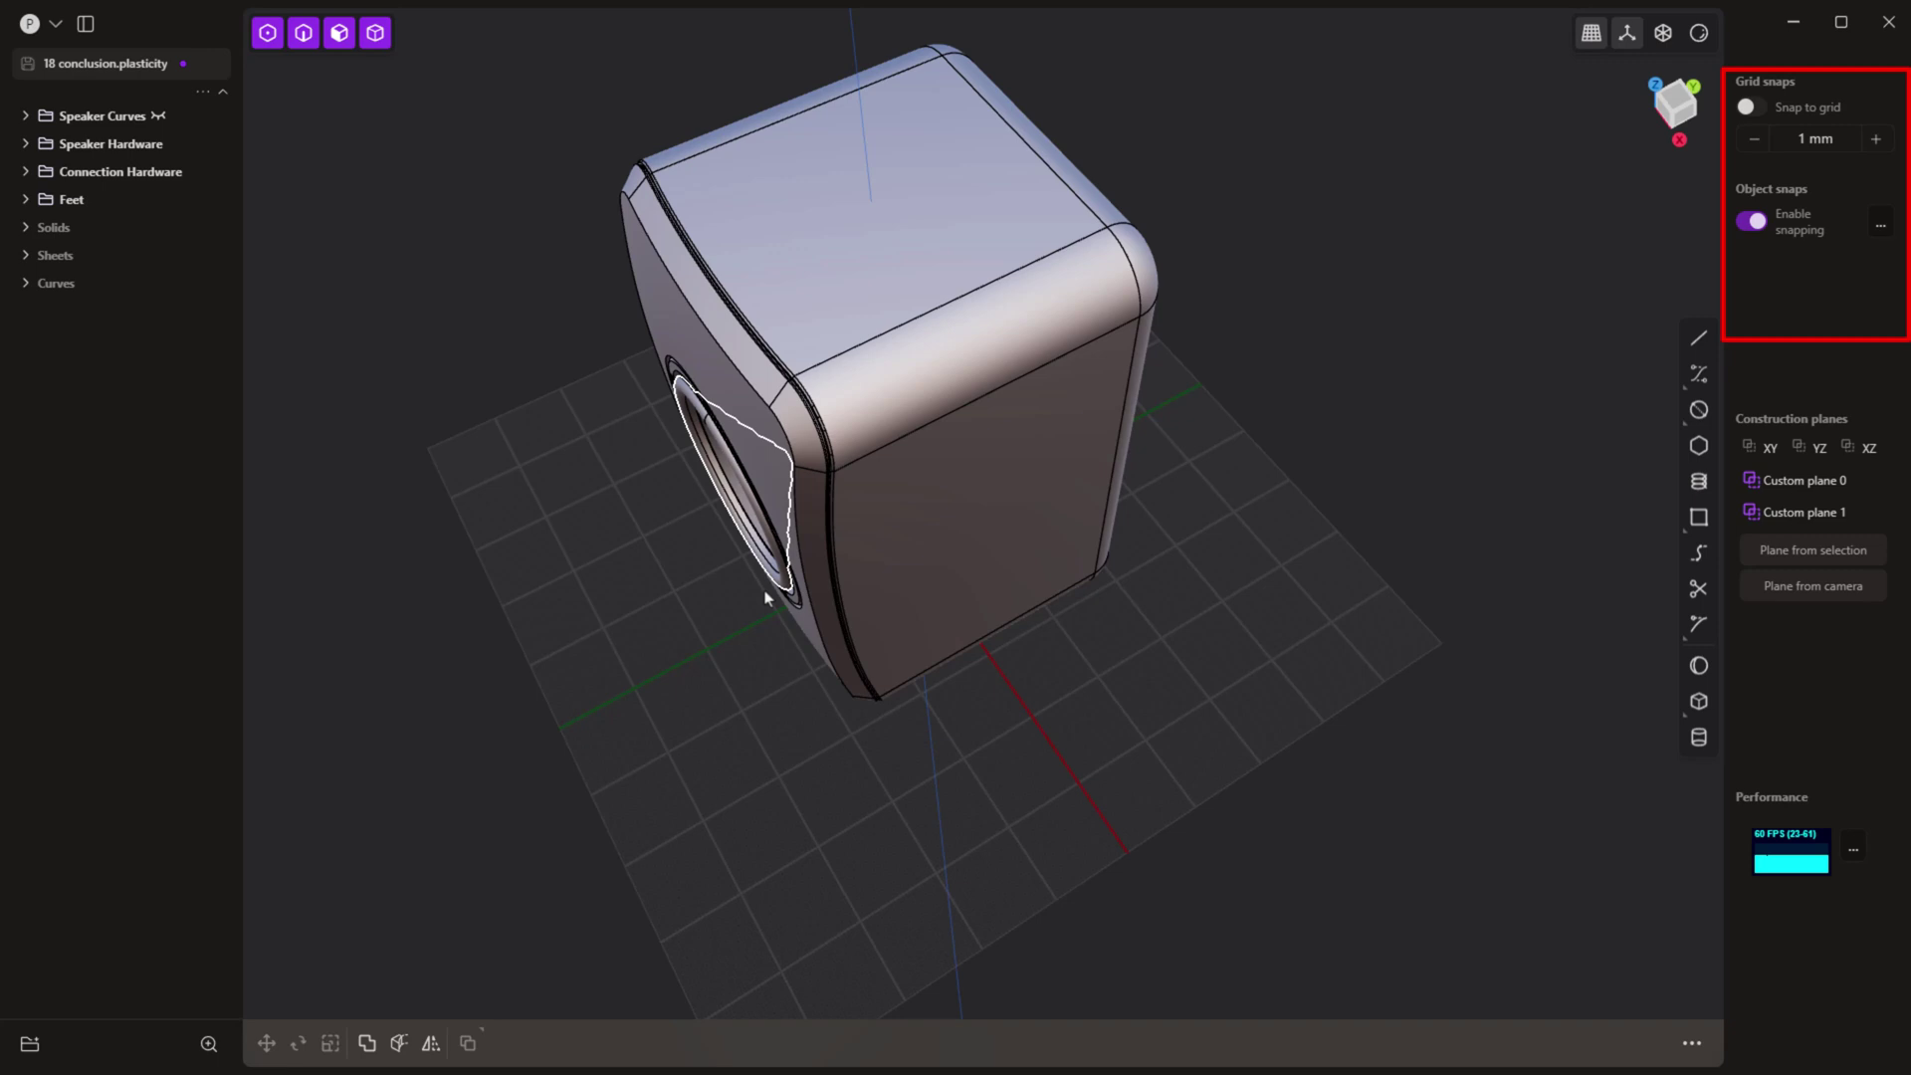
Step: Check the Grid & Units preferences for units, grid size and accented line spacing, and close the preferences
{"action": "left_click", "coordinate": [64, 35]}
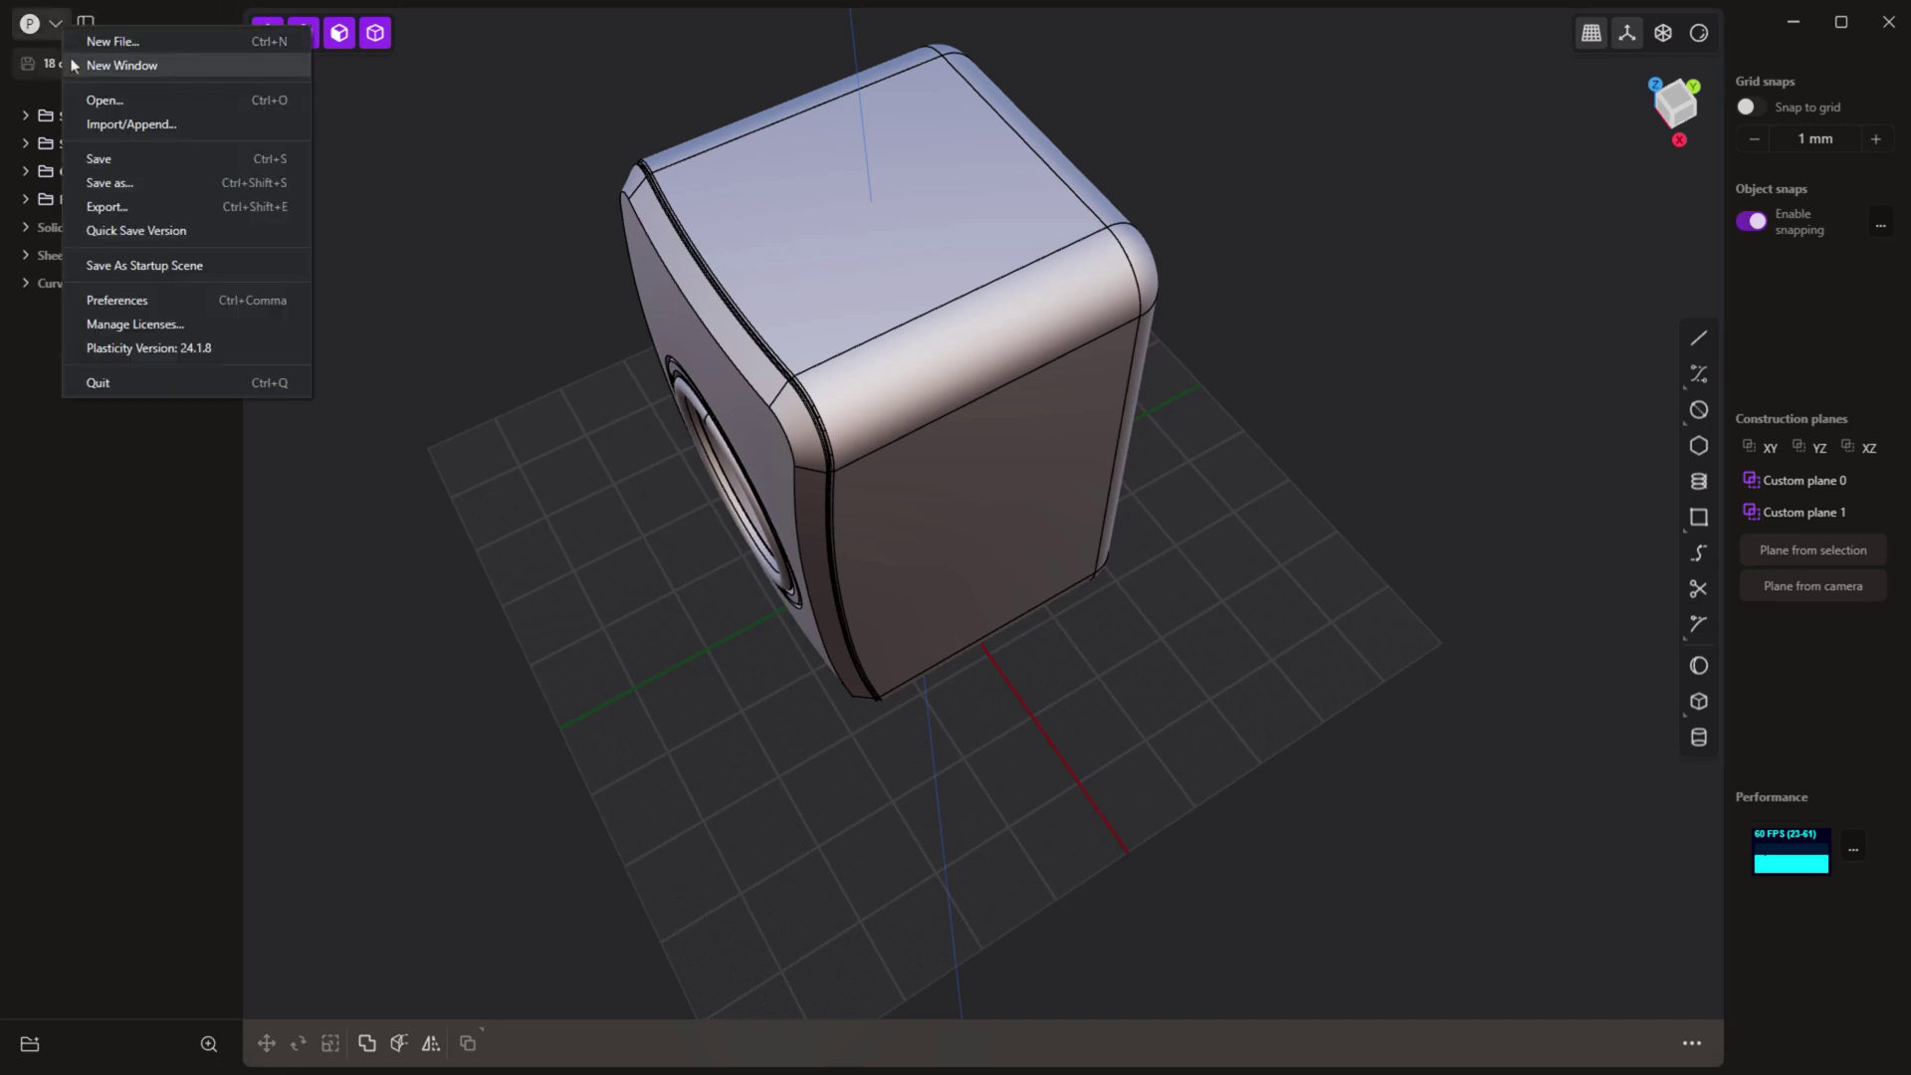
{"action": "key", "text": "Escape"}
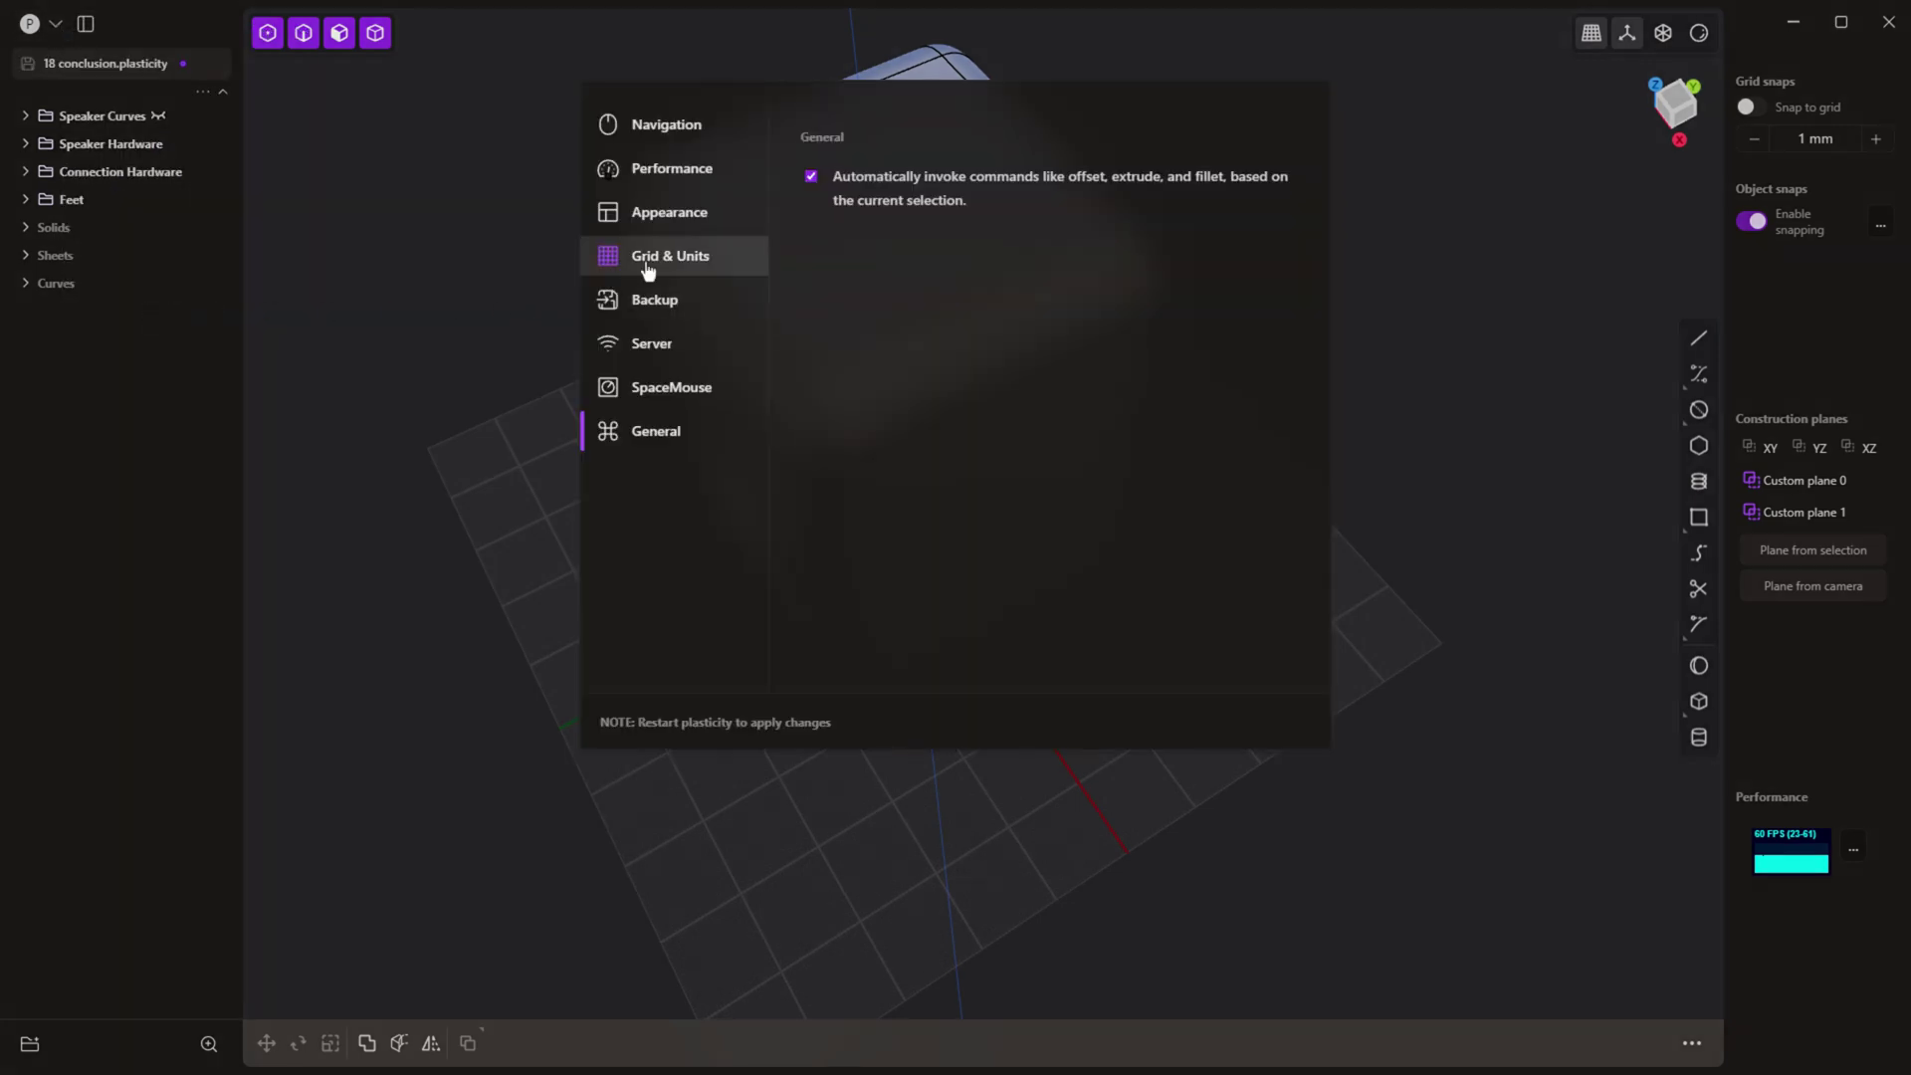
{"action": "left_click", "coordinate": [701, 265]}
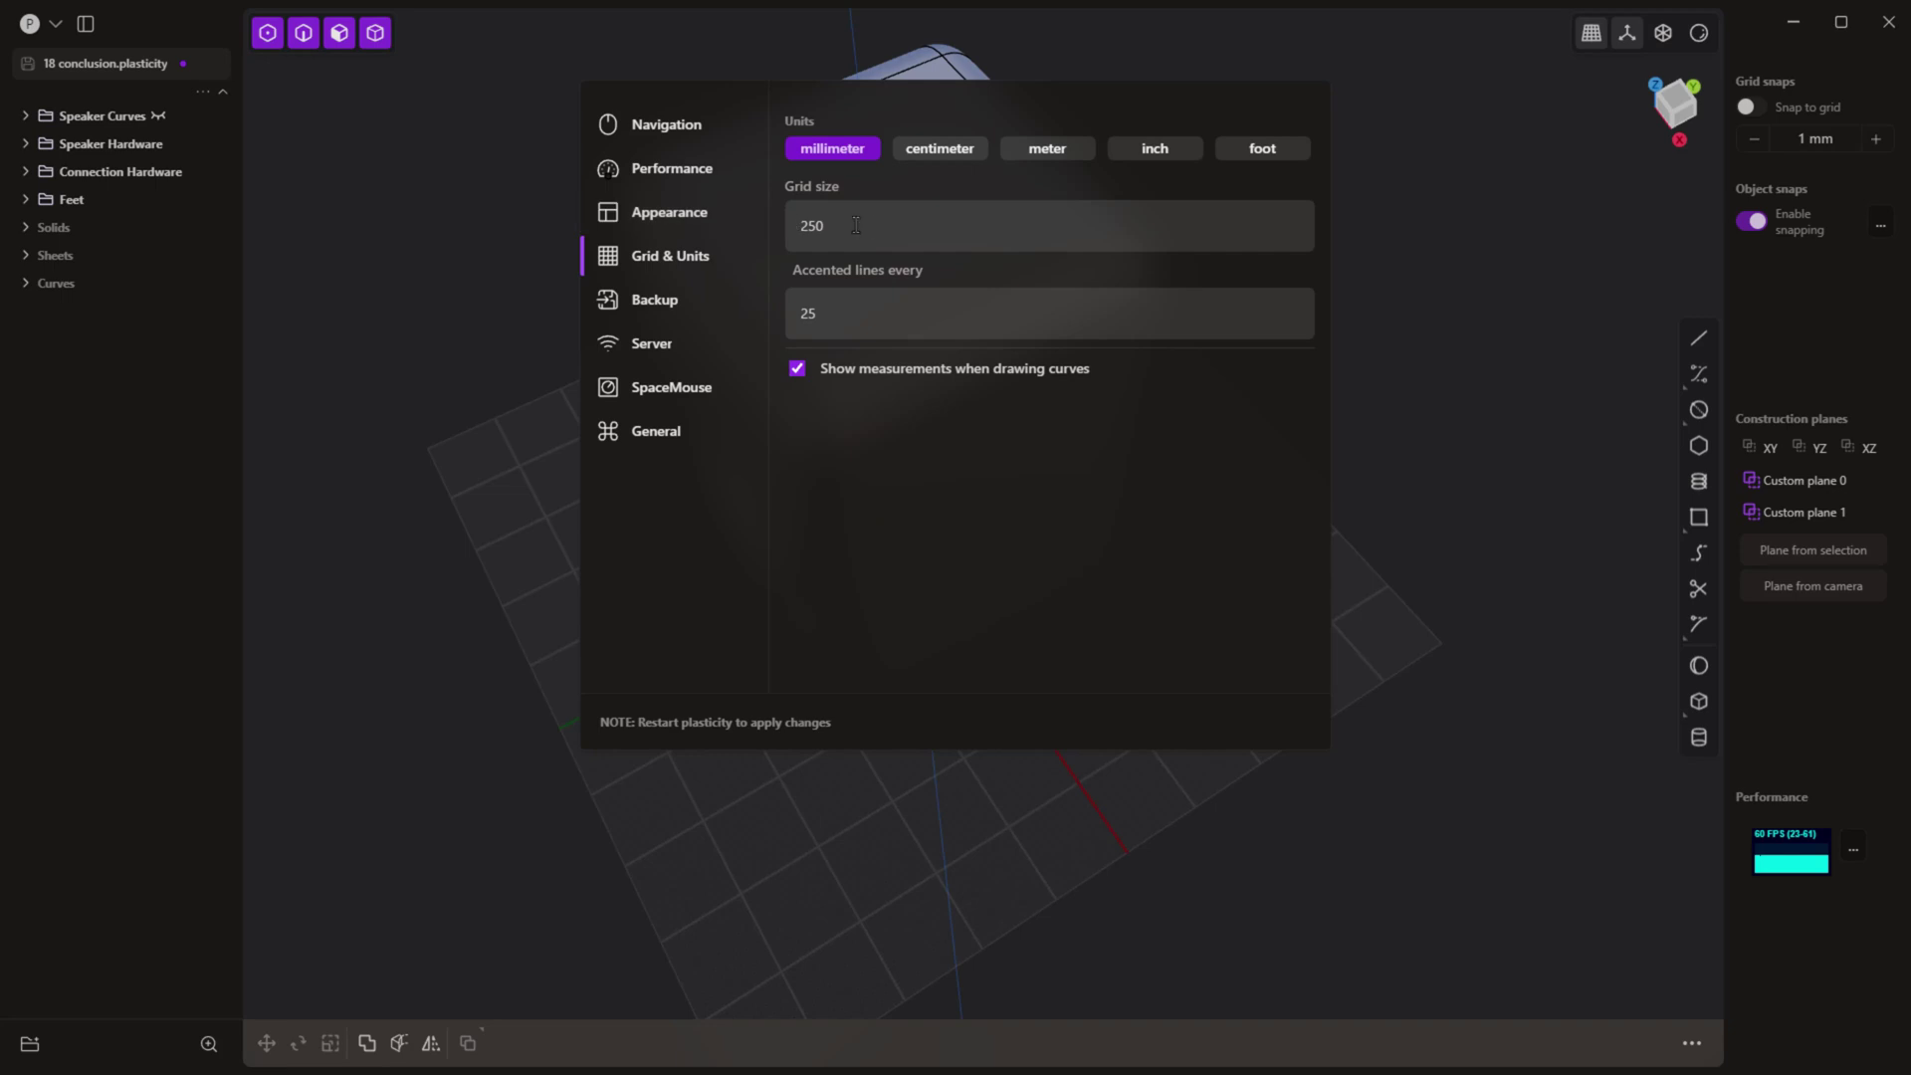
{"action": "left_click", "coordinate": [1532, 436]}
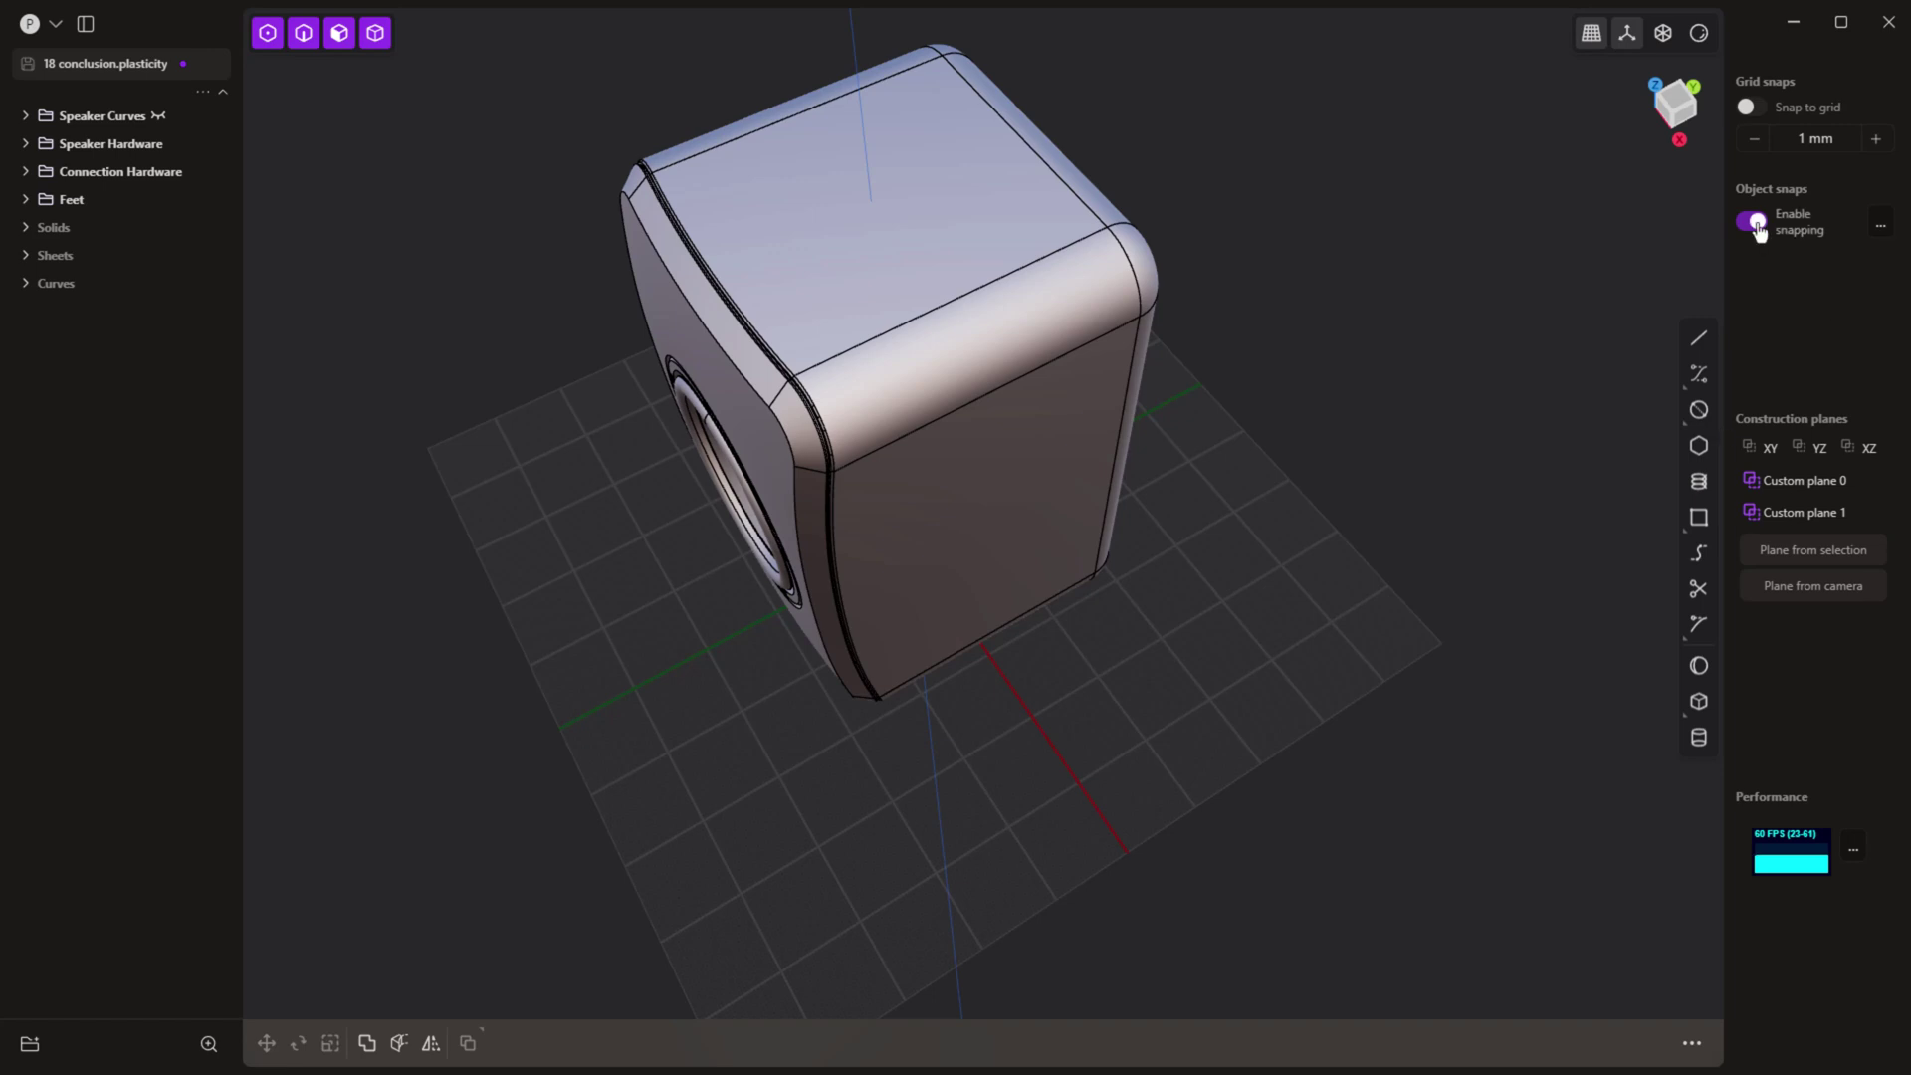
Step: Turn the Face object snap off and back on in the object snap options
{"action": "left_click", "coordinate": [1879, 225]}
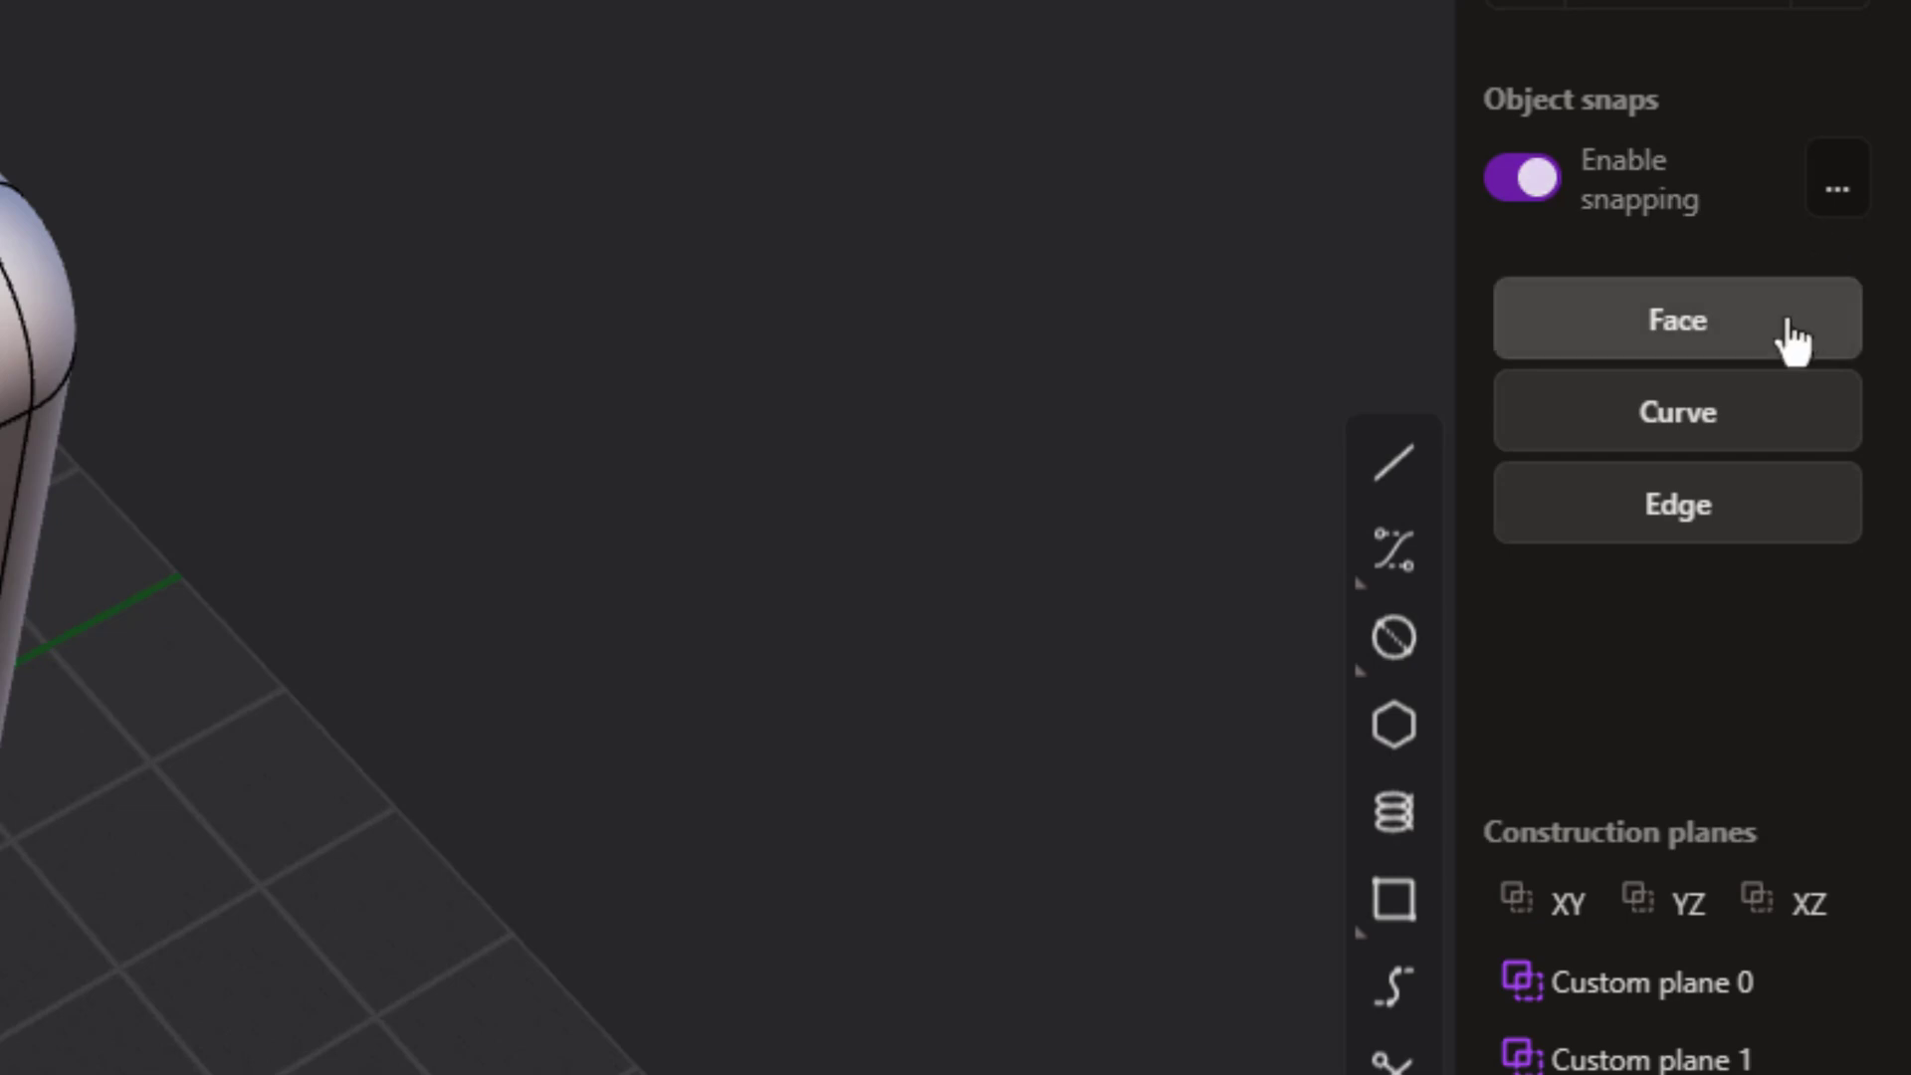
{"action": "left_click", "coordinate": [1736, 350]}
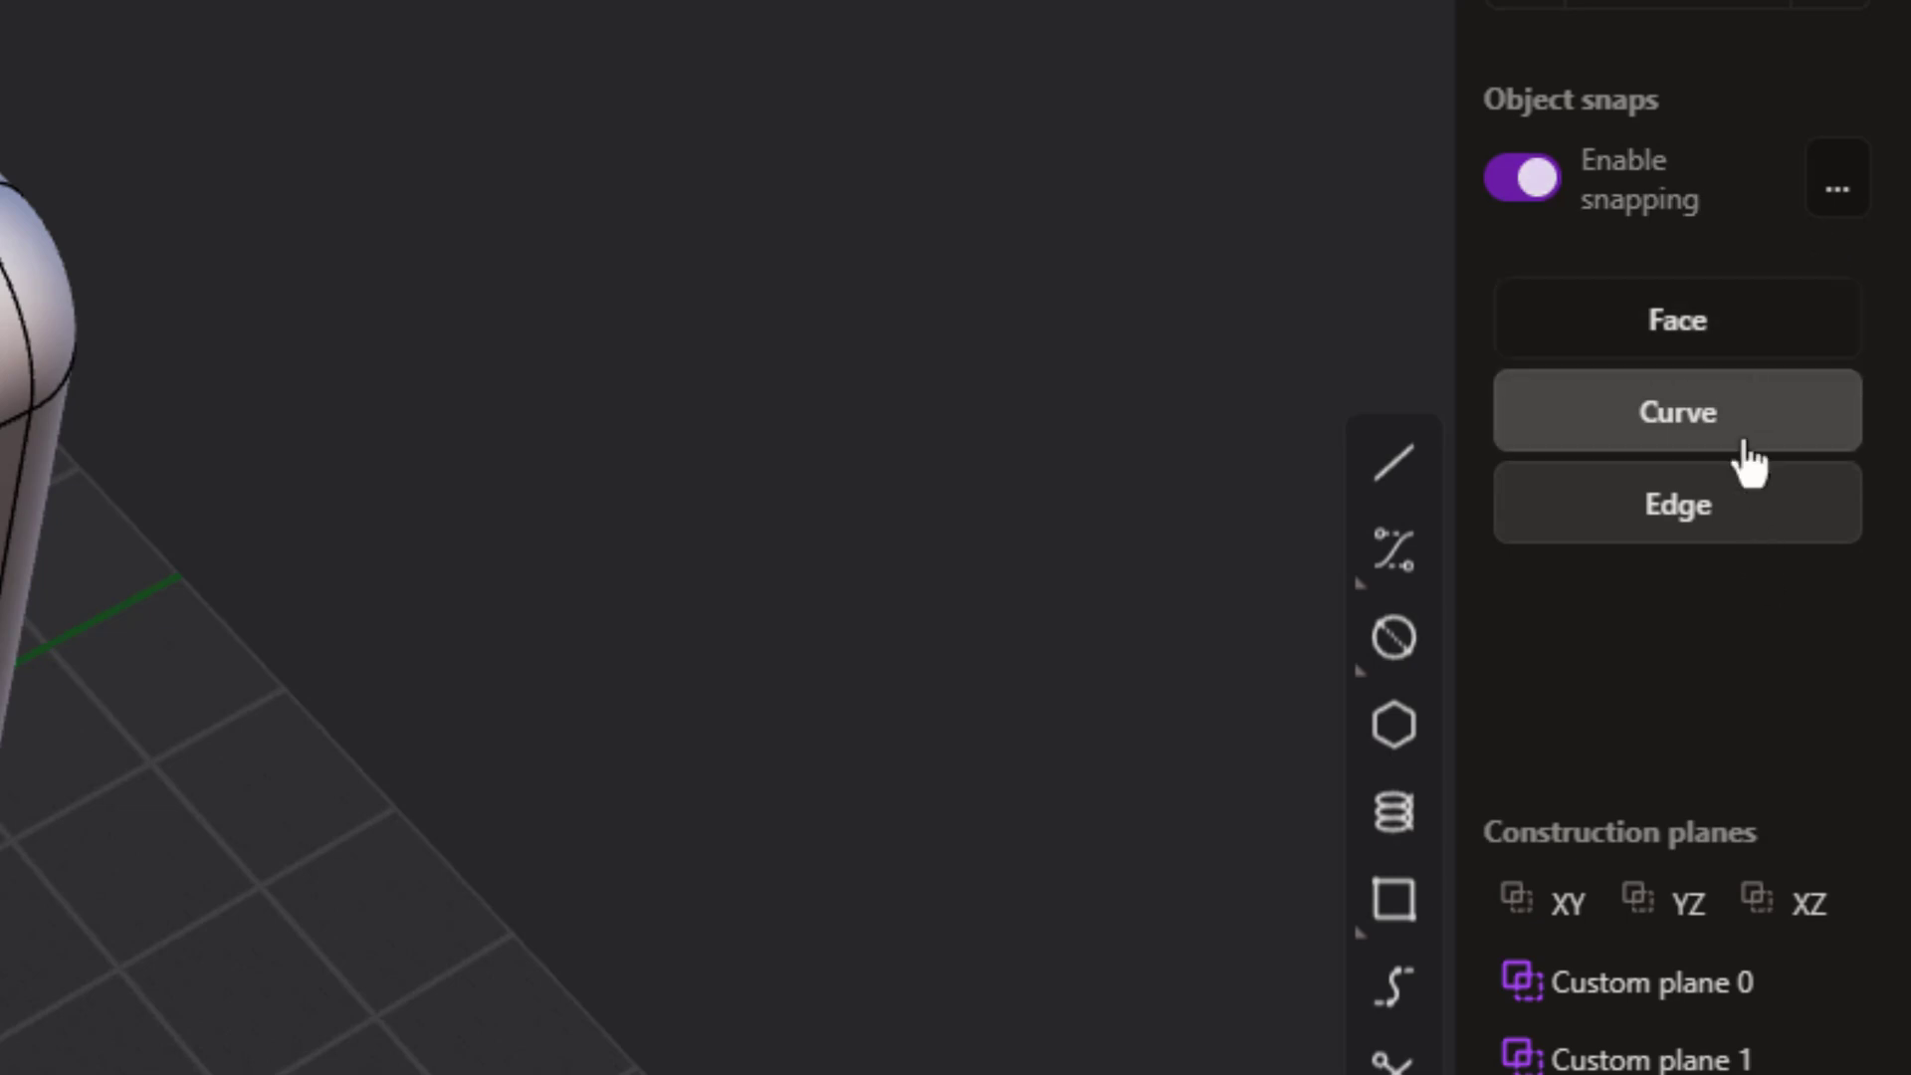
{"action": "left_click", "coordinate": [1762, 333]}
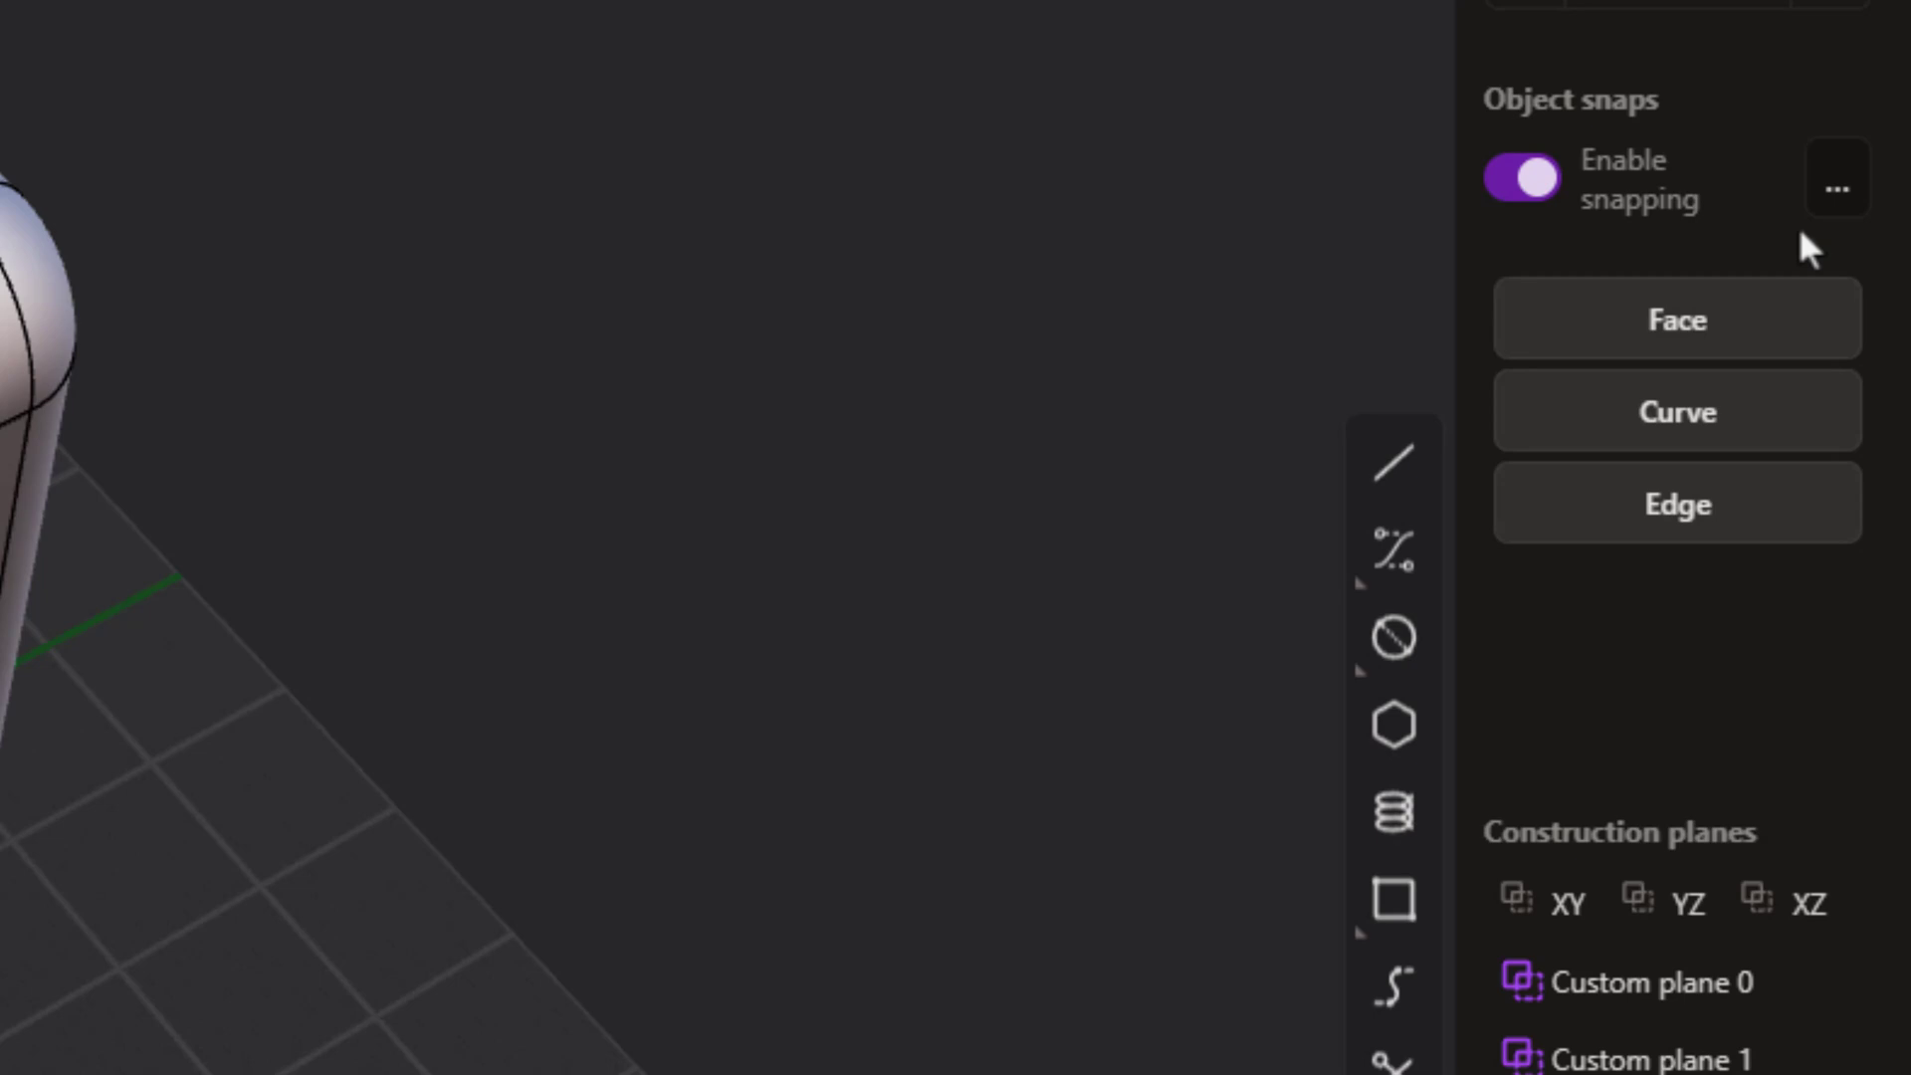
{"action": "left_click", "coordinate": [1837, 191]}
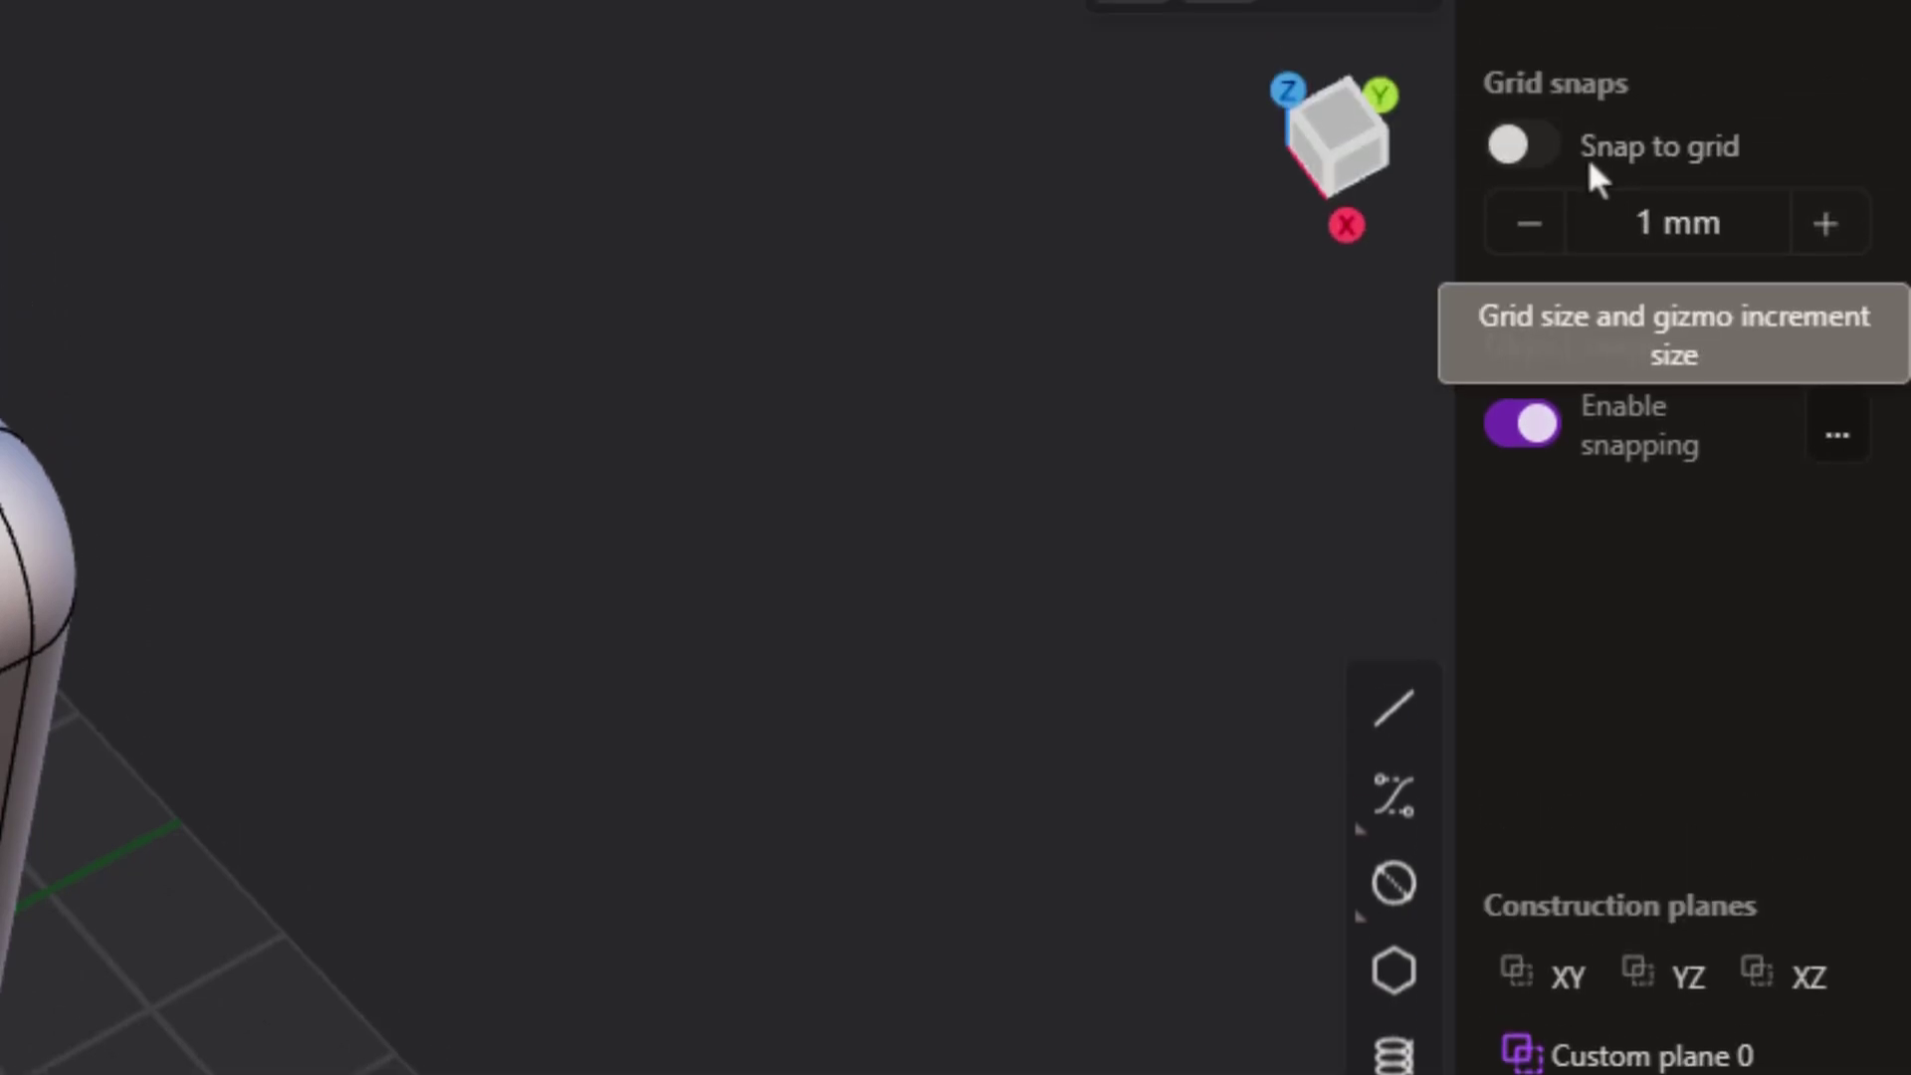
Step: Enable snapping to the grid and set the grid size to 10 mm
{"action": "left_click", "coordinate": [1521, 152]}
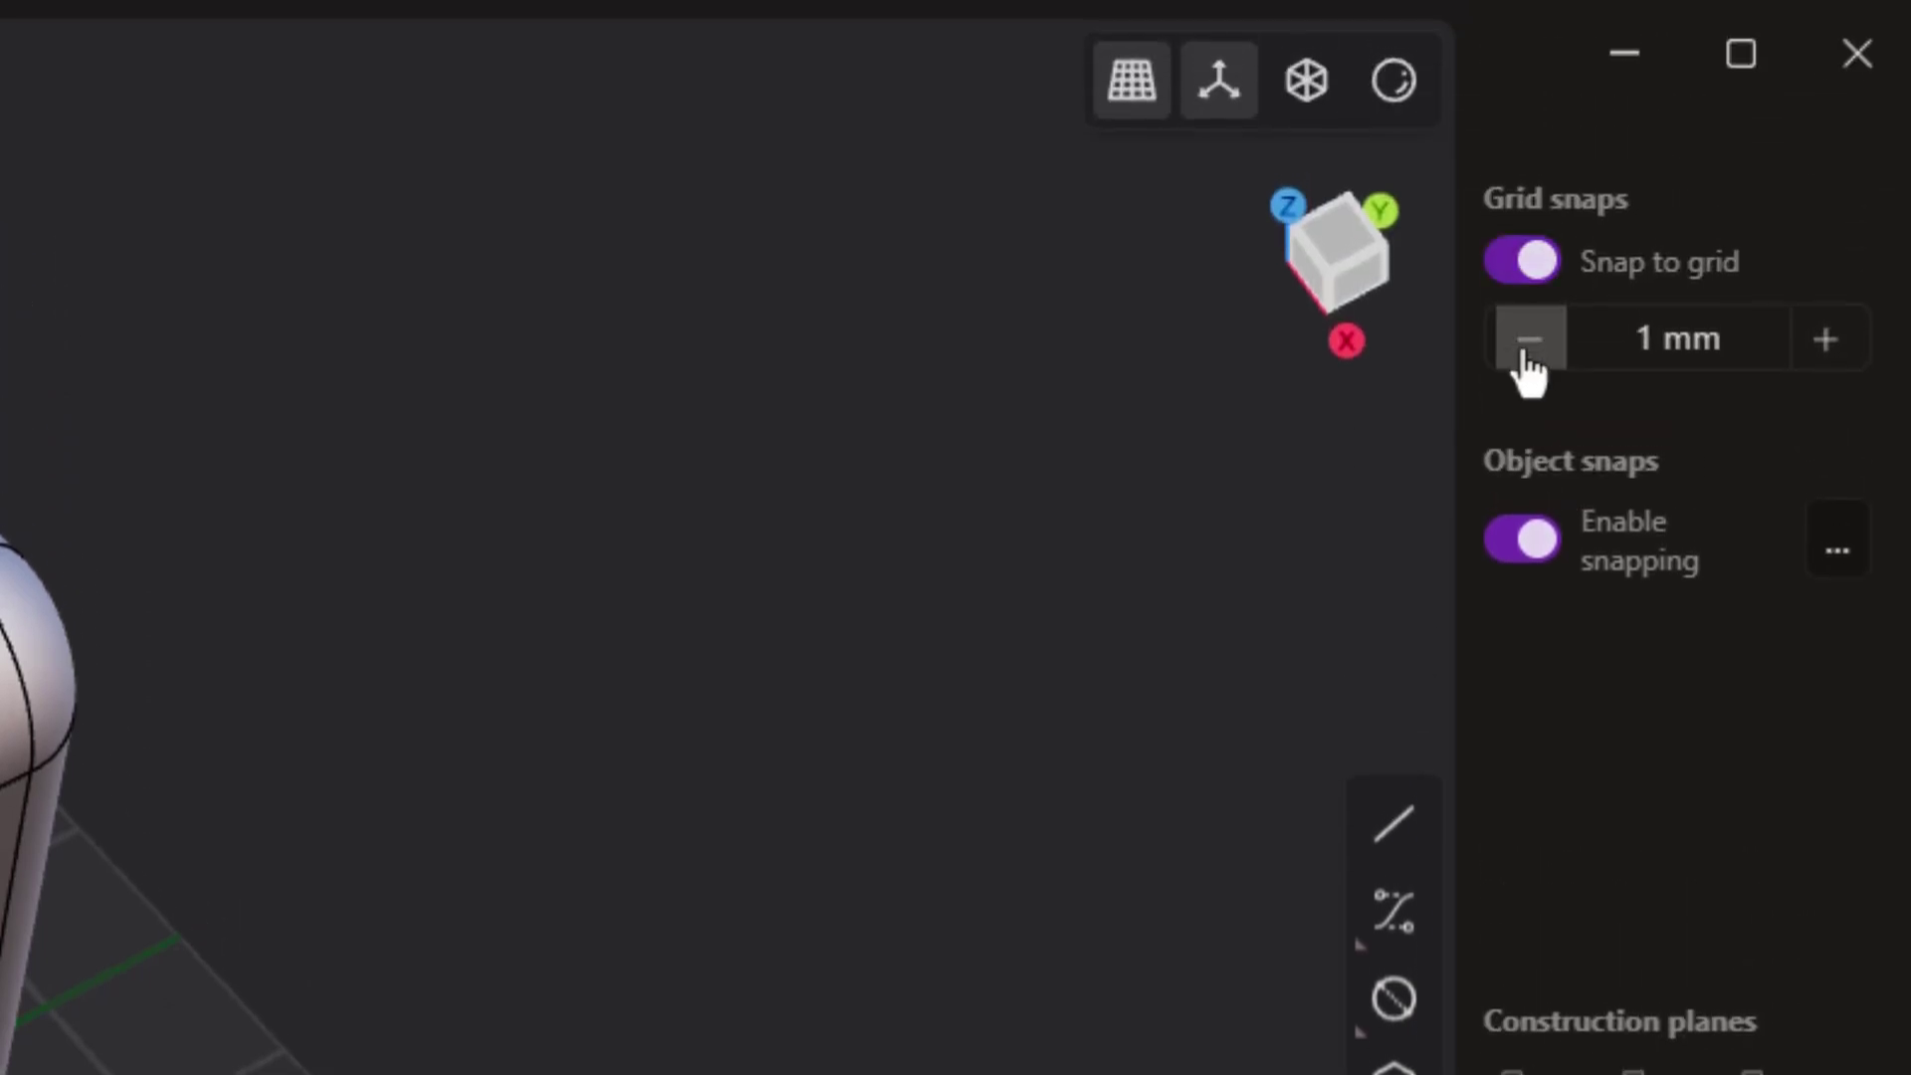
{"action": "left_click", "coordinate": [1825, 340]}
{"action": "left_click", "coordinate": [1825, 340]}
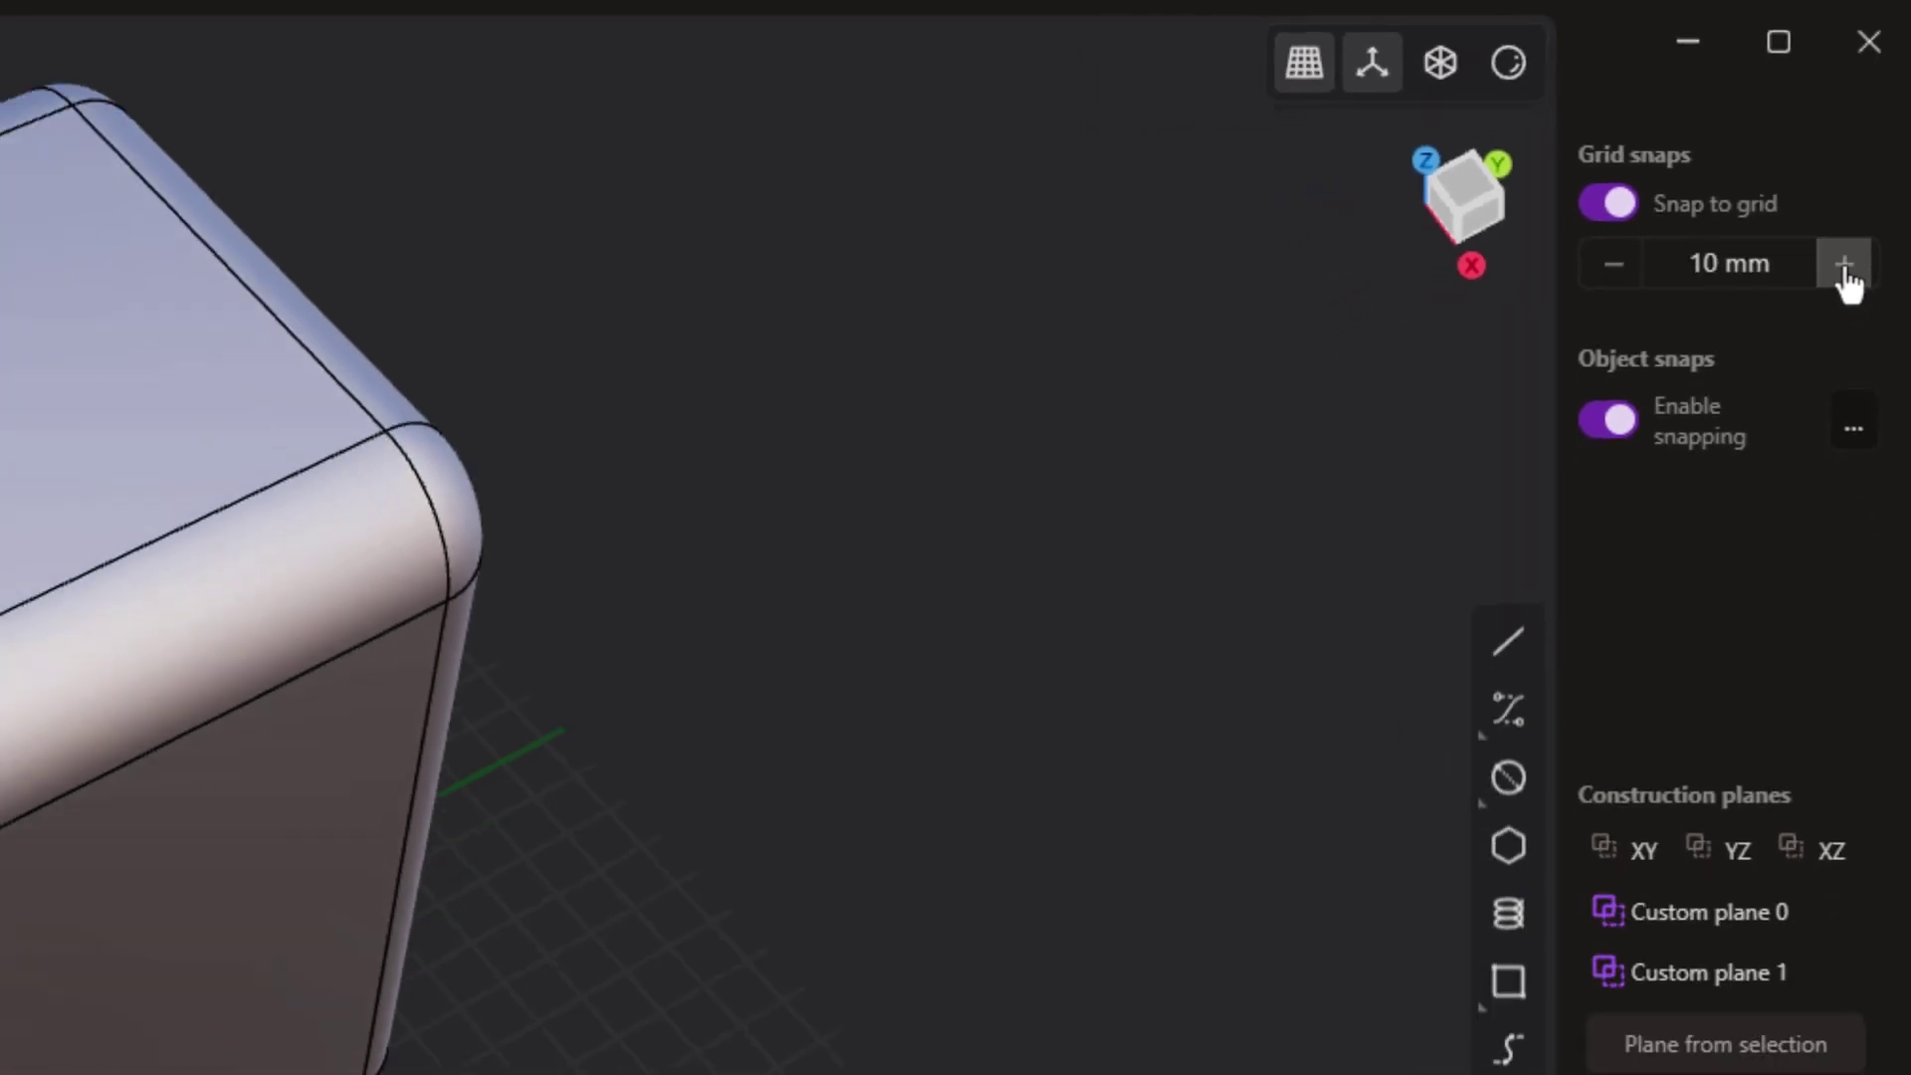
{"action": "left_click", "coordinate": [1825, 340]}
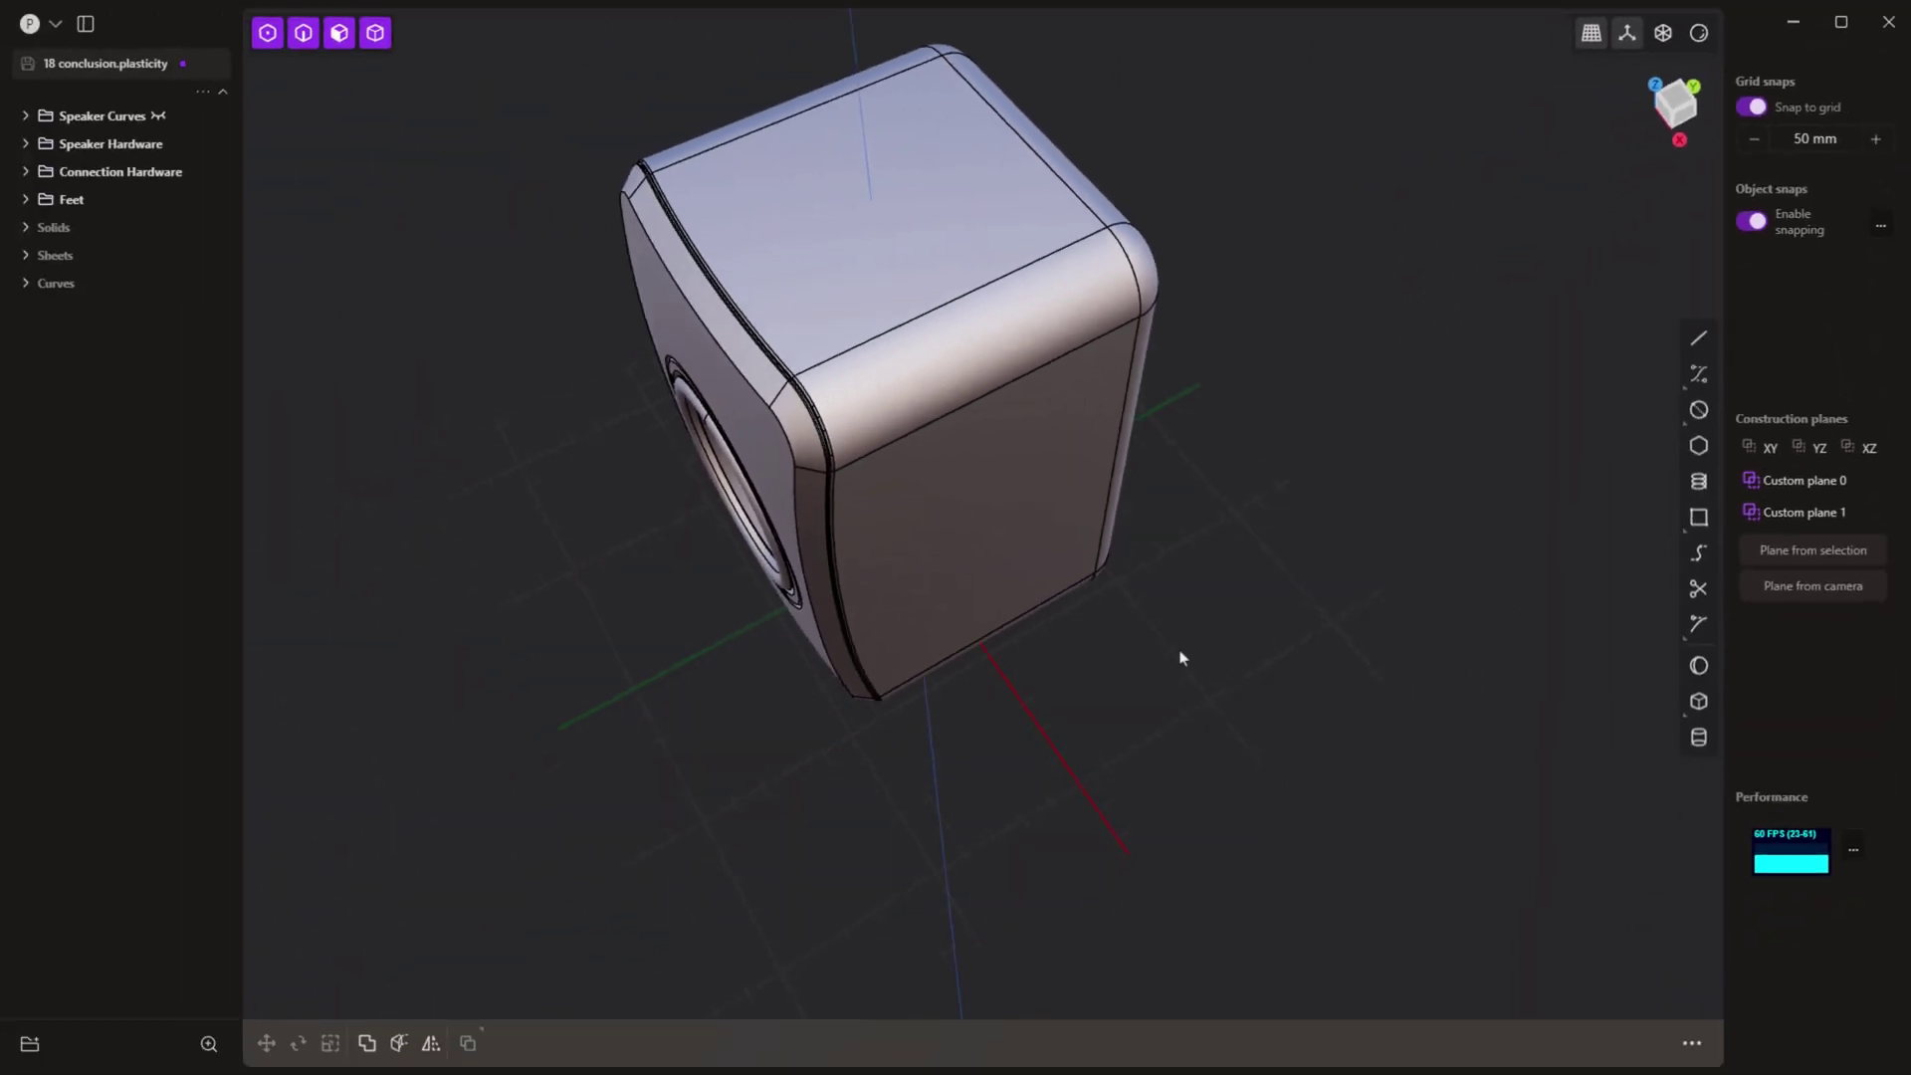
{"action": "left_click", "coordinate": [1753, 138]}
Step: Draw an open zigzag line about 50 mm long through grid points on the ground plane beside the speaker
{"action": "left_click", "coordinate": [1699, 339]}
{"action": "left_click", "coordinate": [1306, 639]}
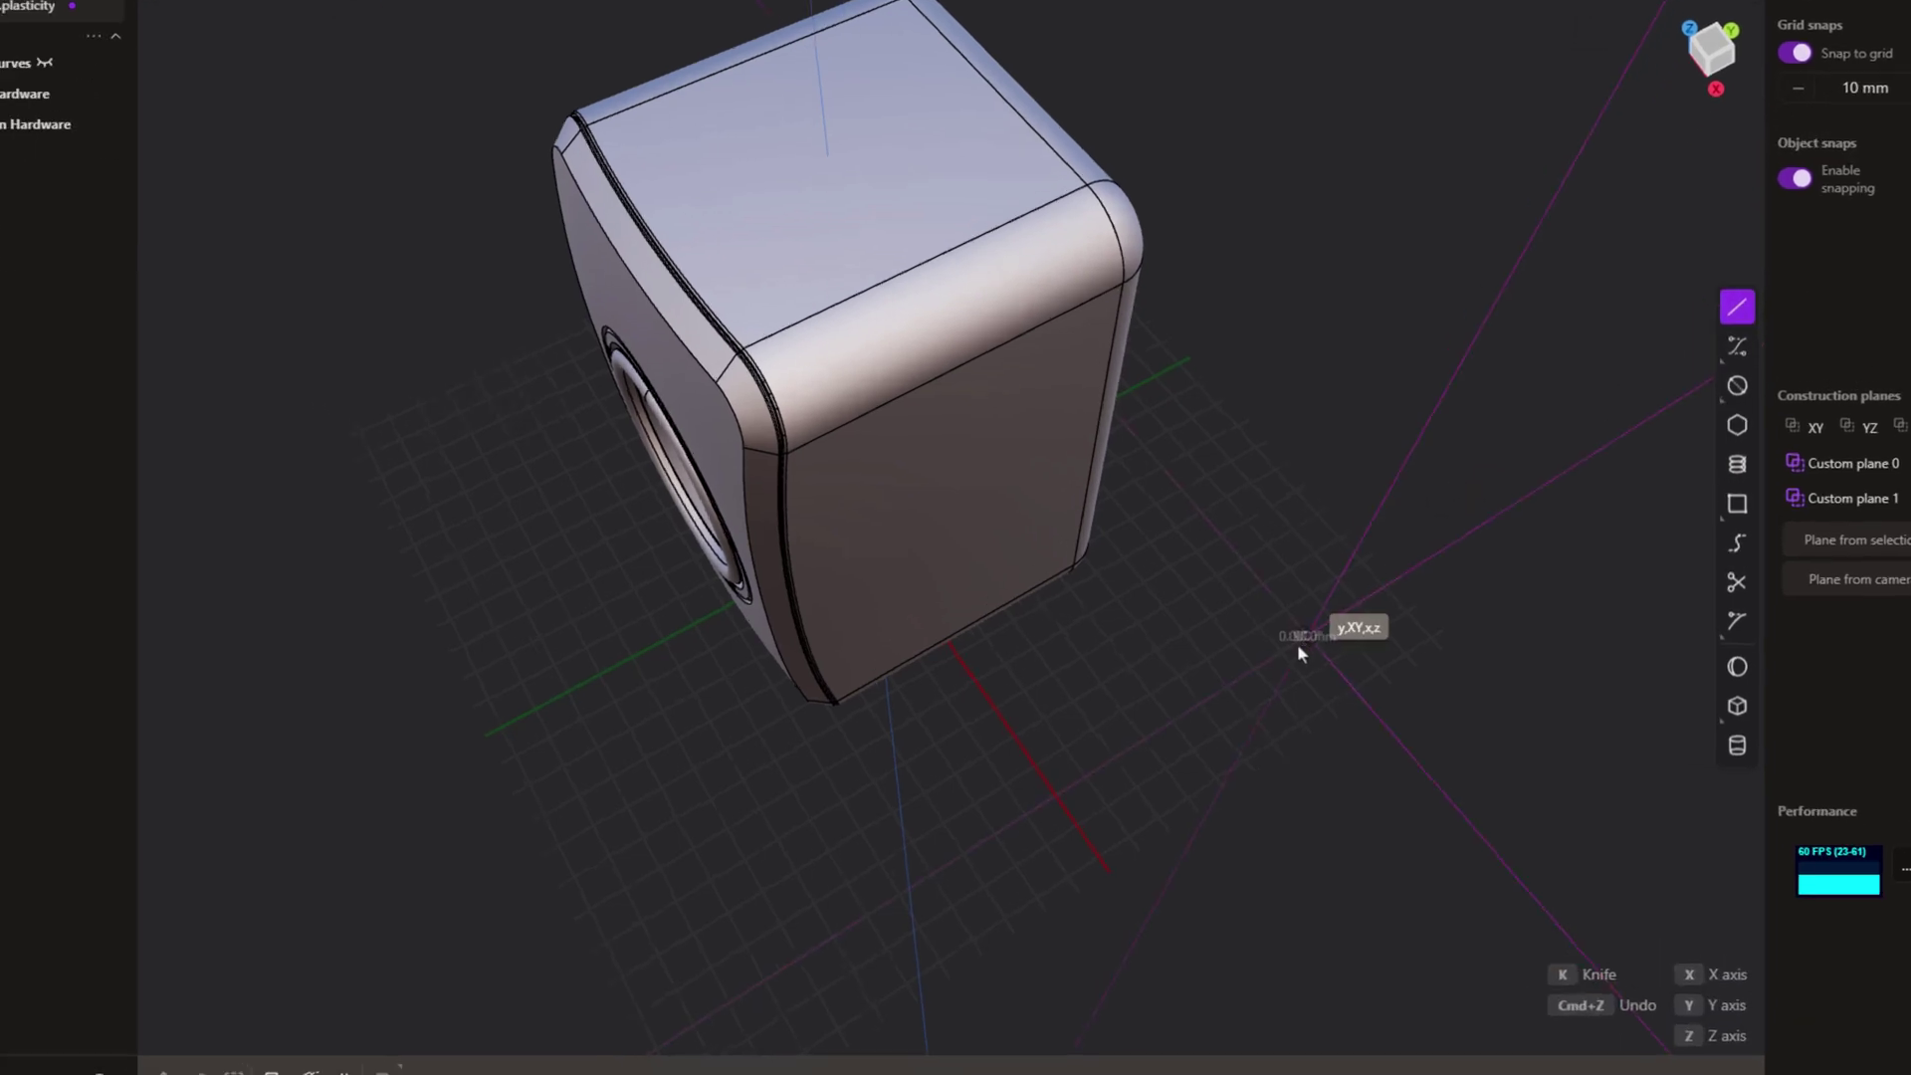
{"action": "left_click", "coordinate": [1284, 653]}
{"action": "left_click", "coordinate": [1294, 716]}
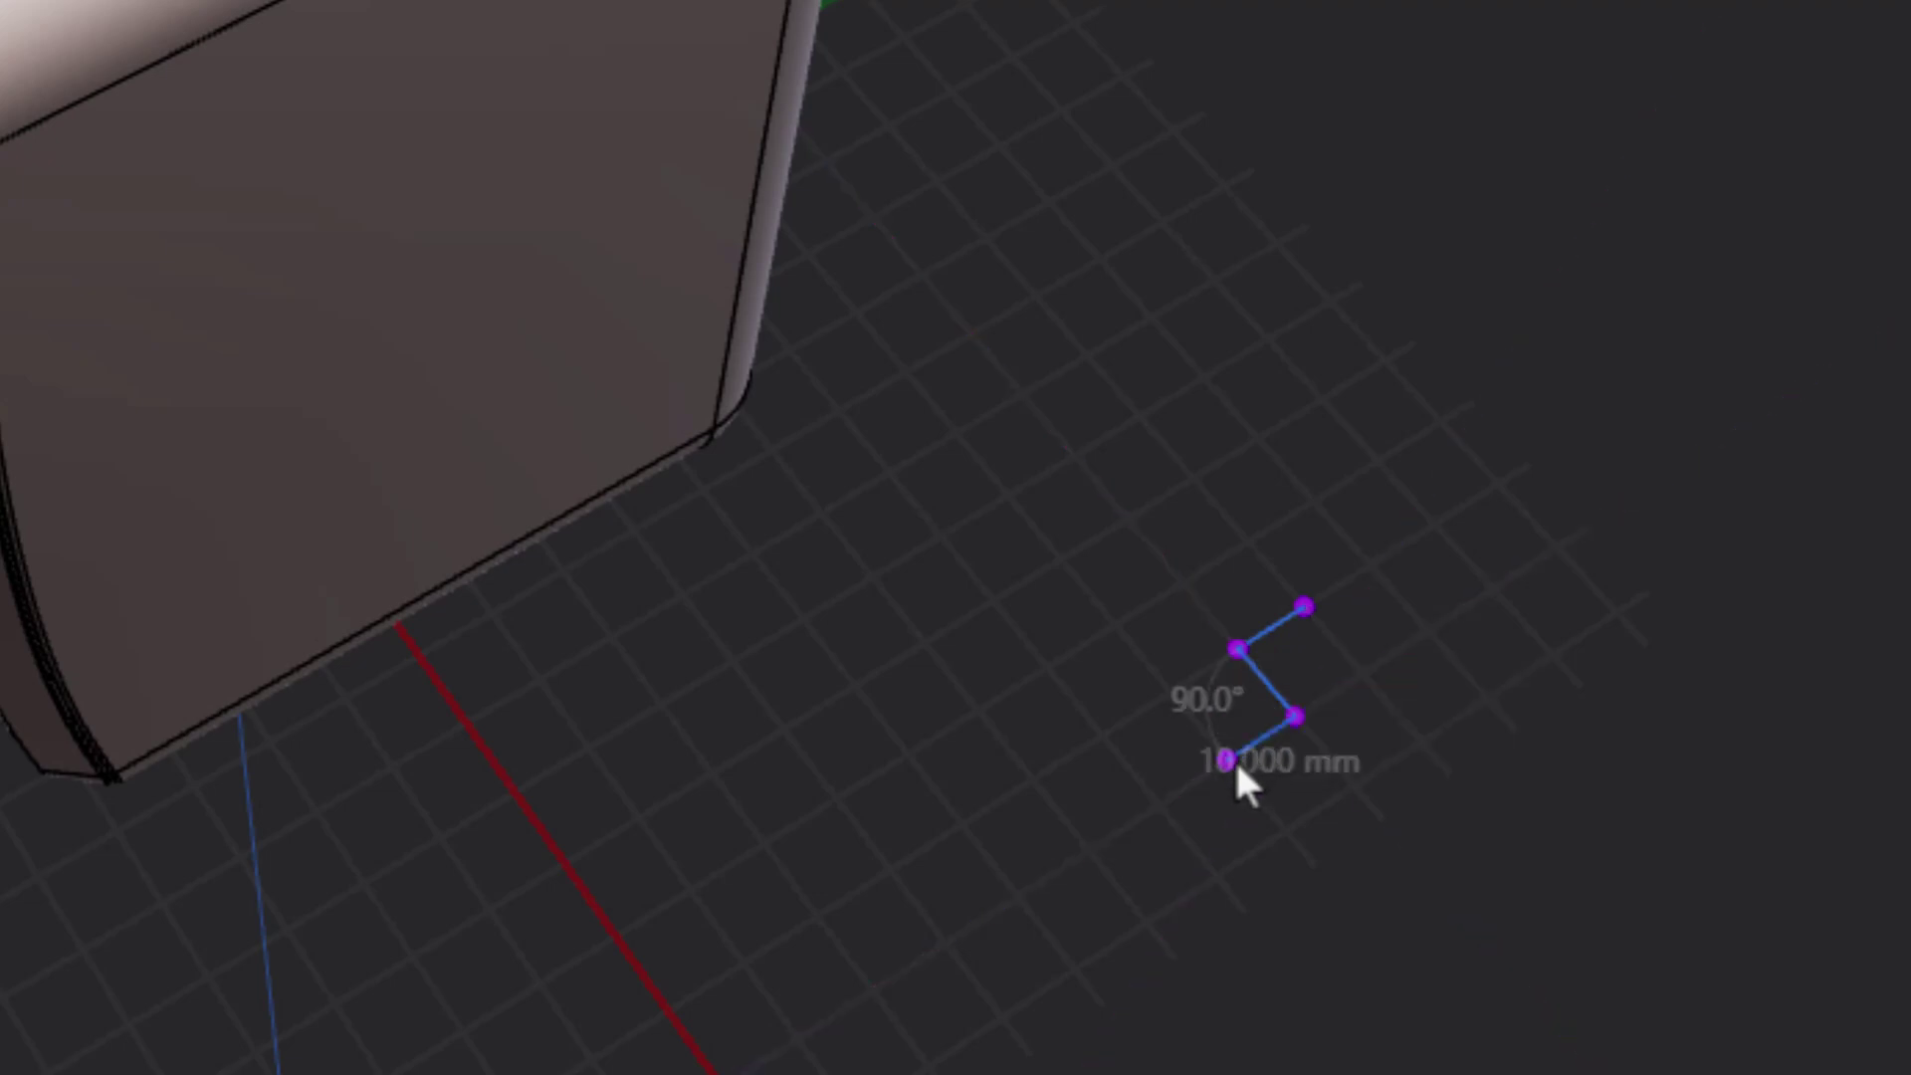
{"action": "left_click", "coordinate": [1160, 806]}
{"action": "left_click", "coordinate": [1216, 875]}
{"action": "key", "text": "Return"}
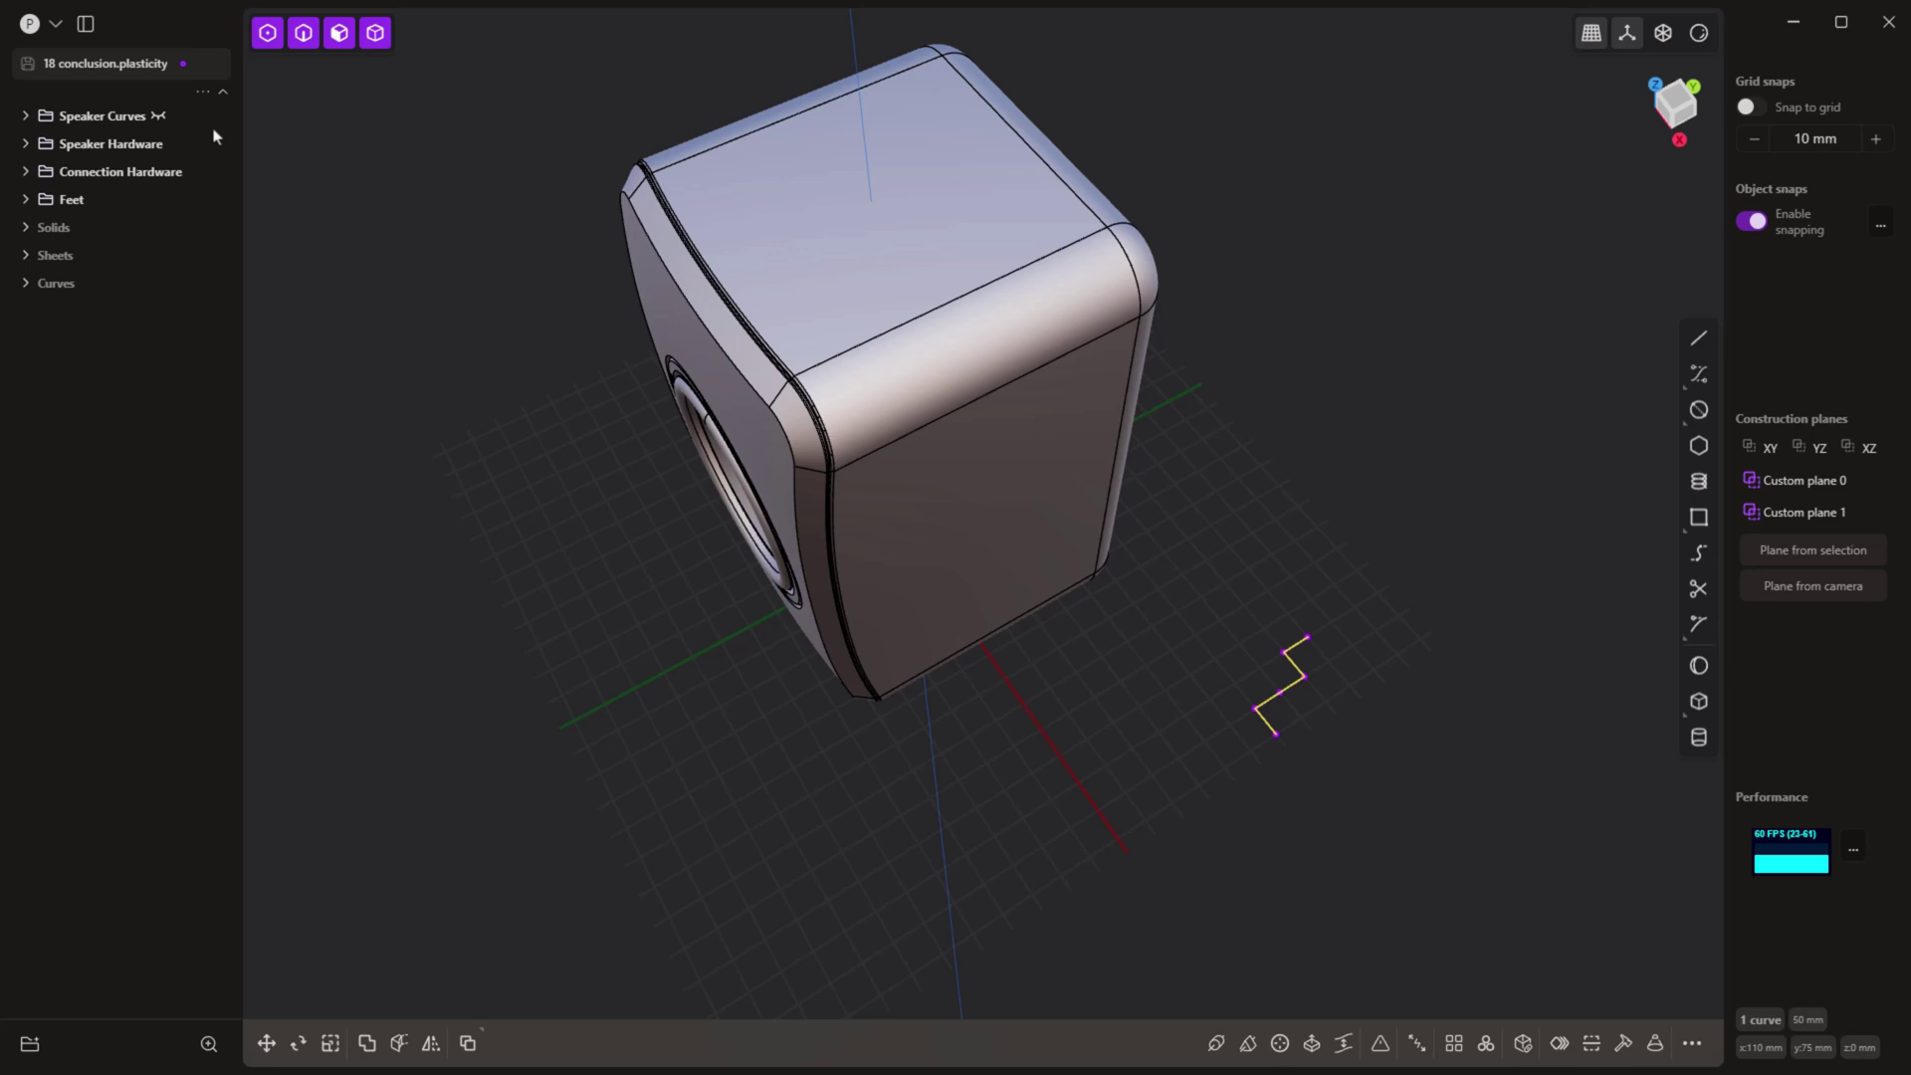
Step: Review the grid size and accented line settings in the Grid & Units preferences again
{"action": "left_click", "coordinate": [56, 24]}
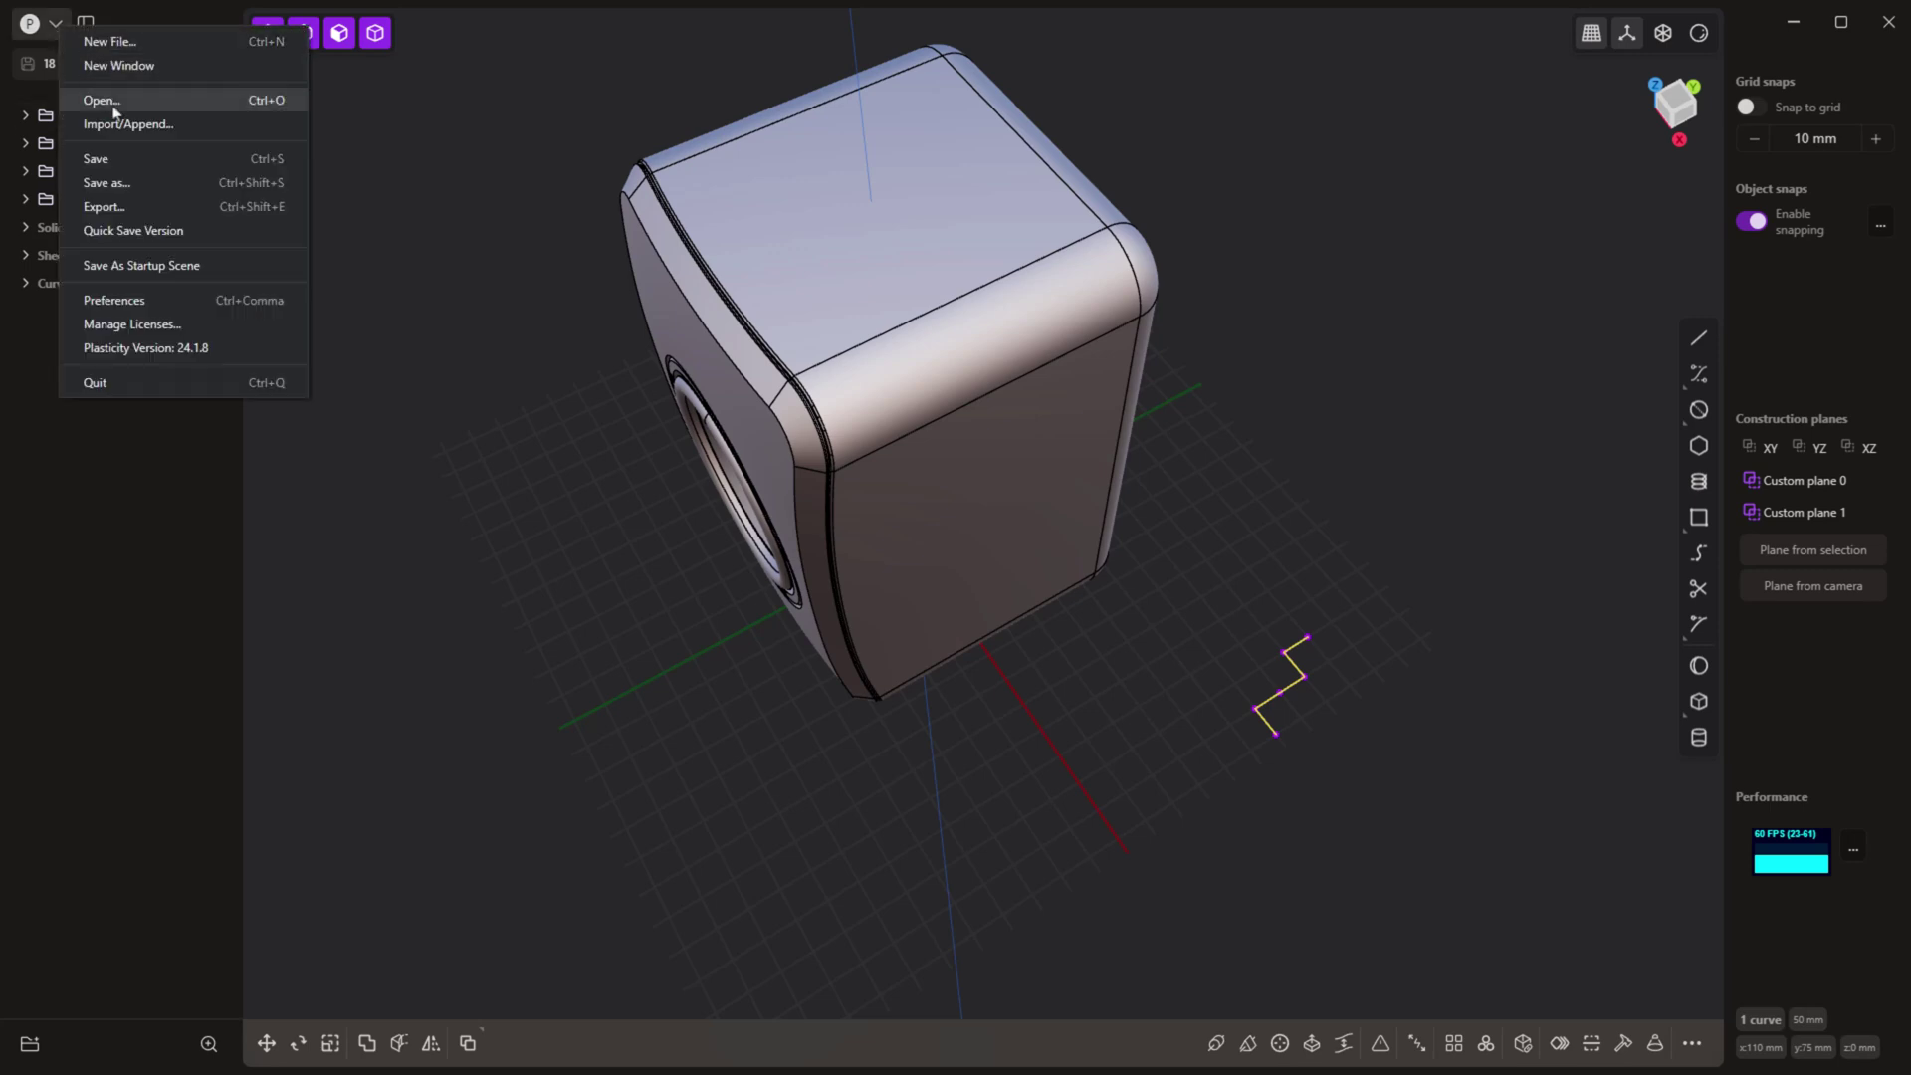
{"action": "left_click", "coordinate": [145, 303]}
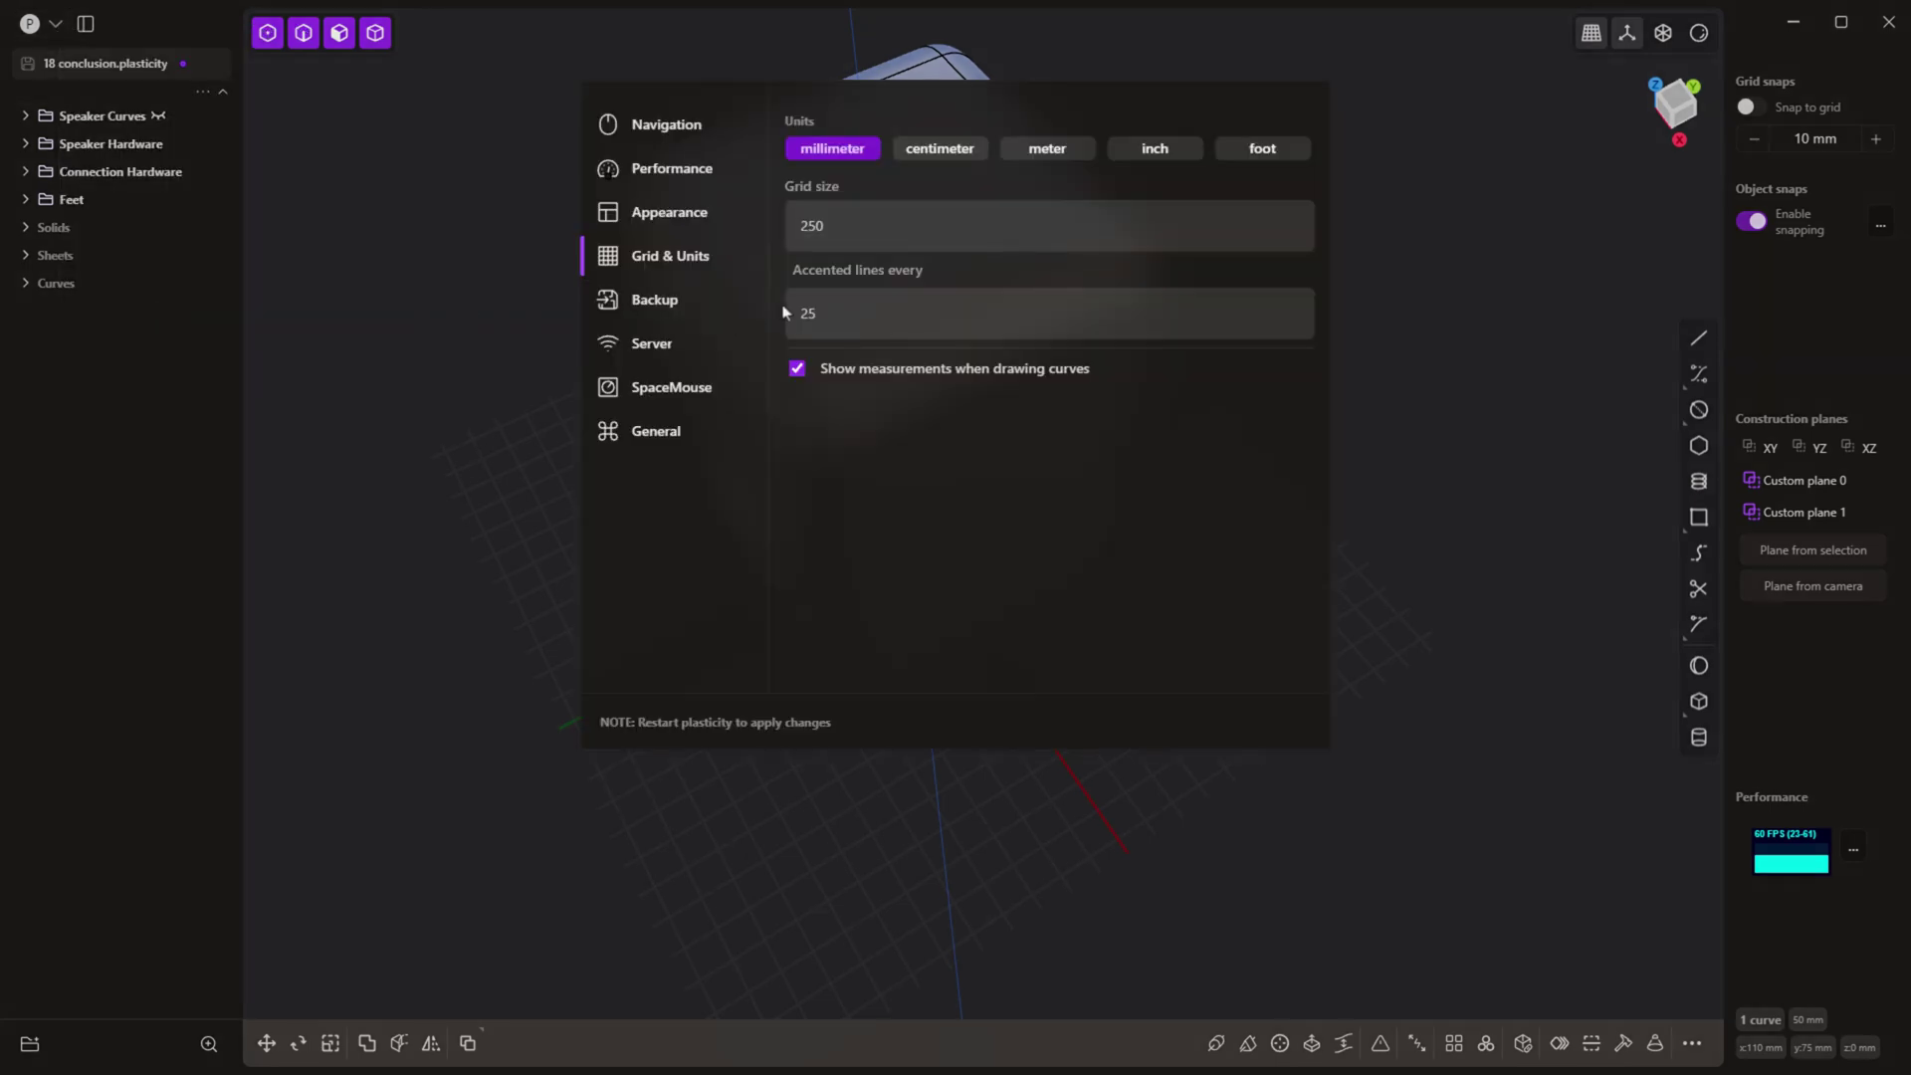
{"action": "left_click", "coordinate": [1427, 562]}
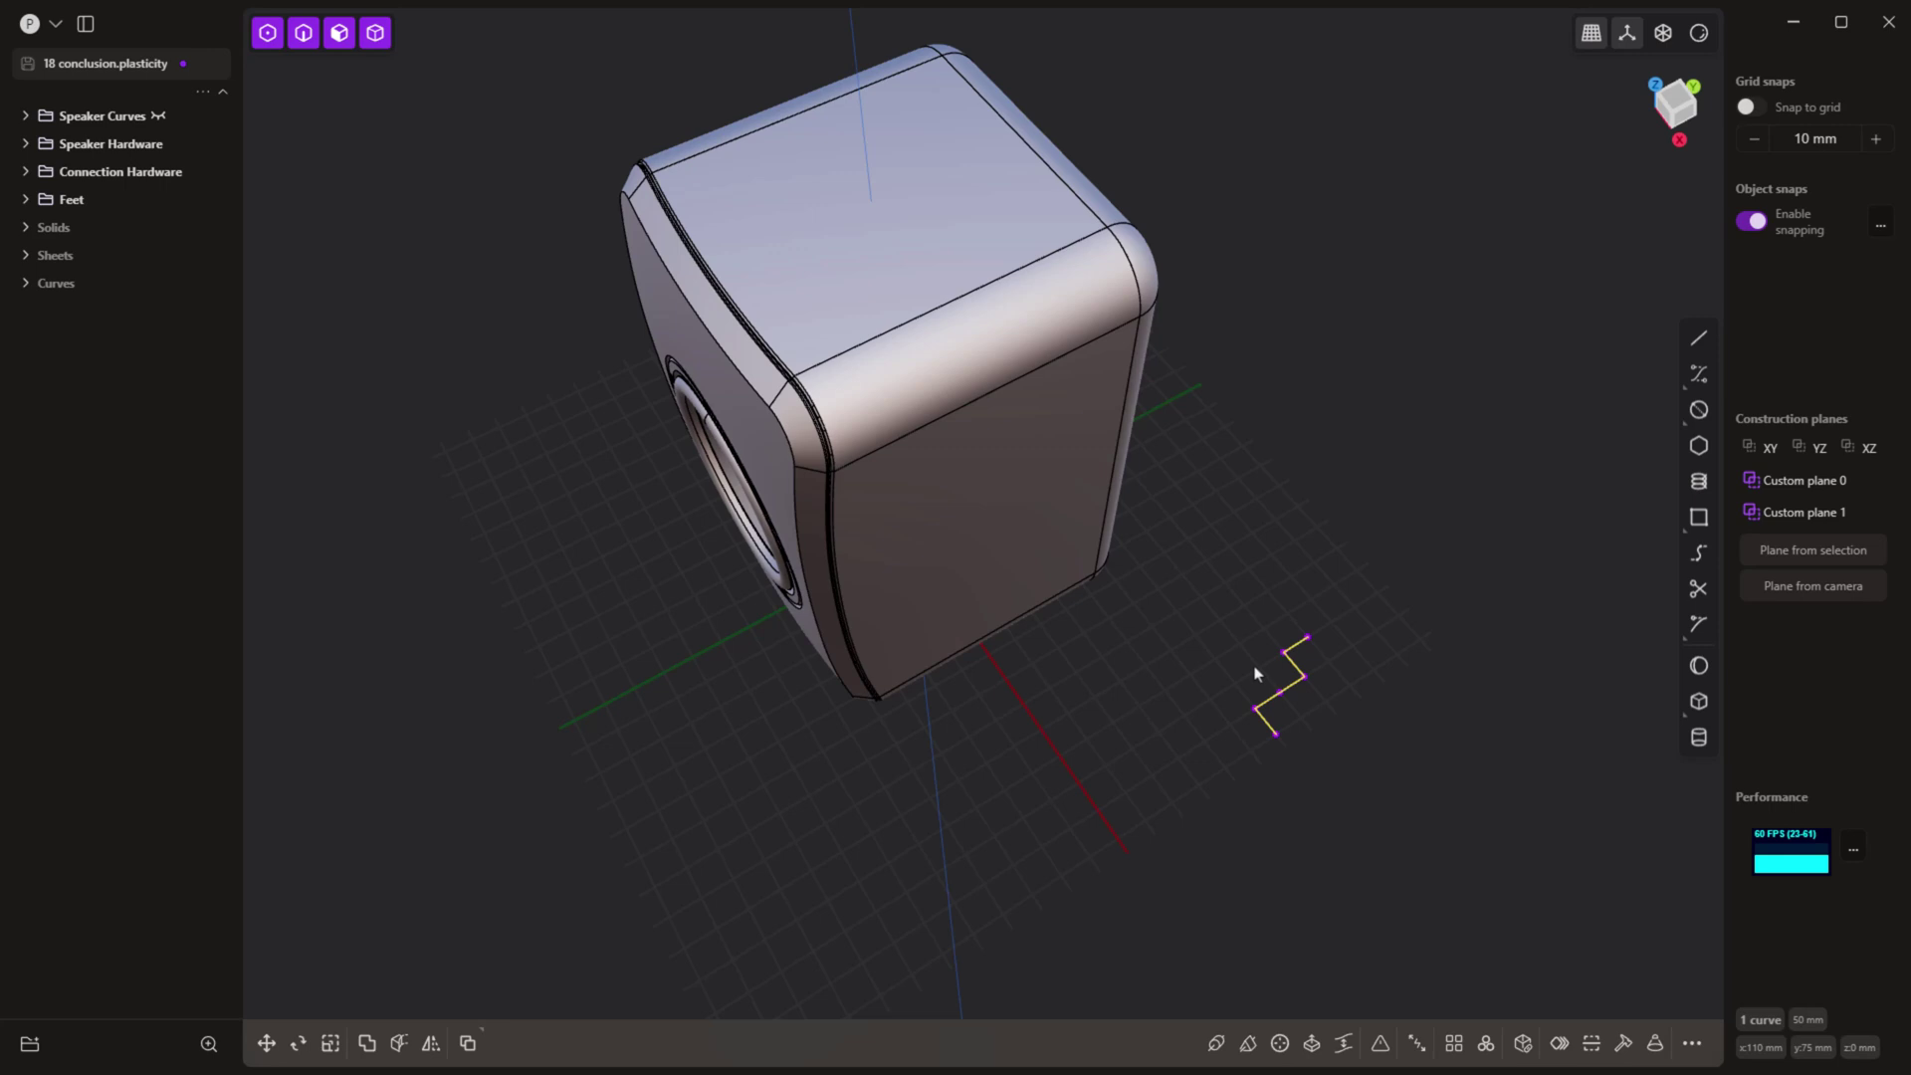
Step: Delete the zigzag line beside the speaker
{"action": "key", "text": "Delete"}
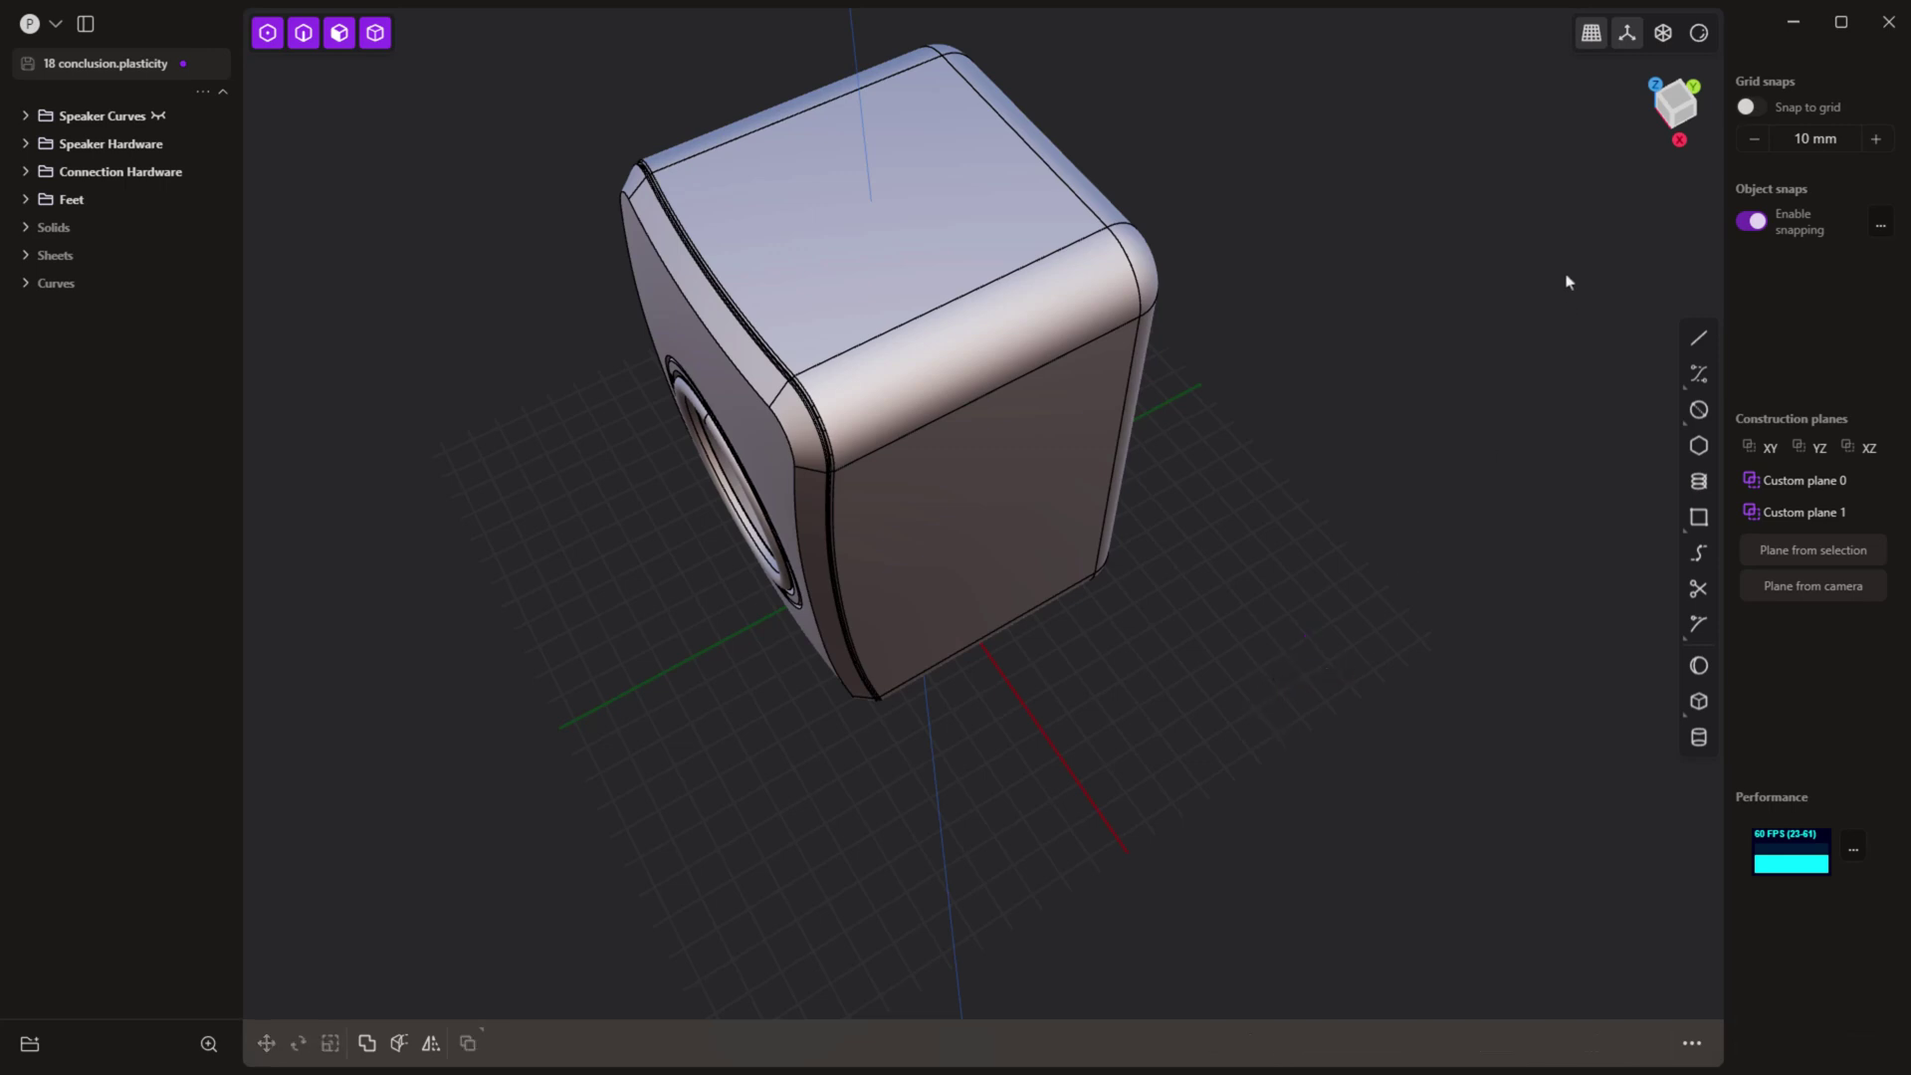
Step: Examine the speaker from the Top and Back views with the view gizmo, and return to an angled view
{"action": "left_click", "coordinate": [1660, 124]}
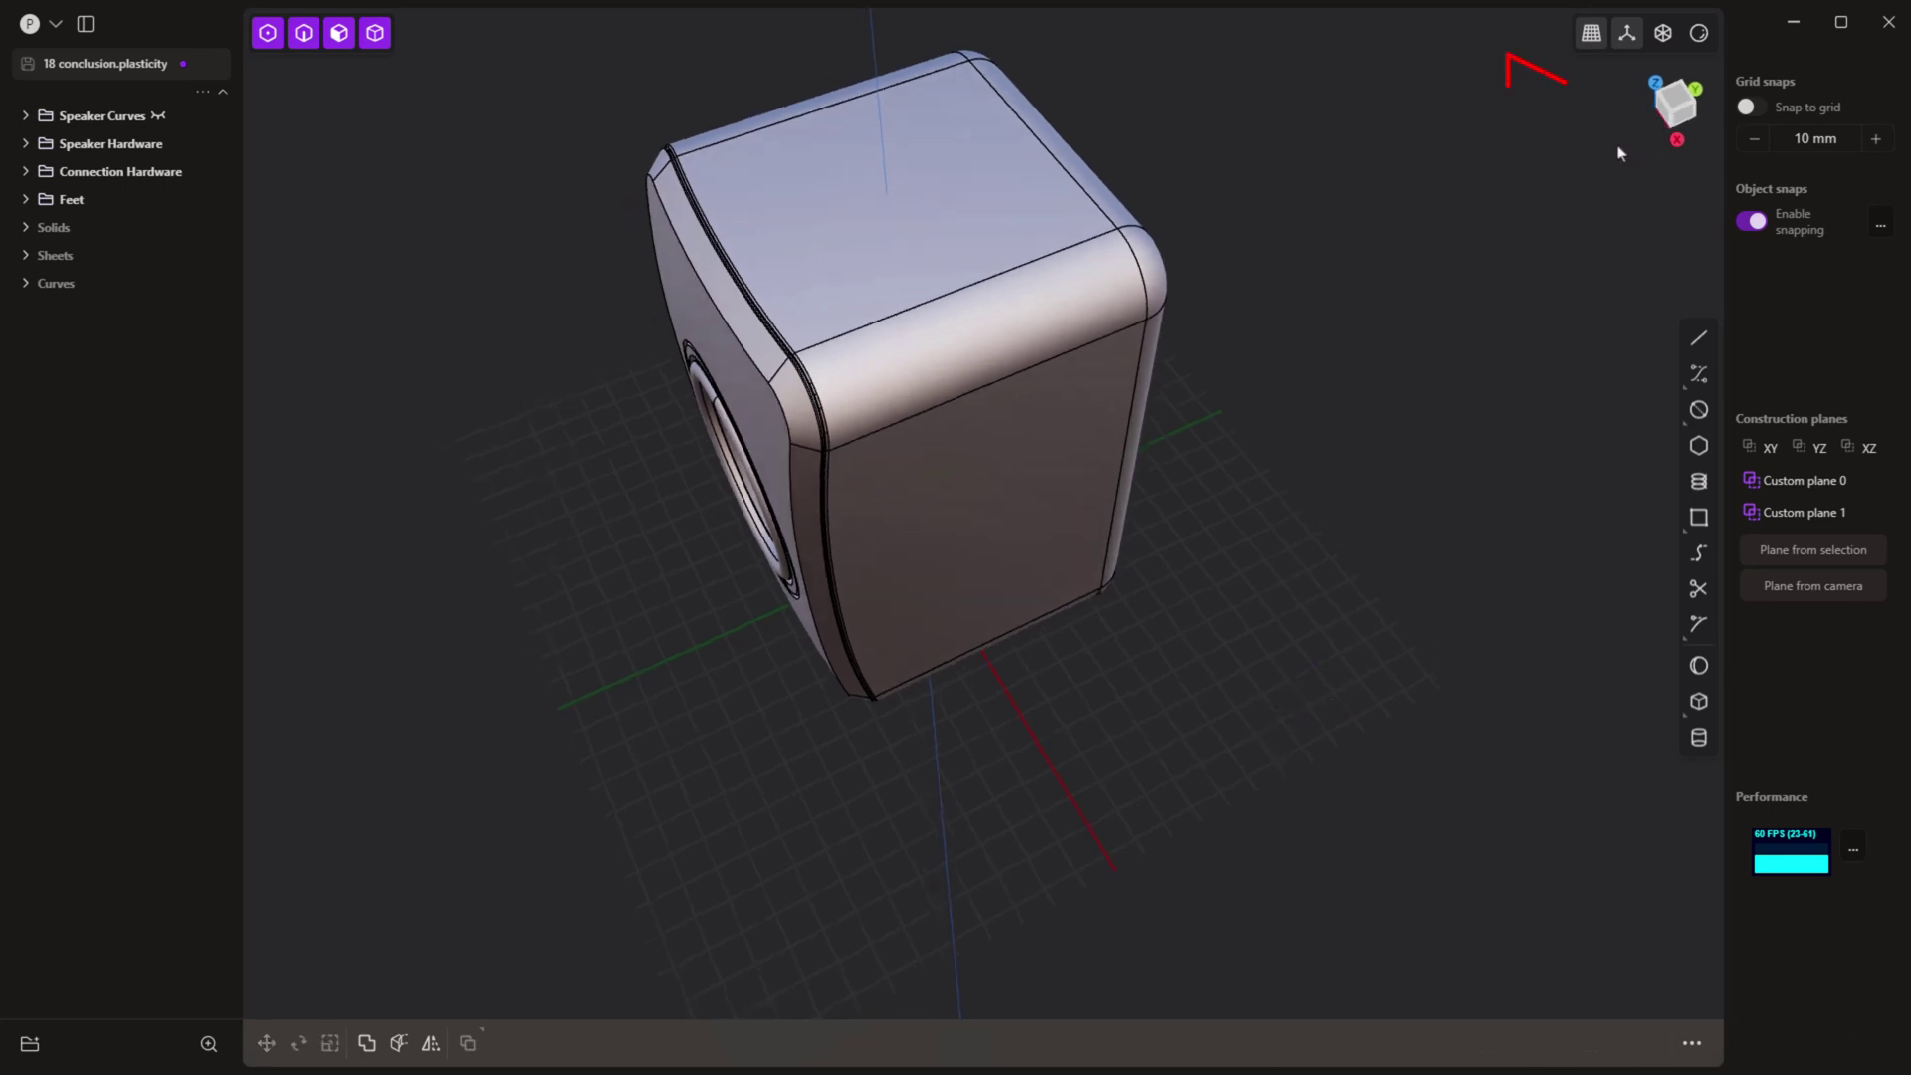
{"action": "middle_click_drag", "start_coordinate": [1550, 100], "coordinate": [1702, 109]}
{"action": "left_click", "coordinate": [1656, 80]}
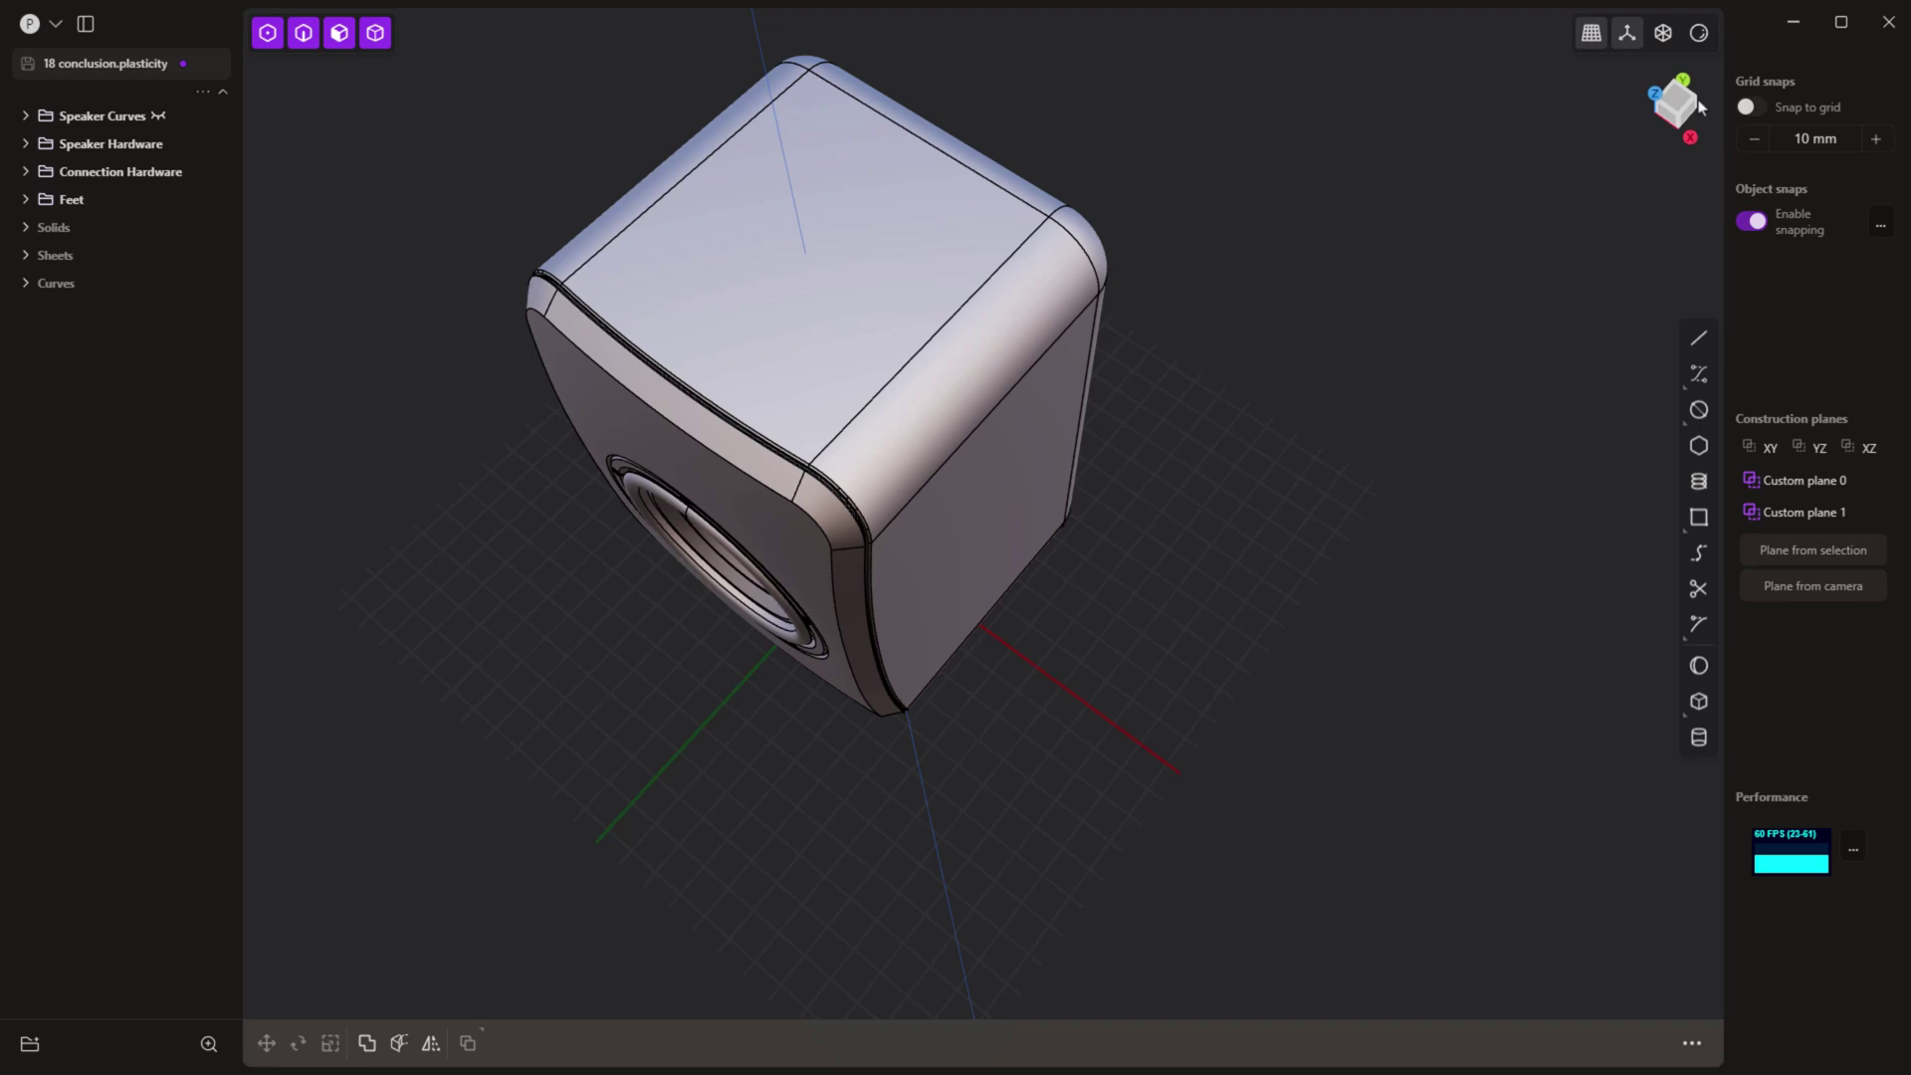
{"action": "left_click", "coordinate": [1682, 105]}
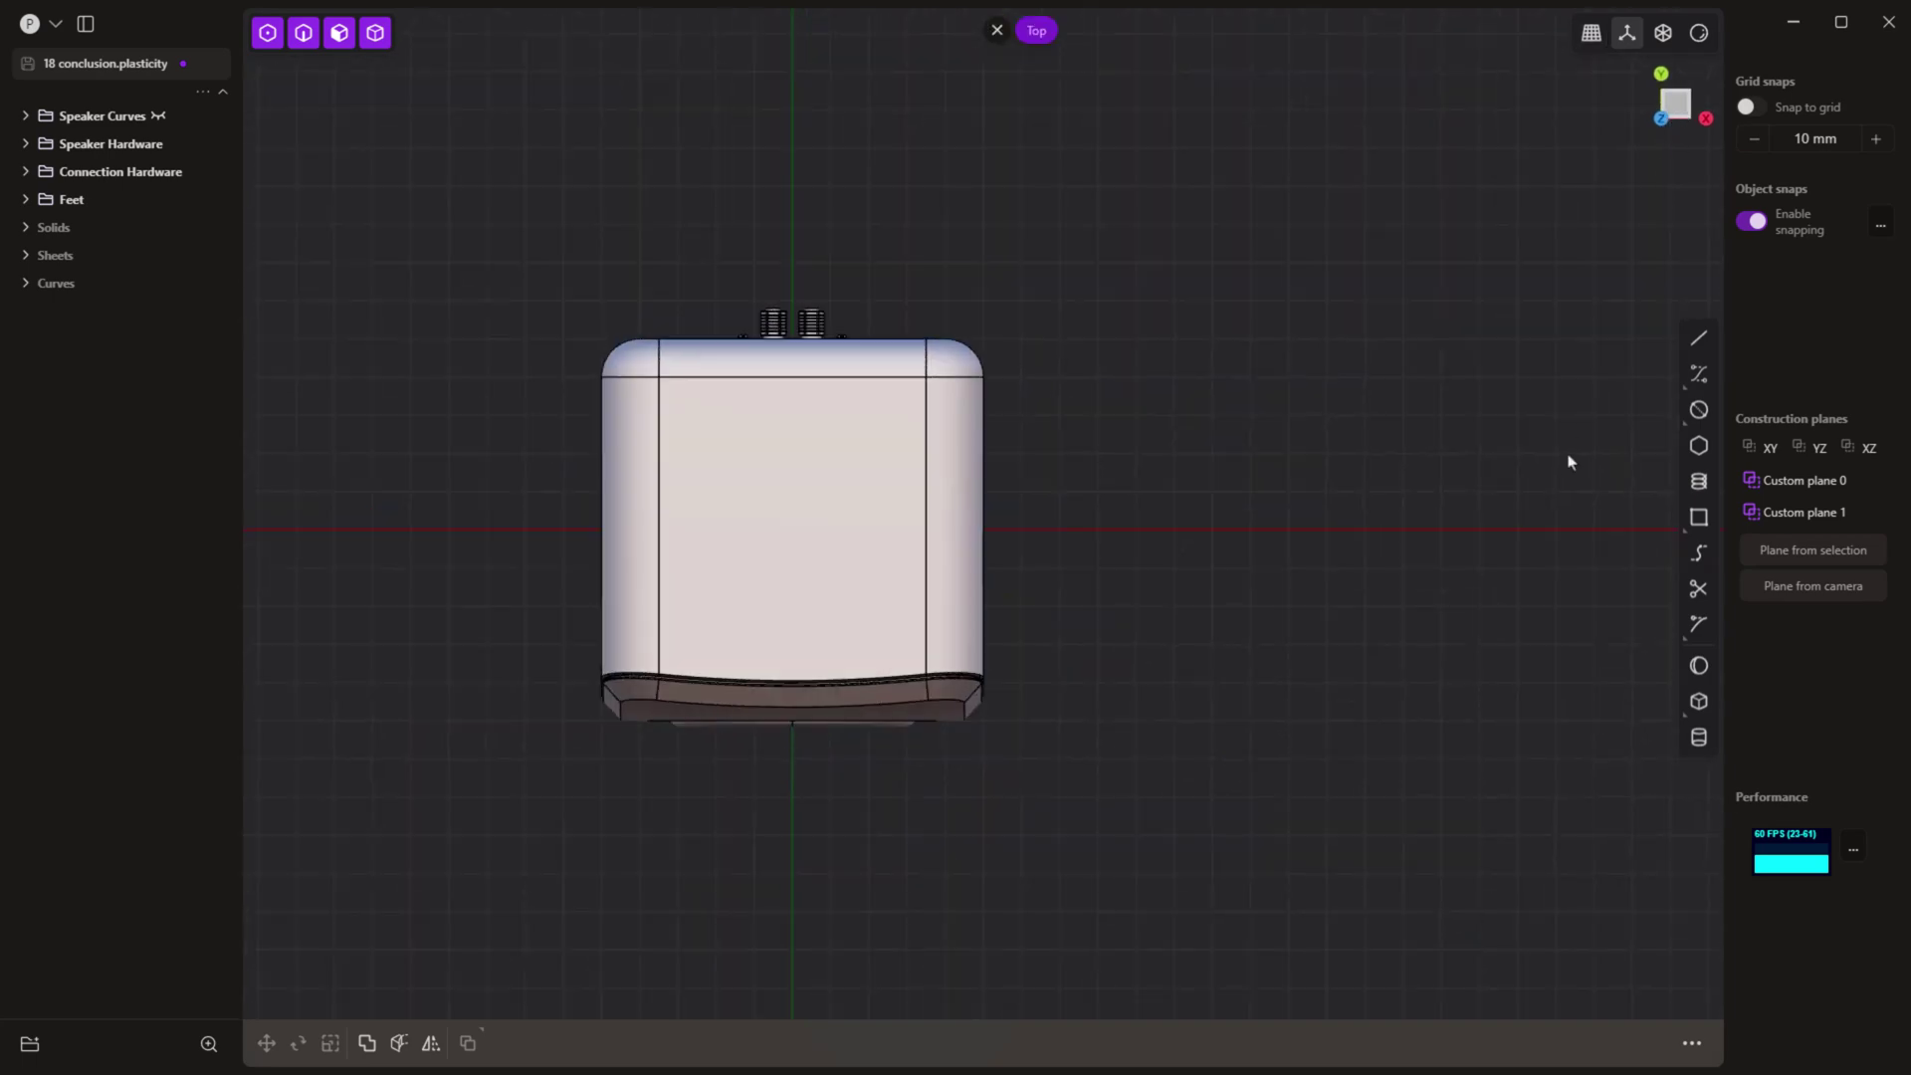
{"action": "mouse_move", "coordinate": [1549, 491]}
{"action": "middle_mouse_down"}
{"action": "mouse_move", "coordinate": [1486, 362]}
{"action": "mouse_move", "coordinate": [1722, 149]}
{"action": "middle_mouse_up"}
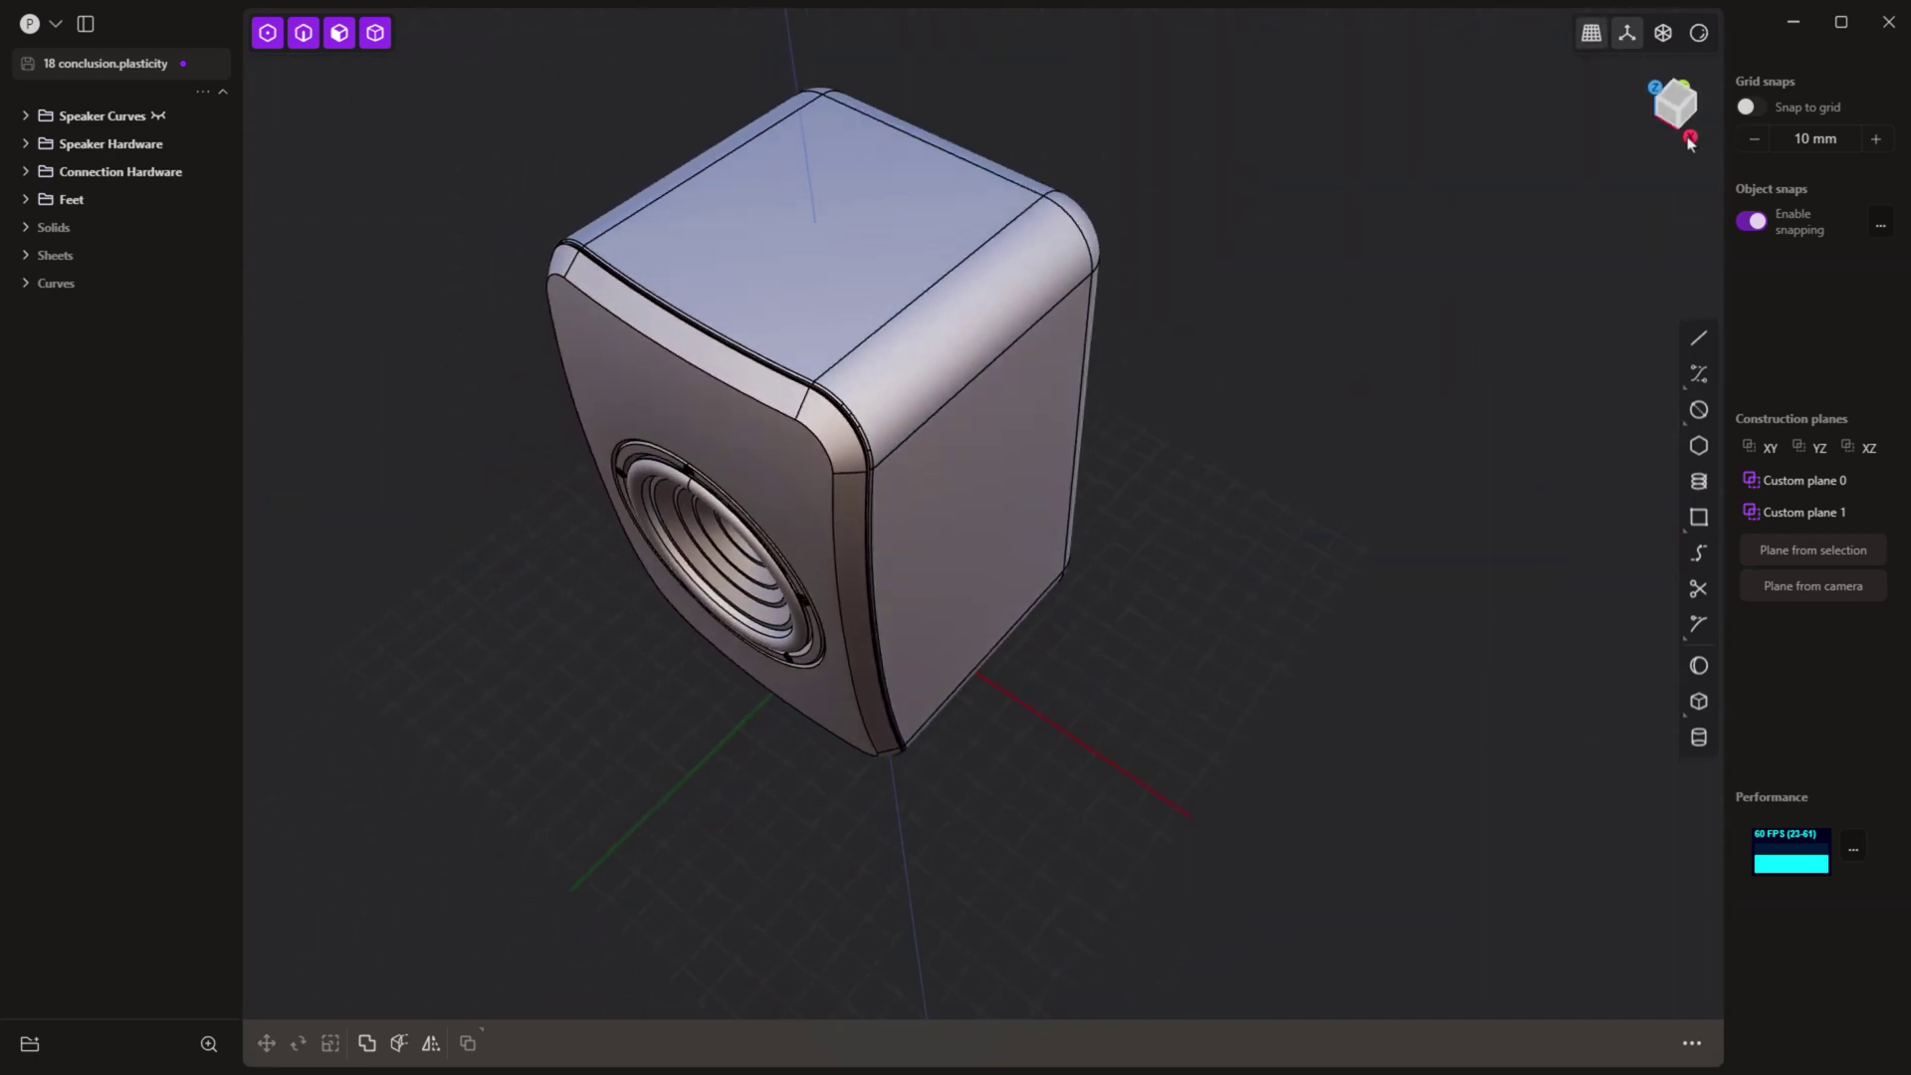
{"action": "left_click", "coordinate": [1706, 119]}
{"action": "left_click", "coordinate": [1707, 121]}
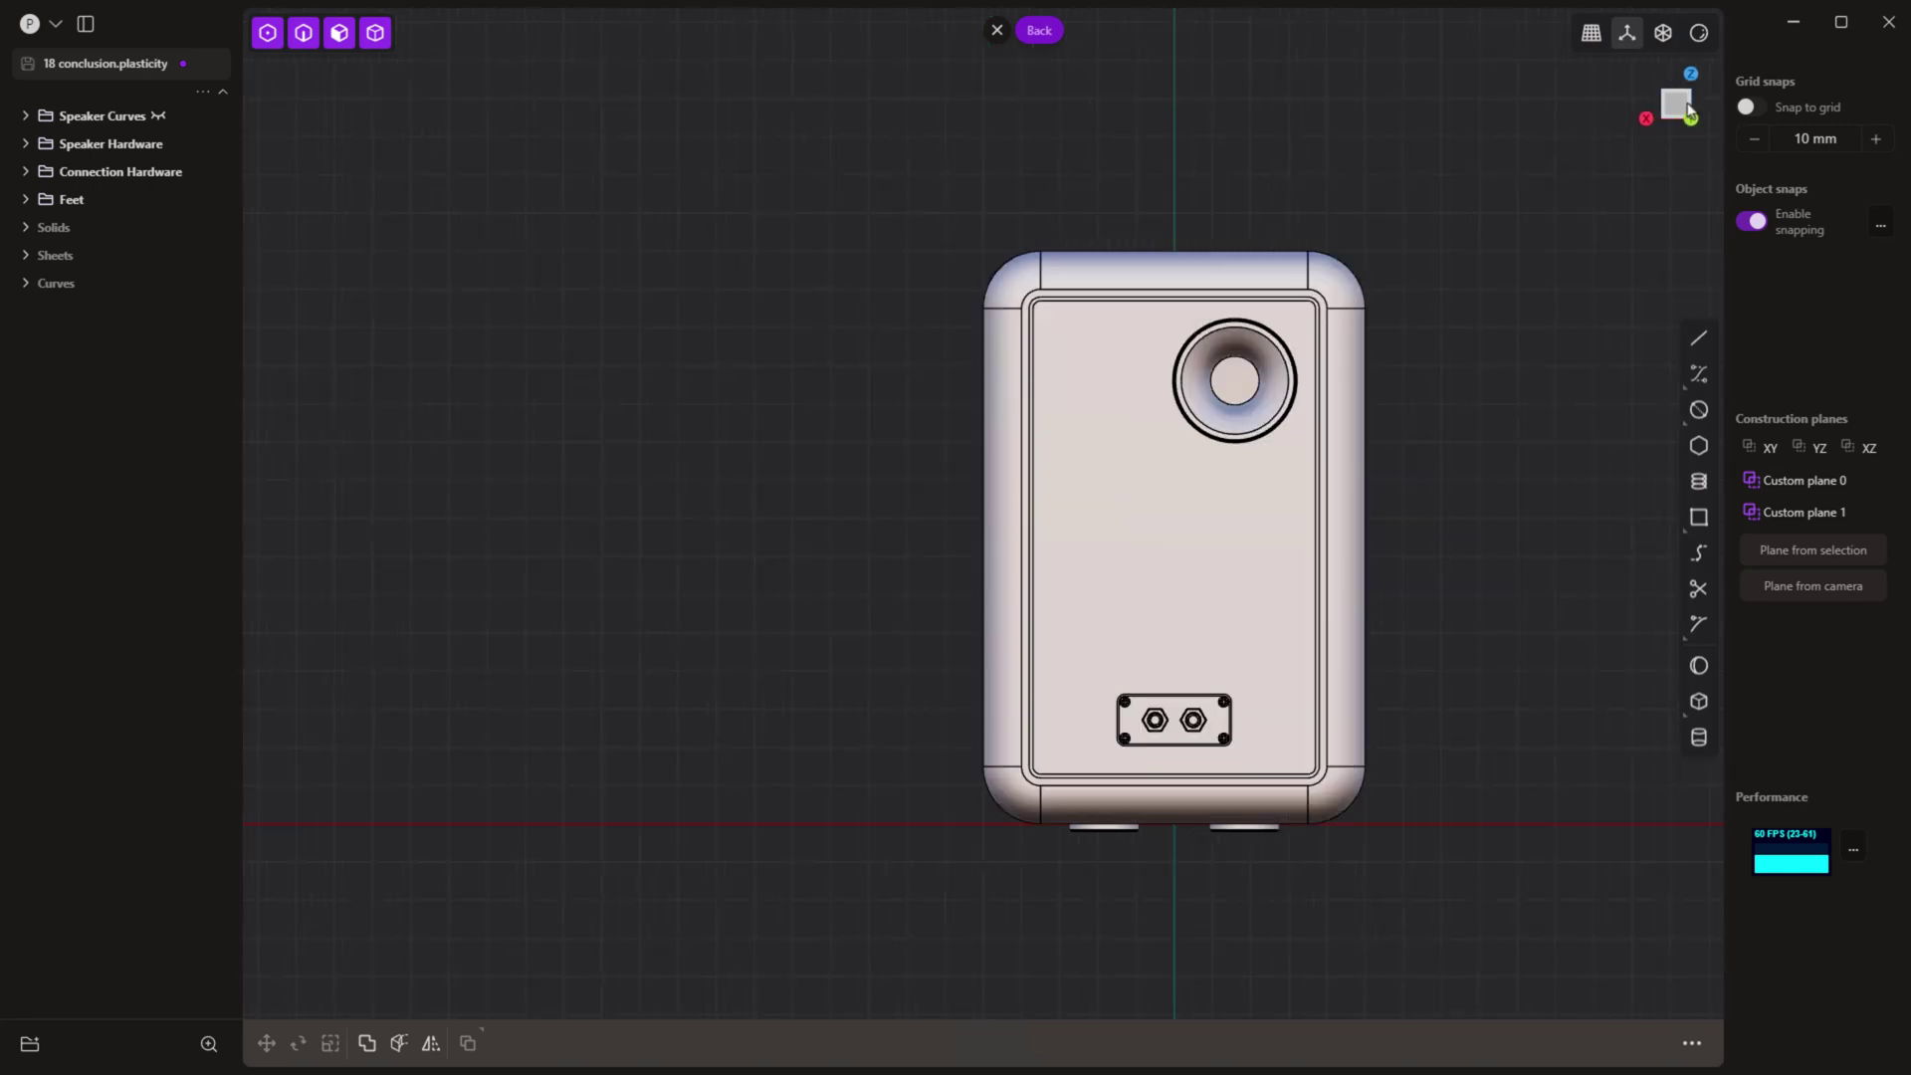
{"action": "left_click", "coordinate": [1653, 125]}
{"action": "middle_click_drag", "start_coordinate": [1361, 341], "coordinate": [1442, 374]}
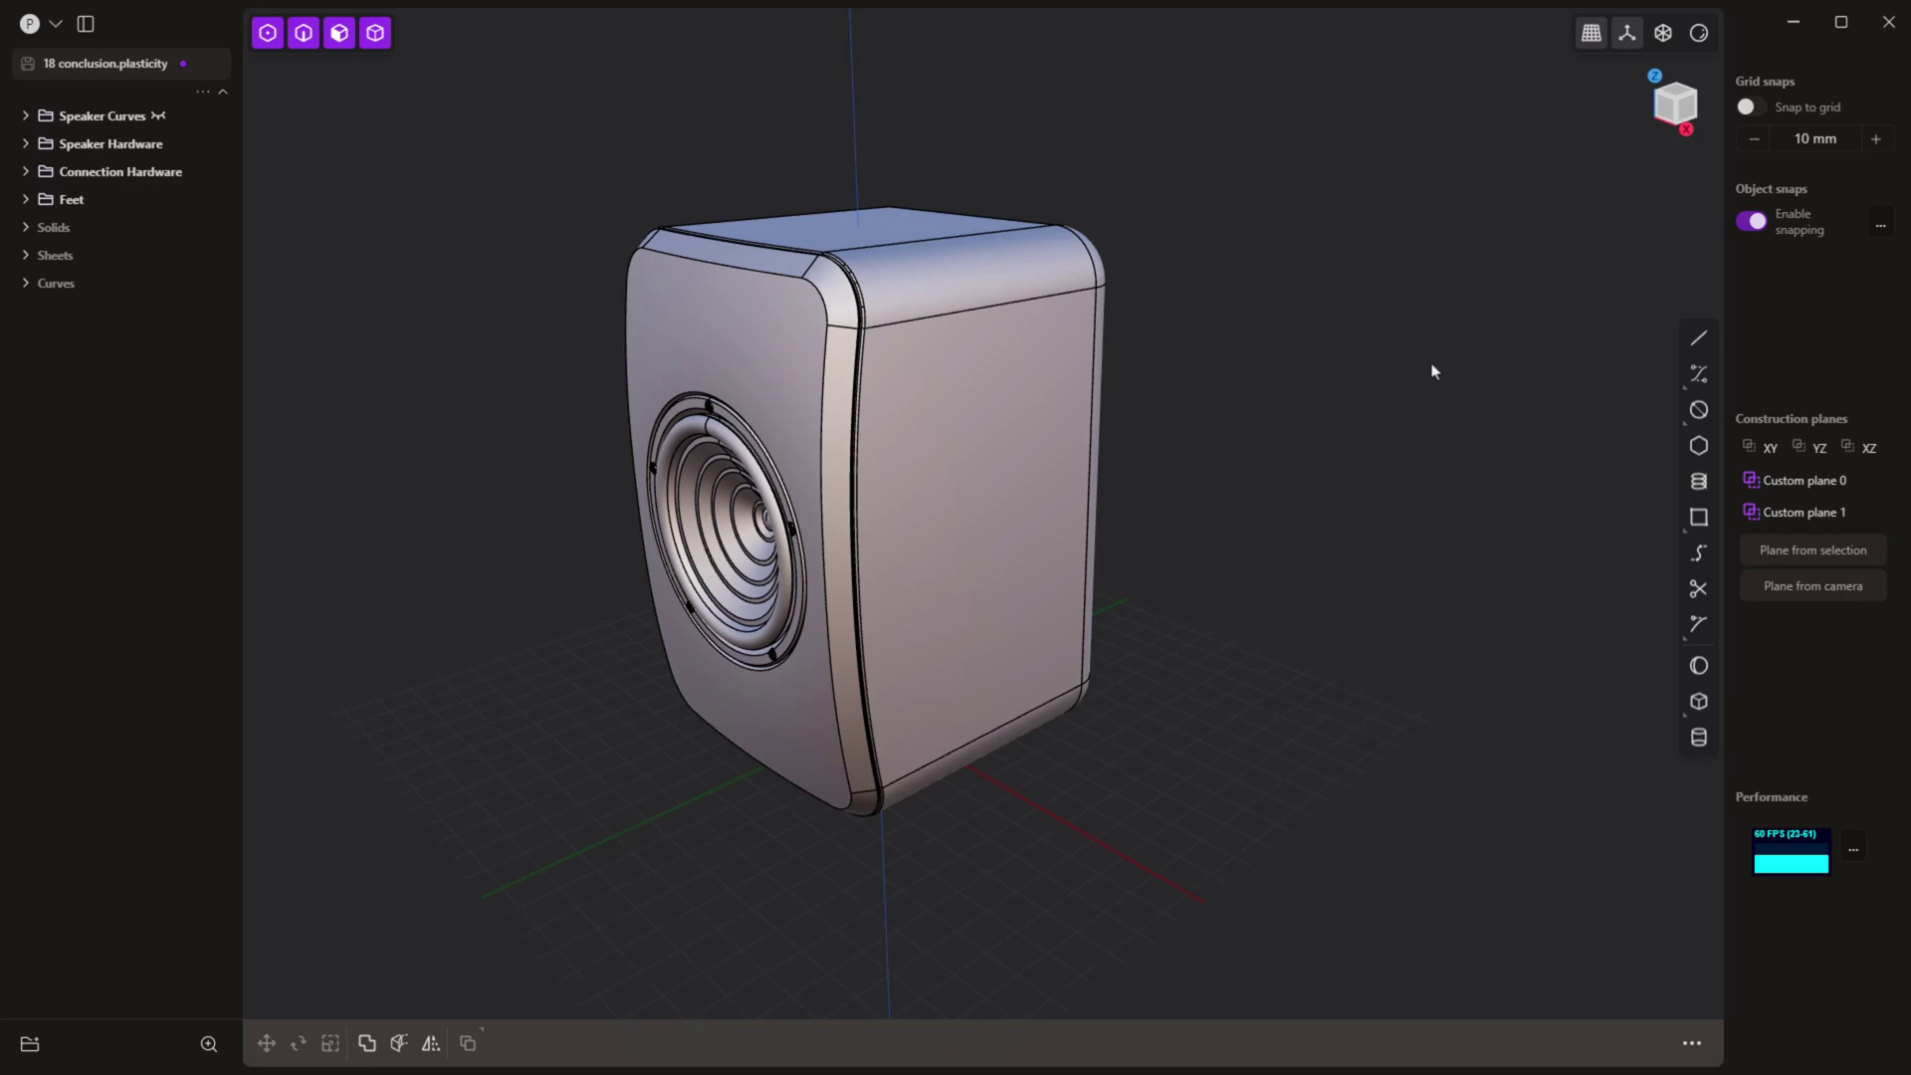
Step: Cycle the camera through the Front, Right and Top views, and orbit back to an angled view of the speaker
{"action": "key", "text": "KP_1"}
{"action": "key", "text": "KP_3"}
{"action": "key", "text": "KP_7"}
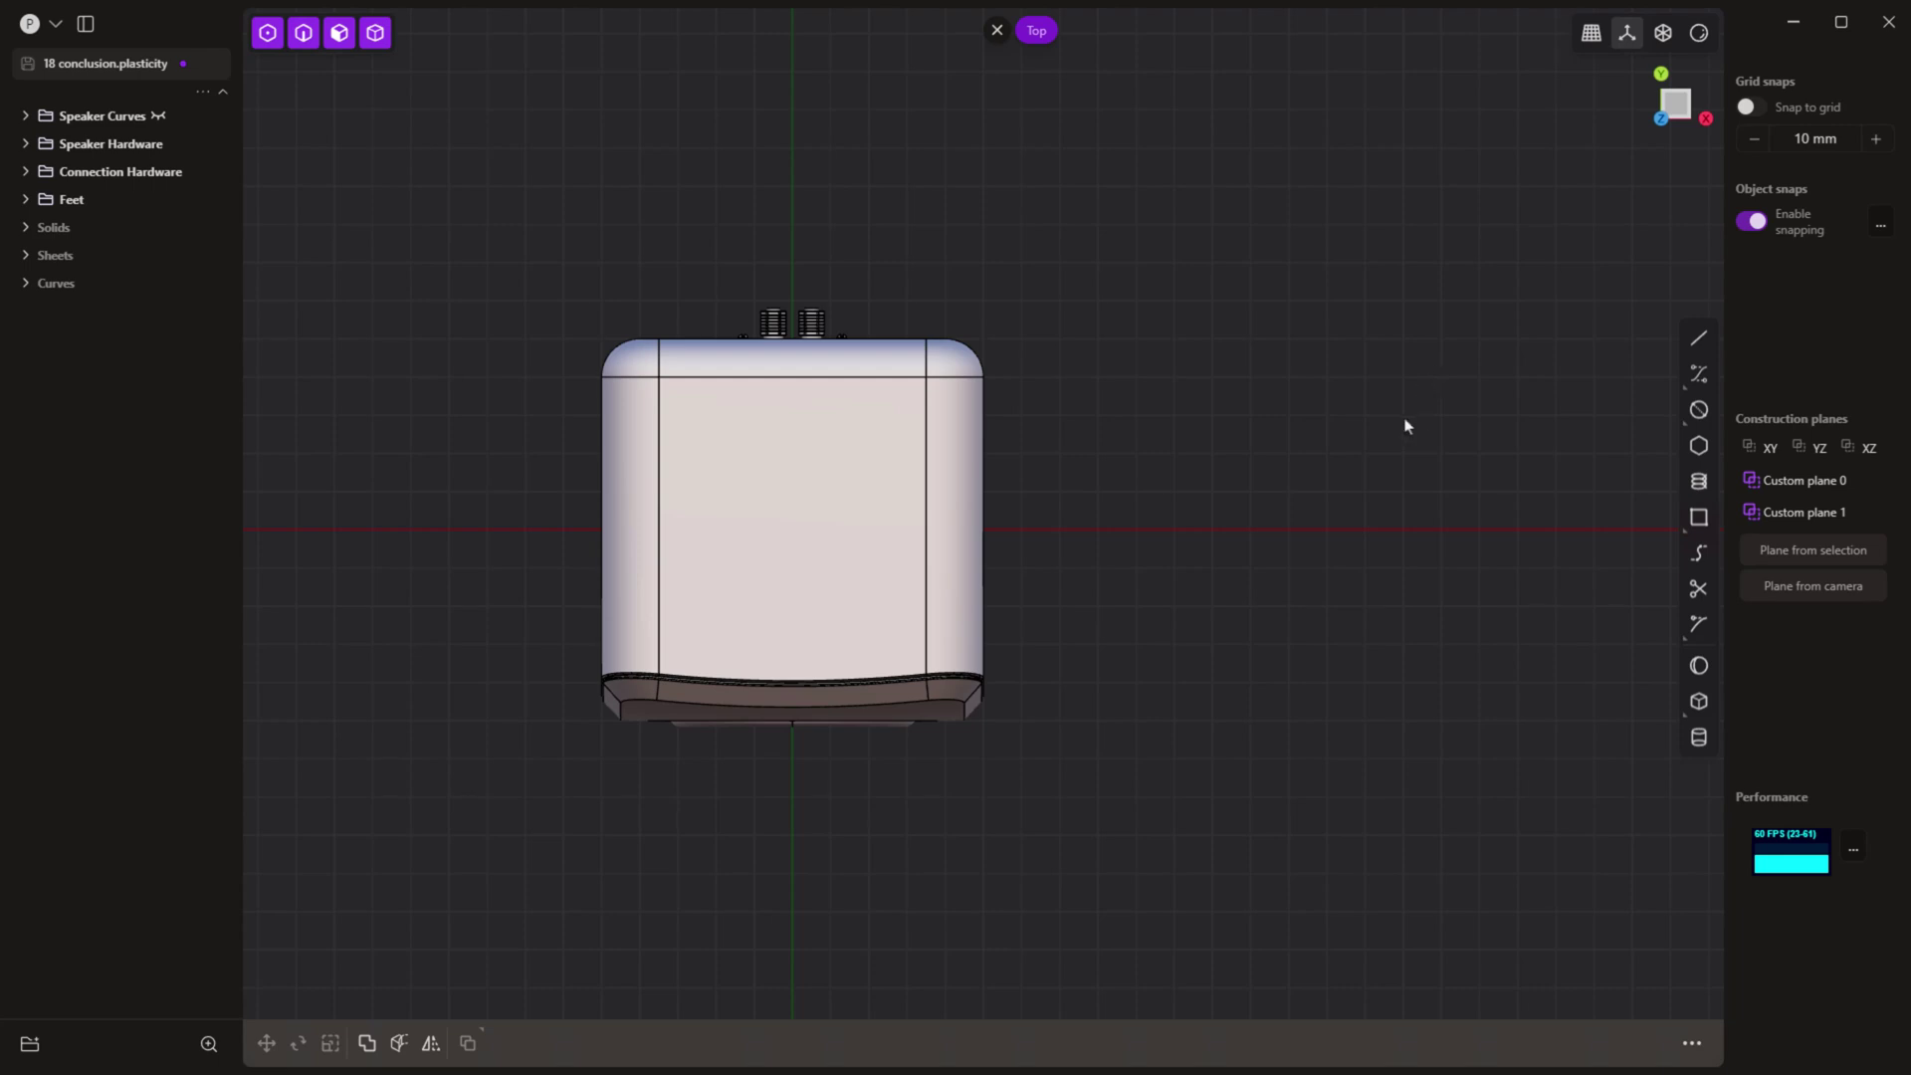
{"action": "middle_click_drag", "start_coordinate": [1220, 856], "coordinate": [1180, 690]}
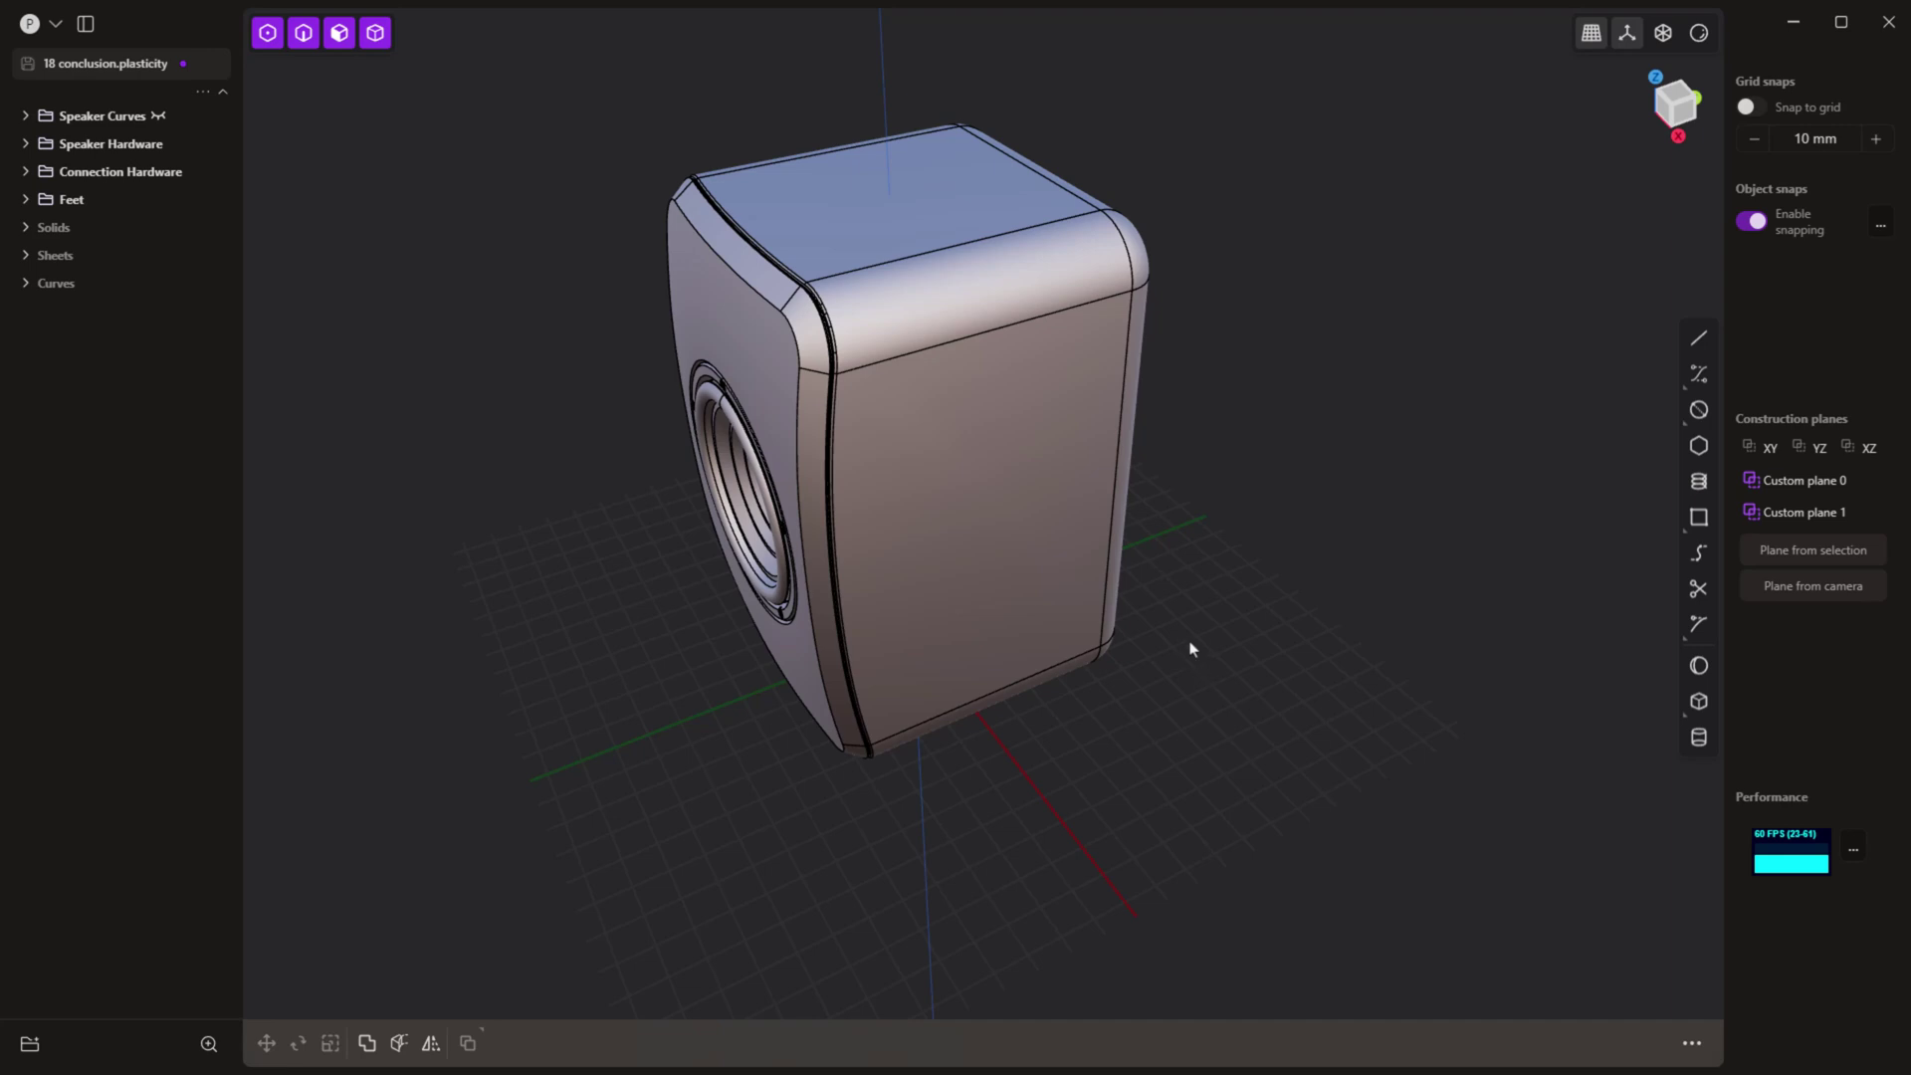
{"action": "key", "text": "alt"}
{"action": "mouse_move", "coordinate": [1219, 646]}
{"action": "middle_mouse_down", "text": "alt"}
{"action": "mouse_move", "coordinate": [1002, 670]}
{"action": "mouse_move", "coordinate": [1263, 661]}
{"action": "mouse_move", "coordinate": [1228, 660]}
{"action": "middle_mouse_up", "text": "alt"}
{"action": "middle_click_drag", "start_coordinate": [1115, 672], "coordinate": [1161, 533], "text": "alt"}
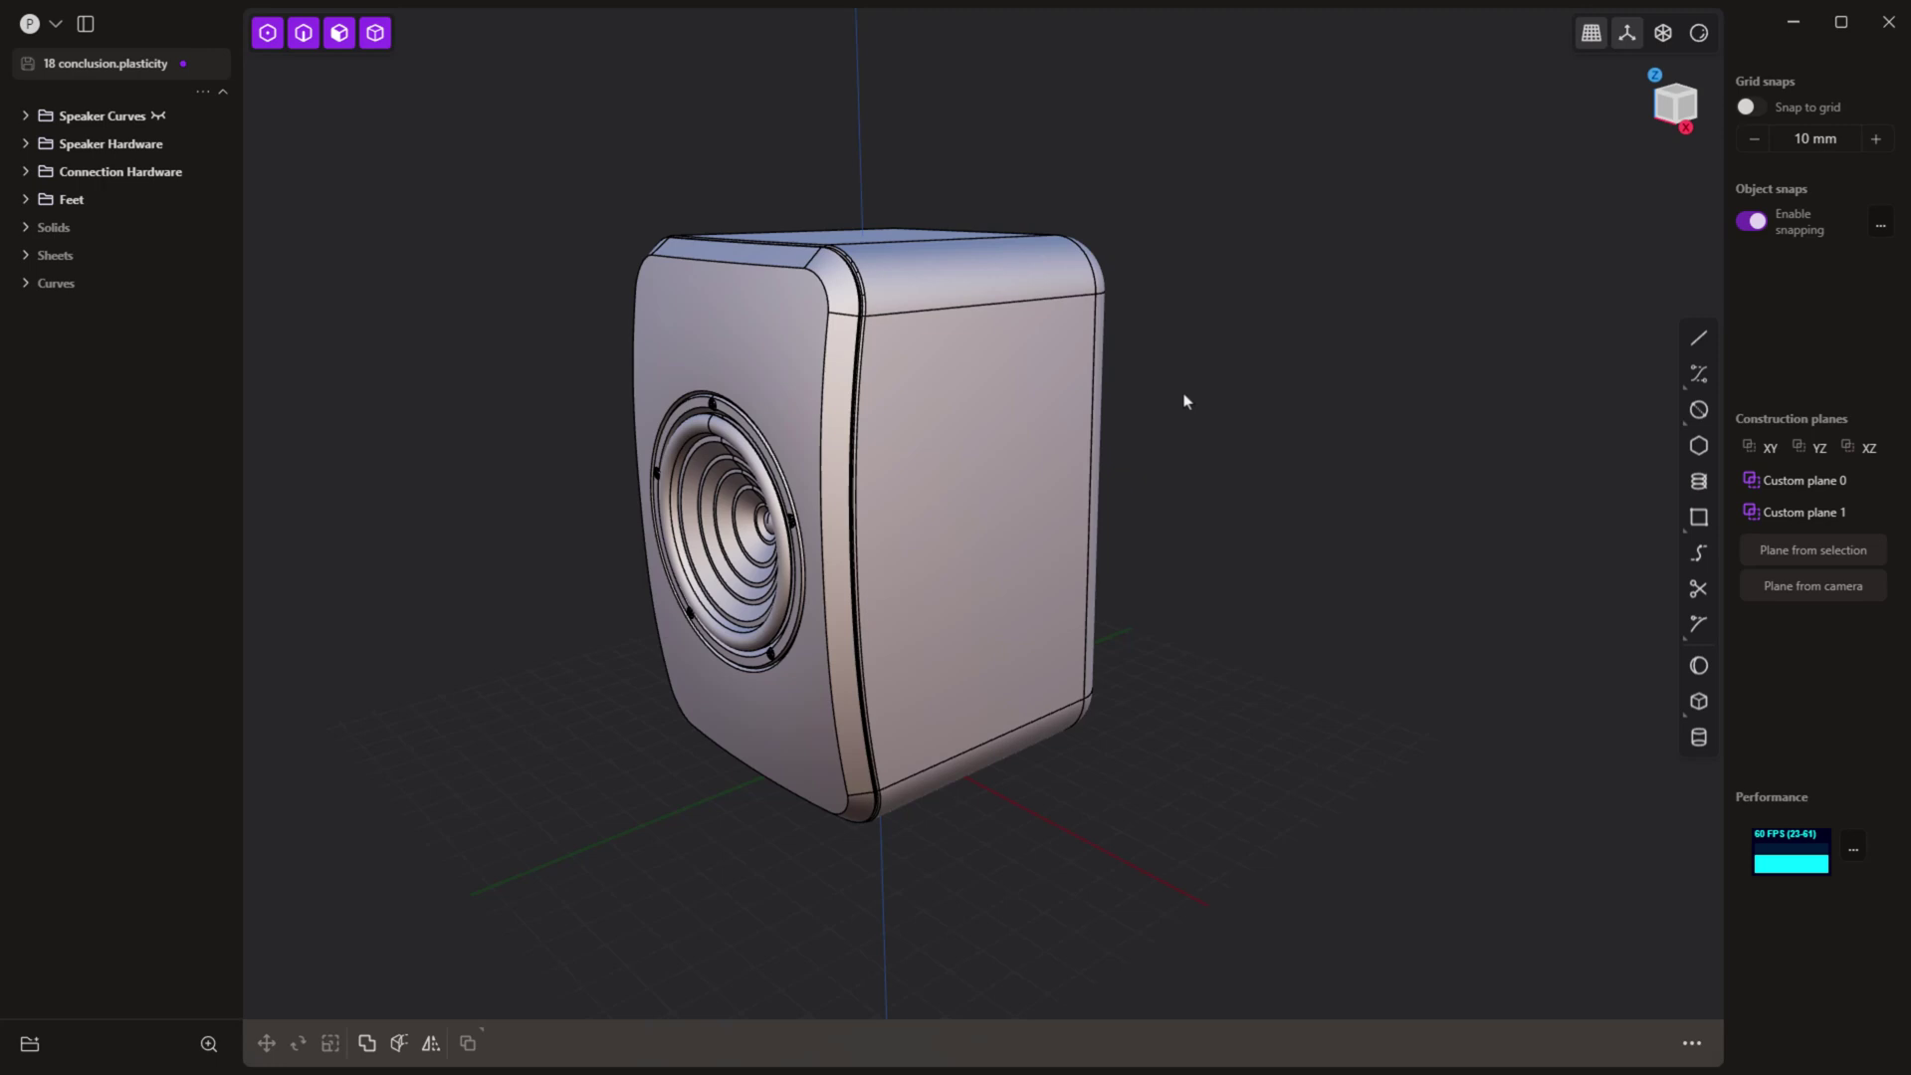
Step: Search the command list for "view", inspect the shortcut options of the navigate-to-front command, and close the list
{"action": "key", "text": "space"}
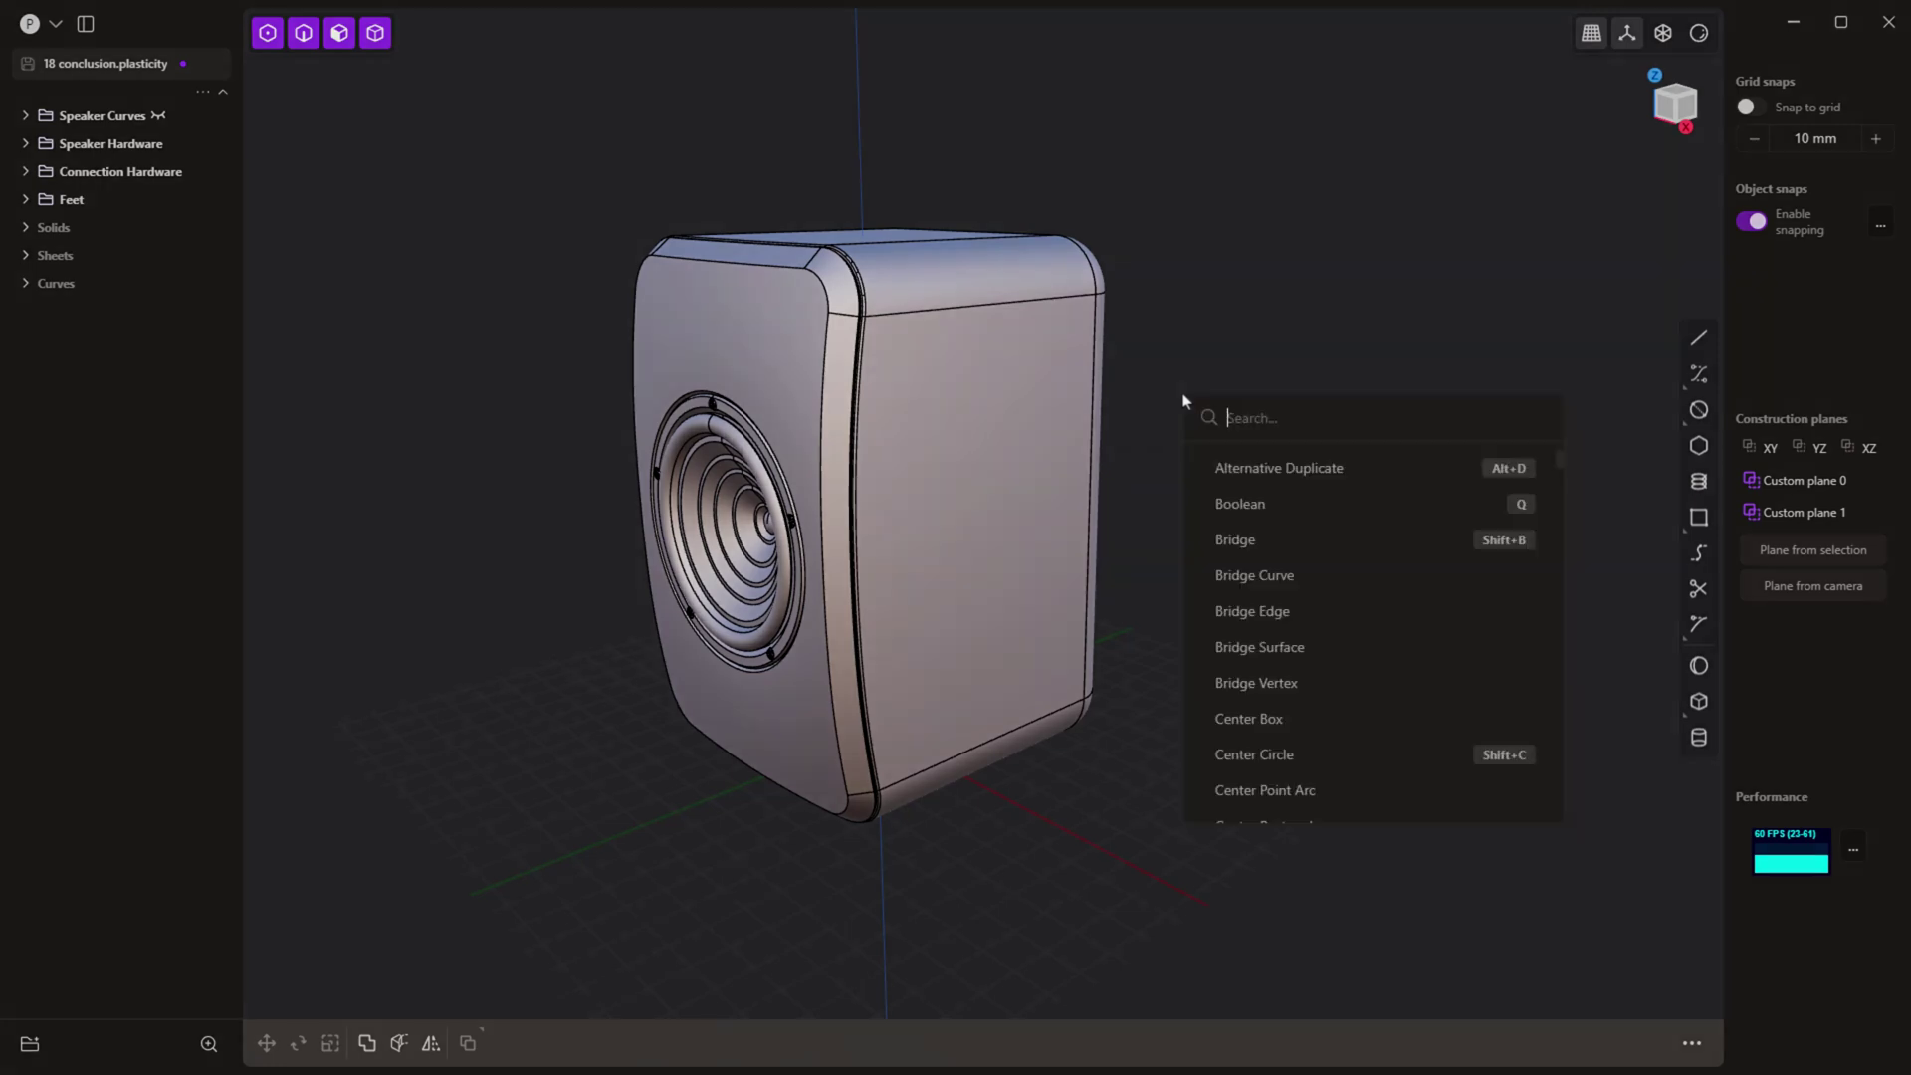
{"action": "type", "text": "view"}
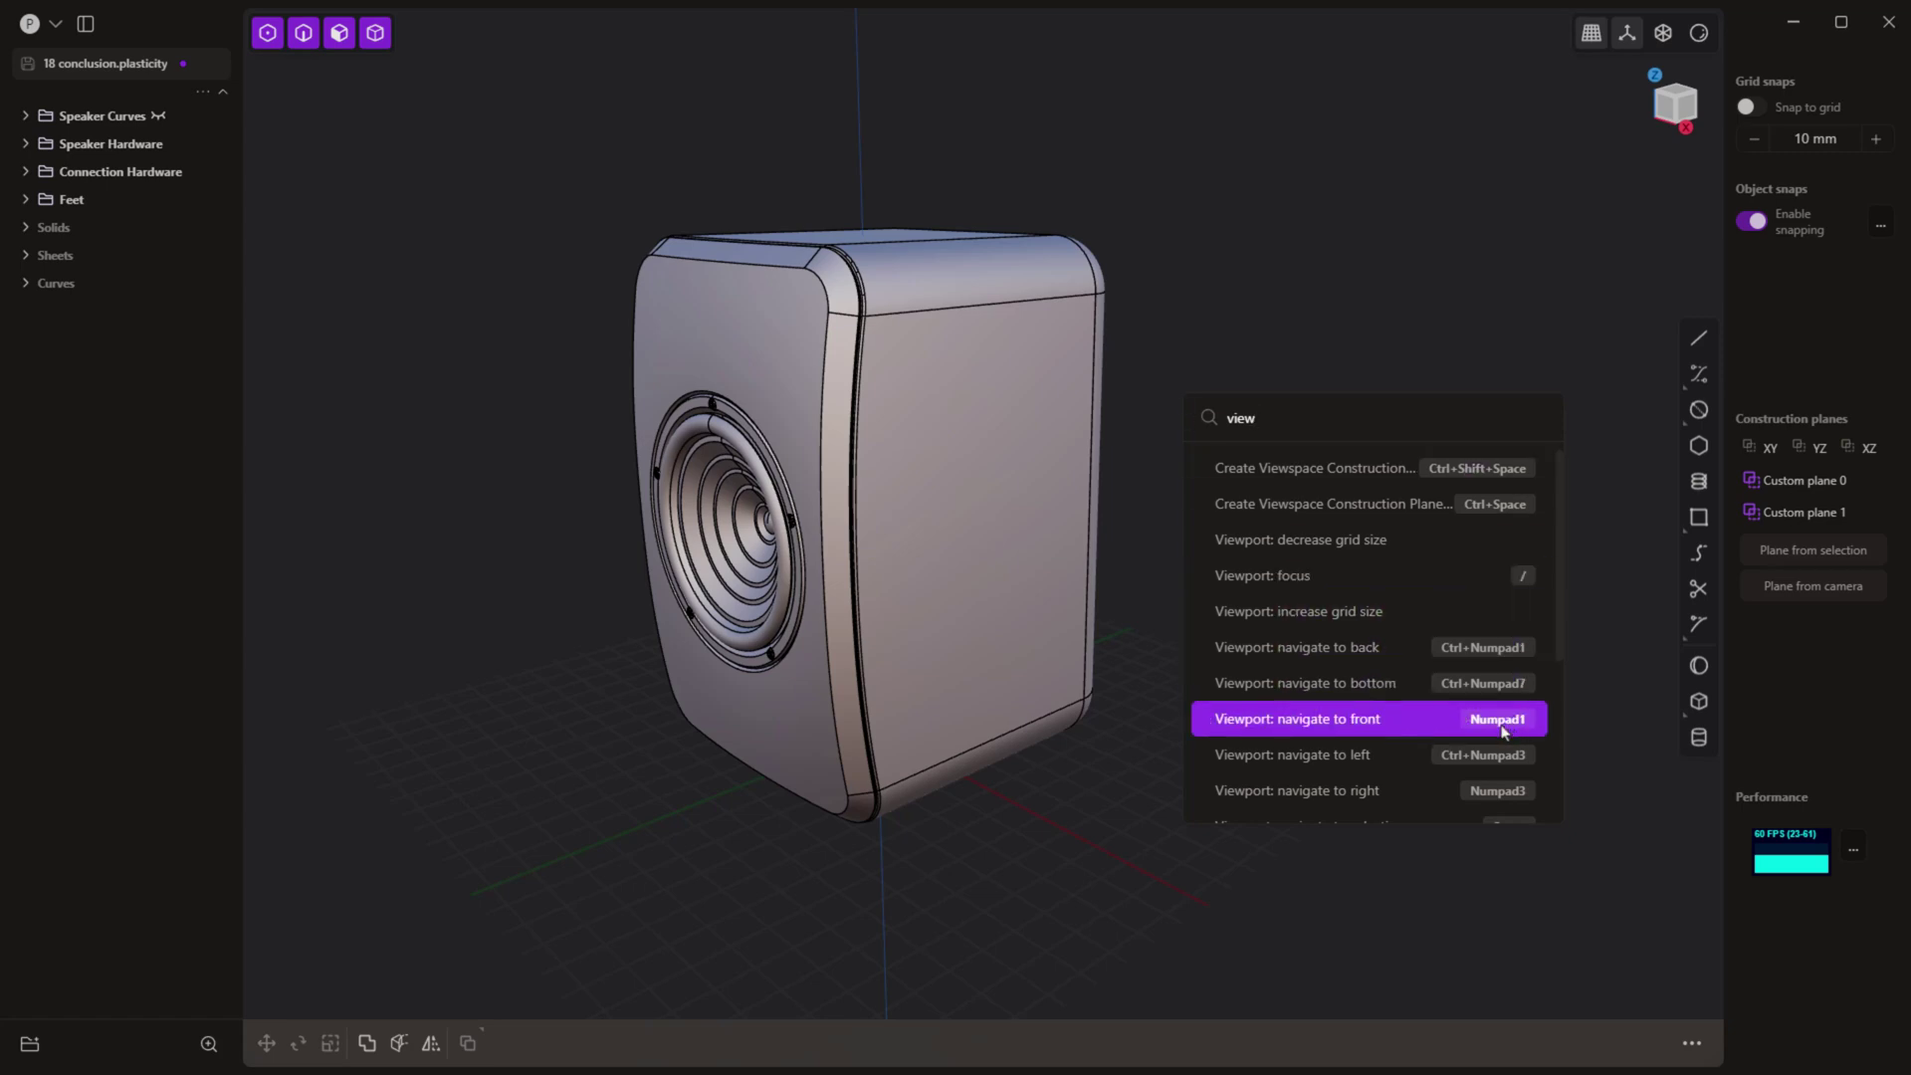
{"action": "right_click", "coordinate": [1377, 722]}
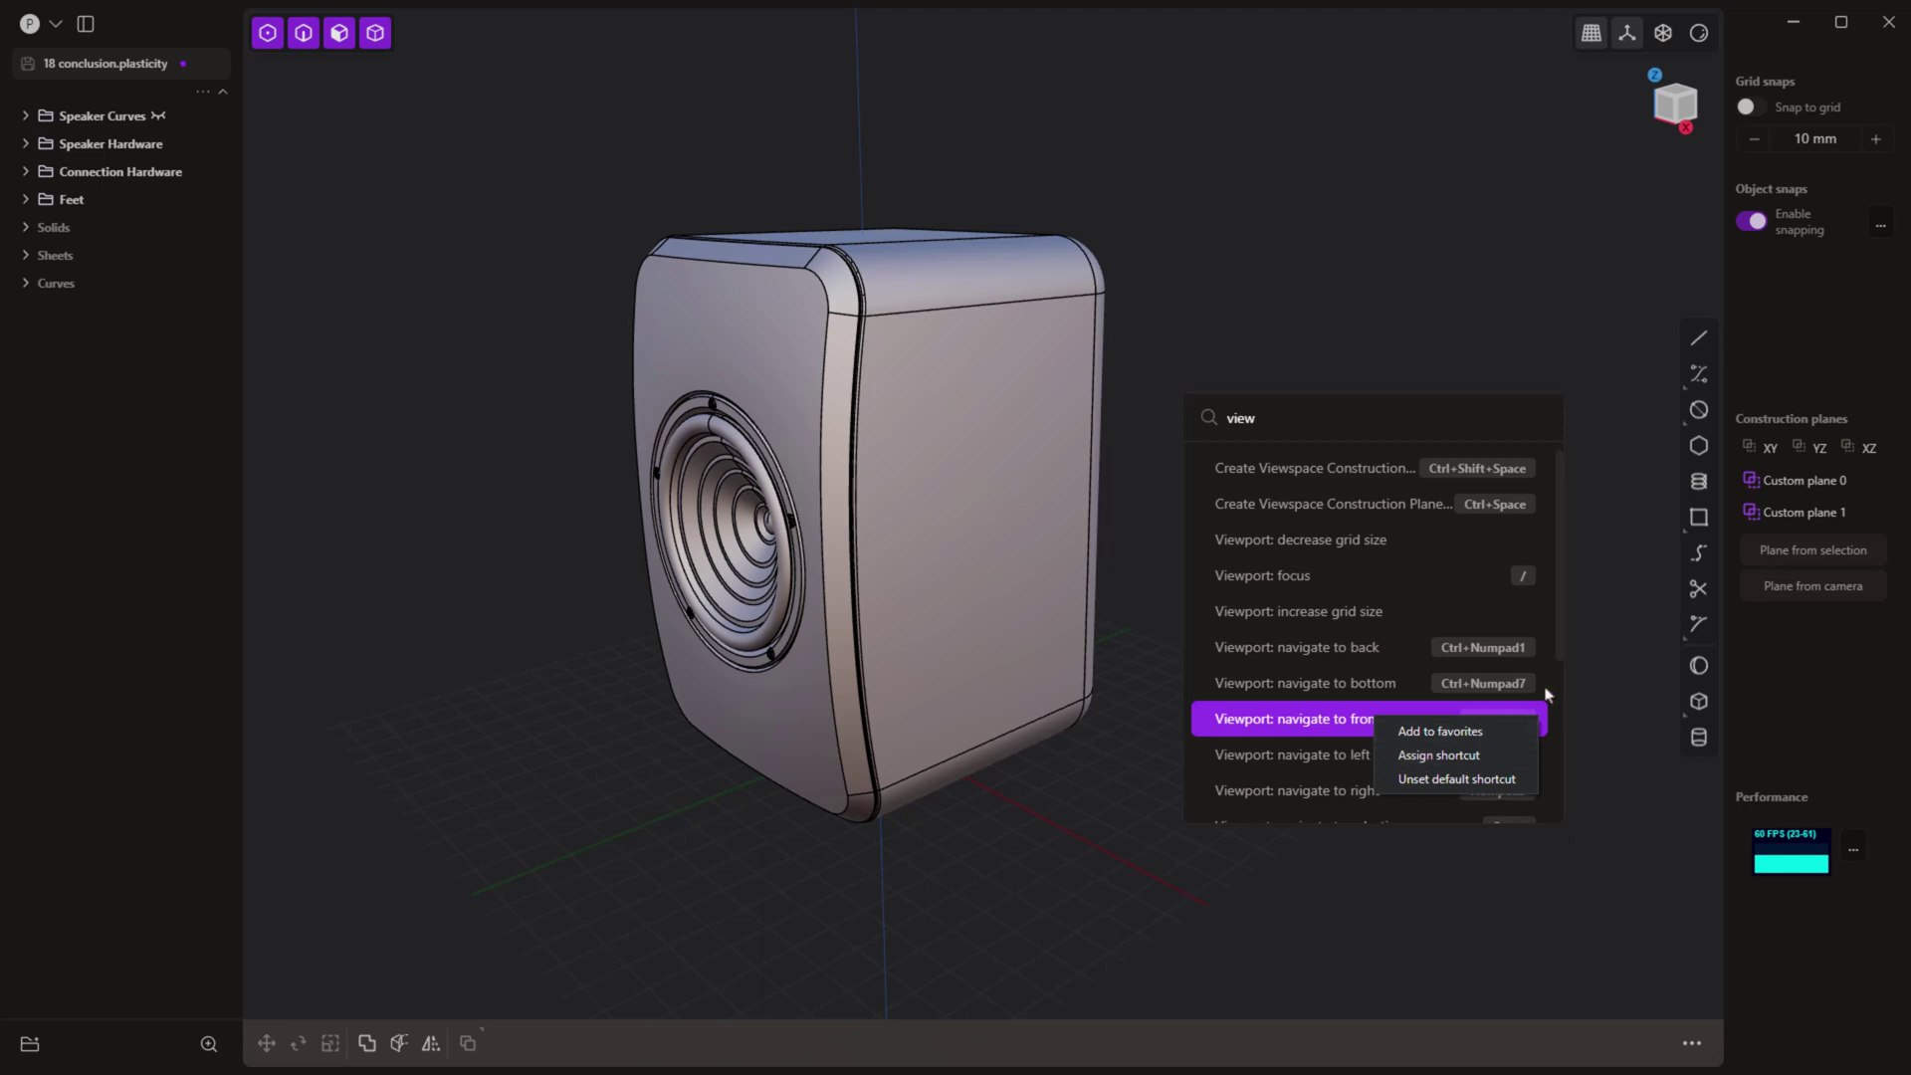
{"action": "left_click", "coordinate": [1631, 625]}
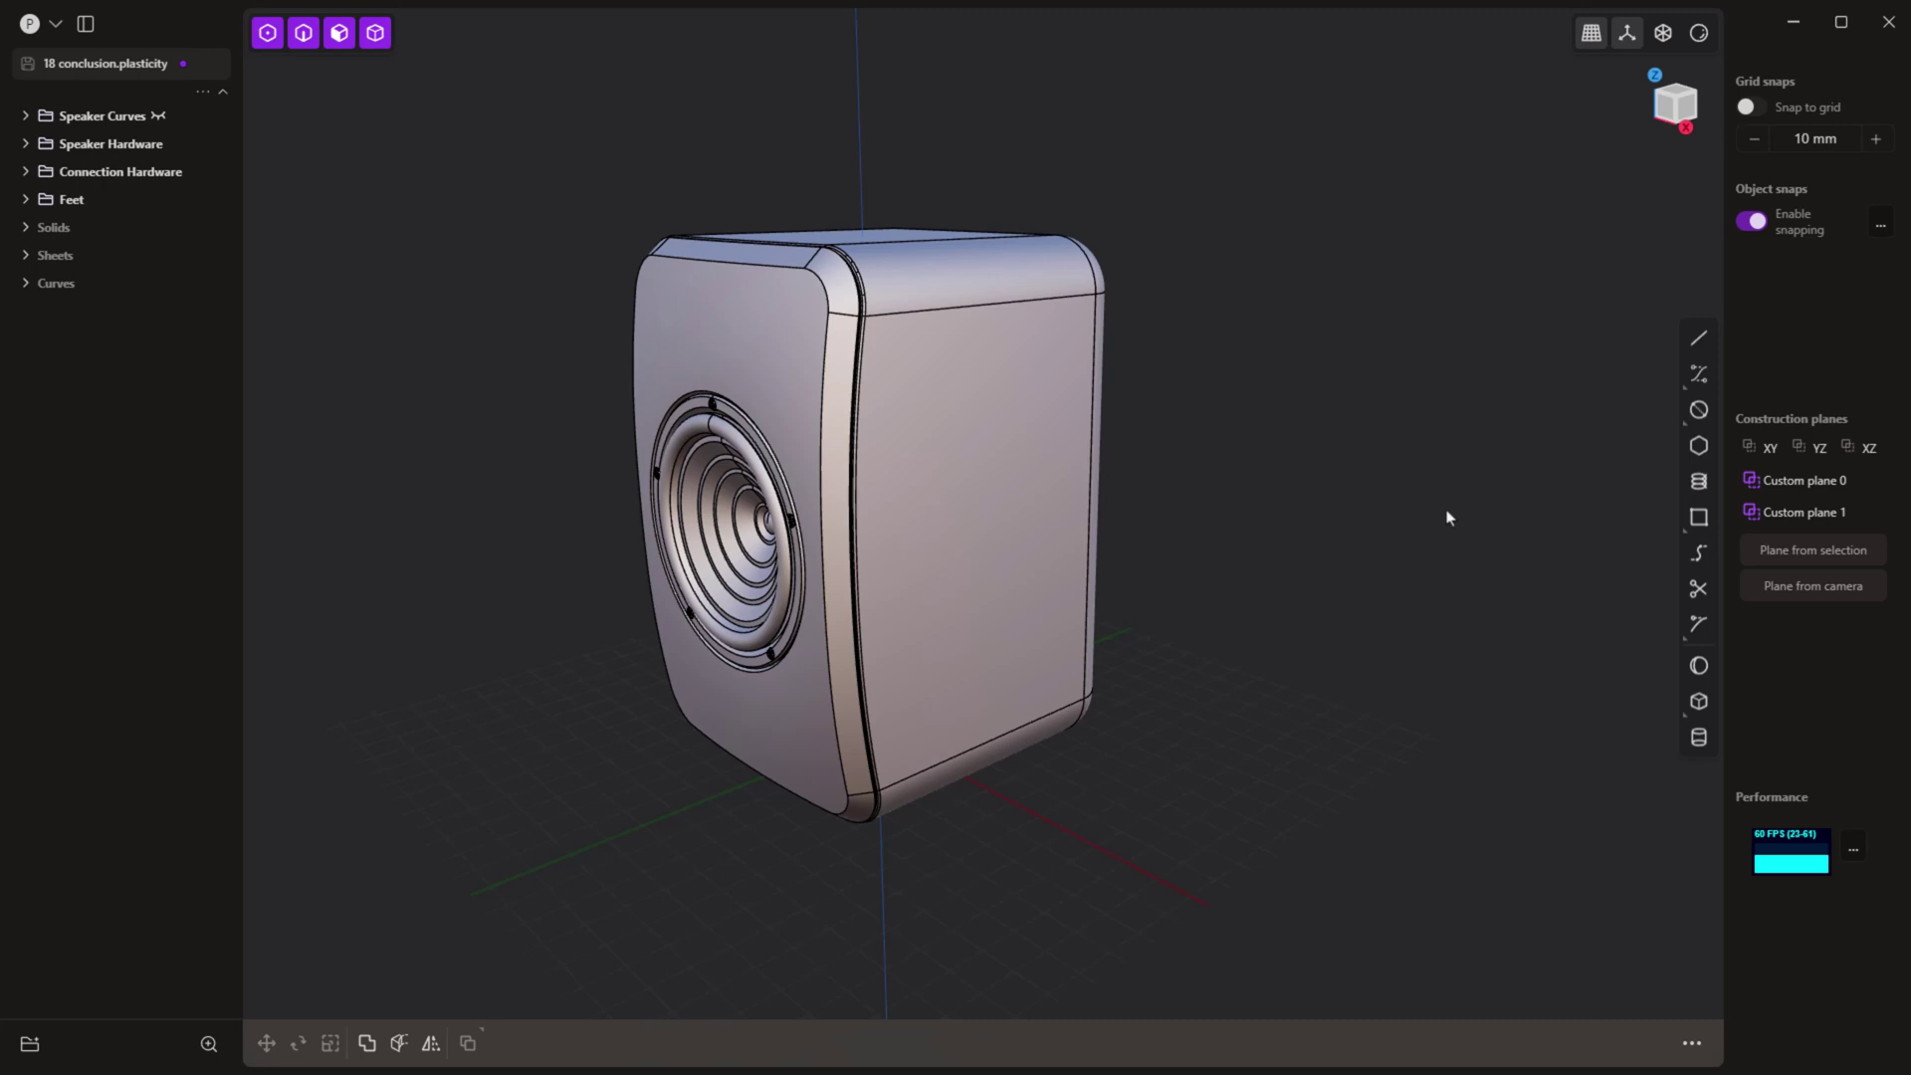